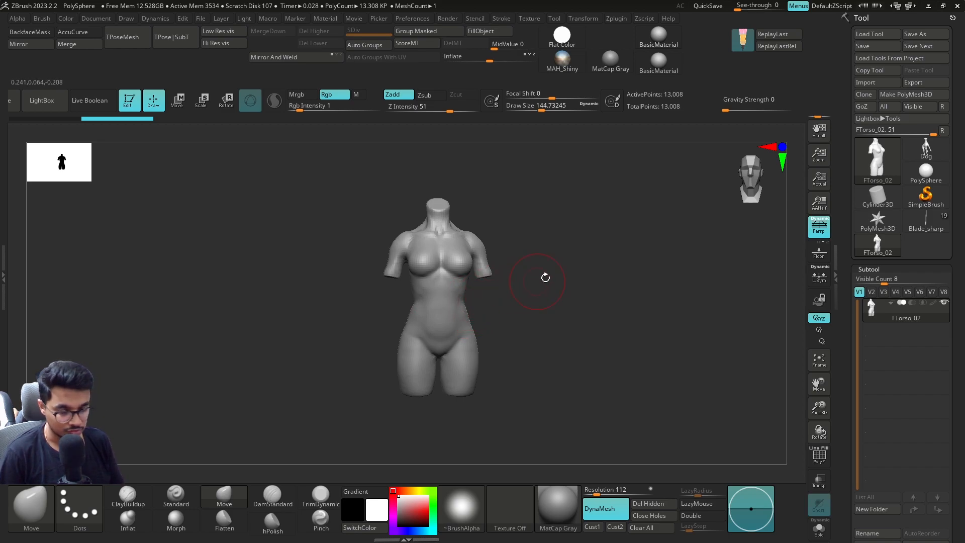
# Reshape the neck base and front of the shoulders with the Move brush at a draw size of about 77.
pyautogui.keyDown('alt'); pyautogui.moveTo(560, 213); pyautogui.dragTo(551, 266); pyautogui.keyUp('alt')
pyautogui.keyDown('alt'); pyautogui.moveTo(525, 226); pyautogui.dragTo(520, 273); pyautogui.keyUp('alt')
pyautogui.press('s')
pyautogui.moveTo(455, 287); pyautogui.dragTo(439, 287)
pyautogui.moveTo(441, 289); pyautogui.dragTo(472, 293)
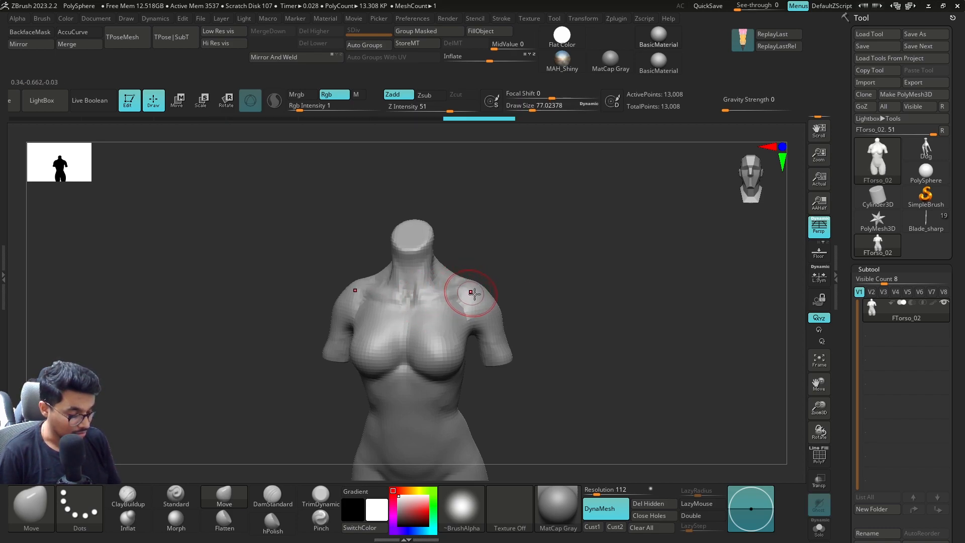
pyautogui.moveTo(514, 250)
pyautogui.mouseDown()
pyautogui.moveTo(533, 274)
pyautogui.moveTo(511, 250)
pyautogui.mouseUp()
pyautogui.moveTo(504, 319)
pyautogui.mouseDown()
pyautogui.moveTo(499, 333)
pyautogui.moveTo(540, 337)
pyautogui.moveTo(497, 329)
pyautogui.mouseUp()
pyautogui.moveTo(550, 284); pyautogui.dragTo(562, 302)
pyautogui.moveTo(566, 347)
pyautogui.keyDown('alt'); pyautogui.mouseDown()
pyautogui.moveTo(583, 241)
pyautogui.moveTo(507, 257)
pyautogui.moveTo(582, 258)
pyautogui.moveTo(562, 308)
pyautogui.moveTo(555, 296)
pyautogui.moveTo(442, 262)
pyautogui.mouseUp(); pyautogui.keyUp('alt')
# Adjust the collarbones and upper chest with the Move brush at a draw size of about 74.
pyautogui.moveTo(533, 261)
pyautogui.mouseDown()
pyautogui.moveTo(582, 216)
pyautogui.moveTo(562, 235)
pyautogui.moveTo(575, 280)
pyautogui.mouseUp()
pyautogui.press('s')
pyautogui.click(454, 312)
pyautogui.moveTo(453, 312); pyautogui.dragTo(459, 312)
pyautogui.moveTo(453, 307)
pyautogui.mouseDown()
pyautogui.moveTo(454, 317)
pyautogui.moveTo(495, 310)
pyautogui.moveTo(481, 316)
pyautogui.mouseUp()
pyautogui.moveTo(459, 322); pyautogui.dragTo(446, 327)
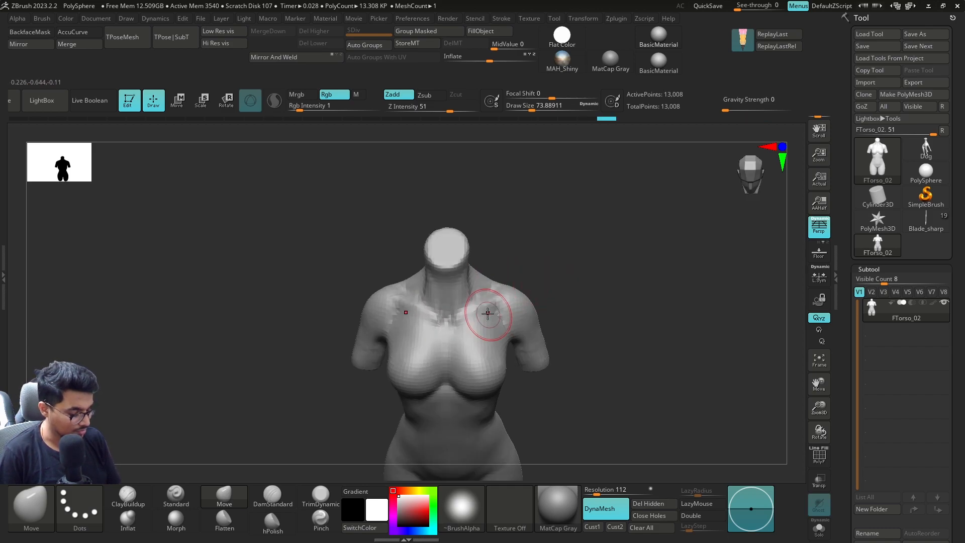
# Sculpt the back along the spine with the ClayBuildup brush at a draw size of about 33, smoothing the lower back.
pyautogui.moveTo(557, 287); pyautogui.dragTo(531, 349)
pyautogui.moveTo(663, 226); pyautogui.dragTo(586, 258)
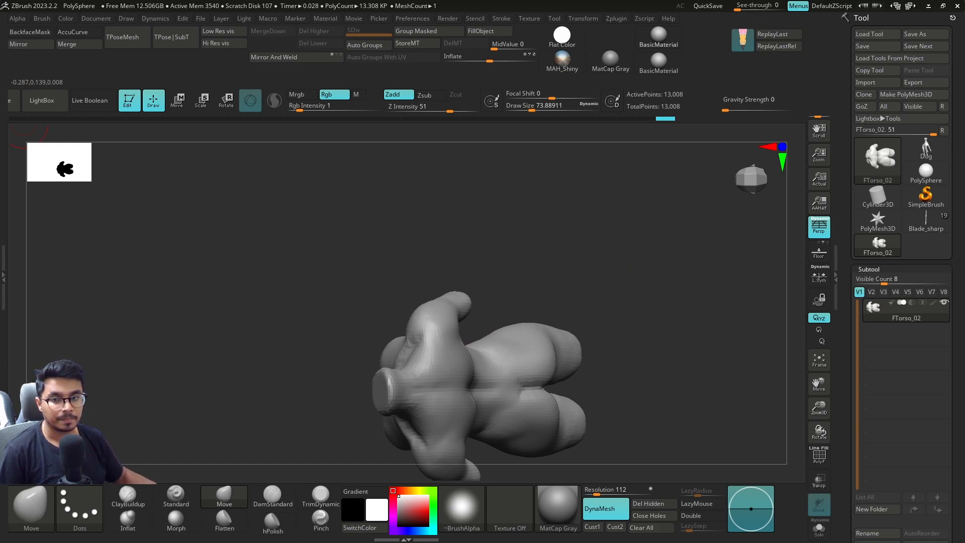
pyautogui.moveTo(604, 273); pyautogui.dragTo(654, 233)
pyautogui.moveTo(662, 303)
pyautogui.mouseDown()
pyautogui.moveTo(594, 261)
pyautogui.moveTo(618, 273)
pyautogui.moveTo(601, 198)
pyautogui.moveTo(602, 226)
pyautogui.mouseUp()
pyautogui.press('s')
pyautogui.click(128, 495)
pyautogui.press('s')
pyautogui.click(587, 255)
pyautogui.press('s')
pyautogui.click(447, 286)
pyautogui.press('s')
pyautogui.click(463, 243)
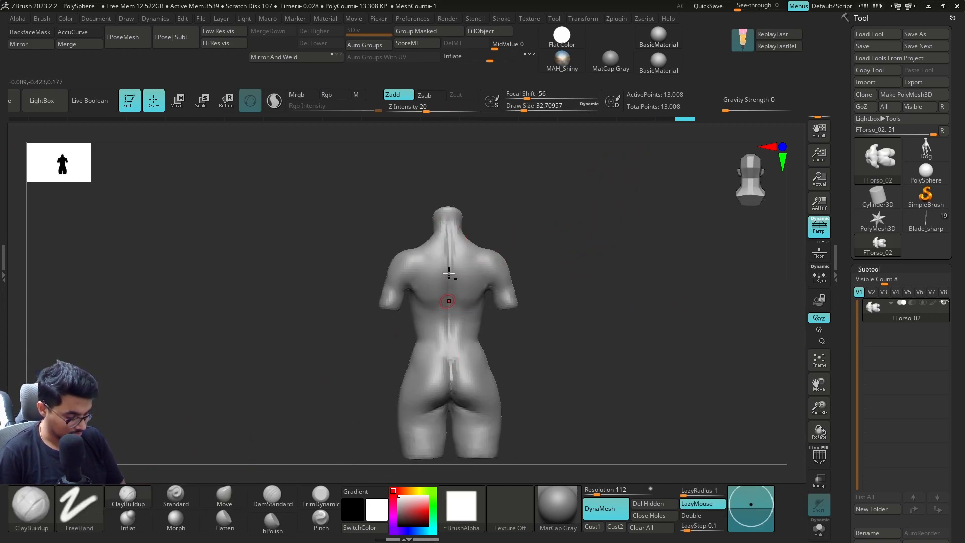
pyautogui.moveTo(583, 351)
pyautogui.mouseDown()
pyautogui.moveTo(552, 351)
pyautogui.moveTo(561, 355)
pyautogui.mouseUp()
pyautogui.keyDown('shift'); pyautogui.moveTo(445, 315); pyautogui.dragTo(448, 334); pyautogui.keyUp('shift')
pyautogui.keyDown('alt'); pyautogui.moveTo(449, 242); pyautogui.dragTo(445, 317); pyautogui.keyUp('alt')
# Build up the sides of the torso above the hips with ClayBuildup at a draw size of about 59.
pyautogui.moveTo(526, 312); pyautogui.dragTo(505, 317)
pyautogui.press('s')
pyautogui.click(512, 317)
pyautogui.moveTo(514, 317)
pyautogui.mouseDown()
pyautogui.moveTo(491, 318)
pyautogui.moveTo(518, 316)
pyautogui.moveTo(526, 335)
pyautogui.moveTo(553, 331)
pyautogui.moveTo(436, 332)
pyautogui.moveTo(457, 354)
pyautogui.moveTo(489, 302)
pyautogui.mouseUp()
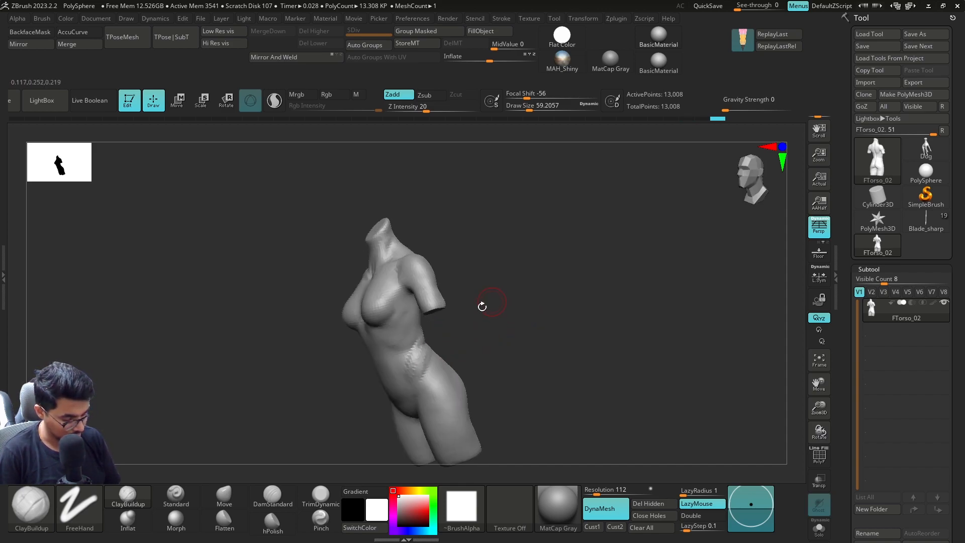
# Reshape the waist contour on both sides with the Move brush at draw sizes of about 70 to 83.
pyautogui.moveTo(517, 352)
pyautogui.mouseDown()
pyautogui.moveTo(457, 345)
pyautogui.moveTo(605, 336)
pyautogui.mouseUp()
pyautogui.moveTo(465, 354)
pyautogui.keyDown('alt'); pyautogui.mouseDown()
pyautogui.moveTo(508, 338)
pyautogui.moveTo(492, 342)
pyautogui.mouseUp(); pyautogui.keyUp('alt')
pyautogui.click(243, 498)
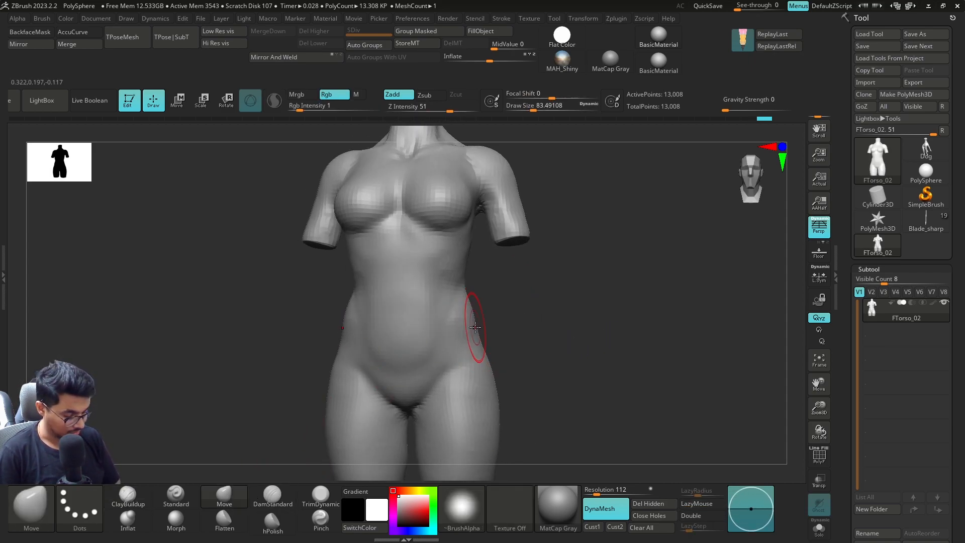
pyautogui.moveTo(488, 310); pyautogui.dragTo(605, 330)
pyautogui.press('s')
pyautogui.moveTo(482, 295); pyautogui.dragTo(489, 295)
pyautogui.press('s')
pyautogui.moveTo(379, 284); pyautogui.dragTo(373, 284)
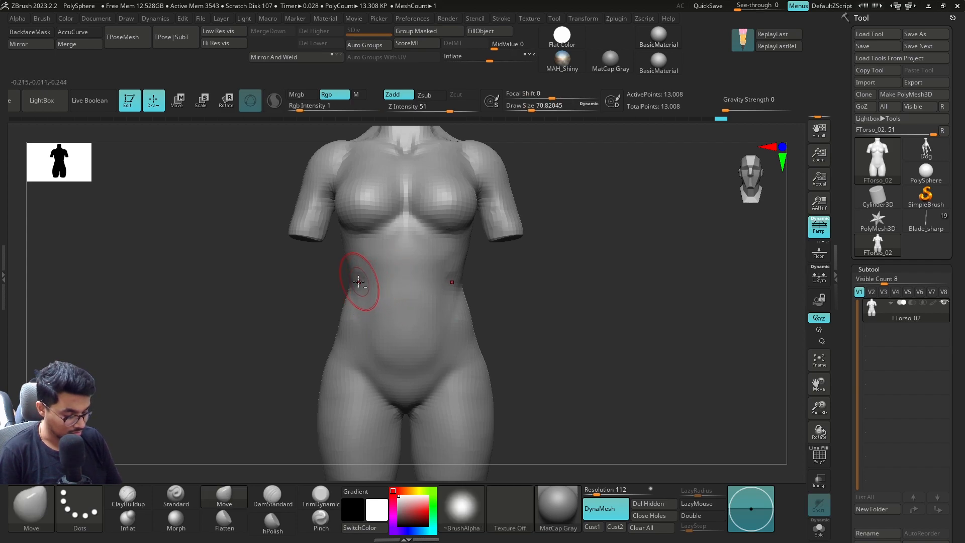
pyautogui.press('s')
pyautogui.moveTo(494, 307)
pyautogui.mouseDown()
pyautogui.moveTo(504, 307)
pyautogui.moveTo(450, 320)
pyautogui.moveTo(368, 311)
pyautogui.moveTo(371, 319)
pyautogui.mouseUp()
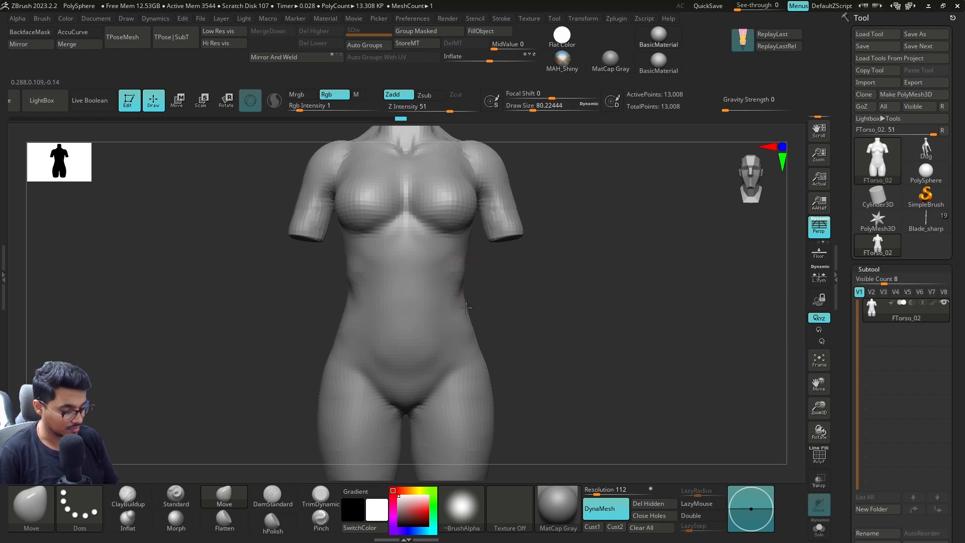
# Smooth the sides of the waist and refine their curve into the hips with the Move brush at about 77.
pyautogui.press('shift')
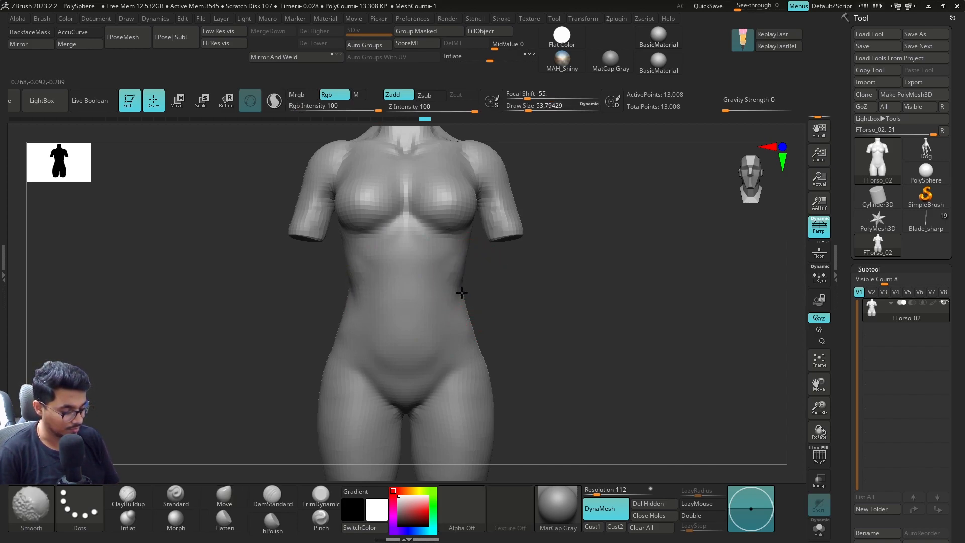
pyautogui.press(']')
pyautogui.moveTo(517, 316); pyautogui.dragTo(539, 288)
pyautogui.press('shift')
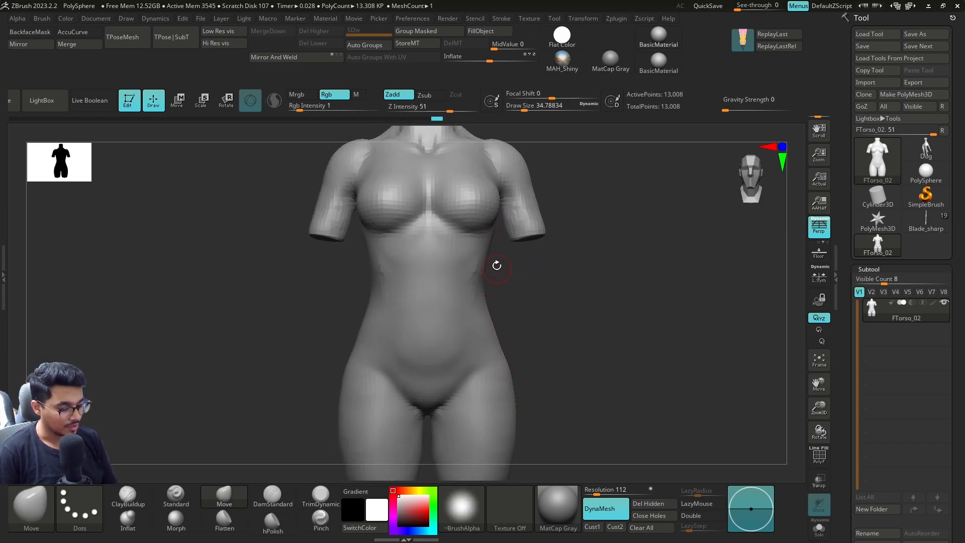
pyautogui.press('s')
pyautogui.moveTo(498, 303); pyautogui.dragTo(505, 304)
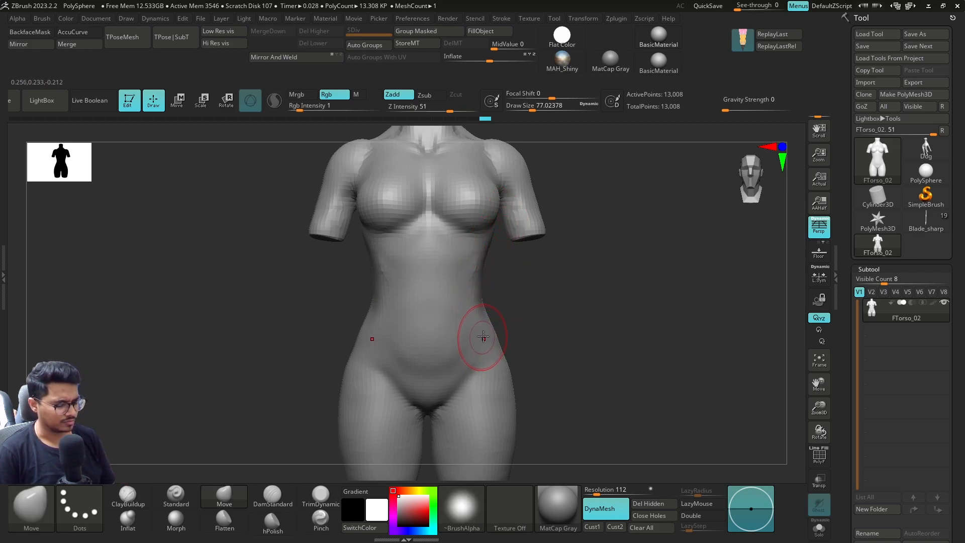
pyautogui.press('ctrl')
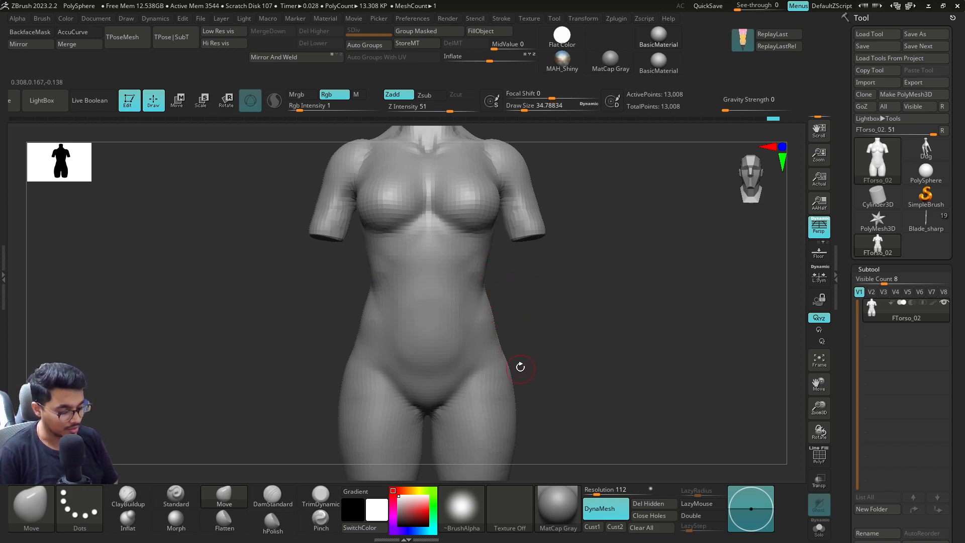
pyautogui.press('ctrl')
pyautogui.keyDown('ctrl'); pyautogui.moveTo(488, 283); pyautogui.dragTo(487, 284); pyautogui.keyUp('ctrl')
pyautogui.moveTo(490, 240)
pyautogui.keyDown('ctrl'); pyautogui.mouseDown()
pyautogui.moveTo(510, 373)
pyautogui.moveTo(477, 308)
pyautogui.moveTo(482, 351)
pyautogui.mouseUp(); pyautogui.keyUp('ctrl')
pyautogui.hotkey('ctrl', 'z')
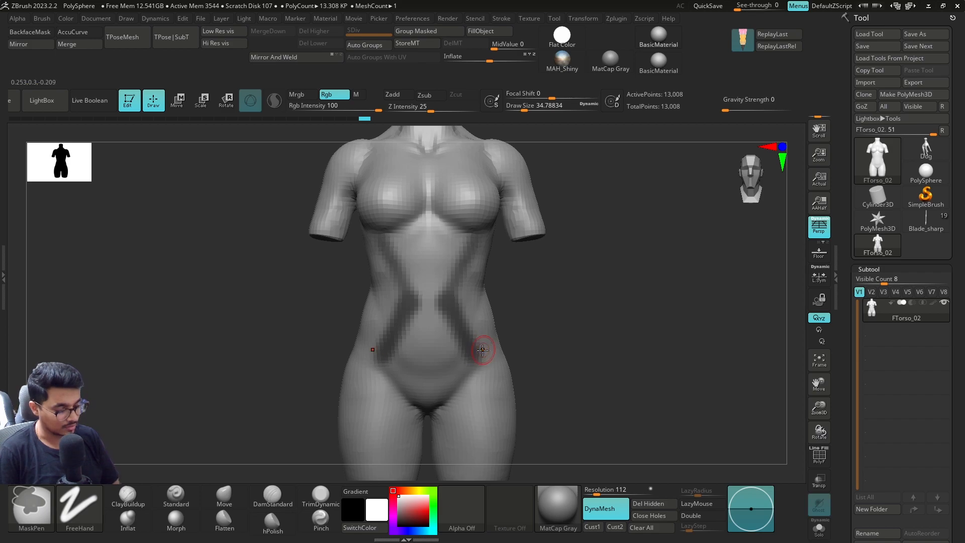
pyautogui.hotkey('ctrl', 'z')
# Adjust the outline between waist and hips with the Move brush at a draw size of about 71, and smooth it.
pyautogui.press('s')
pyautogui.click(500, 348)
pyautogui.moveTo(498, 348); pyautogui.dragTo(501, 348)
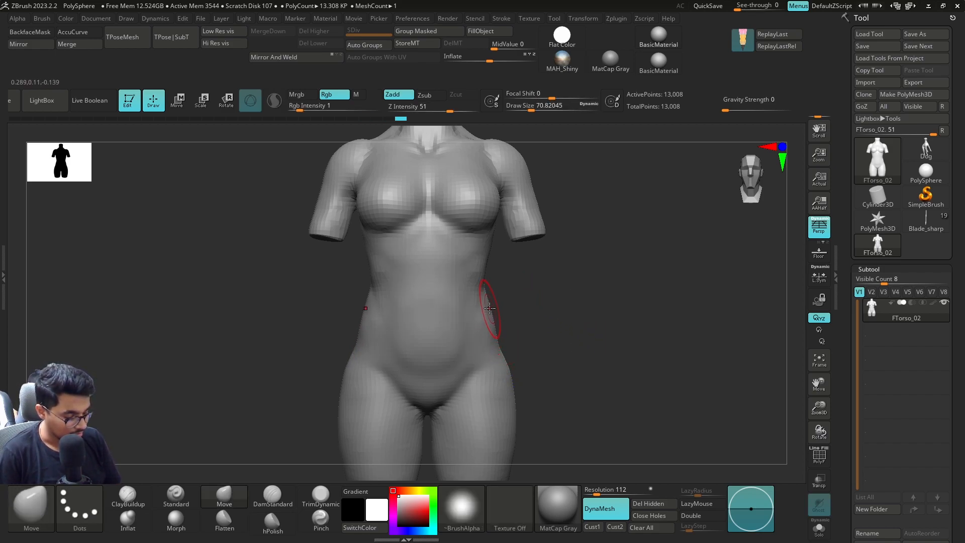
pyautogui.moveTo(544, 324)
pyautogui.mouseDown()
pyautogui.moveTo(508, 336)
pyautogui.moveTo(523, 352)
pyautogui.moveTo(514, 331)
pyautogui.moveTo(498, 329)
pyautogui.mouseUp()
pyautogui.keyDown('shift'); pyautogui.moveTo(498, 329); pyautogui.dragTo(485, 317); pyautogui.keyUp('shift')
pyautogui.keyDown('shift'); pyautogui.moveTo(545, 324); pyautogui.dragTo(567, 310); pyautogui.keyUp('shift')
pyautogui.keyDown('alt'); pyautogui.moveTo(527, 369); pyautogui.dragTo(523, 349); pyautogui.keyUp('alt')
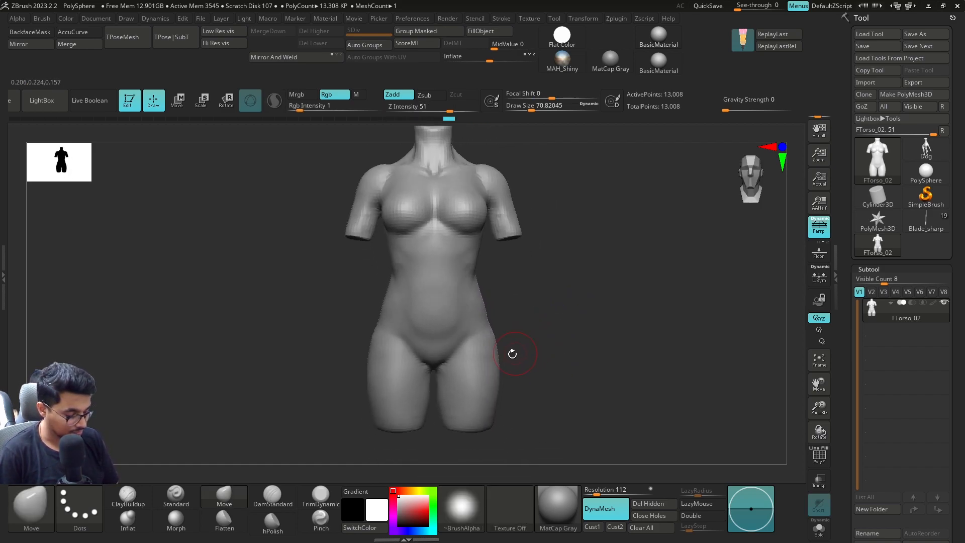
# Refine the outer hip contour with the Move brush at a draw size of about 56.
pyautogui.press('s')
pyautogui.click(377, 324)
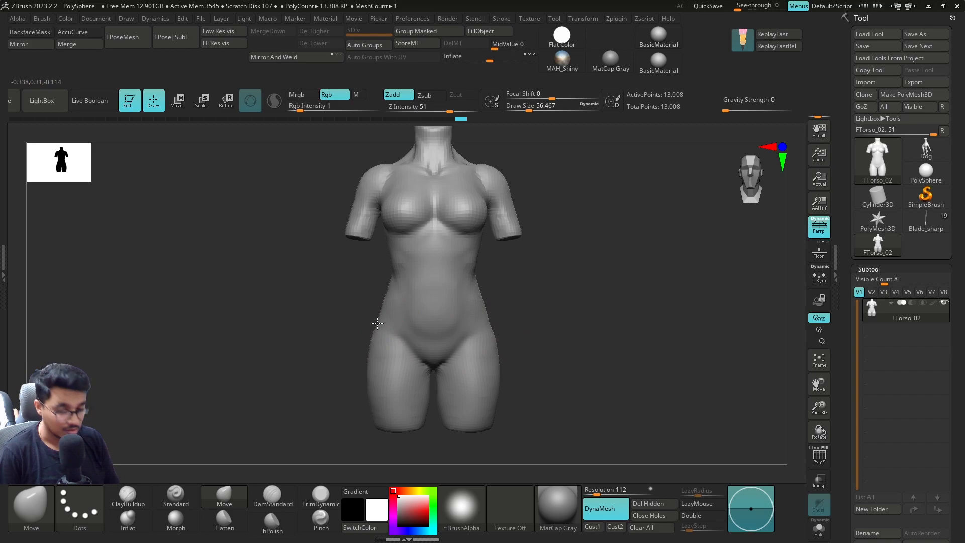
pyautogui.moveTo(567, 308)
pyautogui.mouseDown()
pyautogui.moveTo(528, 334)
pyautogui.moveTo(570, 296)
pyautogui.mouseUp()
pyautogui.moveTo(578, 297)
pyautogui.keyDown('alt'); pyautogui.mouseDown()
pyautogui.moveTo(593, 267)
pyautogui.moveTo(579, 340)
pyautogui.moveTo(517, 308)
pyautogui.moveTo(545, 312)
pyautogui.moveTo(523, 333)
pyautogui.mouseUp(); pyautogui.keyUp('alt')
pyautogui.press('s')
# Duplicate the FTorso_02 subtool and hide the original.
pyautogui.scroll(-10, 877, 406)
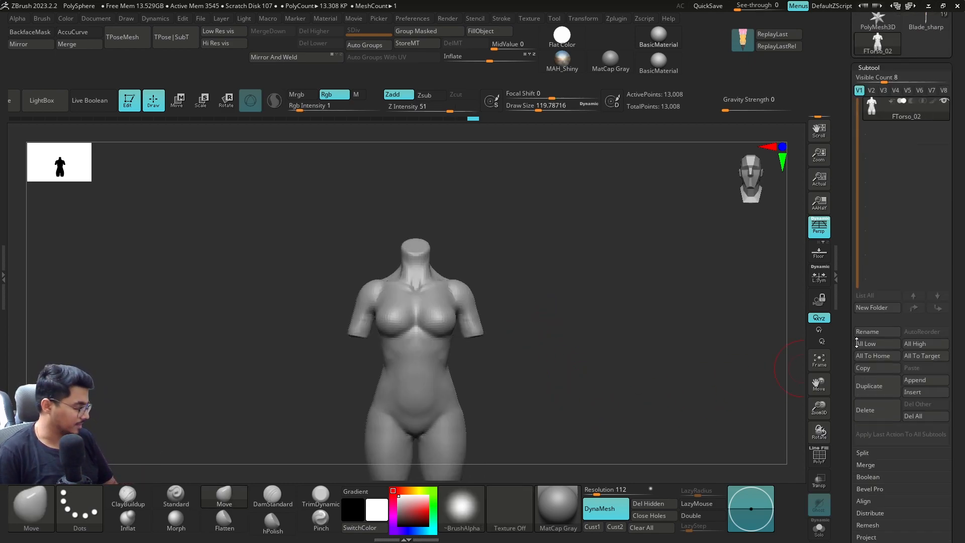
pyautogui.click(878, 288)
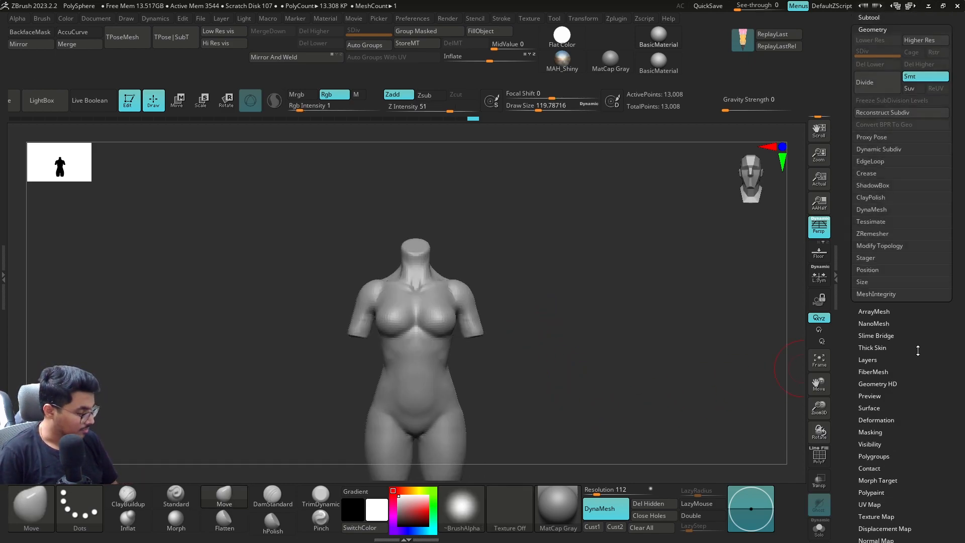
pyautogui.moveTo(917, 335); pyautogui.dragTo(918, 361)
pyautogui.hotkey('ctrl', 'shift', 'd')
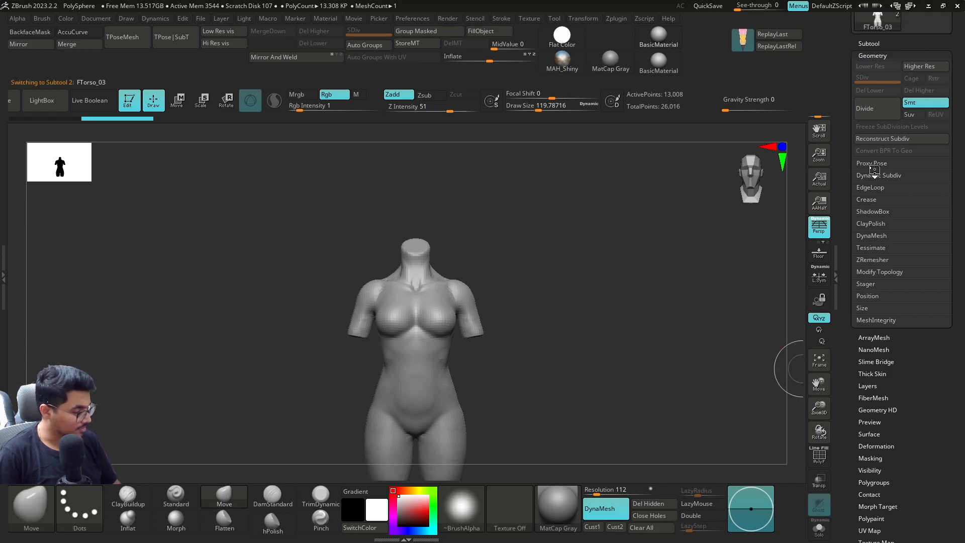
pyautogui.click(880, 43)
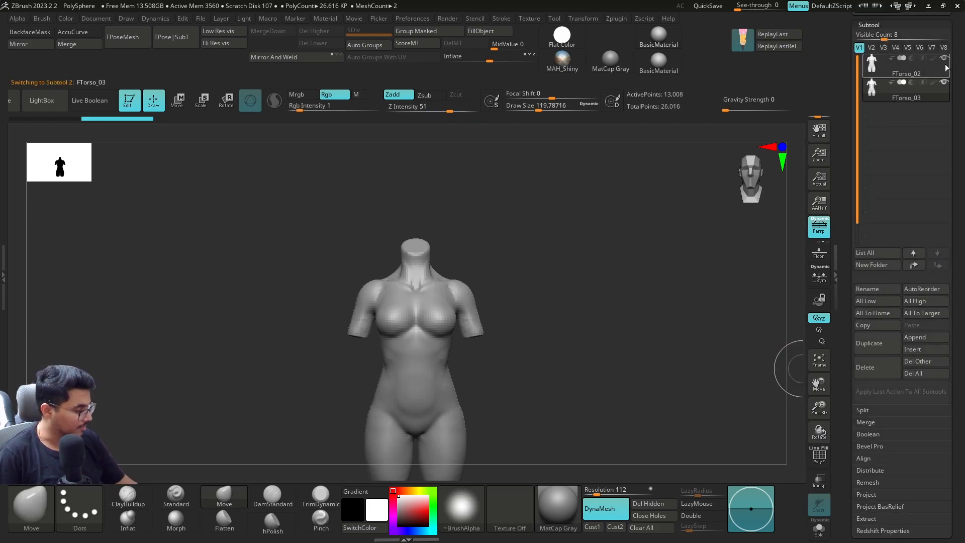
pyautogui.moveTo(850, 520); pyautogui.dragTo(848, 249)
pyautogui.moveTo(909, 277); pyautogui.dragTo(904, 319)
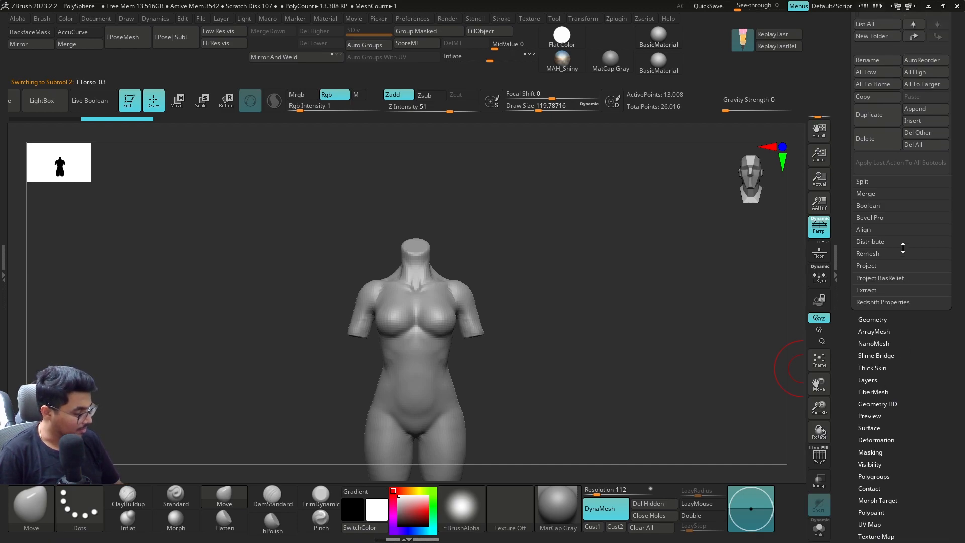
# Run ZRemesher on the duplicated torso with the polygon count option set to Same.
pyautogui.click(882, 319)
pyautogui.click(895, 233)
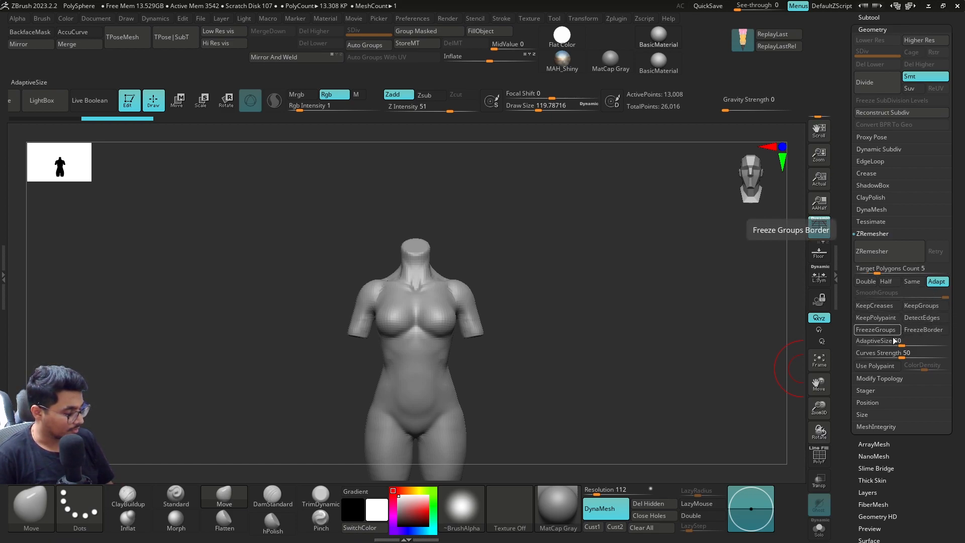
pyautogui.click(891, 281)
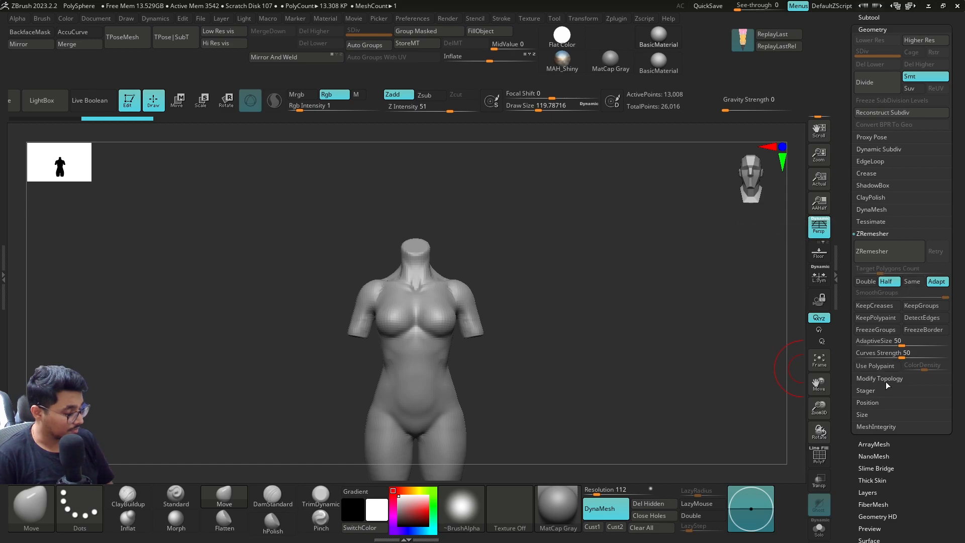
pyautogui.click(886, 281)
pyautogui.click(894, 250)
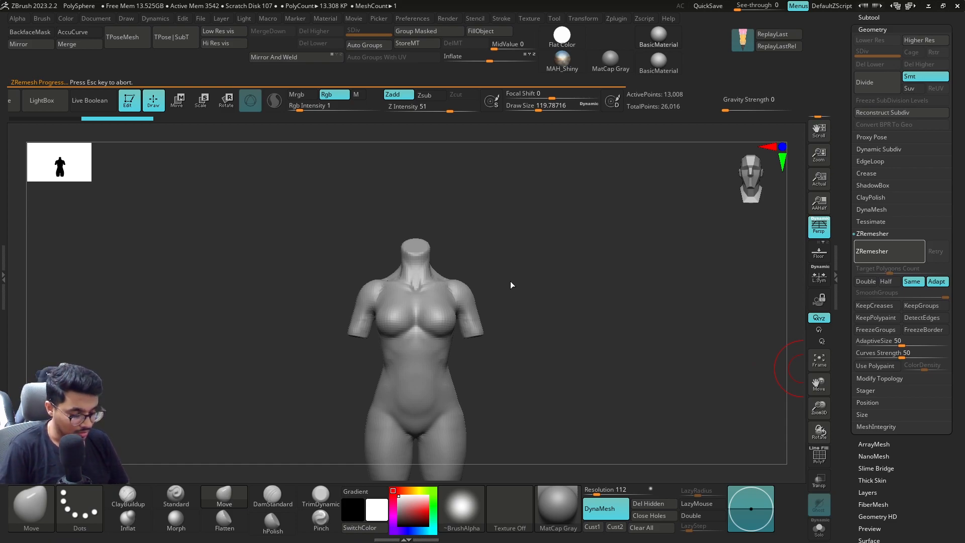
# Select the Move brush and inspect the remeshed torso's wireframe from behind.
pyautogui.moveTo(534, 317)
pyautogui.keyDown('shift'); pyautogui.mouseDown()
pyautogui.moveTo(568, 317)
pyautogui.moveTo(551, 311)
pyautogui.moveTo(557, 357)
pyautogui.moveTo(541, 370)
pyautogui.moveTo(556, 277)
pyautogui.moveTo(526, 308)
pyautogui.moveTo(478, 299)
pyautogui.mouseUp(); pyautogui.keyUp('shift')
pyautogui.press('b')
pyautogui.press('m')
pyautogui.press('v')
pyautogui.press('space')
pyautogui.hotkey('shift', 'f')
pyautogui.hotkey('shift', 'f')
# Smooth the lower back of the remeshed torso at a draw size of about 83.
pyautogui.press('s')
pyautogui.moveTo(599, 302); pyautogui.dragTo(595, 302)
pyautogui.keyDown('shift'); pyautogui.moveTo(494, 276); pyautogui.dragTo(491, 287); pyautogui.keyUp('shift')
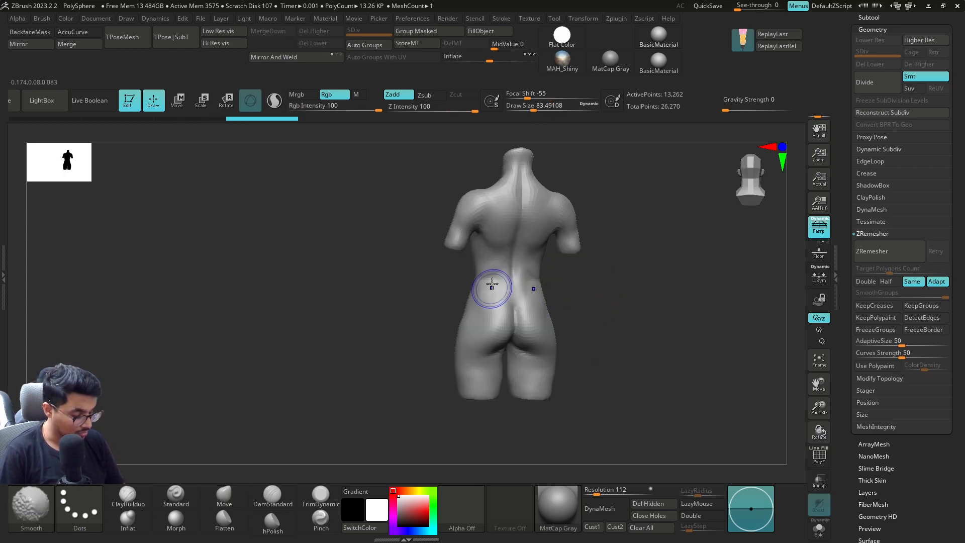
pyautogui.moveTo(602, 321); pyautogui.dragTo(584, 320)
pyautogui.press('s')
pyautogui.moveTo(584, 321)
pyautogui.mouseDown()
pyautogui.moveTo(574, 321)
pyautogui.moveTo(615, 323)
pyautogui.mouseUp()
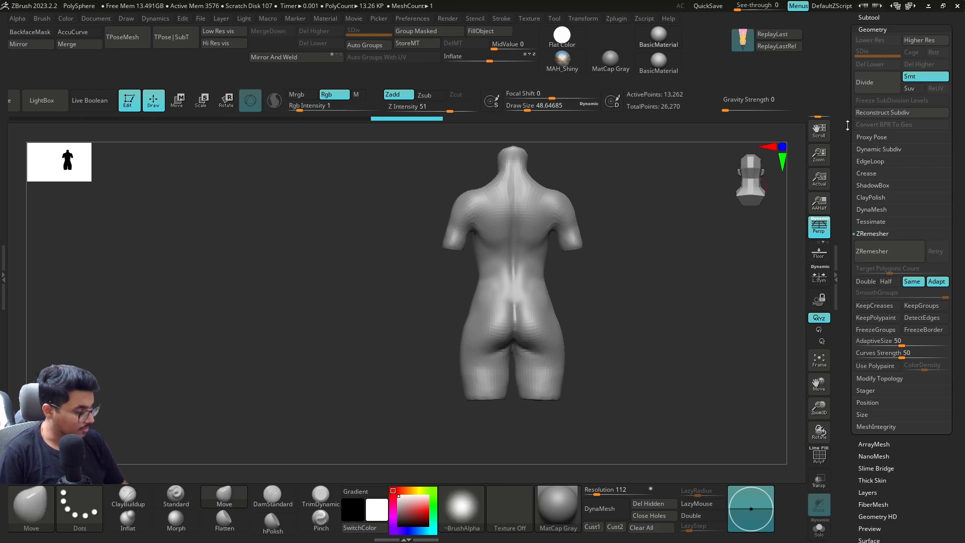
# Compare the original and remeshed torso subtools and delete the original FTorso_02.
pyautogui.moveTo(851, 126); pyautogui.dragTo(852, 375)
pyautogui.click(881, 269)
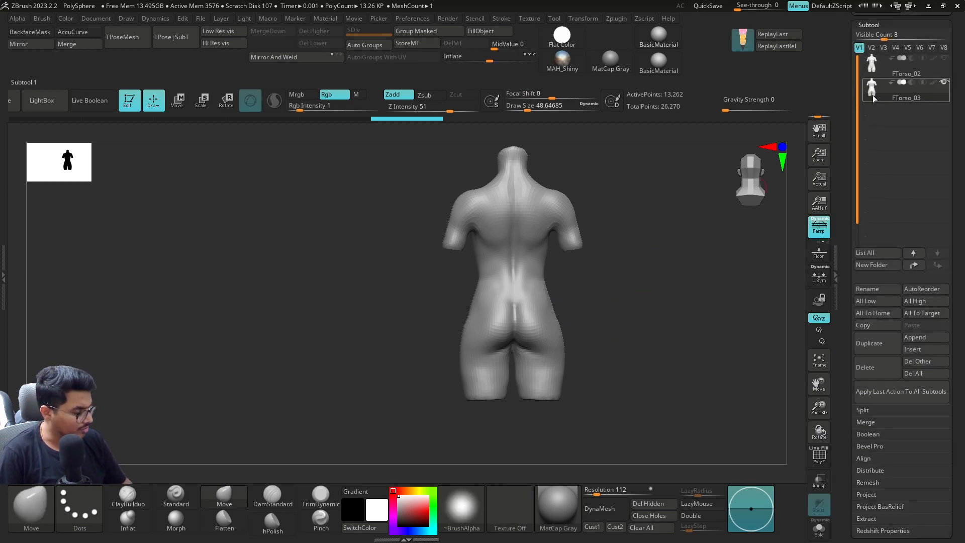
pyautogui.press('Up')
pyautogui.press('Down')
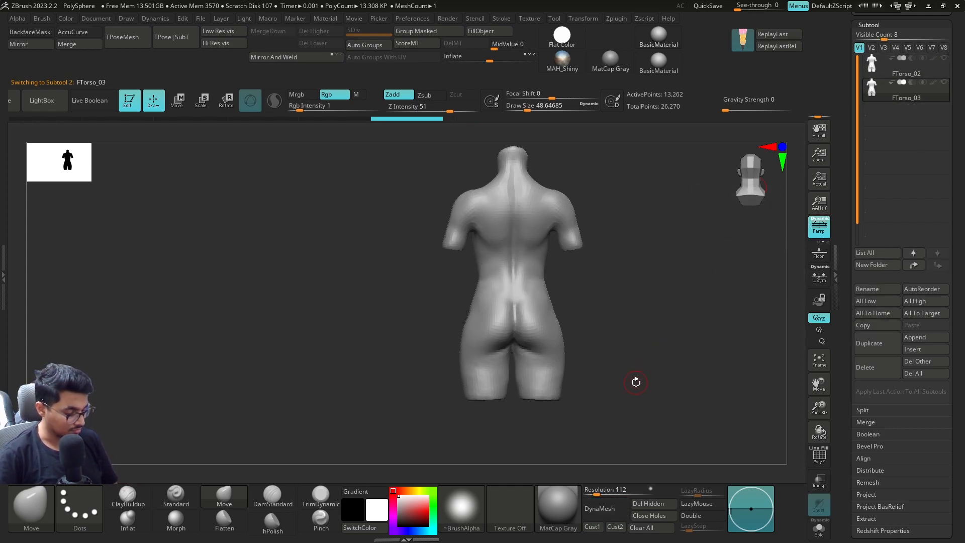
pyautogui.press('Up')
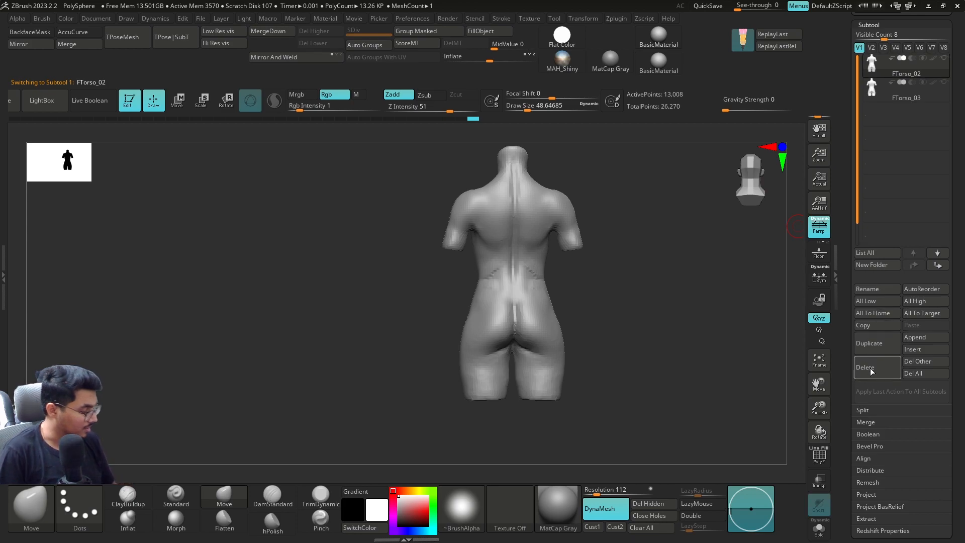
pyautogui.click(871, 374)
pyautogui.click(785, 392)
# Check the remaining torso's wireframe from the front and subdivide it once.
pyautogui.moveTo(603, 282); pyautogui.dragTo(649, 297)
pyautogui.hotkey('shift', 'f')
pyautogui.hotkey('shift', 'f')
pyautogui.hotkey('ctrl', 'd')
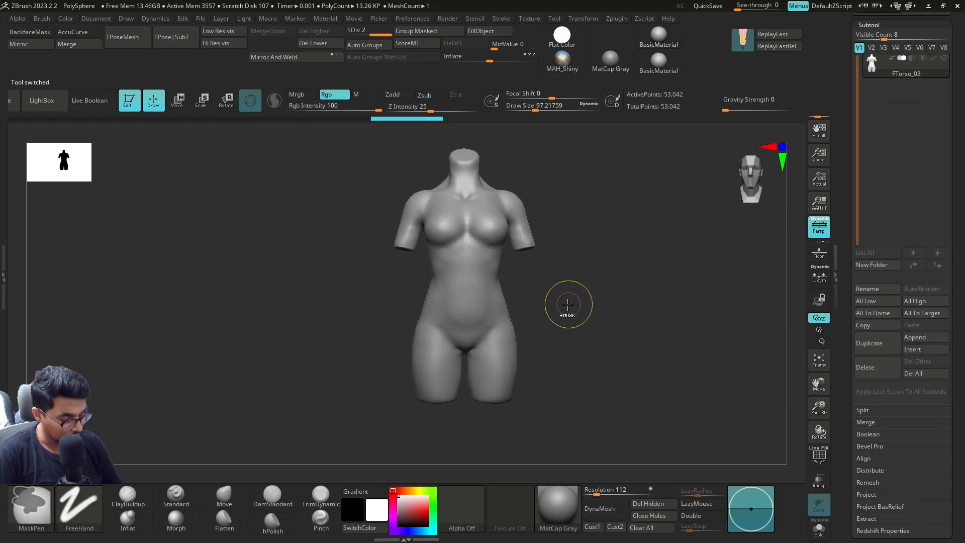
# Carve the creases under the breasts with DamStandard at a draw size of about 62, and smooth them.
pyautogui.keyDown('alt'); pyautogui.moveTo(555, 306); pyautogui.dragTo(542, 346); pyautogui.keyUp('alt')
pyautogui.click(272, 496)
pyautogui.moveTo(526, 314)
pyautogui.keyDown('alt'); pyautogui.mouseDown()
pyautogui.moveTo(552, 342)
pyautogui.moveTo(518, 378)
pyautogui.moveTo(477, 355)
pyautogui.mouseUp(); pyautogui.keyUp('alt')
pyautogui.moveTo(393, 290); pyautogui.dragTo(431, 329)
pyautogui.moveTo(521, 277); pyautogui.dragTo(521, 262)
pyautogui.hotkey('ctrl', 'z')
pyautogui.moveTo(393, 294)
pyautogui.mouseDown()
pyautogui.moveTo(398, 312)
pyautogui.moveTo(422, 327)
pyautogui.moveTo(447, 324)
pyautogui.mouseUp()
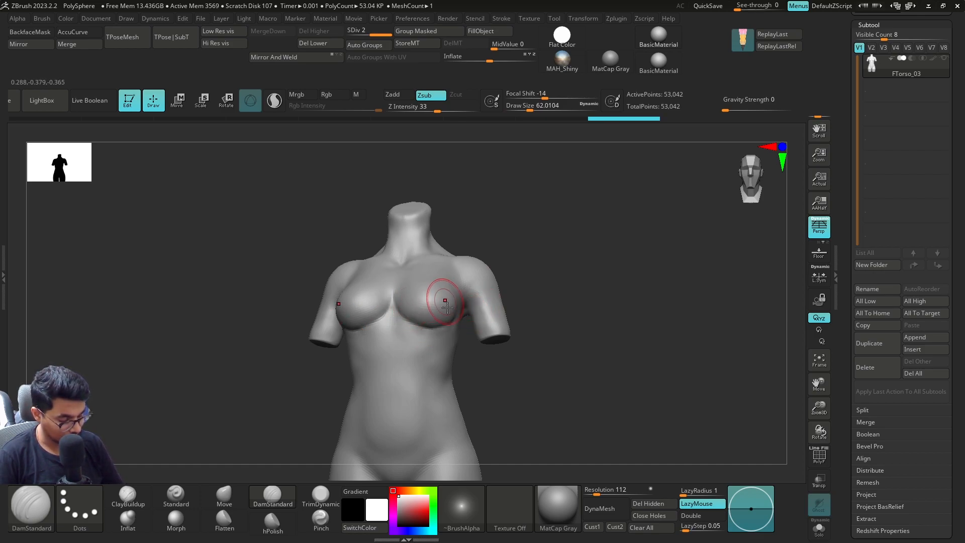
pyautogui.keyDown('shift'); pyautogui.moveTo(547, 333); pyautogui.dragTo(533, 365); pyautogui.keyUp('shift')
pyautogui.keyDown('shift'); pyautogui.moveTo(416, 316); pyautogui.dragTo(430, 330); pyautogui.keyUp('shift')
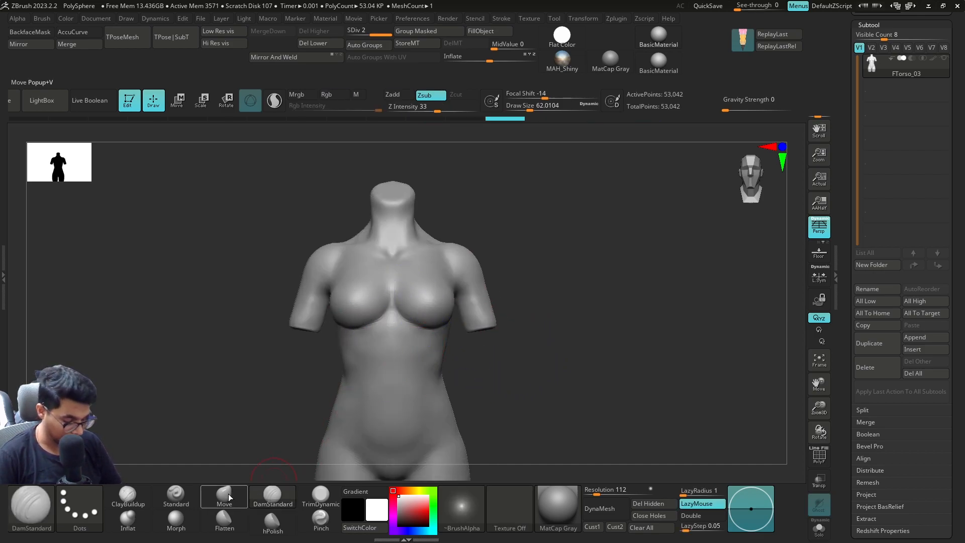
# Adjust the lower and outer contours of the breasts with the Move brush, undoing the last two strokes.
pyautogui.click(224, 495)
pyautogui.moveTo(369, 328)
pyautogui.mouseDown()
pyautogui.moveTo(381, 336)
pyautogui.moveTo(390, 329)
pyautogui.mouseUp()
pyautogui.moveTo(452, 318); pyautogui.dragTo(465, 318)
pyautogui.moveTo(516, 288); pyautogui.dragTo(512, 274)
pyautogui.moveTo(512, 274); pyautogui.dragTo(469, 300, button='right')
pyautogui.moveTo(449, 280)
pyautogui.mouseDown()
pyautogui.moveTo(473, 270)
pyautogui.moveTo(459, 272)
pyautogui.moveTo(440, 296)
pyautogui.moveTo(461, 282)
pyautogui.mouseUp()
pyautogui.hotkey('ctrl', 'z')
pyautogui.hotkey('ctrl', 'z')
# Reshape the outer sides of the breasts with the Move brush at a draw size of about 46.
pyautogui.press('s')
pyautogui.moveTo(378, 373); pyautogui.dragTo(445, 375)
pyautogui.moveTo(452, 324)
pyautogui.mouseDown()
pyautogui.moveTo(484, 324)
pyautogui.moveTo(483, 309)
pyautogui.mouseUp()
pyautogui.press('s')
pyautogui.click(481, 314)
pyautogui.moveTo(542, 309)
pyautogui.mouseDown()
pyautogui.moveTo(587, 308)
pyautogui.moveTo(545, 331)
pyautogui.mouseUp()
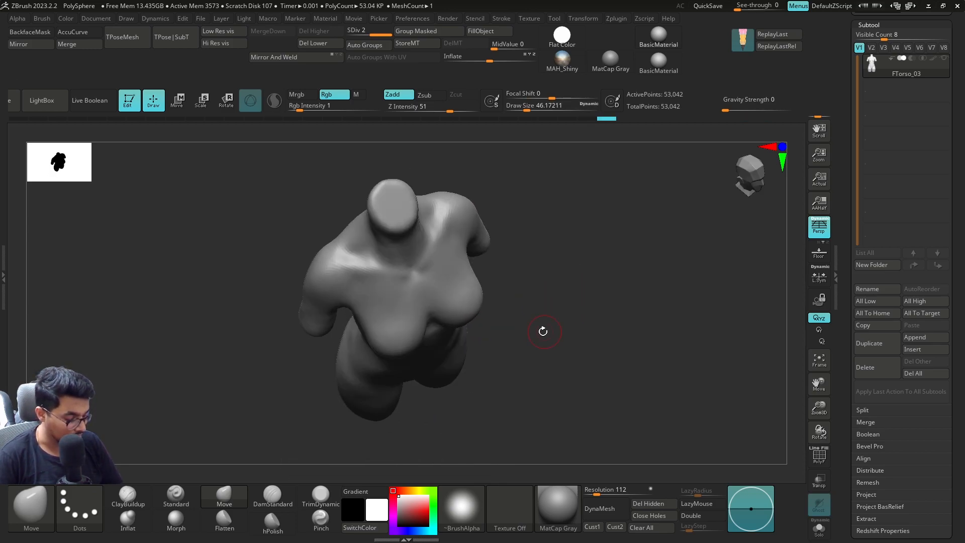
pyautogui.moveTo(481, 285)
pyautogui.keyDown('shift'); pyautogui.mouseDown()
pyautogui.moveTo(511, 263)
pyautogui.moveTo(402, 280)
pyautogui.mouseUp(); pyautogui.keyUp('shift')
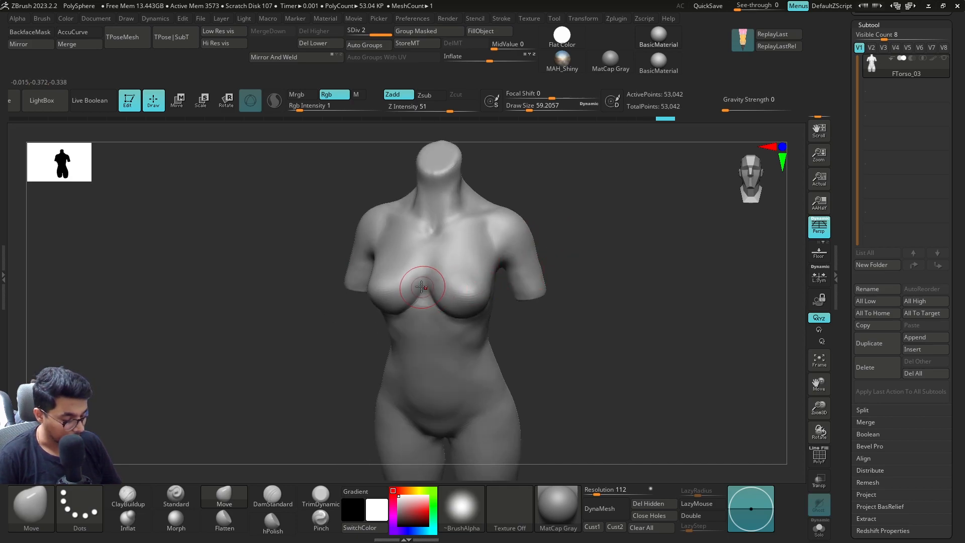
# Refine and smooth the breasts' side transition into the ribcage at a draw size of about 54, undoing the last change.
pyautogui.moveTo(344, 366)
pyautogui.mouseDown()
pyautogui.moveTo(322, 379)
pyautogui.moveTo(355, 371)
pyautogui.mouseUp()
pyautogui.press('s')
pyautogui.moveTo(558, 253)
pyautogui.mouseDown()
pyautogui.moveTo(505, 259)
pyautogui.moveTo(623, 259)
pyautogui.moveTo(573, 270)
pyautogui.mouseUp()
pyautogui.press('s')
pyautogui.moveTo(475, 306)
pyautogui.keyDown('shift'); pyautogui.mouseDown()
pyautogui.moveTo(481, 294)
pyautogui.moveTo(454, 313)
pyautogui.mouseUp(); pyautogui.keyUp('shift')
pyautogui.moveTo(540, 236)
pyautogui.keyDown('shift'); pyautogui.mouseDown()
pyautogui.moveTo(490, 239)
pyautogui.moveTo(485, 324)
pyautogui.moveTo(499, 287)
pyautogui.mouseUp(); pyautogui.keyUp('shift')
pyautogui.hotkey('ctrl', 'z')
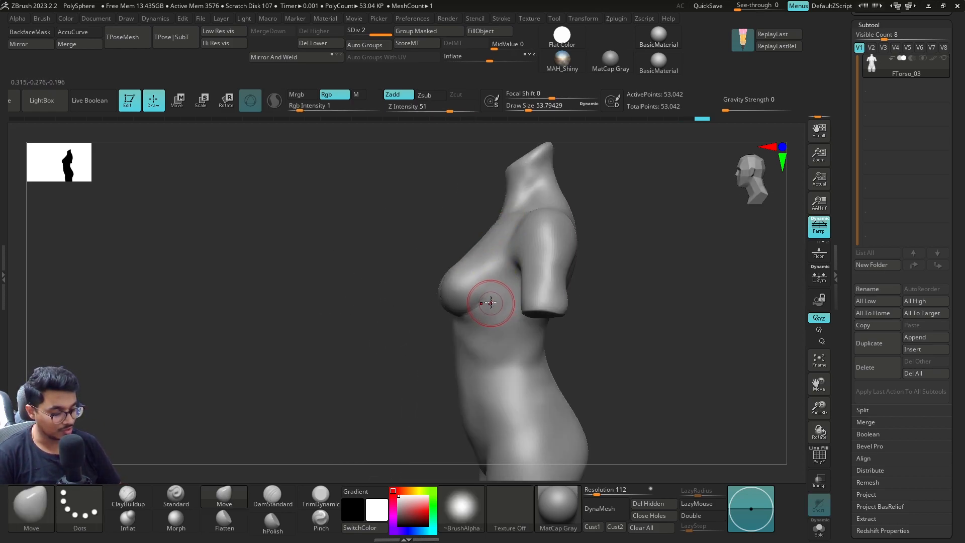
# Reshape the breasts' sides and the adjoining ribcage with the Move brush at a draw size of about 54, undoing two strokes.
pyautogui.moveTo(499, 223)
pyautogui.keyDown('ctrl'); pyautogui.mouseDown()
pyautogui.moveTo(467, 317)
pyautogui.moveTo(504, 297)
pyautogui.moveTo(469, 397)
pyautogui.moveTo(511, 295)
pyautogui.mouseUp(); pyautogui.keyUp('ctrl')
pyautogui.hotkey('ctrl', 'z')
pyautogui.hotkey('ctrl', 'z')
pyautogui.moveTo(487, 247)
pyautogui.keyDown('ctrl'); pyautogui.mouseDown()
pyautogui.moveTo(457, 304)
pyautogui.moveTo(458, 266)
pyautogui.mouseUp(); pyautogui.keyUp('ctrl')
pyautogui.keyDown('ctrl'); pyautogui.moveTo(606, 237); pyautogui.dragTo(582, 318); pyautogui.keyUp('ctrl')
pyautogui.moveTo(523, 338); pyautogui.dragTo(512, 360)
pyautogui.press('shift')
# Smooth the outer sides of the breasts at a draw size of about 31, undoing one stroke.
pyautogui.moveTo(574, 259); pyautogui.dragTo(578, 276)
pyautogui.keyDown('shift'); pyautogui.moveTo(505, 319); pyautogui.dragTo(481, 329); pyautogui.keyUp('shift')
pyautogui.keyDown('shift'); pyautogui.moveTo(481, 329); pyautogui.dragTo(504, 301); pyautogui.keyUp('shift')
pyautogui.hotkey('ctrl', 'z')
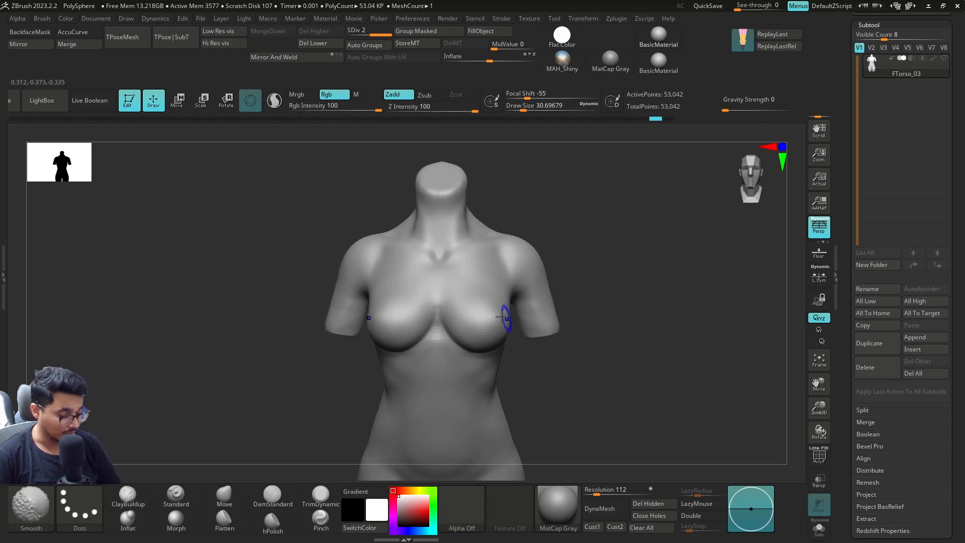
pyautogui.keyDown('shift'); pyautogui.moveTo(496, 341); pyautogui.dragTo(502, 329); pyautogui.keyUp('shift')
# Build up the collarbones with ClayBuildup at a draw size of about 27, enlarging it to about 37 for the outer chest.
pyautogui.moveTo(581, 284)
pyautogui.mouseDown()
pyautogui.moveTo(583, 268)
pyautogui.moveTo(579, 291)
pyautogui.moveTo(579, 282)
pyautogui.mouseUp()
pyautogui.hotkey('shift', 's')
pyautogui.press('ctrl')
pyautogui.hotkey('ctrl', 'n')
pyautogui.click(127, 497)
pyautogui.moveTo(548, 221)
pyautogui.mouseDown()
pyautogui.moveTo(543, 264)
pyautogui.moveTo(564, 276)
pyautogui.moveTo(560, 263)
pyautogui.mouseUp()
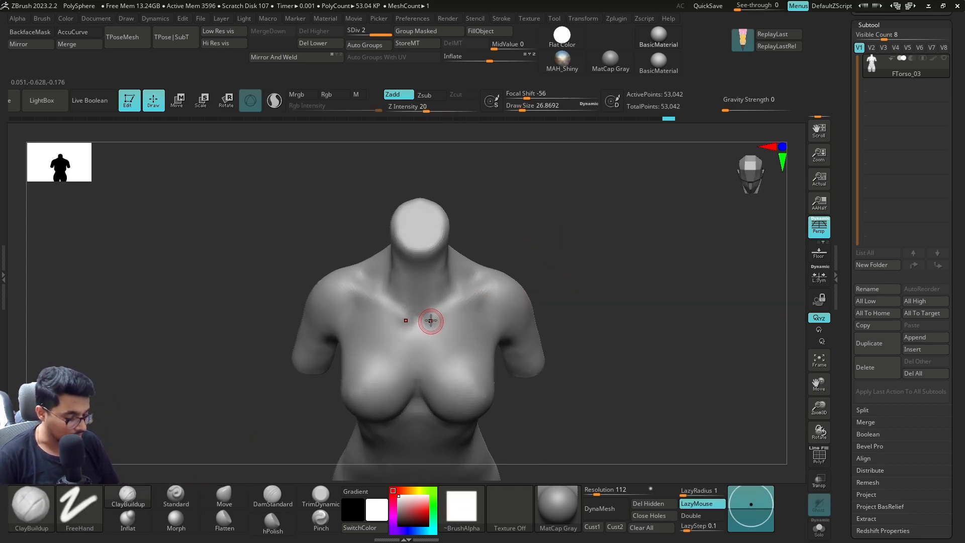
pyautogui.moveTo(443, 306)
pyautogui.mouseDown()
pyautogui.moveTo(497, 284)
pyautogui.moveTo(465, 308)
pyautogui.mouseUp()
pyautogui.press('s')
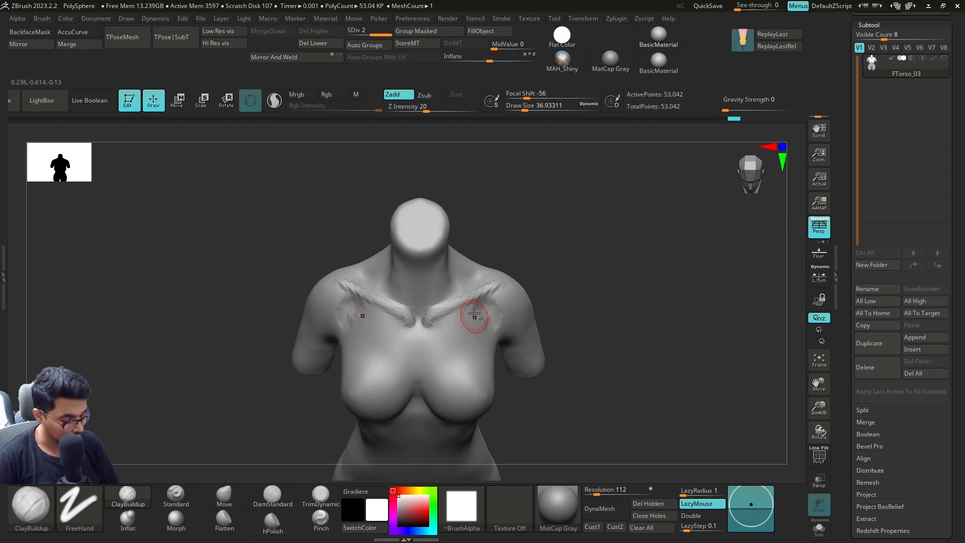
# Smooth the collarbones and the outer chest into the shoulders at a draw size of about 37.
pyautogui.press('shift')
pyautogui.keyDown('shift'); pyautogui.moveTo(500, 309); pyautogui.dragTo(514, 329); pyautogui.keyUp('shift')
pyautogui.moveTo(578, 282)
pyautogui.mouseDown()
pyautogui.moveTo(540, 264)
pyautogui.moveTo(532, 274)
pyautogui.mouseUp()
pyautogui.press('s')
pyautogui.moveTo(531, 285)
pyautogui.mouseDown()
pyautogui.moveTo(519, 323)
pyautogui.moveTo(532, 332)
pyautogui.moveTo(601, 322)
pyautogui.mouseUp()
pyautogui.press('shift')
pyautogui.press('shift')
# Build up the sternum between the breasts with ClayBuildup at a draw size of about 37, undoing one stroke, and smooth it.
pyautogui.press('s')
pyautogui.moveTo(436, 356); pyautogui.dragTo(427, 383)
pyautogui.press('s')
pyautogui.hotkey('ctrl', 'z')
pyautogui.moveTo(422, 322); pyautogui.dragTo(423, 386)
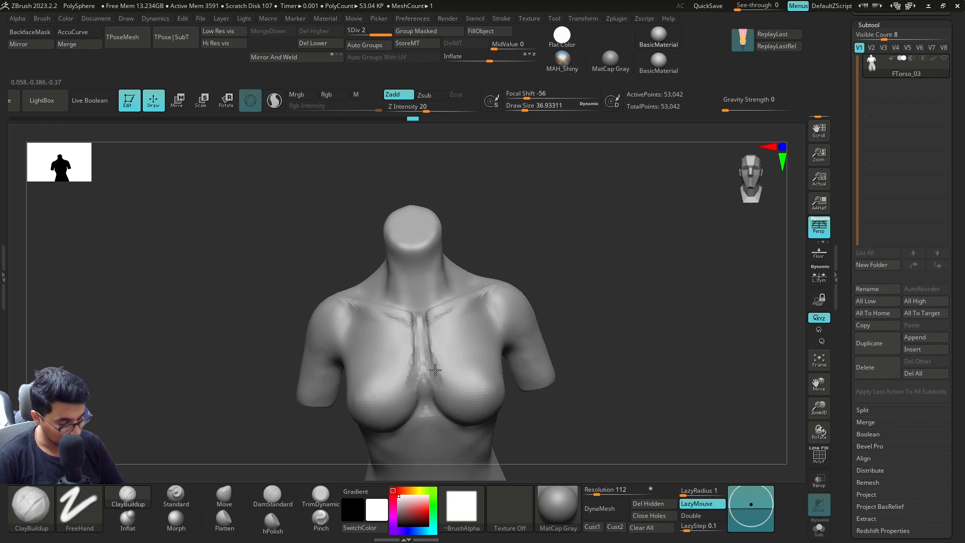
pyautogui.keyDown('shift'); pyautogui.moveTo(425, 348); pyautogui.dragTo(430, 342); pyautogui.keyUp('shift')
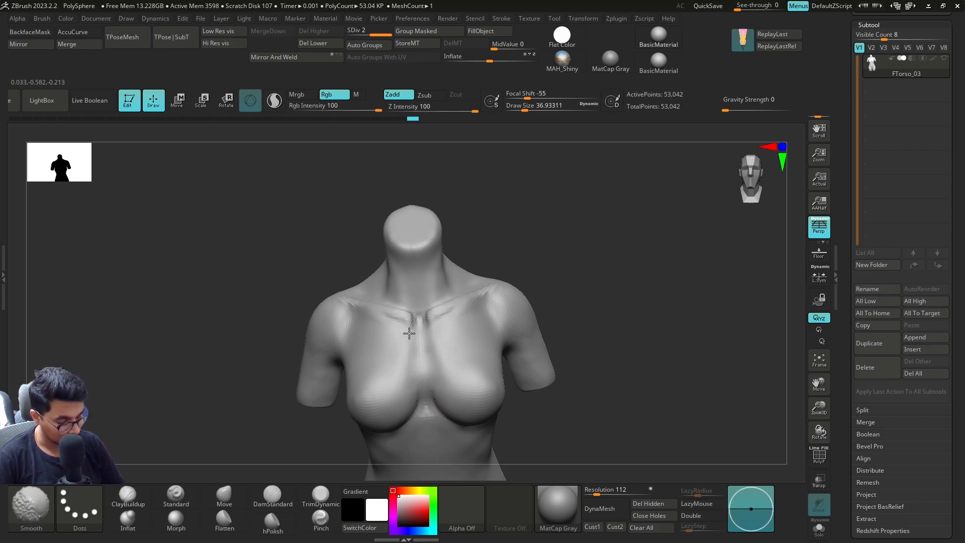
pyautogui.moveTo(525, 248)
pyautogui.keyDown('alt'); pyautogui.mouseDown()
pyautogui.moveTo(530, 261)
pyautogui.moveTo(558, 264)
pyautogui.mouseUp(); pyautogui.keyUp('alt')
pyautogui.moveTo(435, 342)
pyautogui.keyDown('shift'); pyautogui.mouseDown()
pyautogui.moveTo(420, 341)
pyautogui.moveTo(426, 367)
pyautogui.mouseUp(); pyautogui.keyUp('shift')
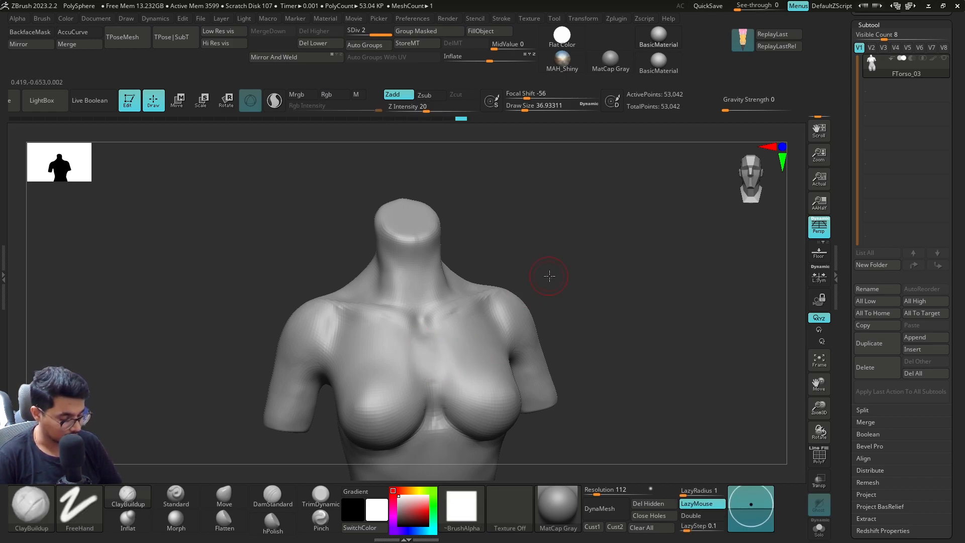
pyautogui.moveTo(550, 274); pyautogui.dragTo(505, 292)
pyautogui.keyDown('shift'); pyautogui.moveTo(436, 374); pyautogui.dragTo(441, 396); pyautogui.keyUp('shift')
# Subdivide the torso to level 3 and try a DamStandard stroke along the breasts' lower crease, undoing the last stroke.
pyautogui.moveTo(578, 251); pyautogui.dragTo(613, 241)
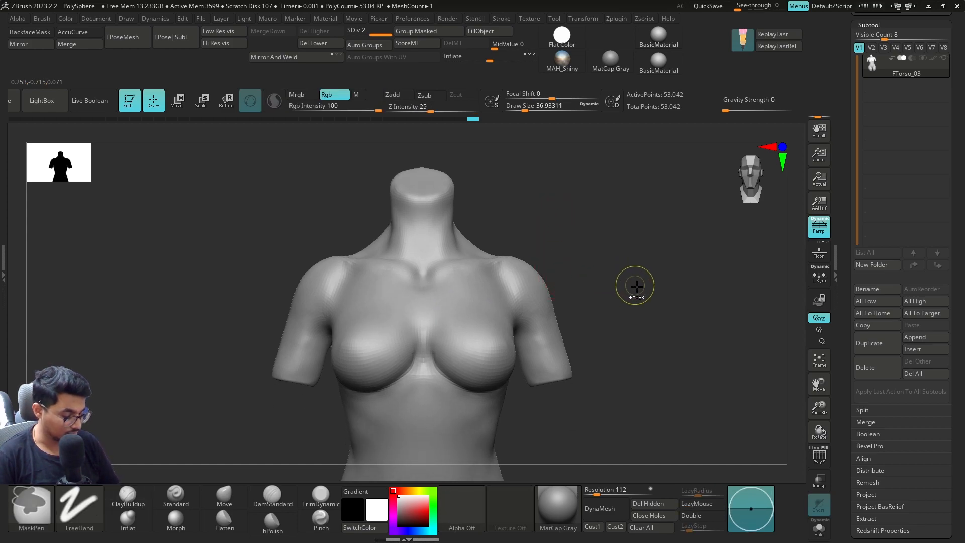
pyautogui.press('d')
pyautogui.click(284, 500)
pyautogui.moveTo(374, 390); pyautogui.dragTo(408, 375)
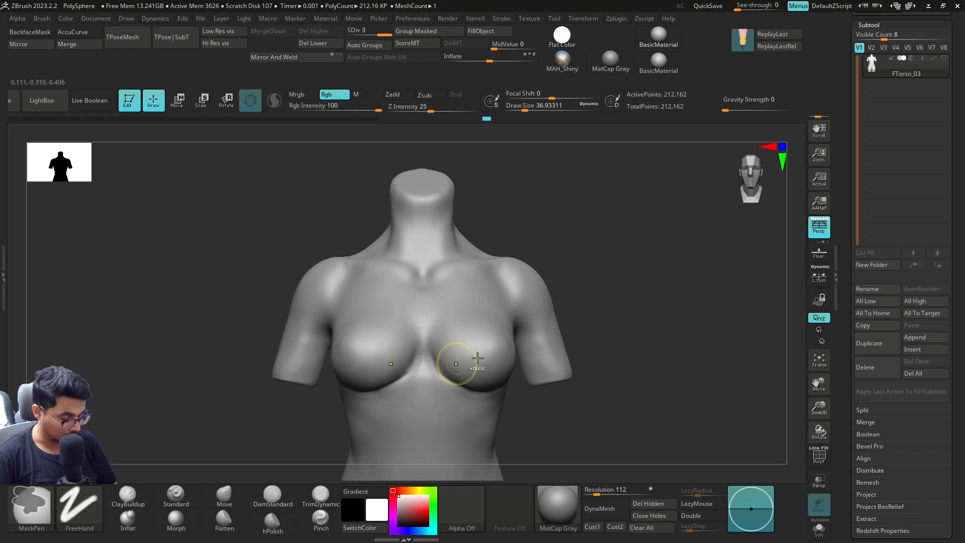
pyautogui.hotkey('ctrl', 'z')
# Refine the creases beneath the breasts with DamStandard, undoing three trial strokes.
pyautogui.moveTo(589, 332); pyautogui.dragTo(594, 286)
pyautogui.moveTo(431, 362); pyautogui.dragTo(469, 390)
pyautogui.moveTo(621, 352); pyautogui.dragTo(575, 354)
pyautogui.hotkey('ctrl', 'z')
pyautogui.moveTo(431, 354)
pyautogui.mouseDown()
pyautogui.moveTo(469, 395)
pyautogui.moveTo(519, 382)
pyautogui.mouseUp()
pyautogui.hotkey('ctrl', 'z')
pyautogui.hotkey('ctrl', 'z')
pyautogui.moveTo(469, 401)
pyautogui.mouseDown()
pyautogui.moveTo(523, 379)
pyautogui.moveTo(443, 418)
pyautogui.mouseUp()
# Return the torso to subdivision level 2 and build up the ribcage beneath the breasts with ClayBuildup.
pyautogui.keyDown('alt'); pyautogui.moveTo(642, 294); pyautogui.dragTo(634, 322); pyautogui.keyUp('alt')
pyautogui.keyDown('shift'); pyautogui.moveTo(634, 322); pyautogui.dragTo(632, 253); pyautogui.keyUp('shift')
pyautogui.moveTo(629, 296); pyautogui.dragTo(590, 352)
pyautogui.moveTo(598, 352)
pyautogui.keyDown('alt'); pyautogui.mouseDown()
pyautogui.moveTo(606, 304)
pyautogui.moveTo(601, 321)
pyautogui.mouseUp(); pyautogui.keyUp('alt')
pyautogui.hotkey('shift', 'd')
pyautogui.click(127, 497)
pyautogui.moveTo(570, 289)
pyautogui.mouseDown()
pyautogui.moveTo(617, 278)
pyautogui.moveTo(571, 314)
pyautogui.moveTo(498, 336)
pyautogui.mouseUp()
pyautogui.press('[')
pyautogui.moveTo(413, 297); pyautogui.dragTo(454, 329)
pyautogui.press('s')
# Add rib strokes along the side of the ribcage with ClayBuildup at a draw size of about 39, and smooth them.
pyautogui.moveTo(538, 327); pyautogui.dragTo(502, 327)
pyautogui.moveTo(442, 318); pyautogui.dragTo(480, 331)
pyautogui.press('s')
pyautogui.moveTo(481, 331)
pyautogui.mouseDown()
pyautogui.moveTo(472, 297)
pyautogui.moveTo(481, 296)
pyautogui.mouseUp()
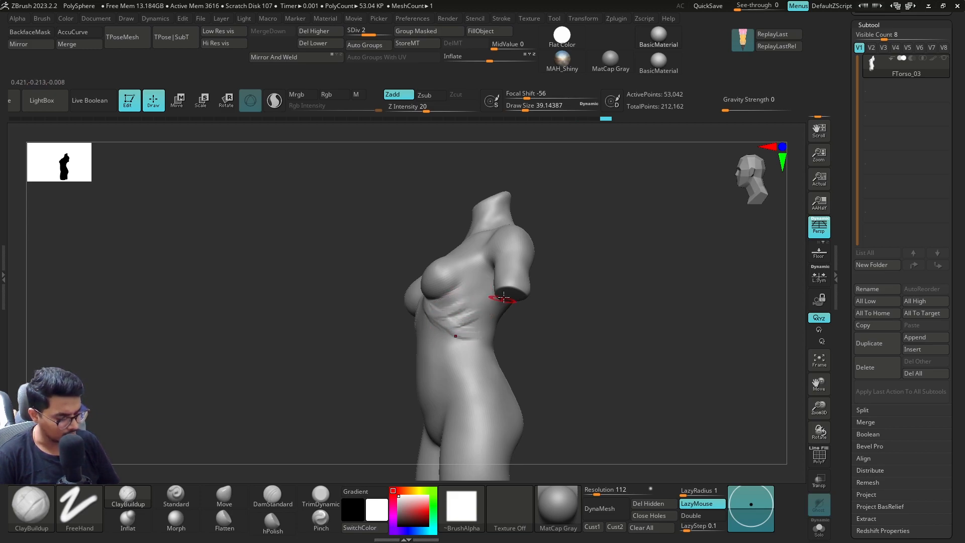
pyautogui.press('shift')
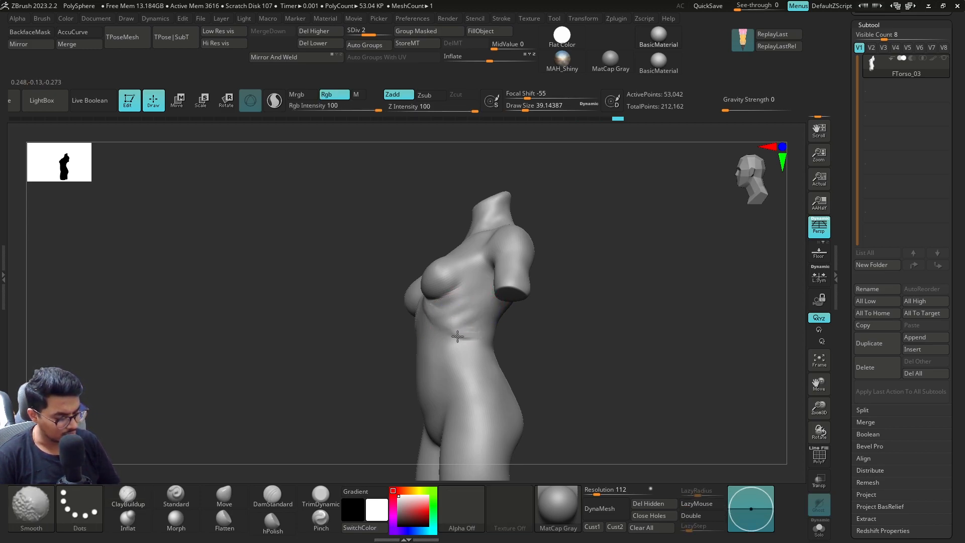
pyautogui.moveTo(506, 335)
pyautogui.keyDown('shift'); pyautogui.mouseDown()
pyautogui.moveTo(502, 342)
pyautogui.moveTo(477, 329)
pyautogui.mouseUp(); pyautogui.keyUp('shift')
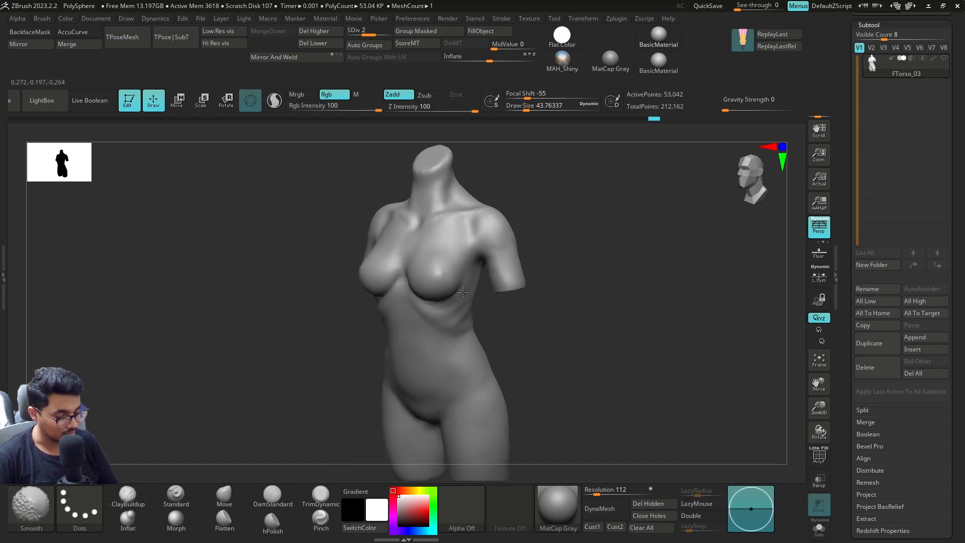
# Reinforce the side ribs below the breasts with ClayBuildup at a draw size of about 31, and smooth them.
pyautogui.moveTo(528, 312)
pyautogui.mouseDown()
pyautogui.moveTo(556, 338)
pyautogui.moveTo(450, 330)
pyautogui.mouseUp()
pyautogui.press('shift')
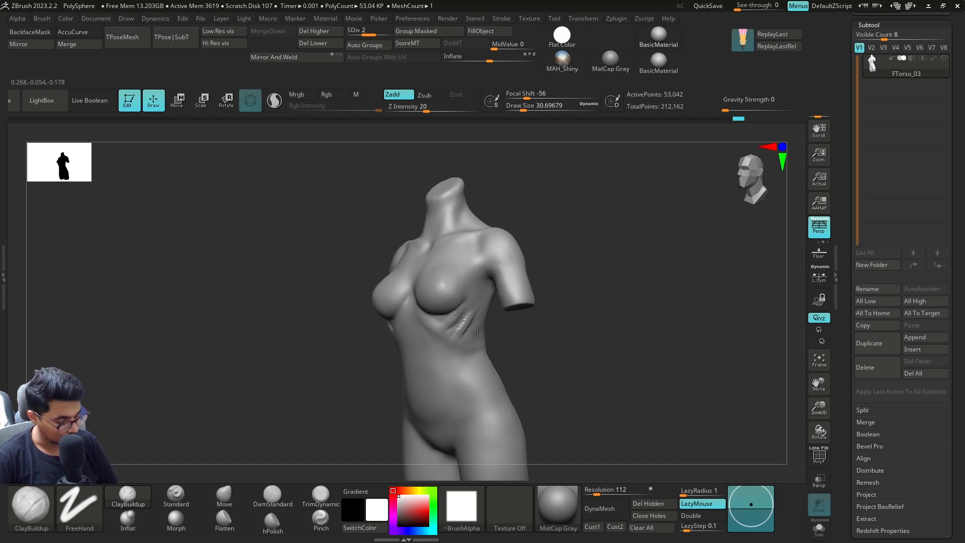
pyautogui.press('shift')
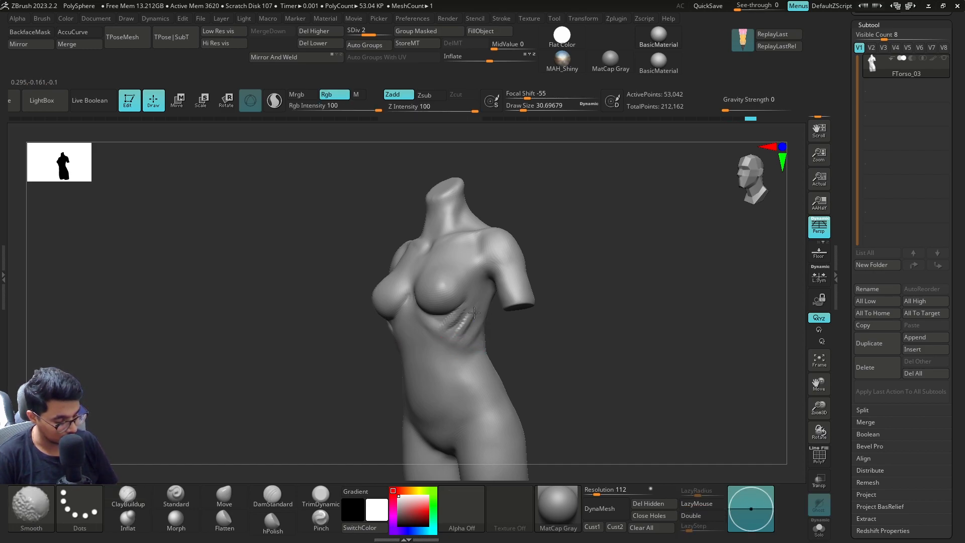
pyautogui.moveTo(540, 347); pyautogui.dragTo(505, 336)
# Blend the ribs into the waist and the area under the breasts at a draw size of about 37.
pyautogui.press('s')
pyautogui.moveTo(501, 336)
pyautogui.mouseDown()
pyautogui.moveTo(480, 336)
pyautogui.moveTo(477, 326)
pyautogui.mouseUp()
pyautogui.press('shift')
pyautogui.press('shift')
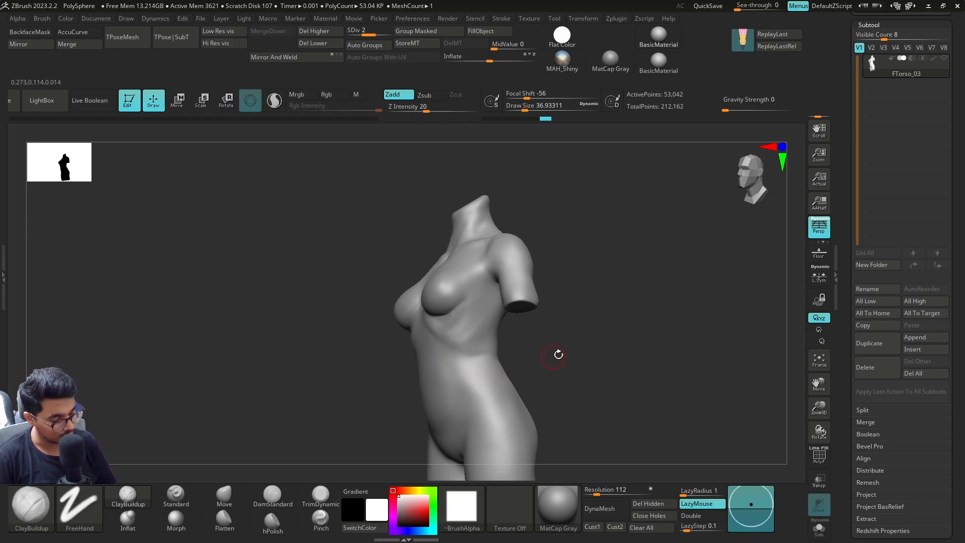
pyautogui.keyDown('shift'); pyautogui.moveTo(555, 352); pyautogui.dragTo(478, 352); pyautogui.keyUp('shift')
pyautogui.keyDown('shift'); pyautogui.moveTo(371, 321); pyautogui.dragTo(396, 318); pyautogui.keyUp('shift')
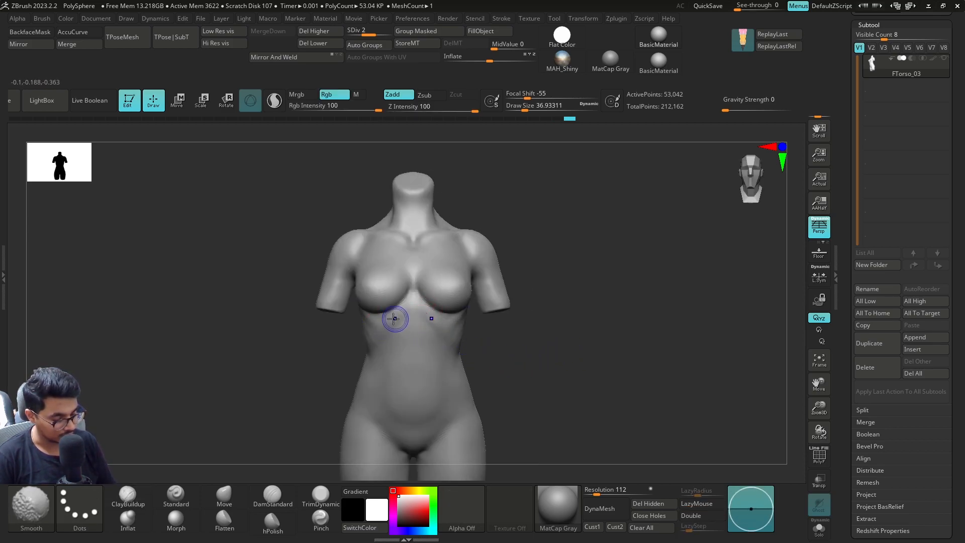
# Lower the torso to subdivision level 1 and shape the ribcage's lower edge with ClayBuildup at a draw size of about 29.
pyautogui.moveTo(550, 322)
pyautogui.mouseDown()
pyautogui.moveTo(517, 307)
pyautogui.moveTo(470, 329)
pyautogui.moveTo(505, 322)
pyautogui.mouseUp()
pyautogui.press('s')
pyautogui.moveTo(507, 342); pyautogui.dragTo(517, 349)
pyautogui.hotkey('shift', 'd')
pyautogui.press('s')
pyautogui.press('[')
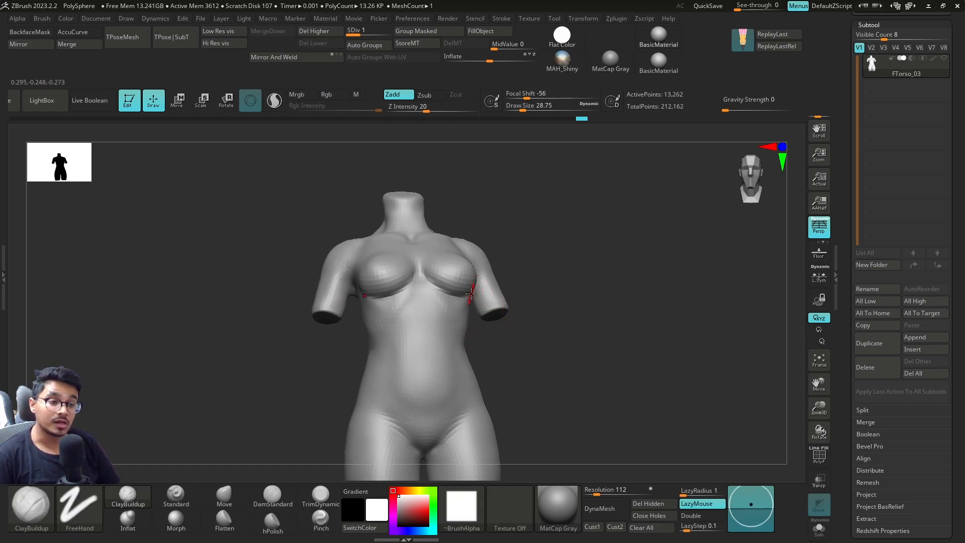
pyautogui.moveTo(523, 345); pyautogui.dragTo(514, 327)
pyautogui.press('s')
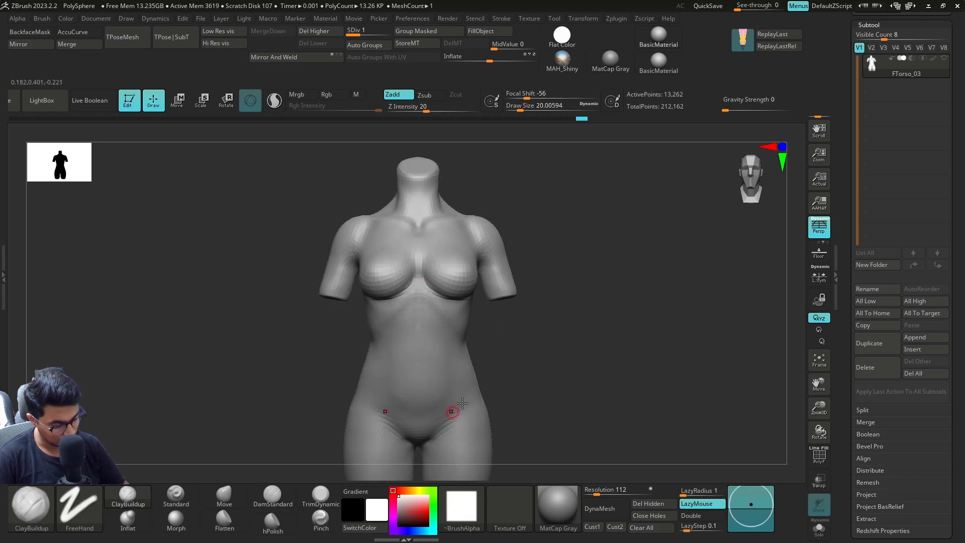
# Build up the abdomen's midline at subdivision level 2 with ClayBuildup, and smooth it at a draw size of about 33.
pyautogui.moveTo(454, 411); pyautogui.dragTo(439, 312, button='right')
pyautogui.press('d')
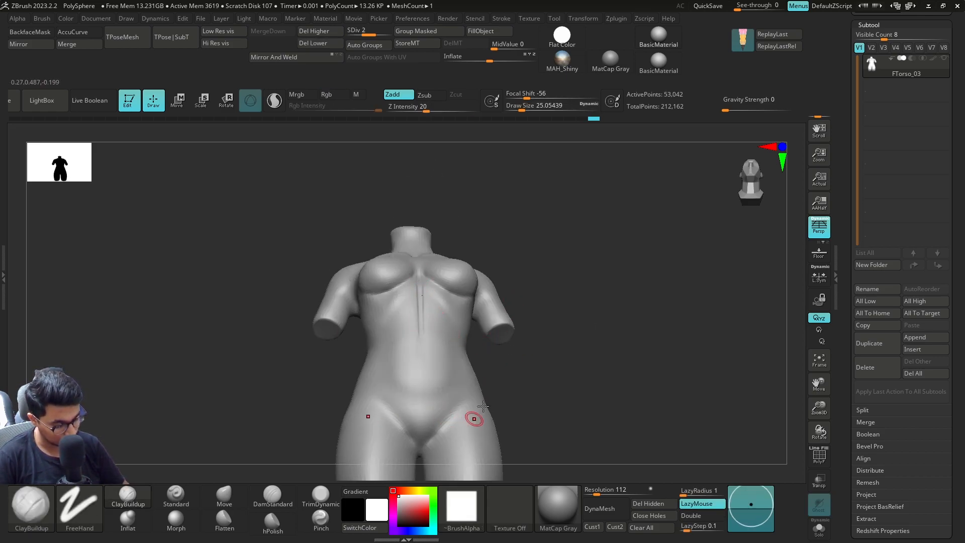
pyautogui.keyDown('shift'); pyautogui.moveTo(478, 413); pyautogui.dragTo(483, 385, button='right'); pyautogui.keyUp('shift')
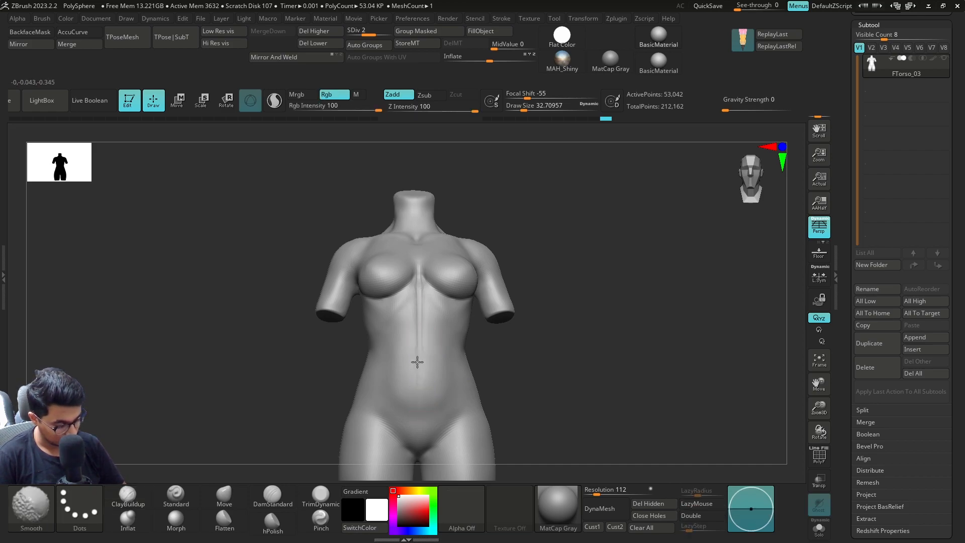
pyautogui.moveTo(421, 395)
pyautogui.mouseDown(button='right')
pyautogui.moveTo(521, 396)
pyautogui.moveTo(549, 340)
pyautogui.moveTo(535, 391)
pyautogui.mouseUp(button='right')
# Form the navel on the abdomen's midline with ClayBuildup at a draw size of about 13, undoing one action, and smooth its edge.
pyautogui.moveTo(539, 332)
pyautogui.mouseDown(button='right')
pyautogui.moveTo(548, 329)
pyautogui.moveTo(437, 297)
pyautogui.mouseUp(button='right')
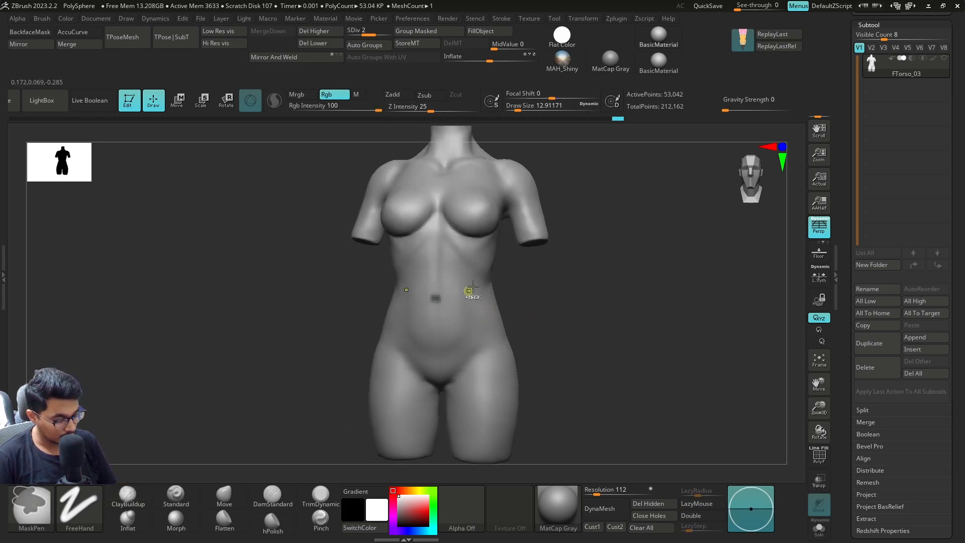
pyautogui.hotkey('ctrl', 'z')
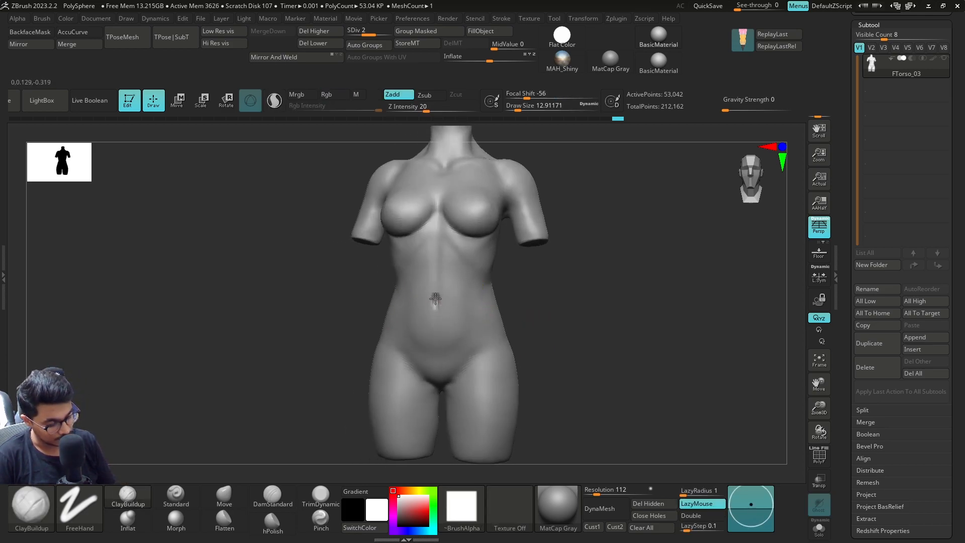
pyautogui.keyDown('ctrl'); pyautogui.moveTo(544, 315); pyautogui.dragTo(437, 293, button='right'); pyautogui.keyUp('ctrl')
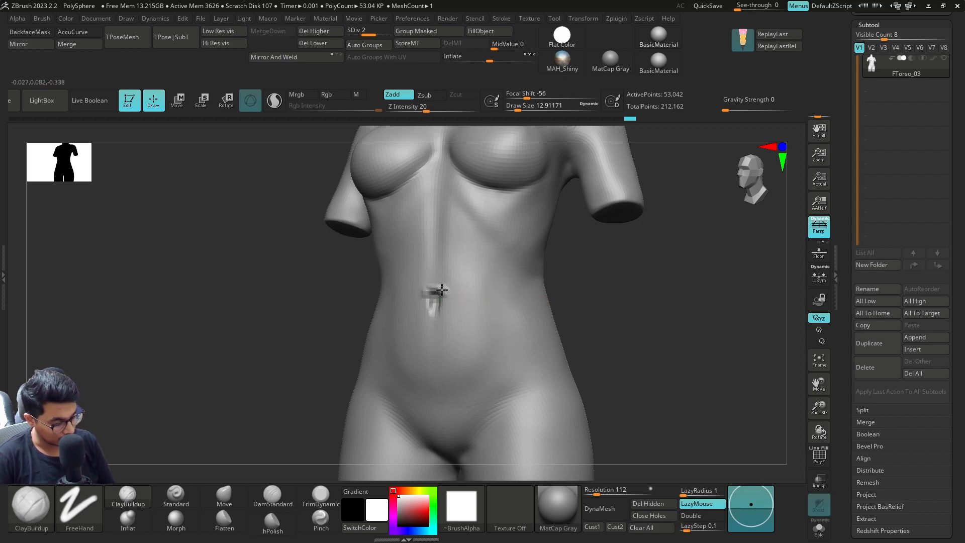
pyautogui.press('shift')
pyautogui.keyDown('shift'); pyautogui.moveTo(443, 285); pyautogui.dragTo(445, 278); pyautogui.keyUp('shift')
# Deepen the navel and build up its rim at subdivision level 3 with ClayBuildup at a draw size of about 11, smoothing it.
pyautogui.press('d')
pyautogui.moveTo(560, 306); pyautogui.dragTo(629, 312, button='right')
pyautogui.keyDown('alt'); pyautogui.moveTo(436, 295); pyautogui.dragTo(433, 300); pyautogui.keyUp('alt')
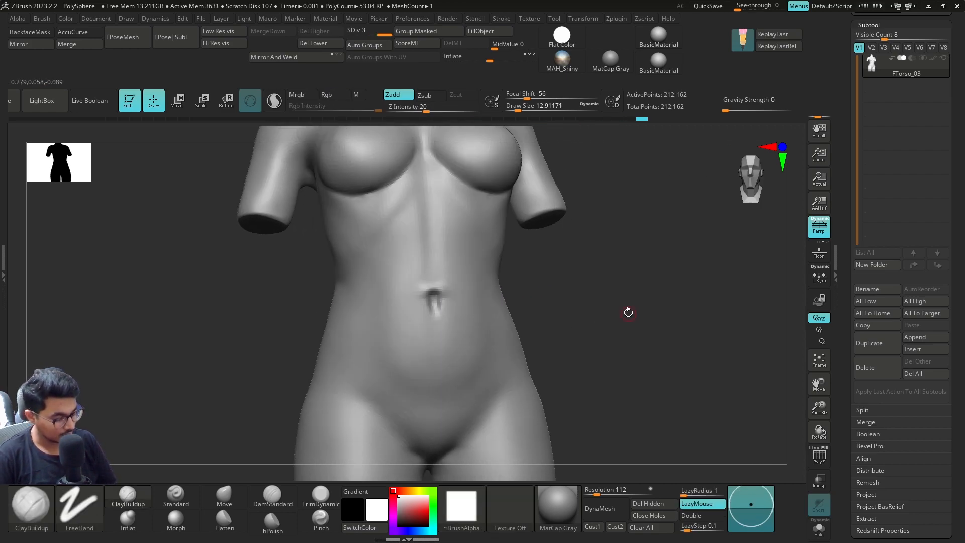
pyautogui.press('shift')
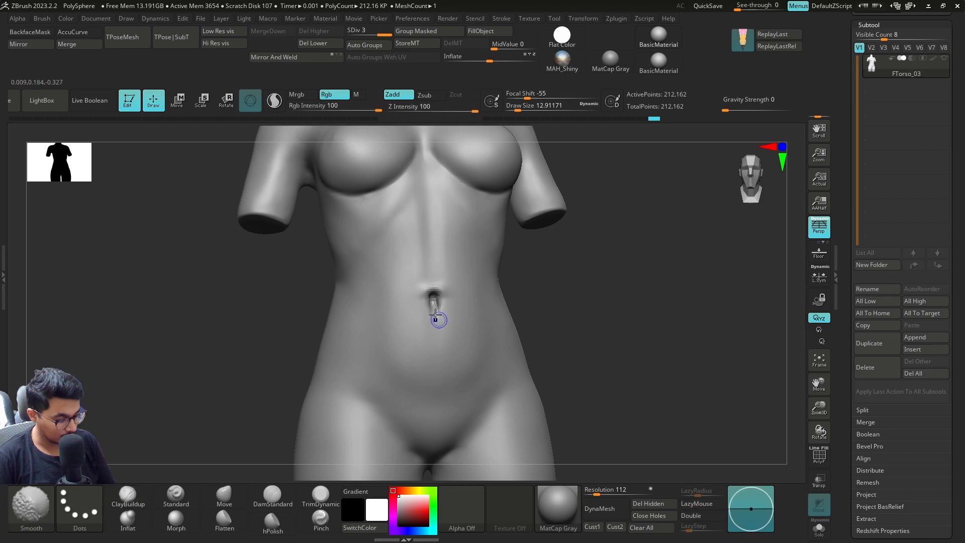
pyautogui.keyDown('ctrl'); pyautogui.moveTo(456, 338); pyautogui.dragTo(455, 369, button='right'); pyautogui.keyUp('ctrl')
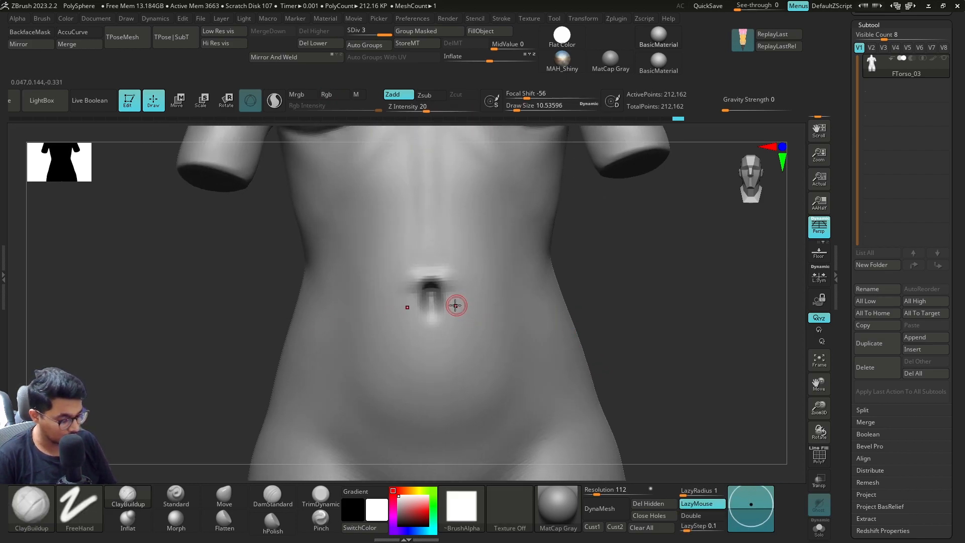
pyautogui.moveTo(445, 284)
pyautogui.mouseDown()
pyautogui.moveTo(411, 288)
pyautogui.moveTo(453, 273)
pyautogui.moveTo(430, 272)
pyautogui.mouseUp()
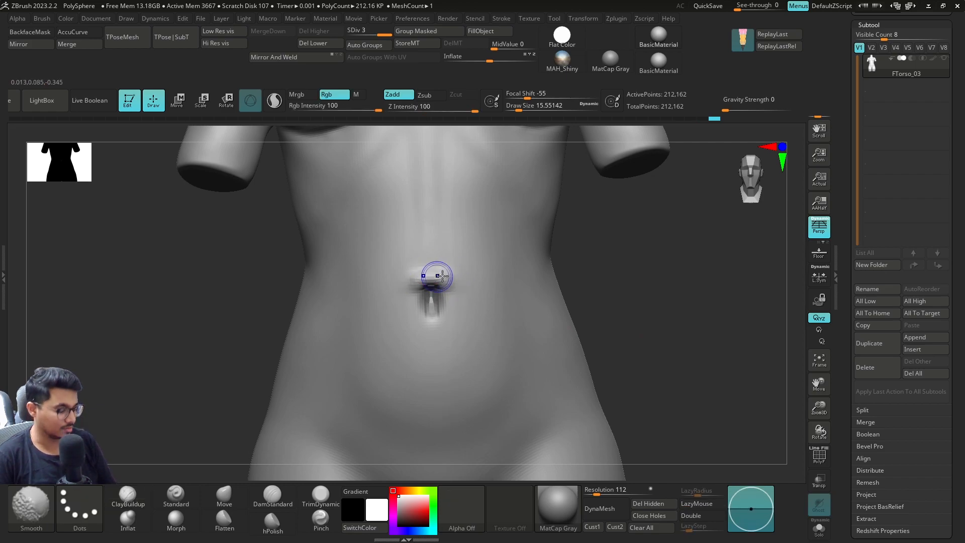
# Adjust the navel's shape with the Move brush at a draw size of about 35.
pyautogui.press('f')
pyautogui.moveTo(588, 259)
pyautogui.keyDown('shift'); pyautogui.mouseDown()
pyautogui.moveTo(584, 310)
pyautogui.moveTo(558, 318)
pyautogui.moveTo(608, 301)
pyautogui.mouseUp(); pyautogui.keyUp('shift')
pyautogui.click(229, 496)
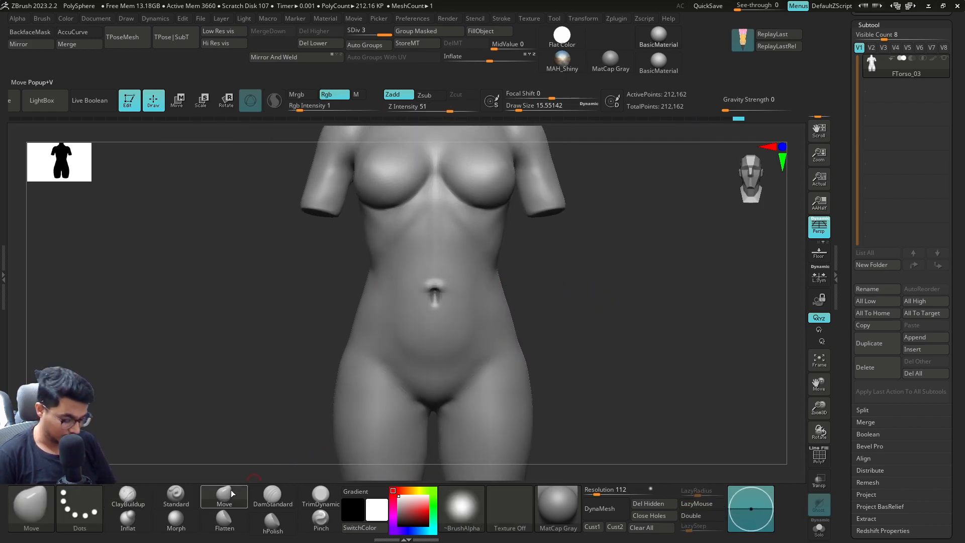
pyautogui.moveTo(441, 281); pyautogui.dragTo(442, 308)
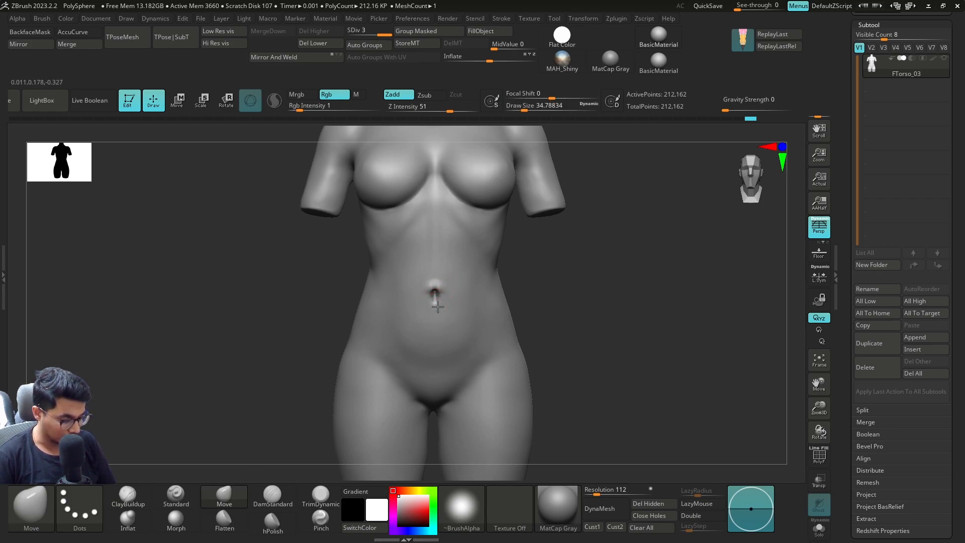
pyautogui.press('f')
pyautogui.moveTo(546, 290); pyautogui.dragTo(529, 300)
pyautogui.press('s')
pyautogui.moveTo(583, 289)
pyautogui.mouseDown()
pyautogui.moveTo(559, 284)
pyautogui.moveTo(574, 288)
pyautogui.mouseUp()
pyautogui.press('s')
# Refine the navel area at subdivision level 1 with DamStandard at a draw size of about 71, and return to level 2.
pyautogui.moveTo(574, 289)
pyautogui.keyDown('shift'); pyautogui.mouseDown()
pyautogui.moveTo(603, 295)
pyautogui.moveTo(586, 306)
pyautogui.moveTo(616, 305)
pyautogui.moveTo(513, 333)
pyautogui.moveTo(538, 308)
pyautogui.mouseUp(); pyautogui.keyUp('shift')
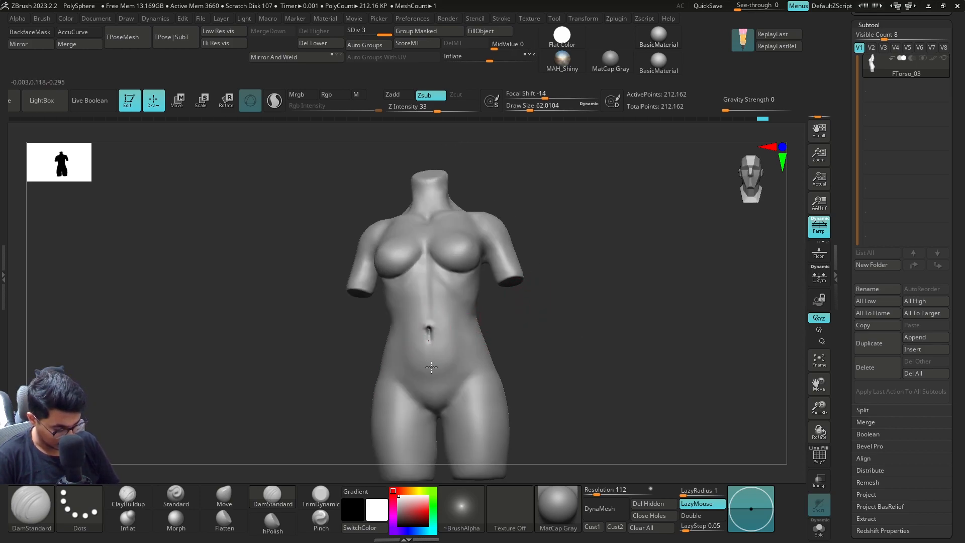
pyautogui.hotkey('shift', 'd')
pyautogui.hotkey('shift', 'd')
pyautogui.press('s')
pyautogui.moveTo(432, 332); pyautogui.dragTo(427, 332)
pyautogui.press('d')
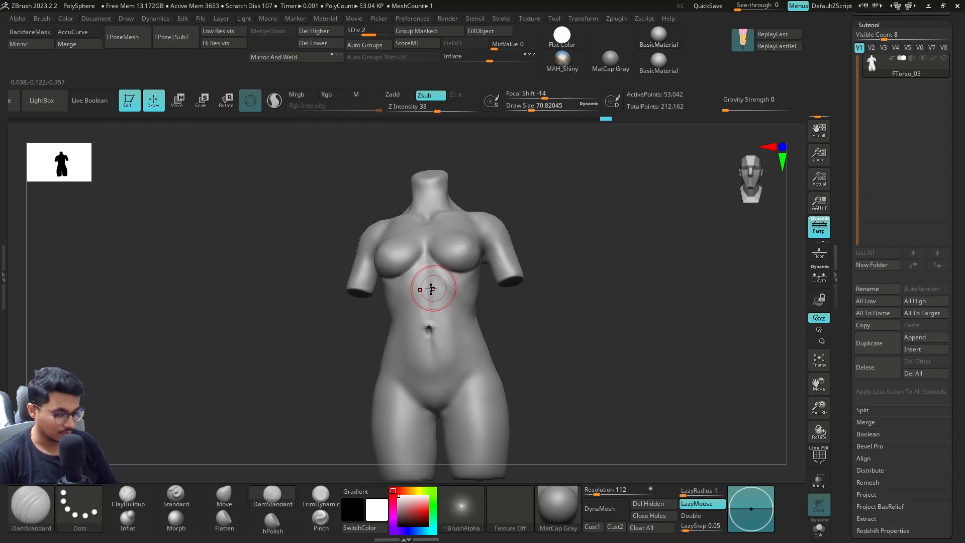
# Build up the upper abdominal muscles below the breasts with ClayBuildup at a draw size of about 49, and smooth them.
pyautogui.moveTo(535, 355); pyautogui.dragTo(532, 342)
pyautogui.click(127, 498)
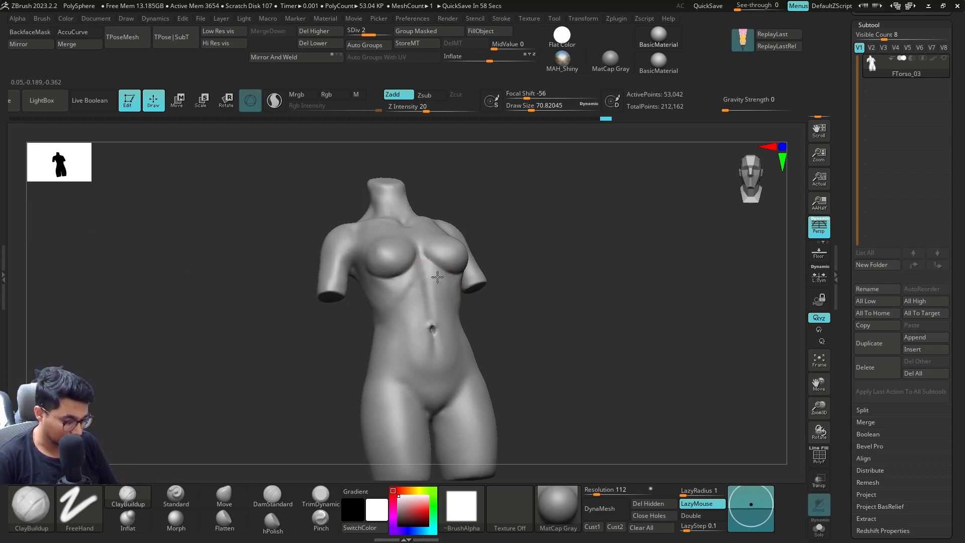
pyautogui.moveTo(466, 300)
pyautogui.mouseDown()
pyautogui.moveTo(474, 302)
pyautogui.moveTo(442, 311)
pyautogui.moveTo(450, 294)
pyautogui.moveTo(436, 295)
pyautogui.mouseUp()
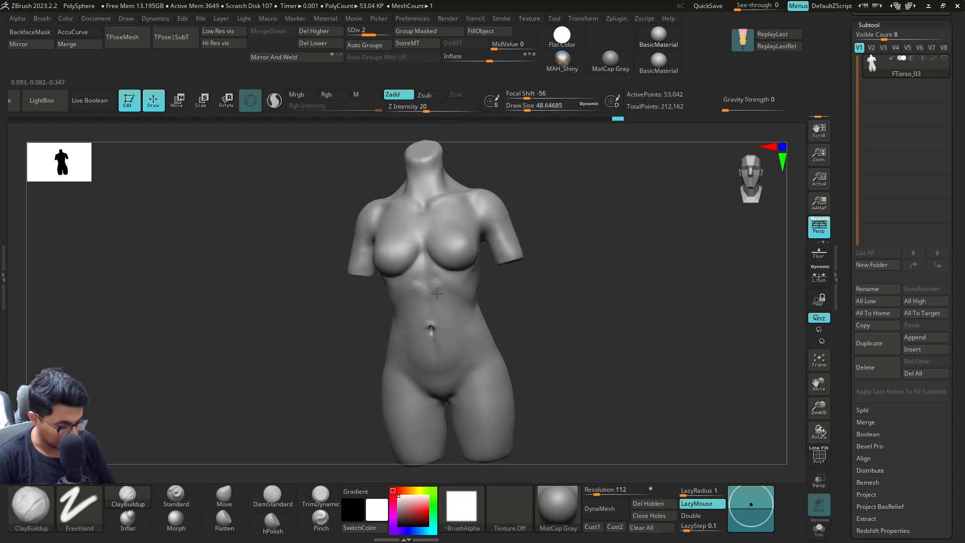
pyautogui.press('shift')
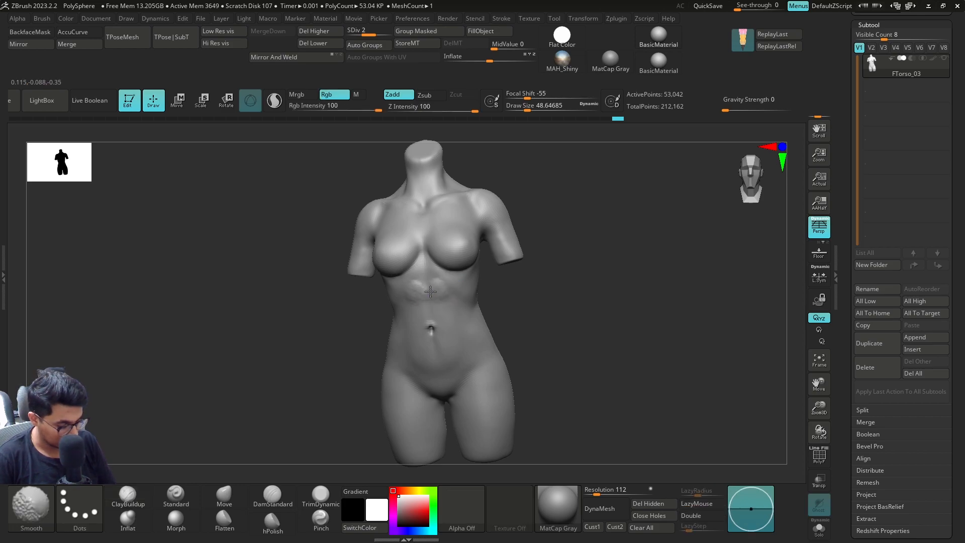
# Build up the abdominal muscles above and beside the navel with ClayBuildup, and smooth them into the belly.
pyautogui.moveTo(514, 311)
pyautogui.mouseDown()
pyautogui.moveTo(433, 288)
pyautogui.moveTo(412, 310)
pyautogui.moveTo(417, 327)
pyautogui.moveTo(442, 310)
pyautogui.mouseUp()
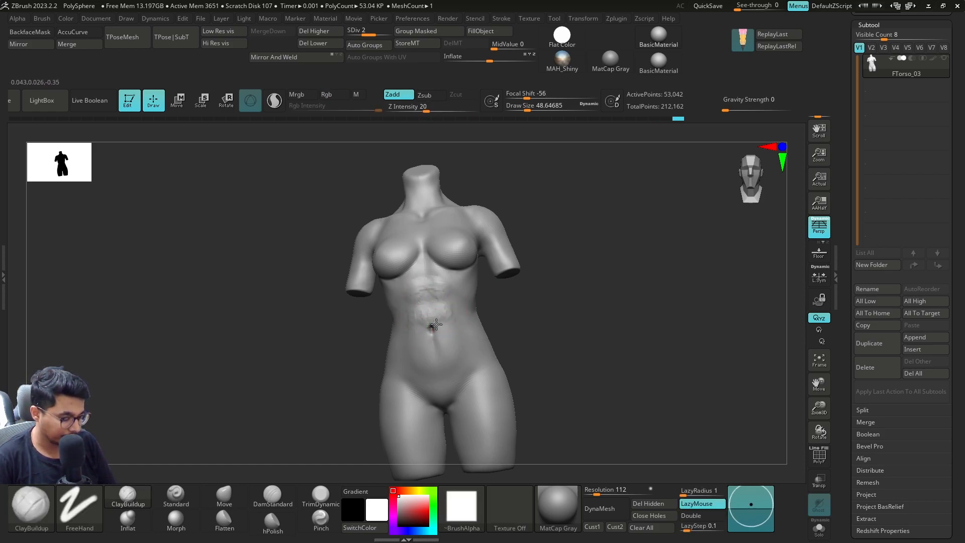
pyautogui.moveTo(450, 340); pyautogui.dragTo(458, 350)
pyautogui.keyDown('shift'); pyautogui.moveTo(459, 351); pyautogui.dragTo(442, 354); pyautogui.keyUp('shift')
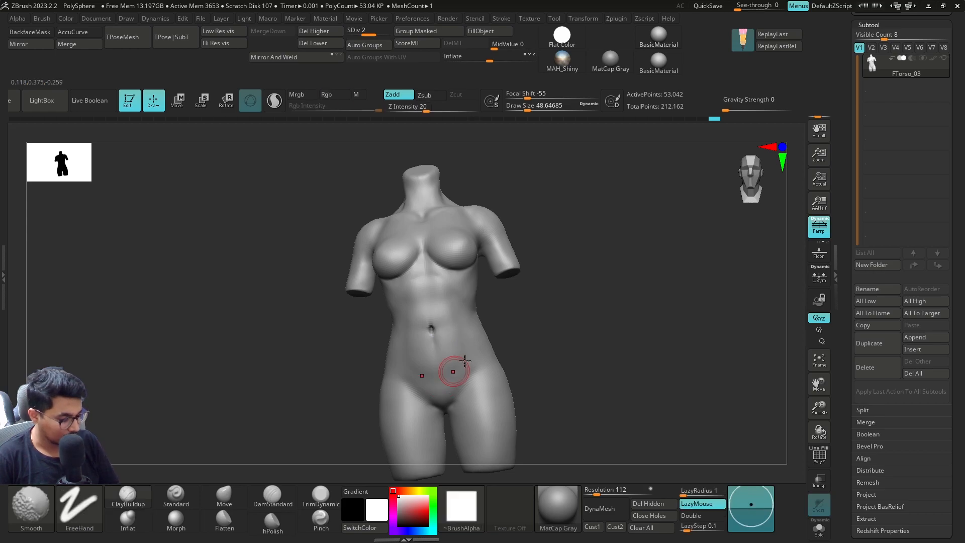
# Shape the lower ribcage edge beneath the breasts with ClayBuildup and smooth it at a draw size of about 46.
pyautogui.moveTo(457, 369); pyautogui.dragTo(485, 342, button='right')
pyautogui.moveTo(439, 305)
pyautogui.keyDown('shift'); pyautogui.mouseDown(button='right')
pyautogui.moveTo(558, 315)
pyautogui.moveTo(510, 303)
pyautogui.moveTo(534, 280)
pyautogui.mouseUp(button='right'); pyautogui.keyUp('shift')
pyautogui.press('s')
pyautogui.click(510, 303)
pyautogui.press('[')
pyautogui.moveTo(427, 279)
pyautogui.mouseDown()
pyautogui.moveTo(421, 304)
pyautogui.moveTo(427, 290)
pyautogui.mouseUp()
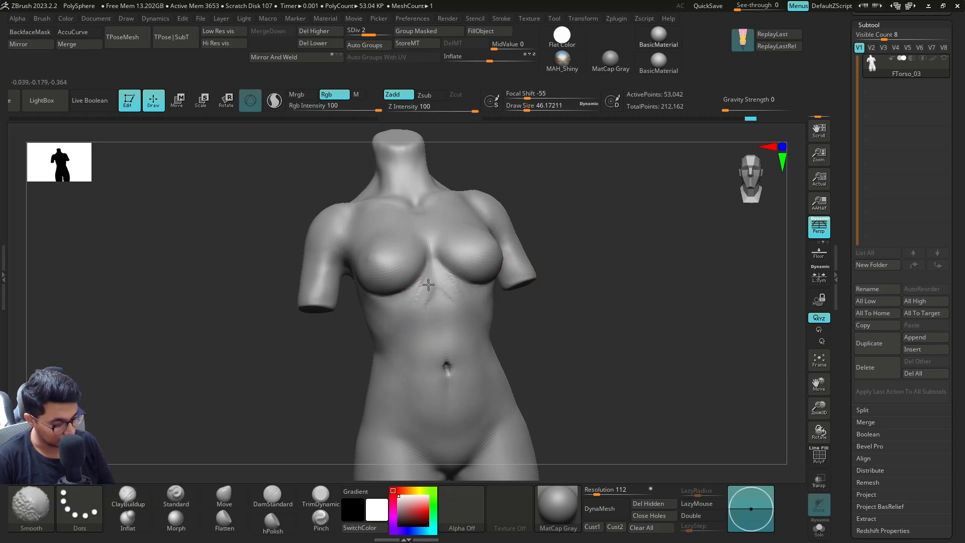
# Define the cleft between the buttocks at subdivision level 3 with DamStandard, at a draw size of about 37.
pyautogui.moveTo(425, 323); pyautogui.dragTo(541, 332, button='right')
pyautogui.moveTo(584, 348)
pyautogui.mouseDown()
pyautogui.moveTo(610, 360)
pyautogui.moveTo(582, 340)
pyautogui.moveTo(545, 391)
pyautogui.moveTo(577, 360)
pyautogui.moveTo(580, 371)
pyautogui.moveTo(586, 274)
pyautogui.mouseUp()
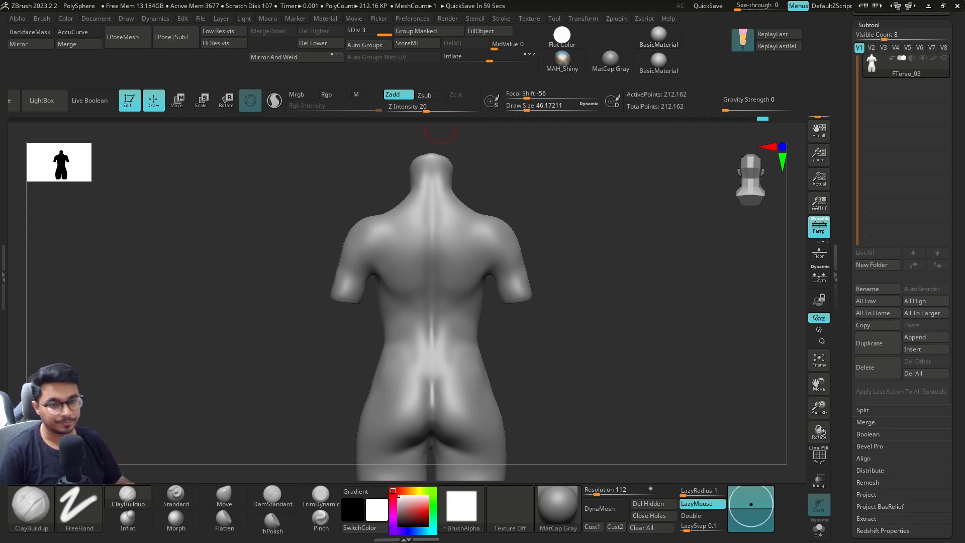
pyautogui.moveTo(590, 298); pyautogui.dragTo(584, 321)
pyautogui.moveTo(716, 237)
pyautogui.mouseDown()
pyautogui.moveTo(702, 297)
pyautogui.moveTo(591, 384)
pyautogui.mouseUp()
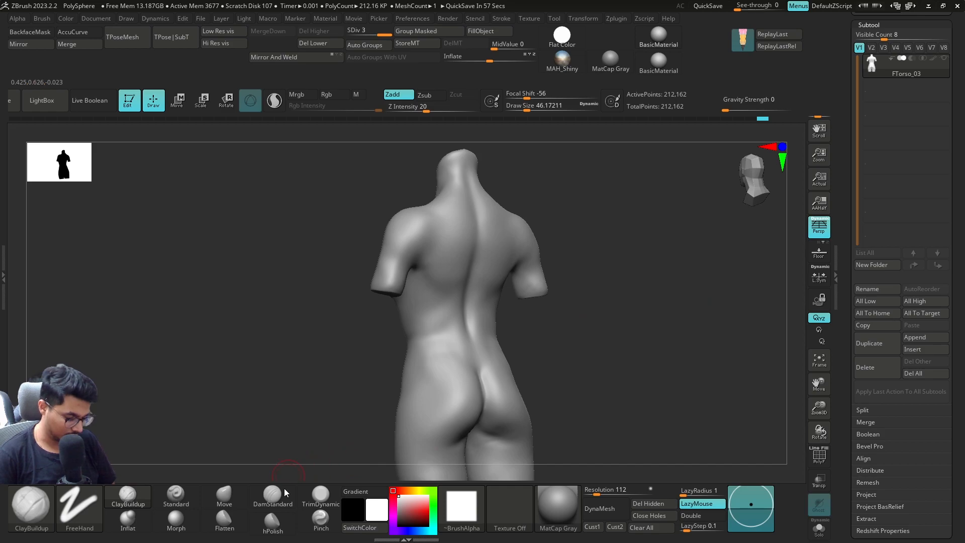
pyautogui.click(273, 495)
pyautogui.moveTo(577, 241)
pyautogui.mouseDown()
pyautogui.moveTo(633, 265)
pyautogui.moveTo(519, 354)
pyautogui.moveTo(427, 399)
pyautogui.mouseUp()
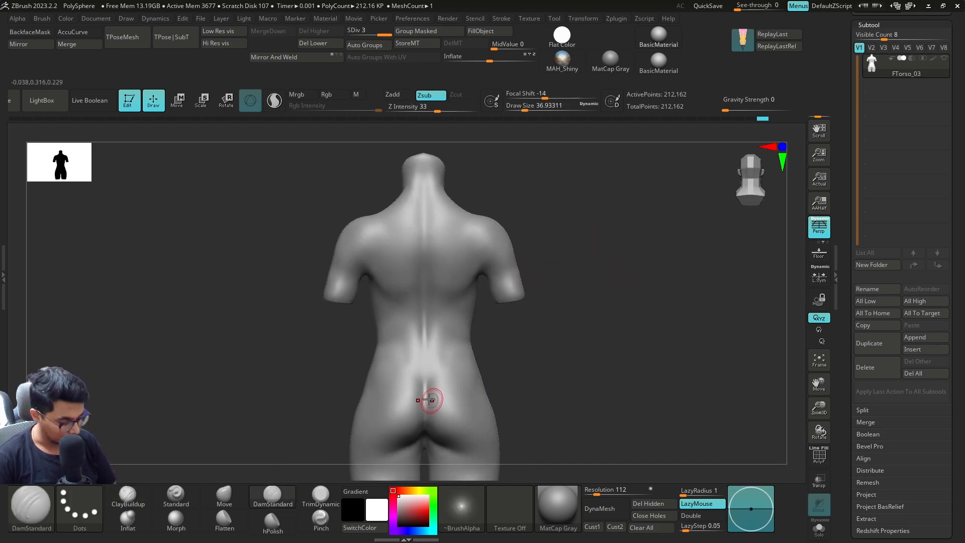
pyautogui.moveTo(435, 488); pyautogui.dragTo(446, 400)
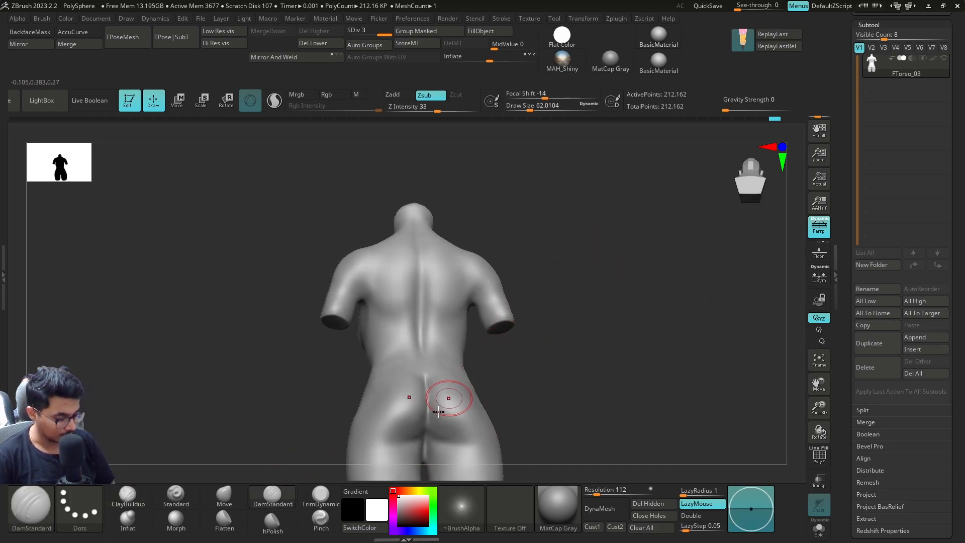
# Carve the folds beneath the buttocks with DamStandard at a draw size of about 90, refining them across subdivision levels.
pyautogui.moveTo(533, 335); pyautogui.dragTo(540, 374)
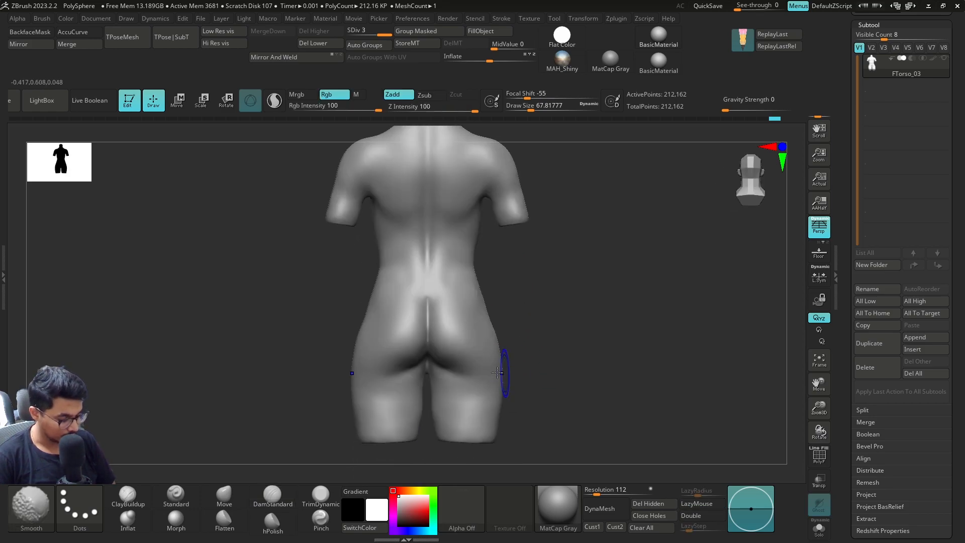
pyautogui.press('s')
pyautogui.moveTo(449, 367); pyautogui.dragTo(477, 375)
pyautogui.hotkey('ctrl', 'z')
pyautogui.hotkey('ctrl', 'z')
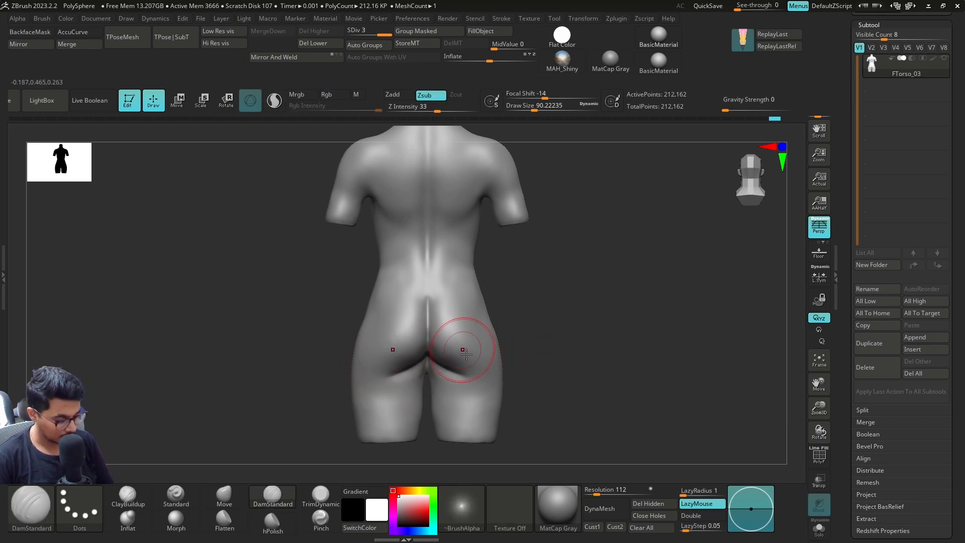
pyautogui.hotkey('shift', 'd')
pyautogui.moveTo(508, 360)
pyautogui.mouseDown()
pyautogui.moveTo(535, 355)
pyautogui.moveTo(549, 312)
pyautogui.moveTo(528, 321)
pyautogui.mouseUp()
pyautogui.hotkey('shift', 'd')
pyautogui.moveTo(440, 365)
pyautogui.mouseDown()
pyautogui.moveTo(494, 370)
pyautogui.moveTo(562, 347)
pyautogui.mouseUp()
pyautogui.press('d')
pyautogui.hotkey('shift', 'd')
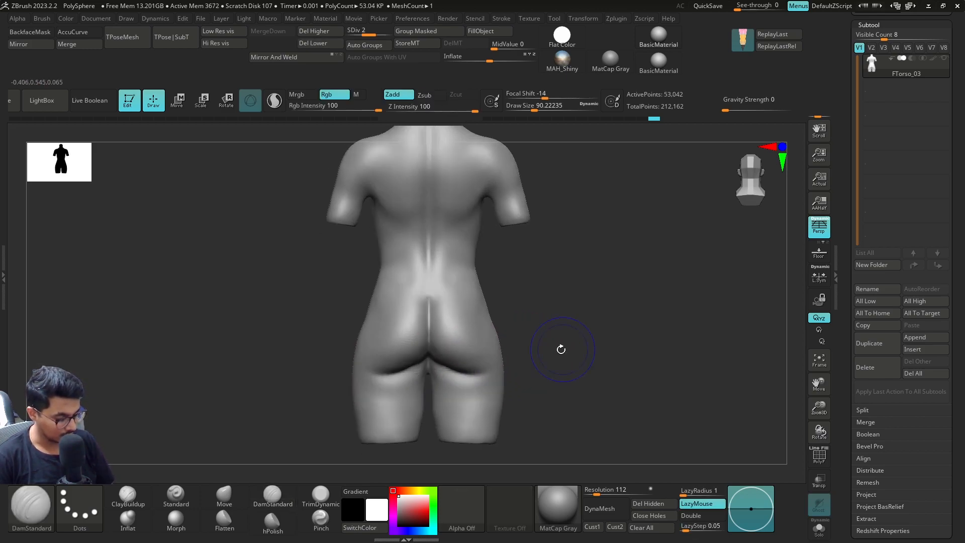
# Reshape the buttocks, hips and outer thighs with the Move brush, using draw sizes of about 108 and 136.
pyautogui.click(224, 495)
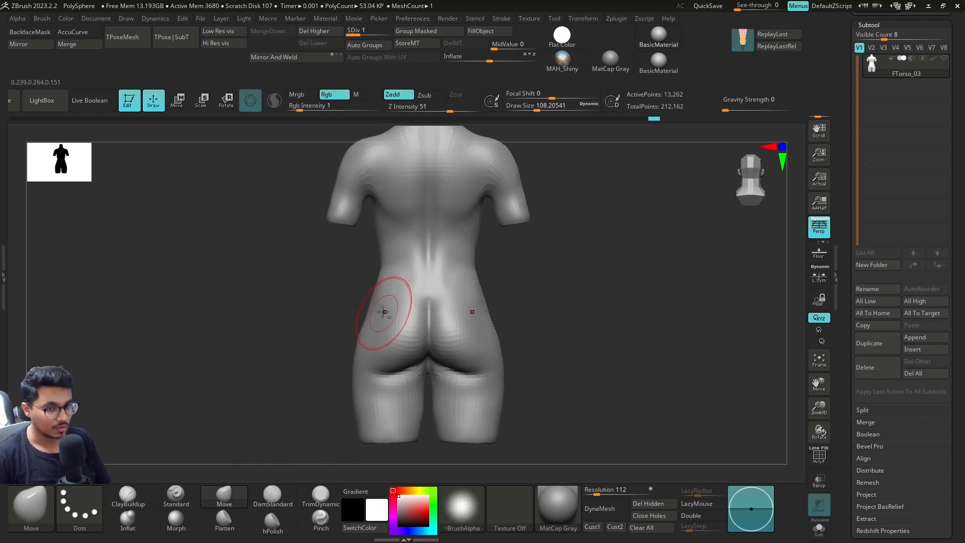
pyautogui.keyDown('alt'); pyautogui.moveTo(392, 310); pyautogui.dragTo(390, 296); pyautogui.keyUp('alt')
pyautogui.press('d')
pyautogui.moveTo(532, 301)
pyautogui.mouseDown()
pyautogui.moveTo(497, 322)
pyautogui.moveTo(392, 303)
pyautogui.moveTo(373, 326)
pyautogui.mouseUp()
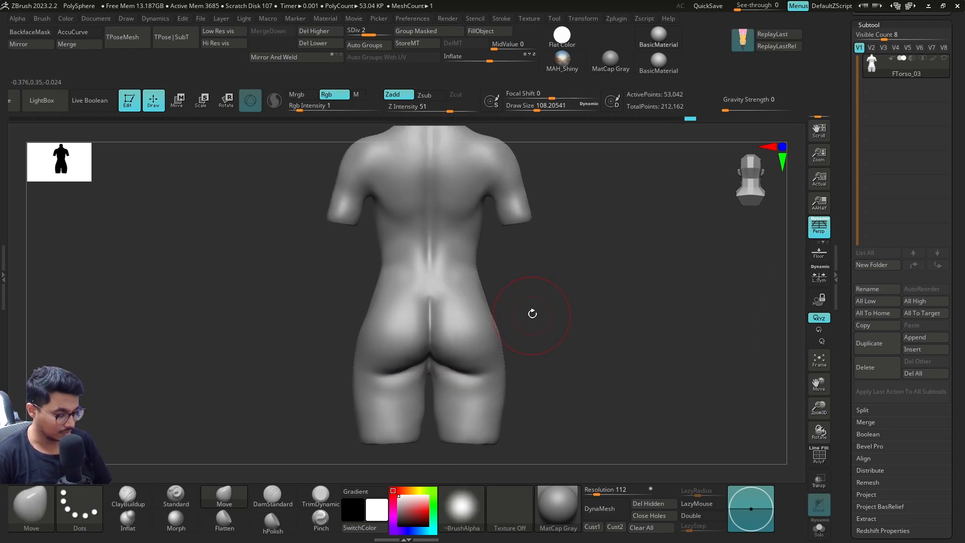
pyautogui.moveTo(531, 312); pyautogui.dragTo(541, 310)
pyautogui.moveTo(457, 300)
pyautogui.mouseDown()
pyautogui.moveTo(478, 273)
pyautogui.moveTo(496, 291)
pyautogui.moveTo(522, 278)
pyautogui.moveTo(516, 300)
pyautogui.mouseUp()
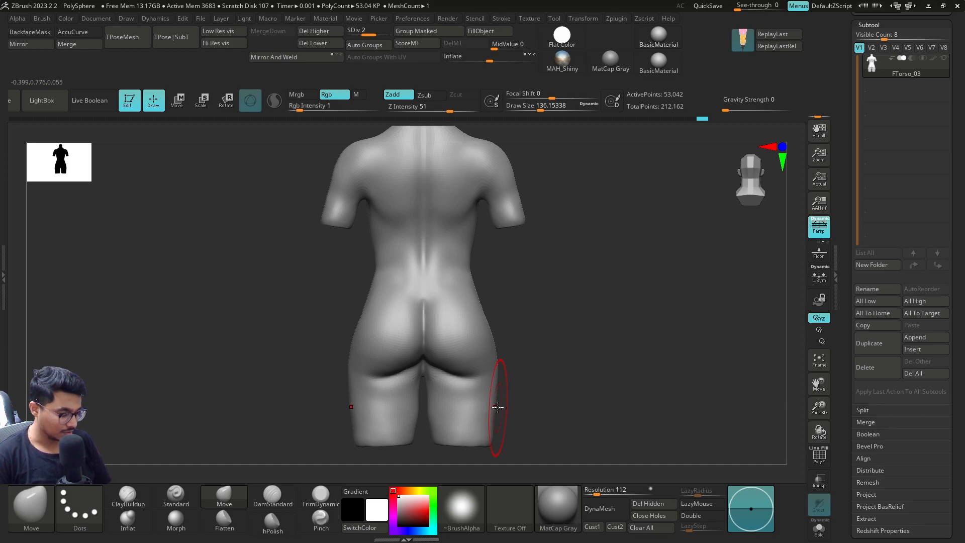
pyautogui.moveTo(500, 400)
pyautogui.mouseDown()
pyautogui.moveTo(568, 381)
pyautogui.moveTo(592, 348)
pyautogui.moveTo(575, 332)
pyautogui.moveTo(561, 372)
pyautogui.mouseUp()
# Carve the V-shaped sacral creases above the buttocks with DamStandard at a draw size of about 37.
pyautogui.click(272, 496)
pyautogui.keyDown('ctrl'); pyautogui.moveTo(491, 463); pyautogui.dragTo(455, 382, button='right'); pyautogui.keyUp('ctrl')
pyautogui.press('[')
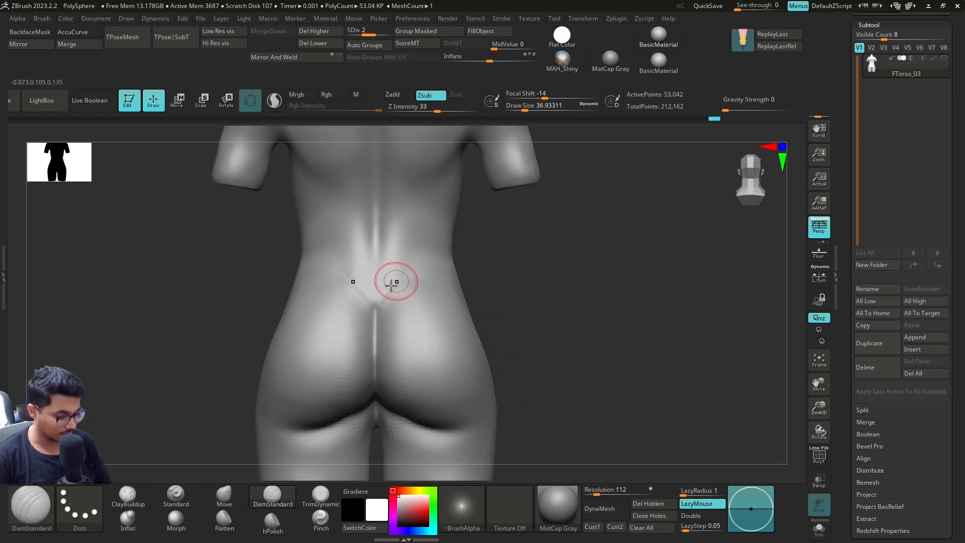
pyautogui.moveTo(336, 270)
pyautogui.mouseDown()
pyautogui.moveTo(414, 271)
pyautogui.moveTo(388, 295)
pyautogui.moveTo(385, 321)
pyautogui.moveTo(402, 323)
pyautogui.mouseUp()
pyautogui.moveTo(499, 300)
pyautogui.mouseDown()
pyautogui.moveTo(469, 296)
pyautogui.moveTo(536, 295)
pyautogui.moveTo(525, 323)
pyautogui.moveTo(547, 336)
pyautogui.mouseUp()
# Build up the sacral area and the muscles beside the lower spine with ClayBuildup at a draw size of about 44.
pyautogui.click(128, 497)
pyautogui.keyDown('alt'); pyautogui.moveTo(501, 308); pyautogui.dragTo(523, 309); pyautogui.keyUp('alt')
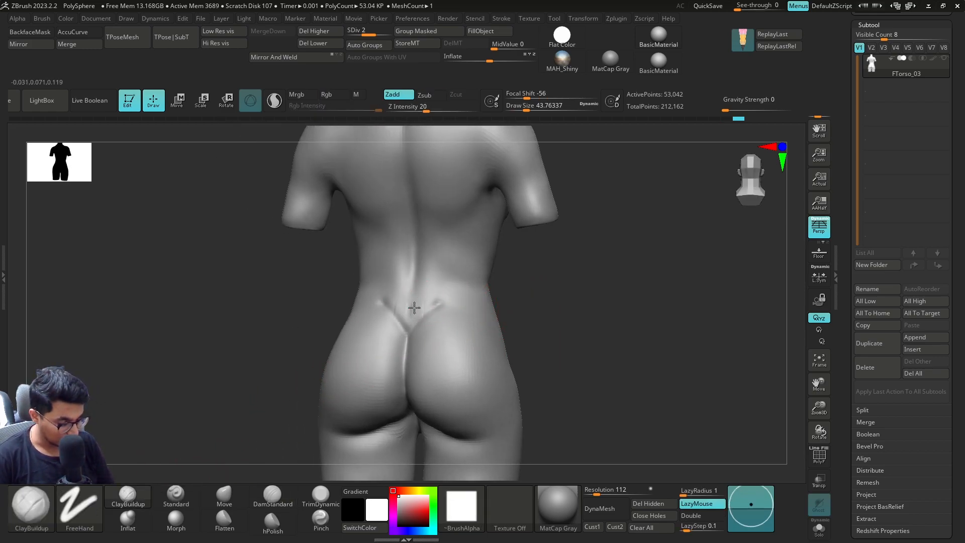
pyautogui.keyDown('shift'); pyautogui.moveTo(432, 271); pyautogui.dragTo(417, 305); pyautogui.keyUp('shift')
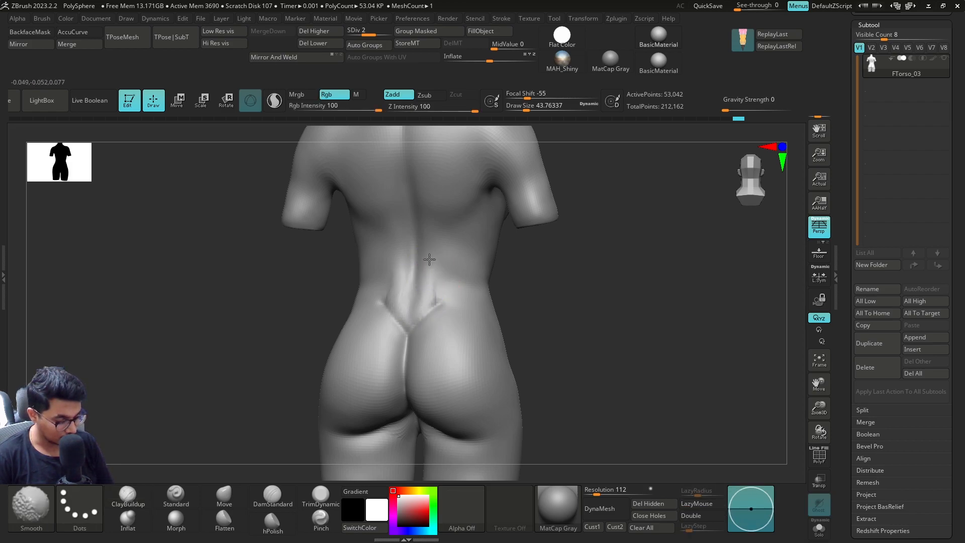
pyautogui.moveTo(525, 289)
pyautogui.mouseDown()
pyautogui.moveTo(553, 297)
pyautogui.moveTo(424, 350)
pyautogui.mouseUp()
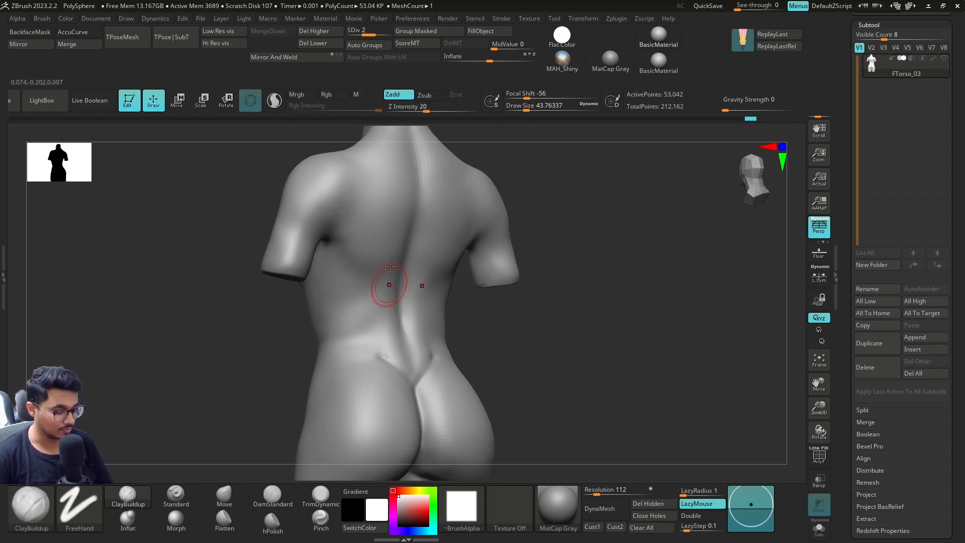
pyautogui.keyDown('shift'); pyautogui.moveTo(482, 338); pyautogui.dragTo(425, 355); pyautogui.keyUp('shift')
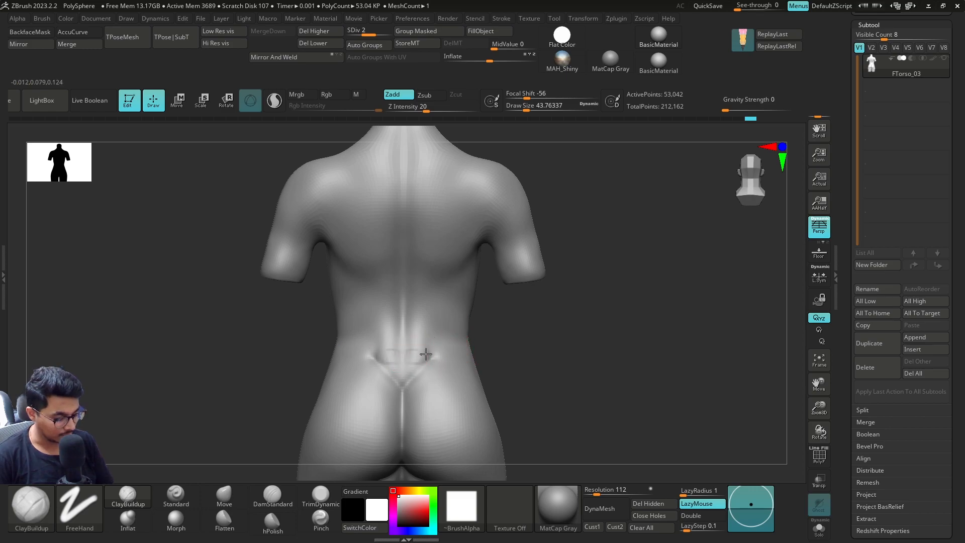
pyautogui.moveTo(422, 313); pyautogui.dragTo(417, 289)
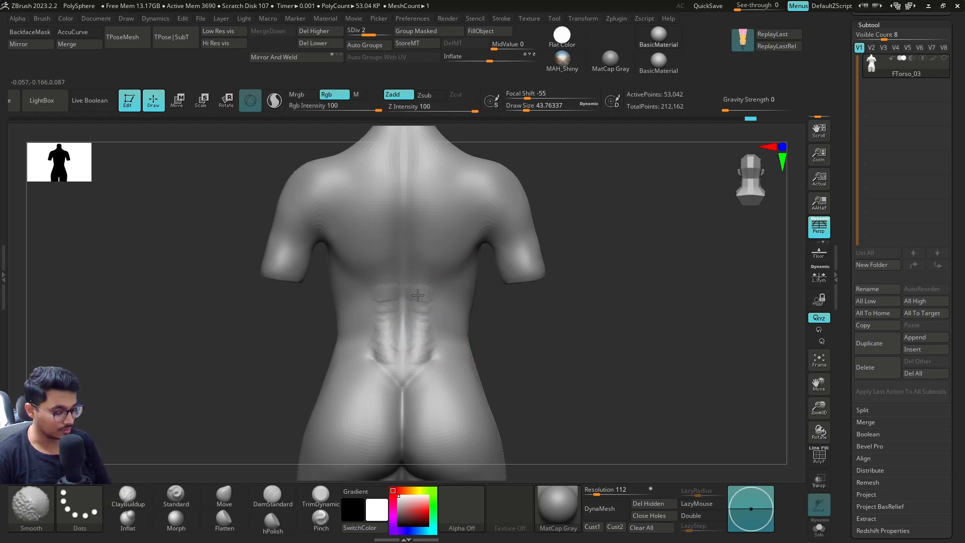
# Blend the lower back into the waist and hips with ClayBuildup and smoothing, and raise the draw size to about 68.
pyautogui.moveTo(519, 349); pyautogui.dragTo(581, 331)
pyautogui.moveTo(354, 359); pyautogui.dragTo(331, 348)
pyautogui.keyDown('alt'); pyautogui.moveTo(516, 384); pyautogui.dragTo(634, 271); pyautogui.keyUp('alt')
pyautogui.keyDown('shift'); pyautogui.moveTo(403, 280); pyautogui.dragTo(383, 292); pyautogui.keyUp('shift')
pyautogui.moveTo(534, 321)
pyautogui.mouseDown()
pyautogui.moveTo(572, 289)
pyautogui.moveTo(538, 306)
pyautogui.moveTo(547, 329)
pyautogui.moveTo(503, 335)
pyautogui.mouseUp()
pyautogui.press('s')
pyautogui.press('s')
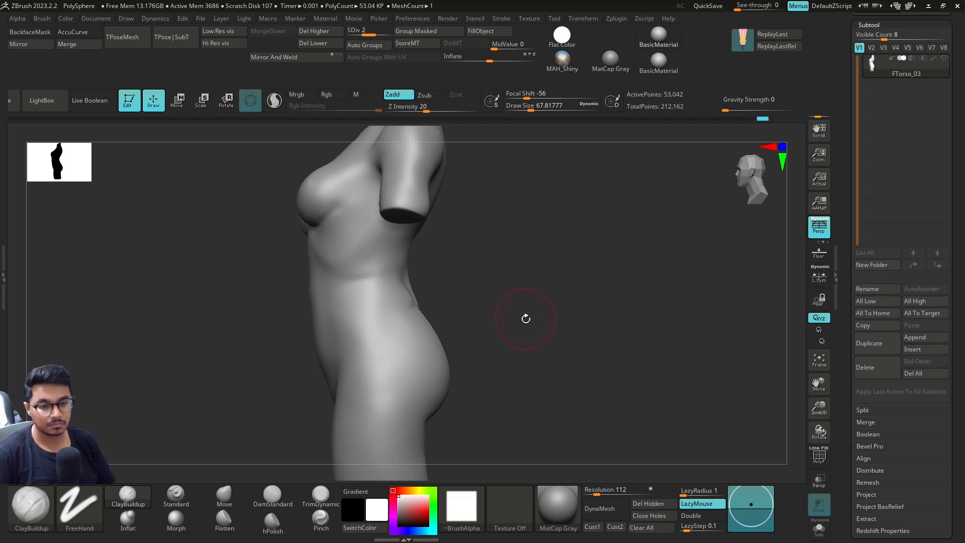
# Carve the groin lines from the crotch toward the hips with DamStandard at a draw size of about 59.
pyautogui.moveTo(529, 316)
pyautogui.mouseDown()
pyautogui.moveTo(538, 324)
pyautogui.moveTo(569, 316)
pyautogui.moveTo(526, 358)
pyautogui.moveTo(530, 283)
pyautogui.moveTo(545, 318)
pyautogui.moveTo(536, 309)
pyautogui.mouseUp()
pyautogui.click(273, 497)
pyautogui.press(']')
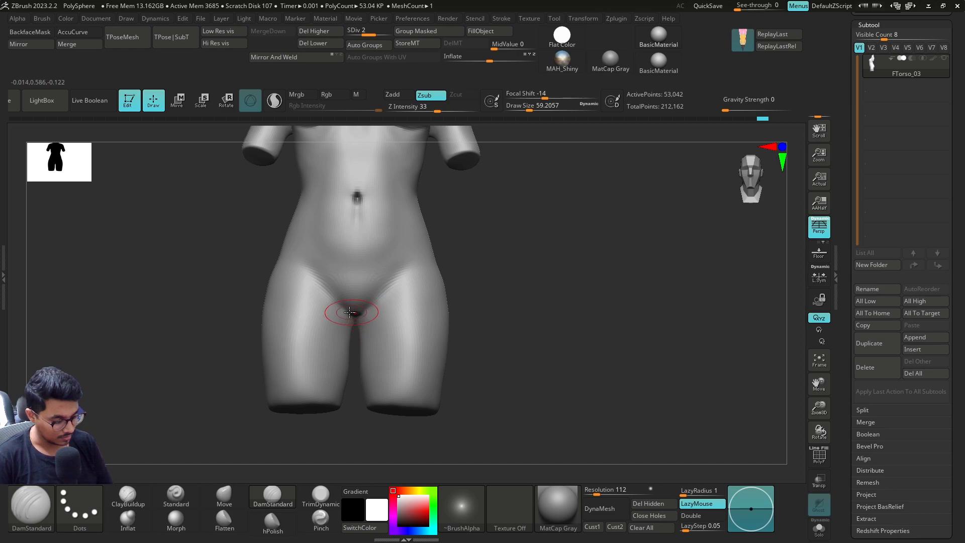
pyautogui.moveTo(369, 303); pyautogui.dragTo(413, 267)
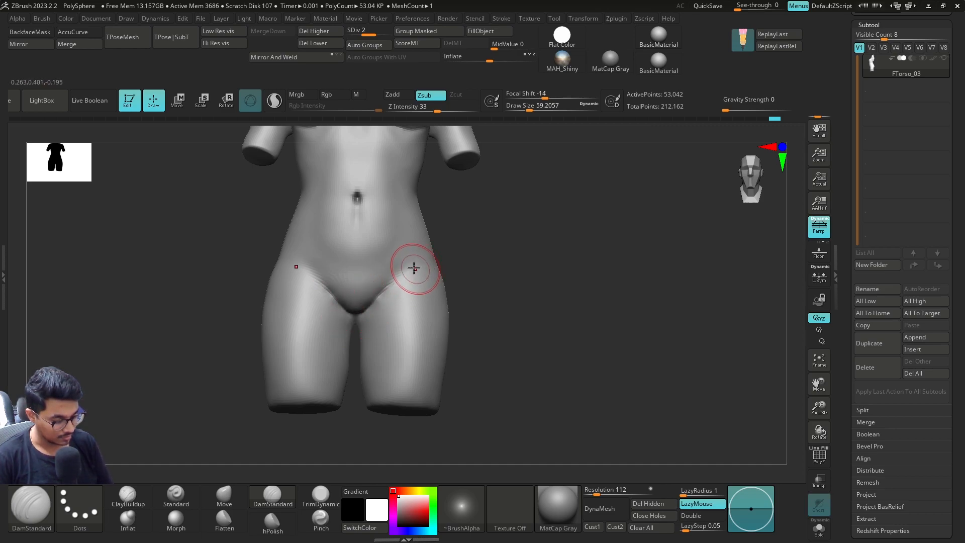
pyautogui.moveTo(475, 292)
pyautogui.keyDown('shift'); pyautogui.mouseDown()
pyautogui.moveTo(510, 310)
pyautogui.moveTo(504, 316)
pyautogui.moveTo(518, 281)
pyautogui.mouseUp(); pyautogui.keyUp('shift')
# Subdivide the torso to level 4, then deepen the groin creases with DamStandard and smooth their ends.
pyautogui.press('d')
pyautogui.hotkey('ctrl', 'd')
pyautogui.moveTo(361, 319); pyautogui.dragTo(413, 272)
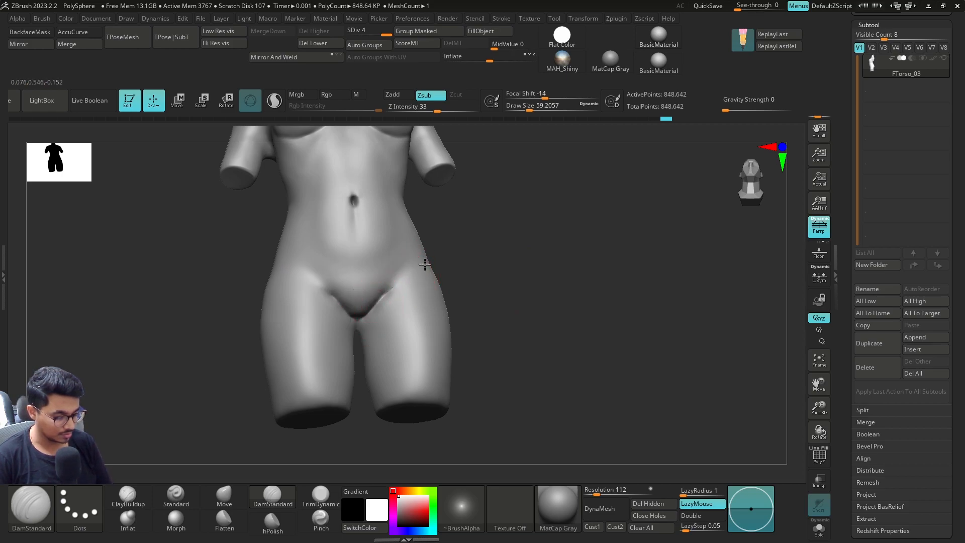
pyautogui.keyDown('shift'); pyautogui.moveTo(379, 300); pyautogui.dragTo(397, 283); pyautogui.keyUp('shift')
pyautogui.moveTo(465, 332)
pyautogui.keyDown('shift'); pyautogui.mouseDown()
pyautogui.moveTo(517, 314)
pyautogui.moveTo(526, 327)
pyautogui.mouseUp(); pyautogui.keyUp('shift')
# Build up ridges from the hip bones toward the groin at subdivision level 2 with ClayBuildup, and smooth them.
pyautogui.hotkey('shift', 'd')
pyautogui.hotkey('shift', 'd')
pyautogui.moveTo(551, 269); pyautogui.dragTo(568, 255)
pyautogui.click(130, 496)
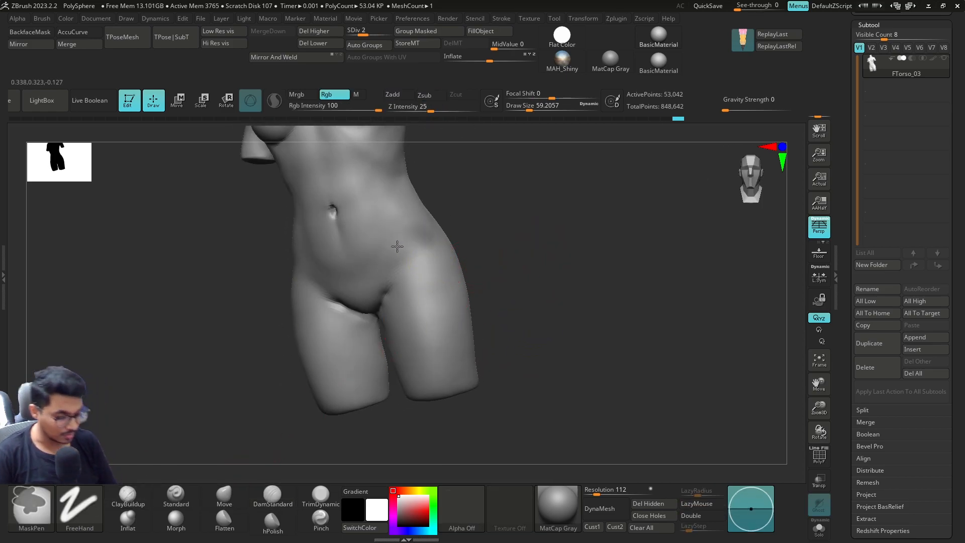
pyautogui.keyDown('ctrl'); pyautogui.moveTo(403, 237); pyautogui.dragTo(412, 229); pyautogui.keyUp('ctrl')
pyautogui.keyDown('ctrl'); pyautogui.moveTo(577, 269); pyautogui.dragTo(588, 281); pyautogui.keyUp('ctrl')
pyautogui.keyDown('shift'); pyautogui.moveTo(588, 282); pyautogui.dragTo(533, 268); pyautogui.keyUp('shift')
pyautogui.hotkey('shift', 'd')
pyautogui.press('d')
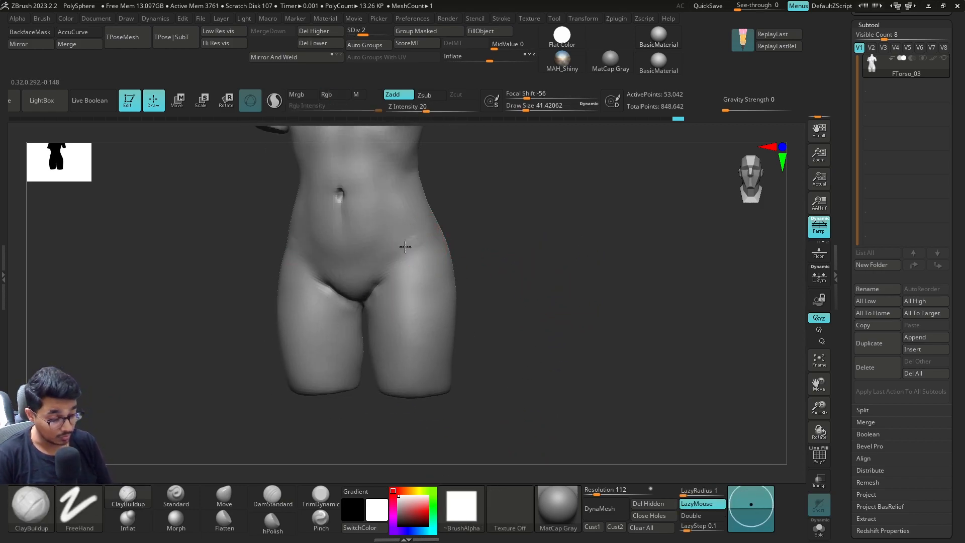
pyautogui.moveTo(405, 253); pyautogui.dragTo(427, 246)
pyautogui.moveTo(504, 226)
pyautogui.keyDown('alt'); pyautogui.mouseDown()
pyautogui.moveTo(521, 272)
pyautogui.moveTo(501, 280)
pyautogui.mouseUp(); pyautogui.keyUp('alt')
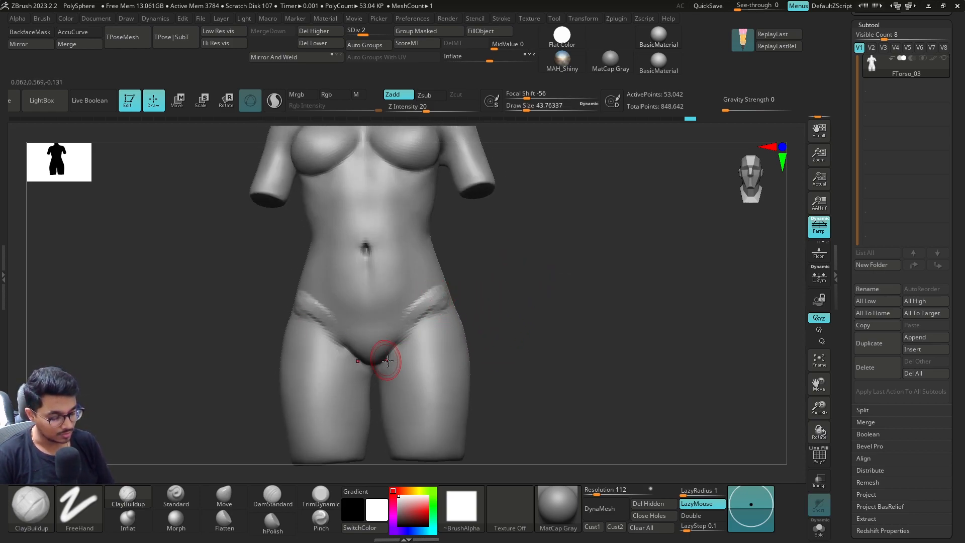
pyautogui.press('shift')
# Sharpen the hip bone ridges at subdivision level 3 with ClayBuildup at a draw size of about 27, and smooth them.
pyautogui.moveTo(477, 308)
pyautogui.mouseDown()
pyautogui.moveTo(479, 319)
pyautogui.moveTo(522, 313)
pyautogui.moveTo(500, 318)
pyautogui.mouseUp()
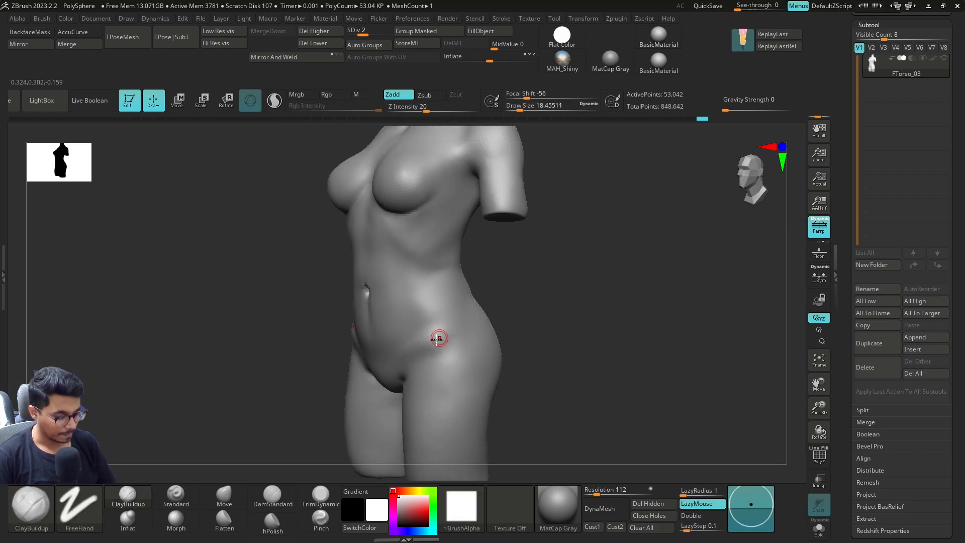
pyautogui.press('d')
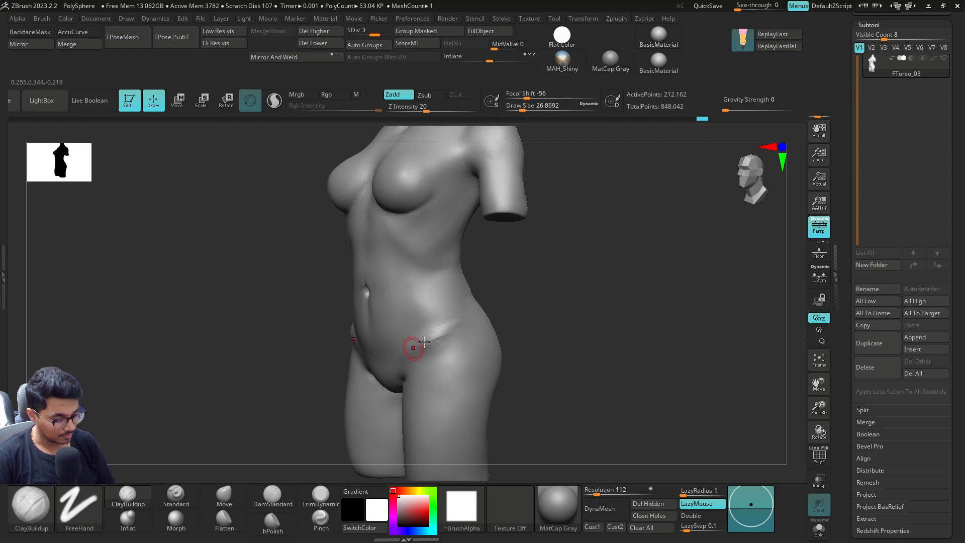
pyautogui.keyDown('shift'); pyautogui.moveTo(409, 358); pyautogui.dragTo(430, 339); pyautogui.keyUp('shift')
pyautogui.moveTo(512, 327); pyautogui.dragTo(559, 321)
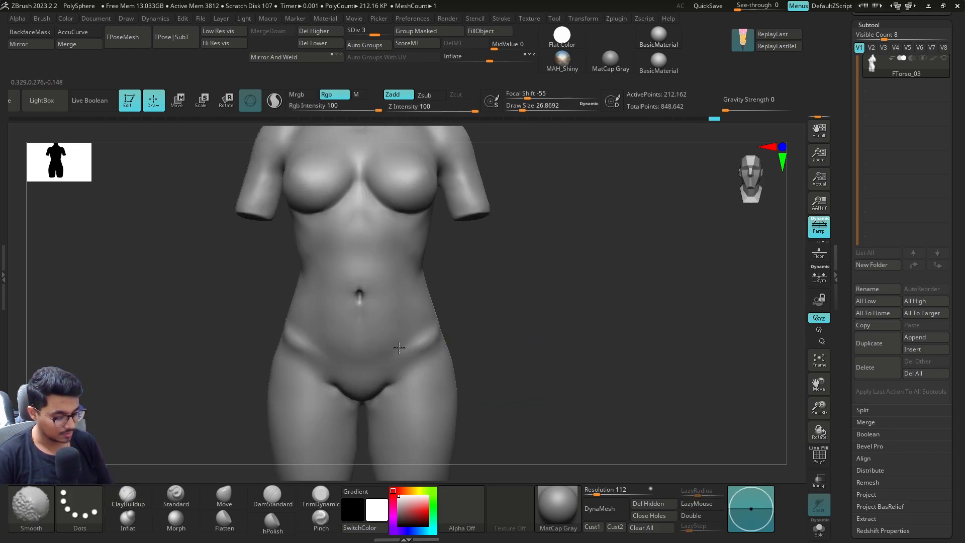
# Carve the hollows below the hip bones with ClayBuildup at a draw size of about 33, and smooth the transition.
pyautogui.moveTo(489, 302)
pyautogui.mouseDown()
pyautogui.moveTo(491, 312)
pyautogui.moveTo(517, 299)
pyautogui.mouseUp()
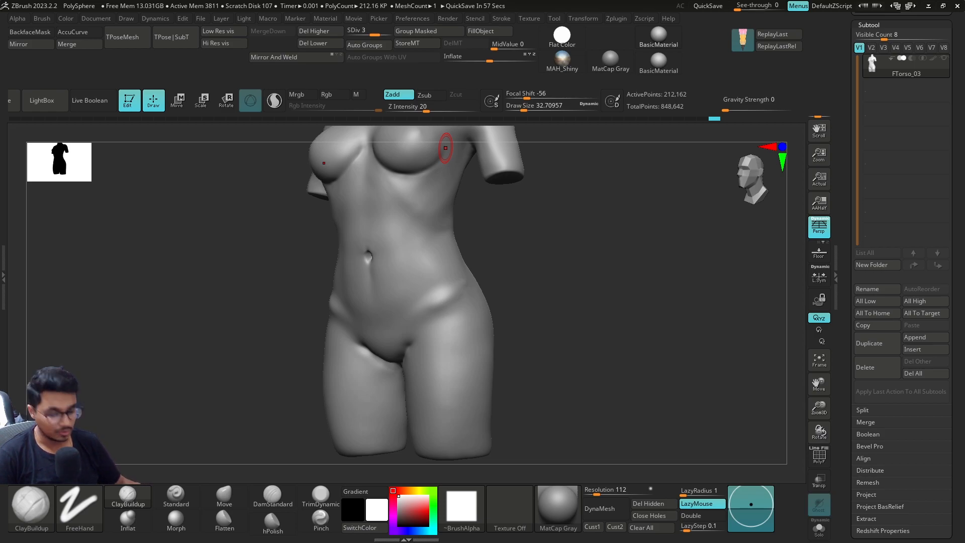
pyautogui.keyDown('alt'); pyautogui.moveTo(513, 259); pyautogui.dragTo(504, 305); pyautogui.keyUp('alt')
pyautogui.keyDown('alt'); pyautogui.moveTo(447, 348); pyautogui.dragTo(420, 372); pyautogui.keyUp('alt')
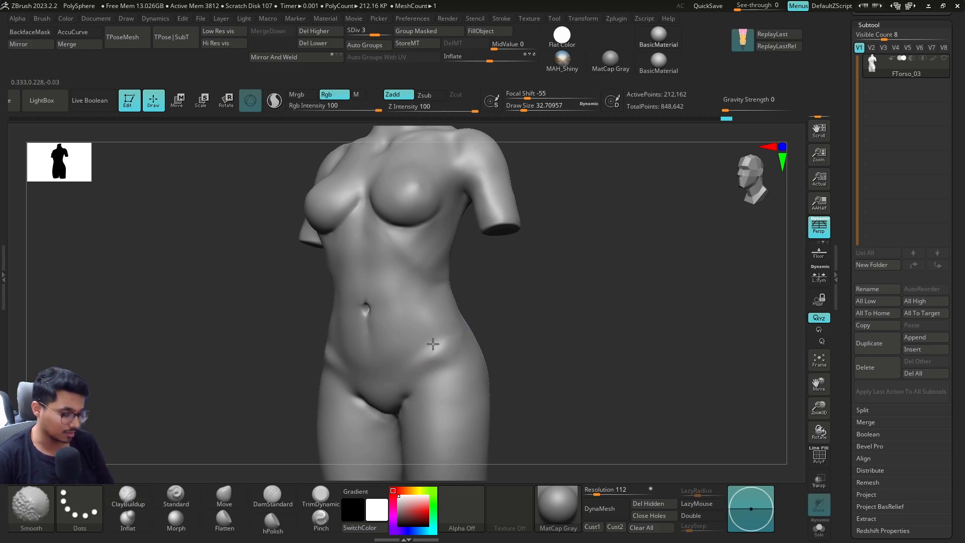
pyautogui.keyDown('alt'); pyautogui.moveTo(526, 362); pyautogui.dragTo(540, 348); pyautogui.keyUp('alt')
# Refine the transition from the hips to the upper thighs with DamStandard at a draw size of about 65, and smooth it.
pyautogui.click(272, 496)
pyautogui.press(']')
pyautogui.moveTo(478, 349)
pyautogui.mouseDown()
pyautogui.moveTo(437, 386)
pyautogui.moveTo(491, 327)
pyautogui.mouseUp()
pyautogui.keyDown('shift'); pyautogui.moveTo(441, 347); pyautogui.dragTo(439, 390); pyautogui.keyUp('shift')
pyautogui.moveTo(522, 336); pyautogui.dragTo(572, 319)
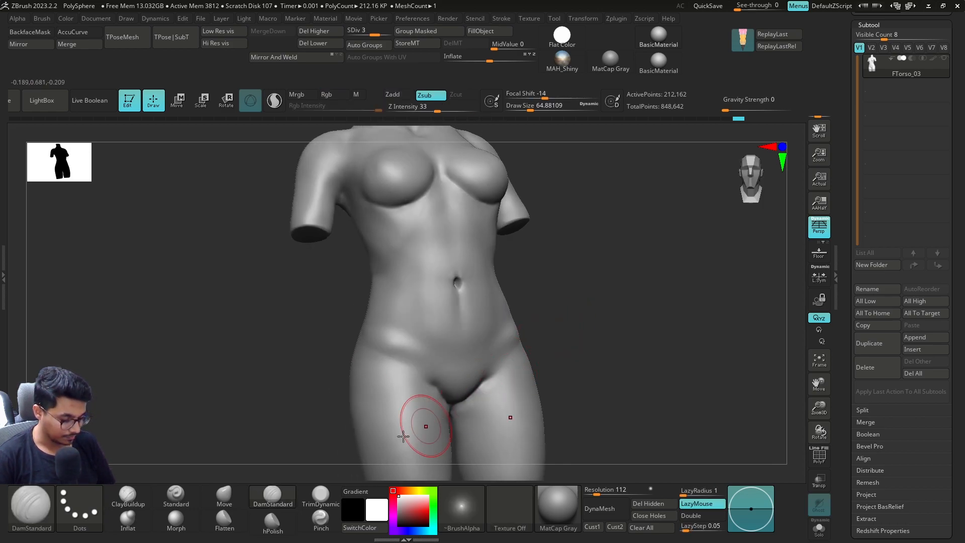
# Refine the groin creases at subdivision level 4 with ClayBuildup at a draw size of about 18.
pyautogui.click(128, 496)
pyautogui.hotkey('shift', 'd')
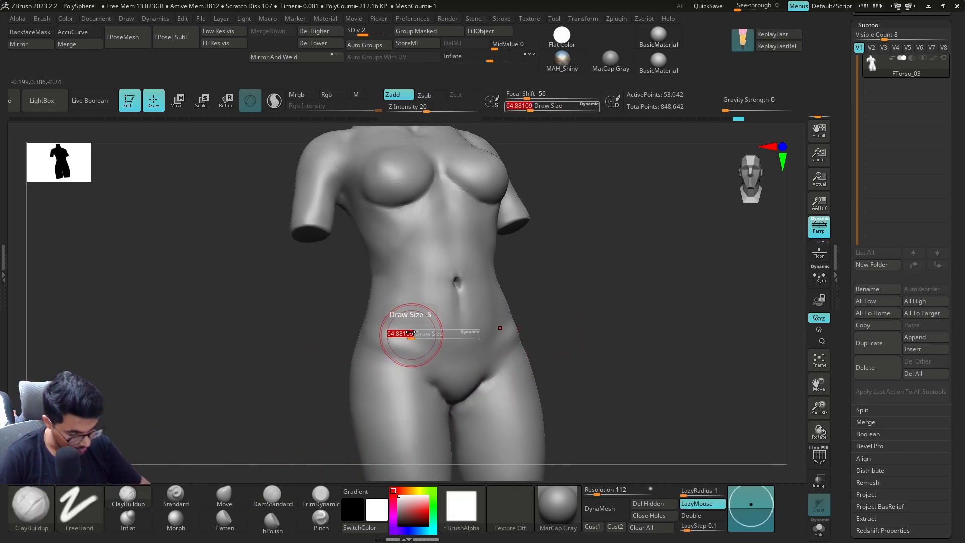
pyautogui.press('d')
pyautogui.press('d')
pyautogui.moveTo(578, 326)
pyautogui.mouseDown()
pyautogui.moveTo(594, 319)
pyautogui.moveTo(595, 299)
pyautogui.moveTo(586, 313)
pyautogui.moveTo(512, 346)
pyautogui.mouseUp()
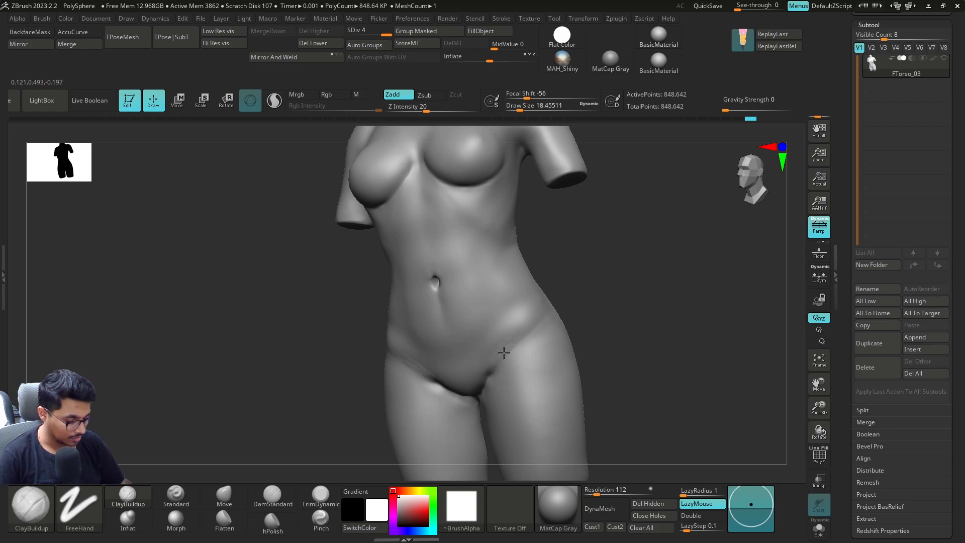
pyautogui.press('shift')
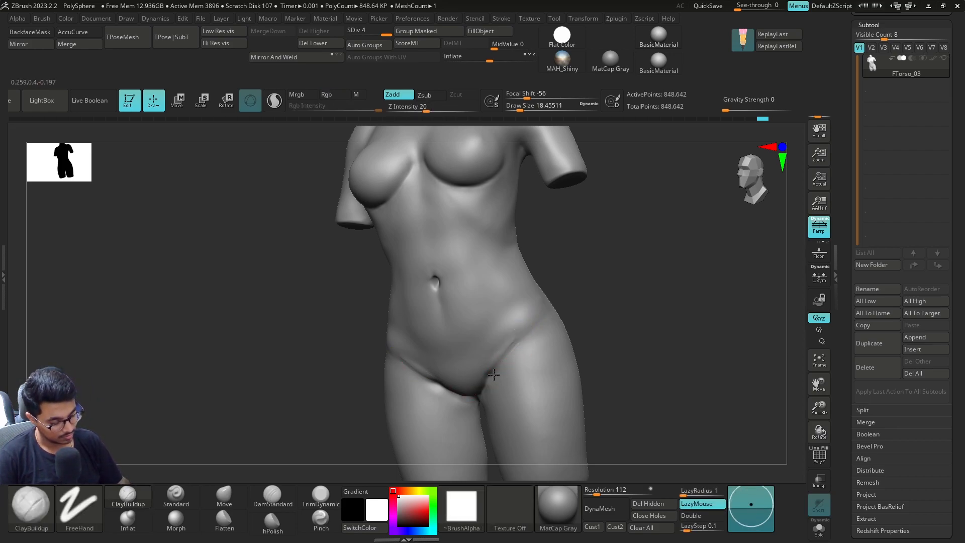
# Smooth the groin creases into the upper thighs and lower belly on both sides.
pyautogui.press('shift')
pyautogui.moveTo(470, 407)
pyautogui.keyDown('shift'); pyautogui.mouseDown(button='right')
pyautogui.moveTo(594, 325)
pyautogui.moveTo(573, 326)
pyautogui.mouseUp(button='right'); pyautogui.keyUp('shift')
pyautogui.press('shift')
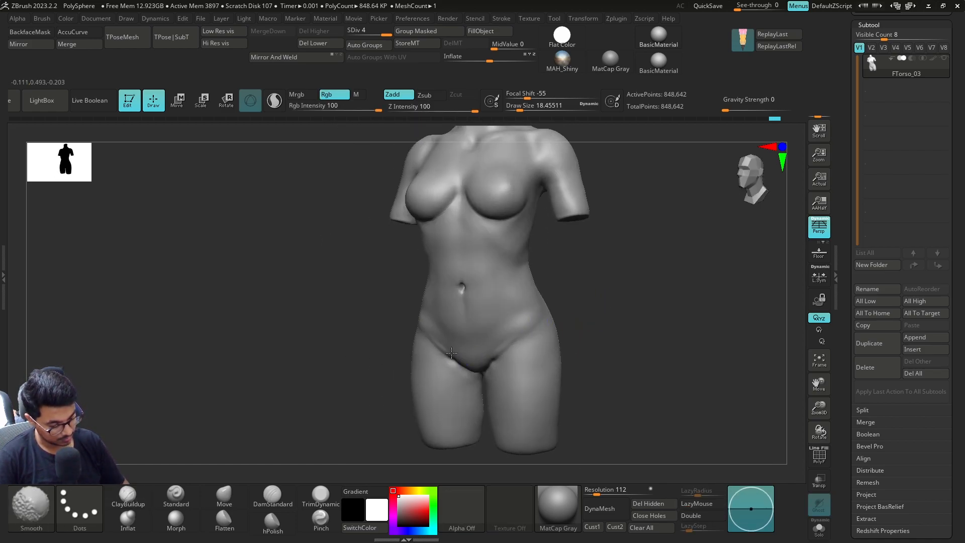
pyautogui.moveTo(449, 355); pyautogui.dragTo(508, 335, button='right')
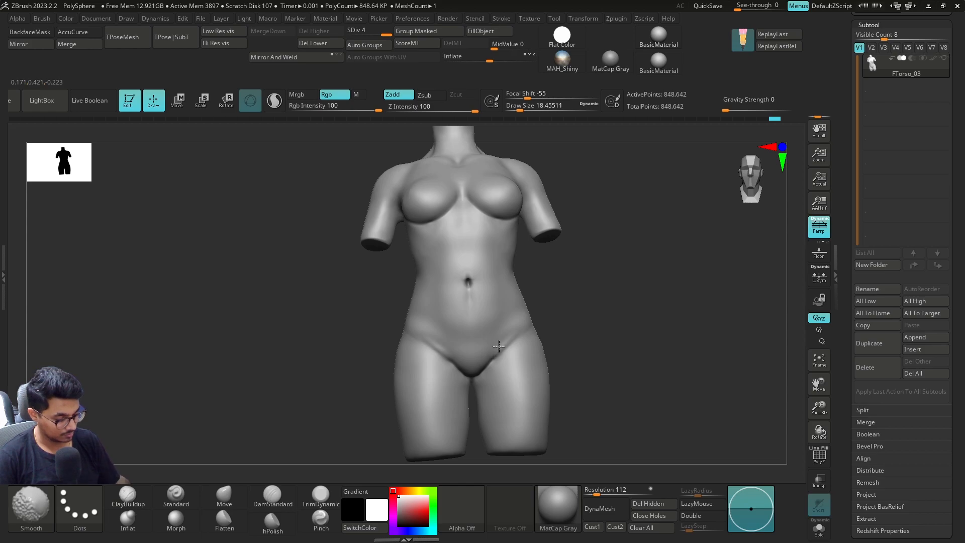
# Smooth the groin creases and try to sharpen them with DamStandard at a draw size of about 51.
pyautogui.keyDown('shift'); pyautogui.moveTo(498, 360); pyautogui.dragTo(489, 371); pyautogui.keyUp('shift')
pyautogui.press('b')
pyautogui.press('d')
pyautogui.press('s')
pyautogui.press('s')
pyautogui.moveTo(576, 338); pyautogui.dragTo(581, 339)
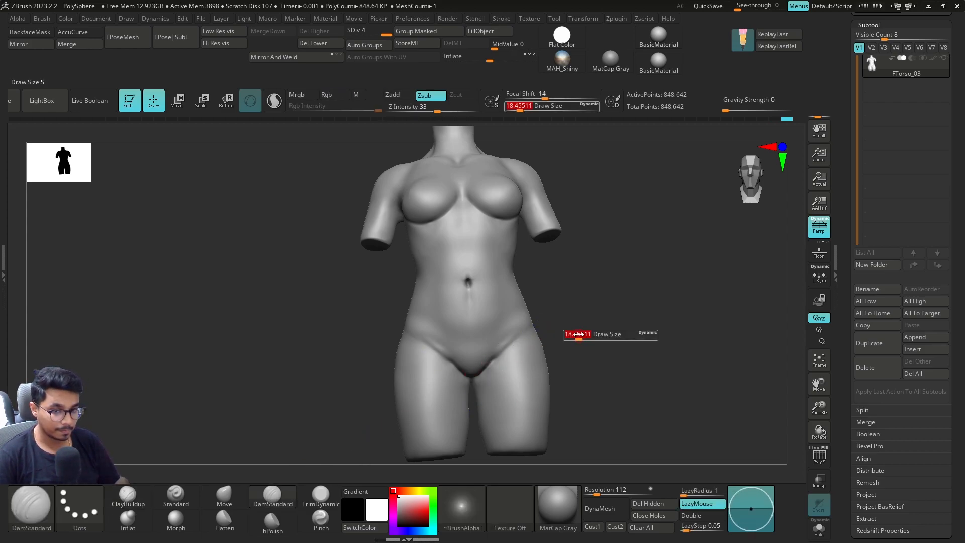
pyautogui.moveTo(620, 334); pyautogui.dragTo(567, 336, button='right')
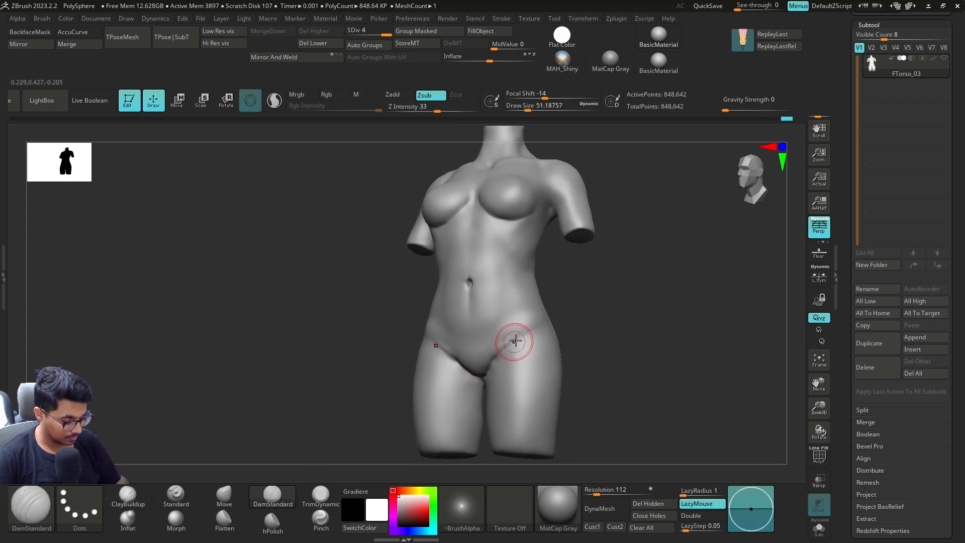
pyautogui.moveTo(581, 334); pyautogui.dragTo(555, 327, button='right')
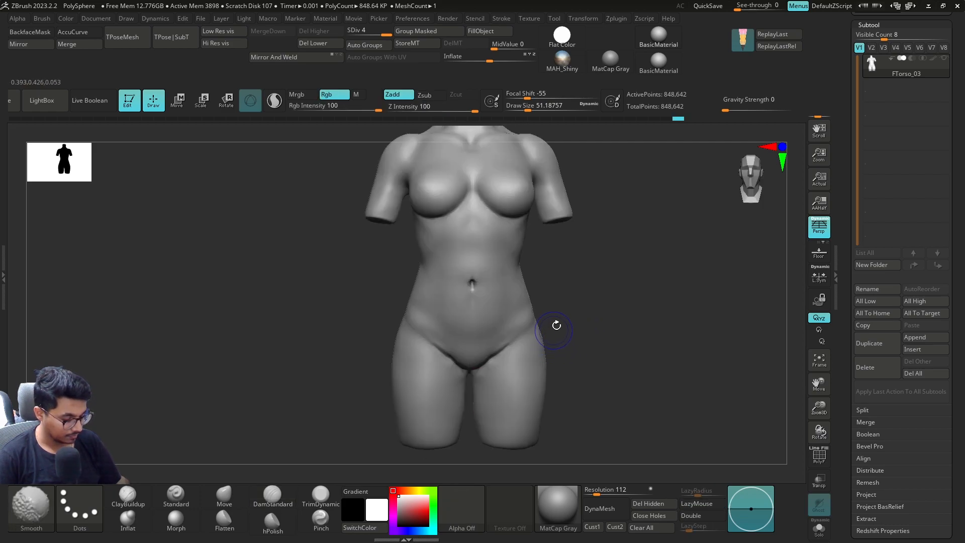
pyautogui.moveTo(510, 345)
pyautogui.mouseDown()
pyautogui.moveTo(536, 323)
pyautogui.moveTo(565, 332)
pyautogui.mouseUp()
pyautogui.hotkey('ctrl', 'z')
# Sharpen the groin creases with DamStandard at a draw size of about 37.
pyautogui.press('s')
pyautogui.moveTo(570, 335); pyautogui.dragTo(564, 335)
pyautogui.moveTo(505, 352); pyautogui.dragTo(510, 345)
pyautogui.moveTo(576, 331); pyautogui.dragTo(561, 305, button='right')
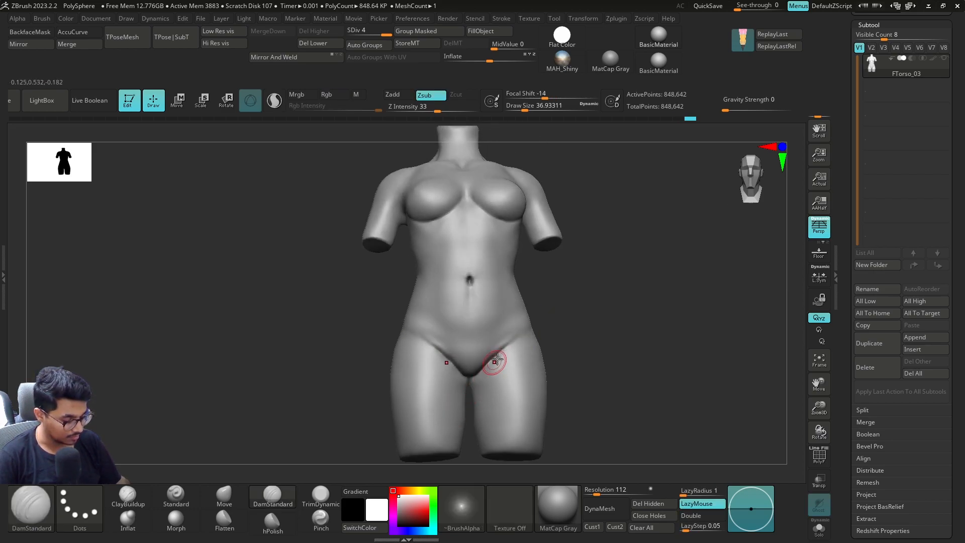
pyautogui.press('shift')
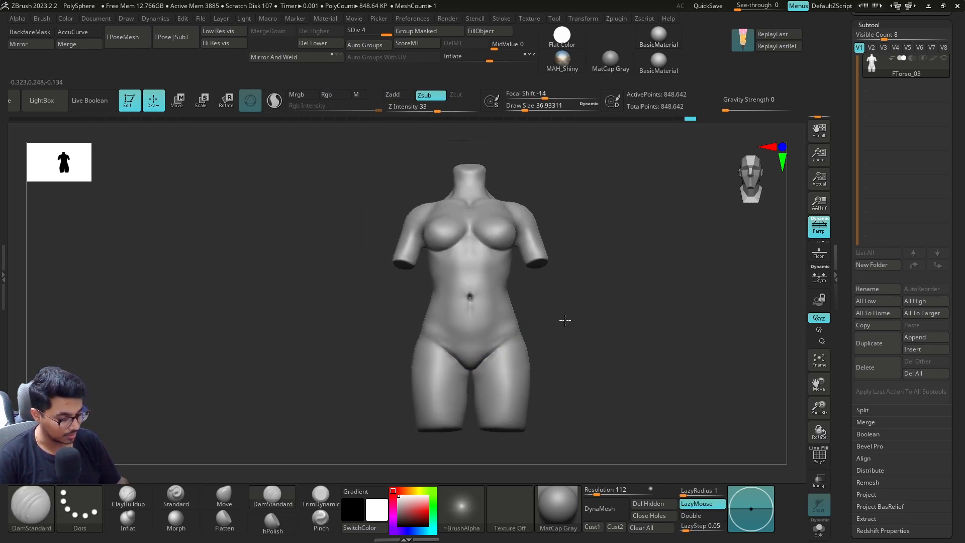
pyautogui.moveTo(577, 305); pyautogui.dragTo(552, 329)
# Refine the hip and lower waist at subdivision level 3 with ClayBuildup at a draw size of about 33, and smooth the area.
pyautogui.click(123, 499)
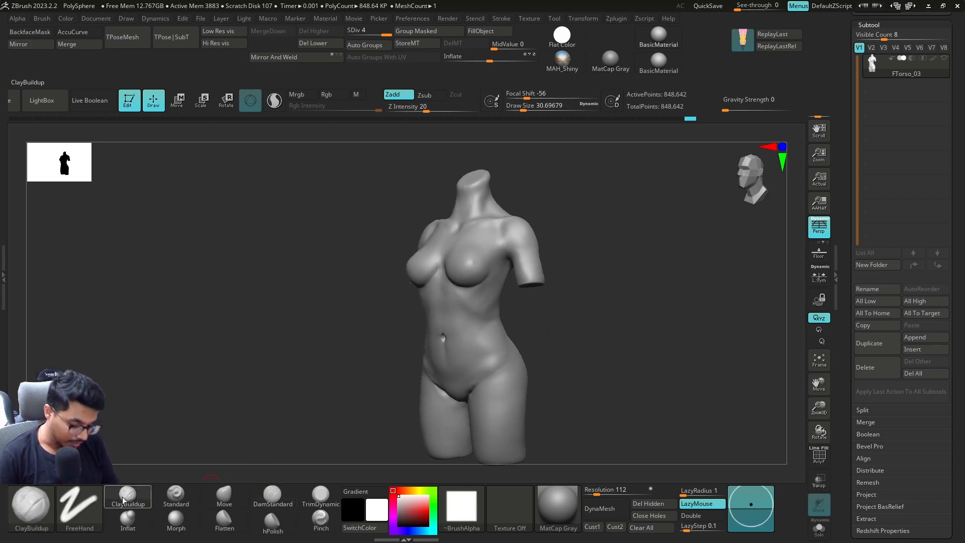
pyautogui.hotkey('shift', 'd')
pyautogui.keyDown('alt'); pyautogui.moveTo(571, 343); pyautogui.dragTo(586, 332); pyautogui.keyUp('alt')
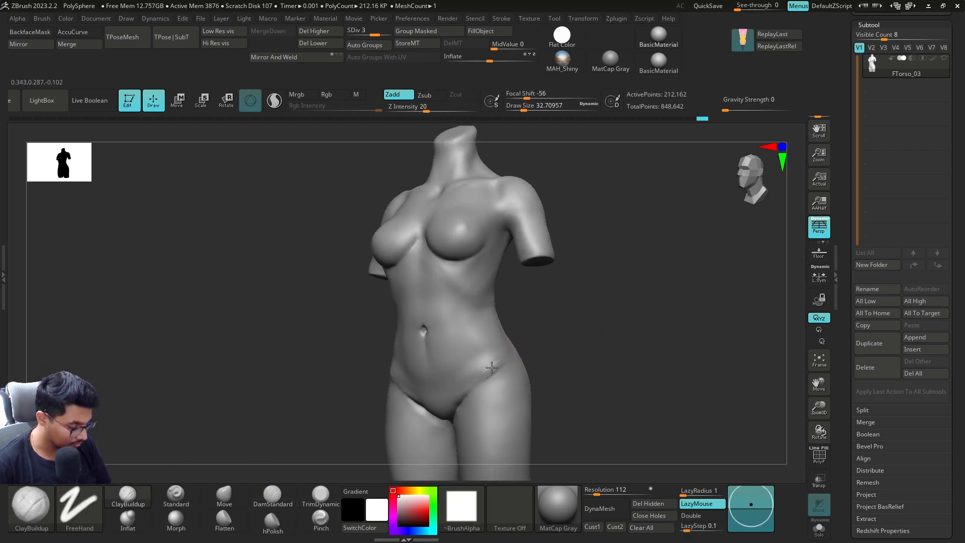
pyautogui.press('shift')
pyautogui.moveTo(554, 351)
pyautogui.mouseDown()
pyautogui.moveTo(571, 342)
pyautogui.moveTo(508, 355)
pyautogui.mouseUp()
pyautogui.keyDown('shift'); pyautogui.moveTo(584, 358); pyautogui.dragTo(638, 337); pyautogui.keyUp('shift')
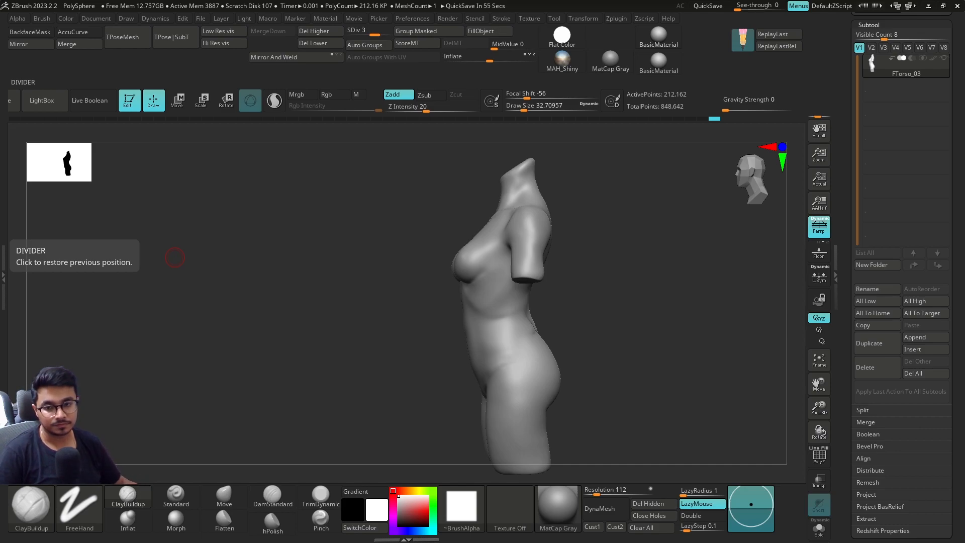
# Reshape the sides of the waist and hips at subdivision level 2 with ClayBuildup at a draw size of about 65, and smooth them.
pyautogui.moveTo(632, 308)
pyautogui.mouseDown()
pyautogui.moveTo(608, 336)
pyautogui.moveTo(623, 293)
pyautogui.moveTo(609, 304)
pyautogui.mouseUp()
pyautogui.keyDown('alt'); pyautogui.moveTo(625, 252); pyautogui.dragTo(612, 319); pyautogui.keyUp('alt')
pyautogui.press('s')
pyautogui.moveTo(614, 263)
pyautogui.mouseDown()
pyautogui.moveTo(603, 291)
pyautogui.moveTo(612, 303)
pyautogui.moveTo(583, 314)
pyautogui.moveTo(535, 303)
pyautogui.moveTo(520, 349)
pyautogui.mouseUp()
pyautogui.hotkey('shift', 'd')
pyautogui.moveTo(502, 402)
pyautogui.mouseDown()
pyautogui.moveTo(558, 326)
pyautogui.moveTo(530, 324)
pyautogui.mouseUp()
pyautogui.moveTo(603, 326)
pyautogui.mouseDown()
pyautogui.moveTo(558, 329)
pyautogui.moveTo(541, 341)
pyautogui.moveTo(572, 334)
pyautogui.moveTo(532, 346)
pyautogui.mouseUp()
pyautogui.moveTo(552, 321)
pyautogui.mouseDown()
pyautogui.moveTo(532, 335)
pyautogui.moveTo(540, 346)
pyautogui.mouseUp()
pyautogui.keyDown('shift'); pyautogui.moveTo(541, 344); pyautogui.dragTo(550, 333); pyautogui.keyUp('shift')
pyautogui.moveTo(648, 347); pyautogui.dragTo(546, 329)
pyautogui.moveTo(668, 317)
pyautogui.keyDown('shift'); pyautogui.mouseDown()
pyautogui.moveTo(622, 304)
pyautogui.moveTo(723, 329)
pyautogui.mouseUp(); pyautogui.keyUp('shift')
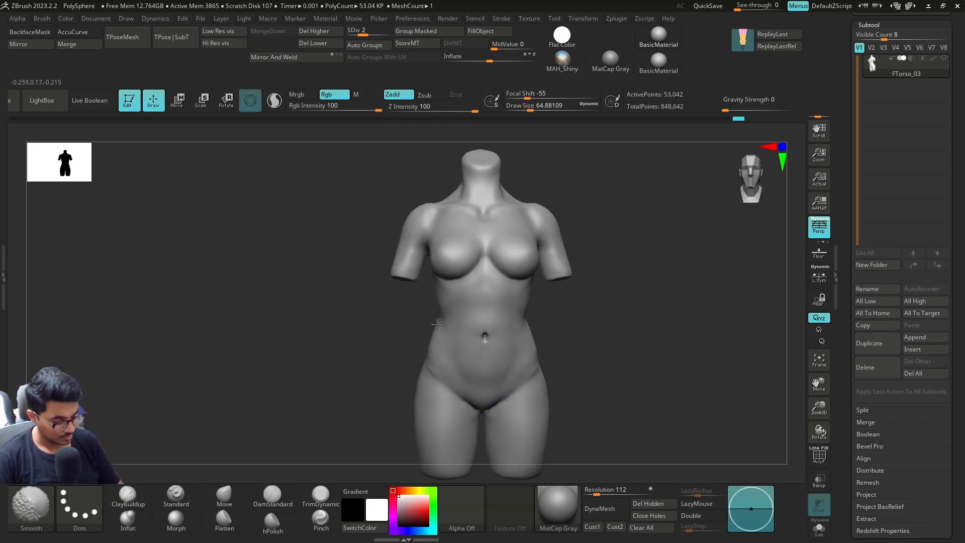
# Build the diagonal front neck muscles down to the collarbones at subdivision level 3 with ClayBuildup at a draw size of about 18.
pyautogui.keyDown('alt'); pyautogui.moveTo(589, 344); pyautogui.dragTo(645, 388); pyautogui.keyUp('alt')
pyautogui.moveTo(646, 241)
pyautogui.keyDown('alt'); pyautogui.mouseDown()
pyautogui.moveTo(636, 215)
pyautogui.moveTo(644, 275)
pyautogui.moveTo(625, 323)
pyautogui.moveTo(633, 319)
pyautogui.moveTo(592, 350)
pyautogui.moveTo(477, 378)
pyautogui.moveTo(532, 338)
pyautogui.moveTo(517, 370)
pyautogui.moveTo(553, 368)
pyautogui.moveTo(549, 398)
pyautogui.moveTo(571, 375)
pyautogui.moveTo(565, 305)
pyautogui.mouseUp(); pyautogui.keyUp('alt')
pyautogui.press('shift')
pyautogui.press('d')
pyautogui.press('s')
pyautogui.moveTo(503, 296)
pyautogui.mouseDown()
pyautogui.moveTo(494, 297)
pyautogui.moveTo(459, 372)
pyautogui.moveTo(487, 308)
pyautogui.mouseUp()
pyautogui.moveTo(542, 294); pyautogui.dragTo(545, 319)
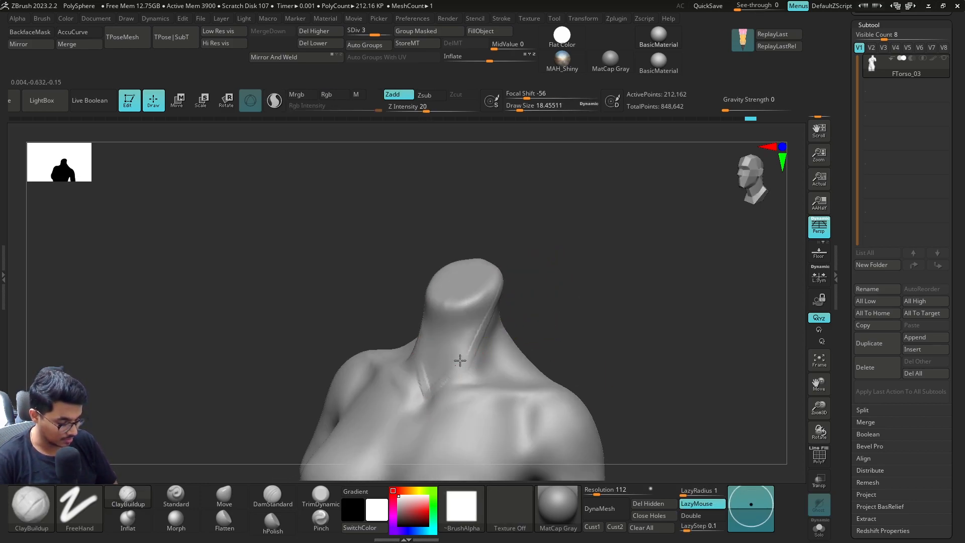
pyautogui.moveTo(428, 398); pyautogui.dragTo(417, 421)
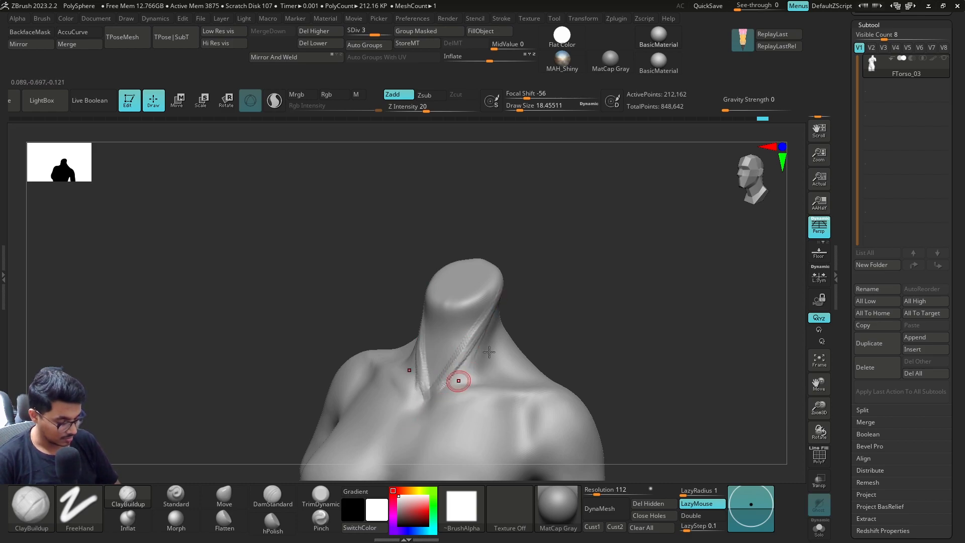
# Thicken the front neck muscles down to the pit of the neck with ClayBuildup at a draw size of about 25, and smooth them.
pyautogui.moveTo(522, 324); pyautogui.dragTo(556, 319)
pyautogui.press('s')
pyautogui.moveTo(431, 402); pyautogui.dragTo(504, 288)
pyautogui.hotkey('ctrl', 'z')
pyautogui.moveTo(481, 326); pyautogui.dragTo(431, 403)
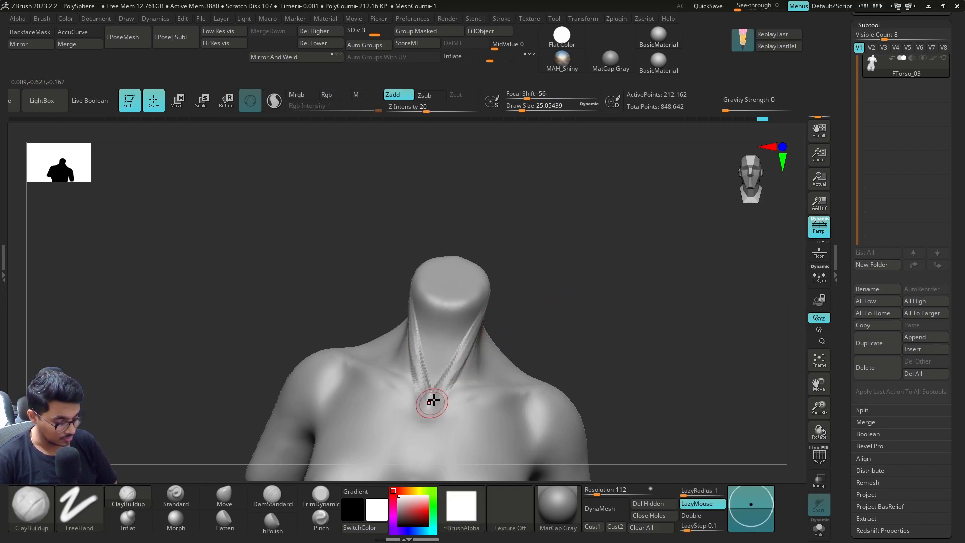
pyautogui.moveTo(464, 354)
pyautogui.mouseDown()
pyautogui.moveTo(426, 406)
pyautogui.moveTo(458, 365)
pyautogui.mouseUp()
pyautogui.press('[')
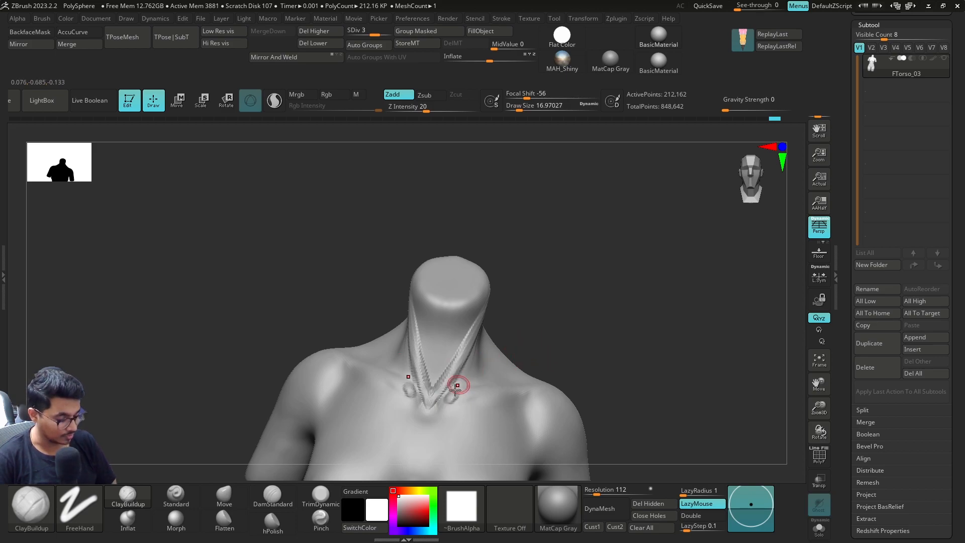
pyautogui.moveTo(457, 385)
pyautogui.keyDown('shift'); pyautogui.mouseDown()
pyautogui.moveTo(452, 370)
pyautogui.moveTo(483, 319)
pyautogui.mouseUp(); pyautogui.keyUp('shift')
# Build up both collarbones from the pit of the neck to the shoulders with ClayBuildup at a draw size of about 25.
pyautogui.moveTo(499, 288)
pyautogui.mouseDown()
pyautogui.moveTo(541, 323)
pyautogui.moveTo(595, 241)
pyautogui.moveTo(599, 262)
pyautogui.mouseUp()
pyautogui.press('s')
pyautogui.press('[')
pyautogui.moveTo(492, 322); pyautogui.dragTo(582, 260)
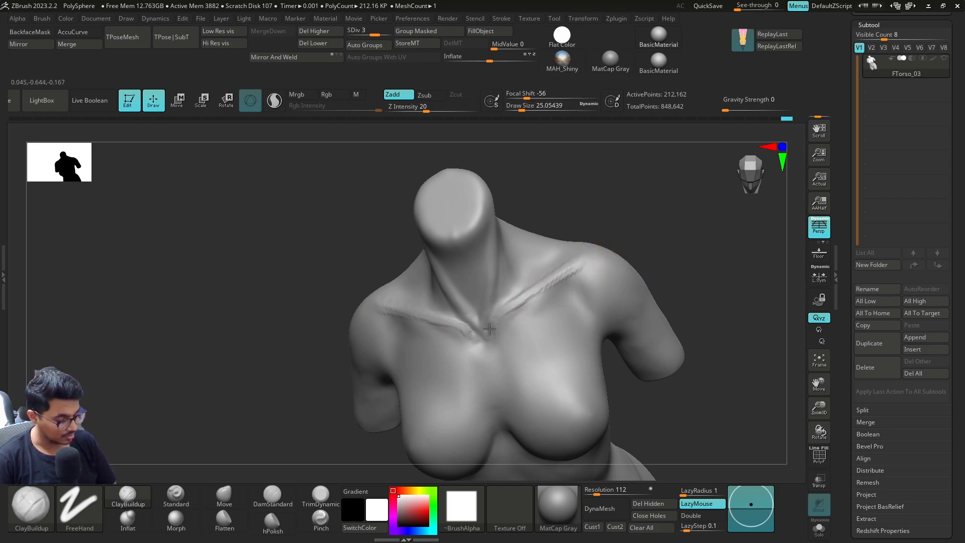
pyautogui.moveTo(507, 306); pyautogui.dragTo(573, 267)
pyautogui.moveTo(531, 294); pyautogui.dragTo(590, 251)
pyautogui.moveTo(620, 221)
pyautogui.mouseDown()
pyautogui.moveTo(621, 252)
pyautogui.moveTo(590, 282)
pyautogui.moveTo(602, 240)
pyautogui.moveTo(606, 249)
pyautogui.moveTo(563, 268)
pyautogui.mouseUp()
# Refine the inner ends of the collarbones around the pit of the neck, and blend their outer ends into the shoulders.
pyautogui.press('s')
pyautogui.press('s')
pyautogui.press('s')
pyautogui.click(460, 339)
pyautogui.moveTo(462, 358)
pyautogui.mouseDown()
pyautogui.moveTo(460, 349)
pyautogui.moveTo(468, 351)
pyautogui.moveTo(453, 356)
pyautogui.mouseUp()
pyautogui.moveTo(550, 271); pyautogui.dragTo(573, 270)
pyautogui.press('s')
pyautogui.moveTo(556, 269); pyautogui.dragTo(551, 270)
# Carve the pit of the neck between the collarbones with DamStandard, starting at a draw size of about 25, and smooth around it.
pyautogui.press('b')
pyautogui.press('d')
pyautogui.press('s')
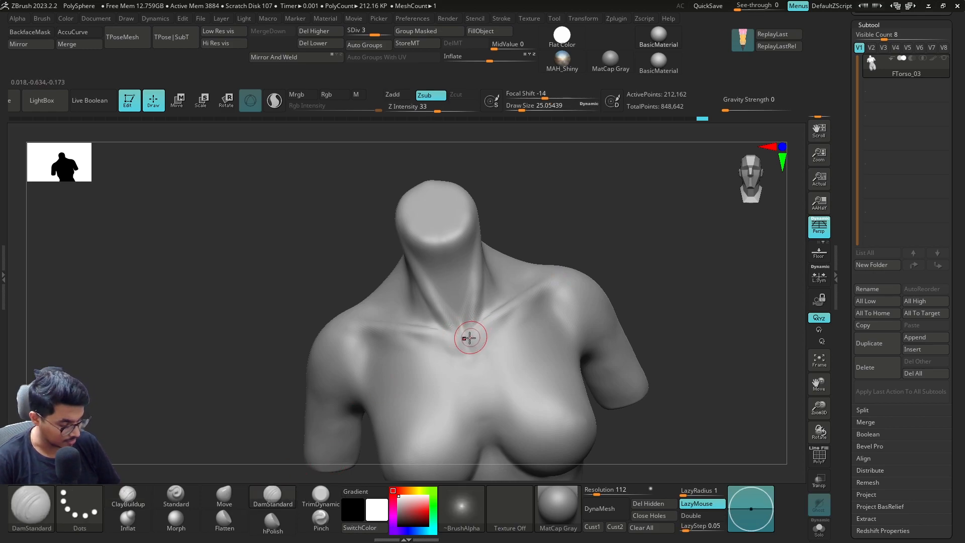
pyautogui.moveTo(462, 327)
pyautogui.mouseDown()
pyautogui.moveTo(470, 358)
pyautogui.moveTo(461, 330)
pyautogui.mouseUp()
pyautogui.press(']')
pyautogui.keyDown('shift'); pyautogui.moveTo(473, 362); pyautogui.dragTo(488, 329); pyautogui.keyUp('shift')
pyautogui.moveTo(596, 258); pyautogui.dragTo(593, 254)
# Carve the hollows along the upper edges of the collarbones with DamStandard at a draw size of about 44, and smooth them.
pyautogui.press('s')
pyautogui.moveTo(500, 327)
pyautogui.mouseDown()
pyautogui.moveTo(527, 301)
pyautogui.moveTo(496, 333)
pyautogui.moveTo(501, 353)
pyautogui.mouseUp()
pyautogui.moveTo(593, 242); pyautogui.dragTo(623, 269)
pyautogui.press(']')
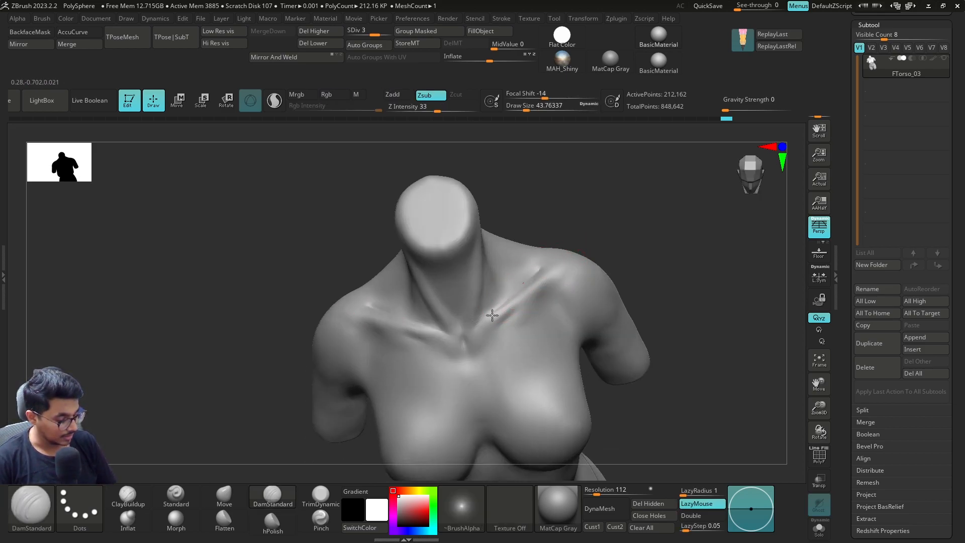
pyautogui.moveTo(578, 241); pyautogui.dragTo(604, 261)
pyautogui.moveTo(538, 274); pyautogui.dragTo(512, 302)
pyautogui.moveTo(617, 211)
pyautogui.mouseDown(button='right')
pyautogui.moveTo(608, 236)
pyautogui.moveTo(544, 295)
pyautogui.mouseUp(button='right')
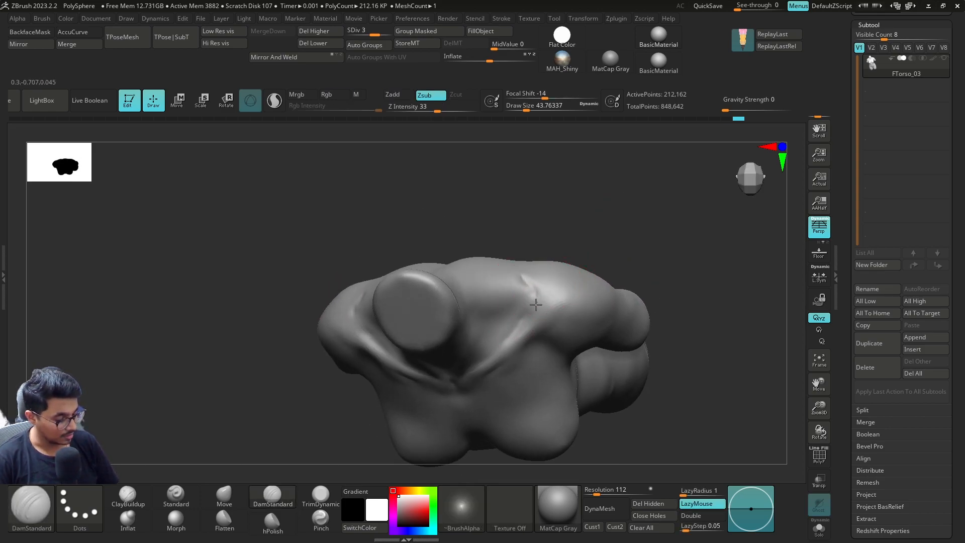
pyautogui.moveTo(534, 216); pyautogui.dragTo(558, 222, button='right')
pyautogui.keyDown('shift'); pyautogui.moveTo(547, 273); pyautogui.dragTo(513, 271); pyautogui.keyUp('shift')
pyautogui.moveTo(616, 230); pyautogui.dragTo(596, 271, button='right')
# Fill out the tops of the shoulders behind the collarbones with ClayBuildup at a draw size of about 54, and smooth them.
pyautogui.press('b')
pyautogui.press('c')
pyautogui.press('b')
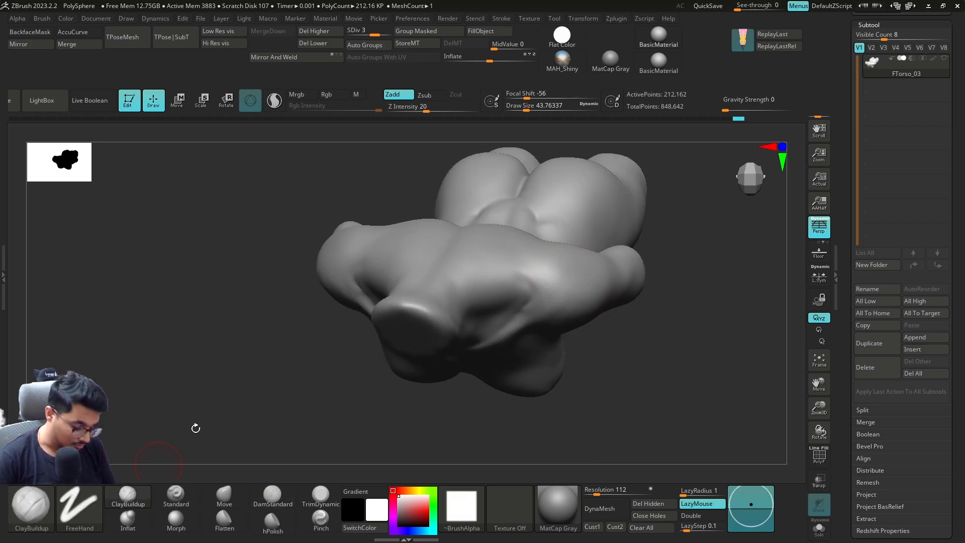
pyautogui.moveTo(533, 304); pyautogui.dragTo(558, 306)
pyautogui.hotkey('ctrl', 'z')
pyautogui.moveTo(642, 317); pyautogui.dragTo(641, 327, button='right')
pyautogui.press(']')
pyautogui.moveTo(543, 281); pyautogui.dragTo(560, 316)
pyautogui.moveTo(648, 317); pyautogui.dragTo(656, 252, button='right')
pyautogui.keyDown('shift'); pyautogui.moveTo(540, 289); pyautogui.dragTo(554, 308); pyautogui.keyUp('shift')
pyautogui.moveTo(611, 231)
pyautogui.mouseDown(button='right')
pyautogui.moveTo(545, 274)
pyautogui.moveTo(611, 293)
pyautogui.mouseUp(button='right')
# Define the lower edges of the shoulder-blade area at subdivision level 2 with ClayBuildup at a draw size of about 51, and smooth them.
pyautogui.moveTo(396, 407)
pyautogui.keyDown('shift'); pyautogui.mouseDown(button='right')
pyautogui.moveTo(397, 397)
pyautogui.moveTo(392, 416)
pyautogui.mouseUp(button='right'); pyautogui.keyUp('shift')
pyautogui.moveTo(506, 323)
pyautogui.keyDown('shift'); pyautogui.mouseDown(button='right')
pyautogui.moveTo(594, 323)
pyautogui.moveTo(671, 272)
pyautogui.moveTo(710, 287)
pyautogui.moveTo(608, 221)
pyautogui.moveTo(629, 220)
pyautogui.moveTo(619, 231)
pyautogui.mouseUp(button='right'); pyautogui.keyUp('shift')
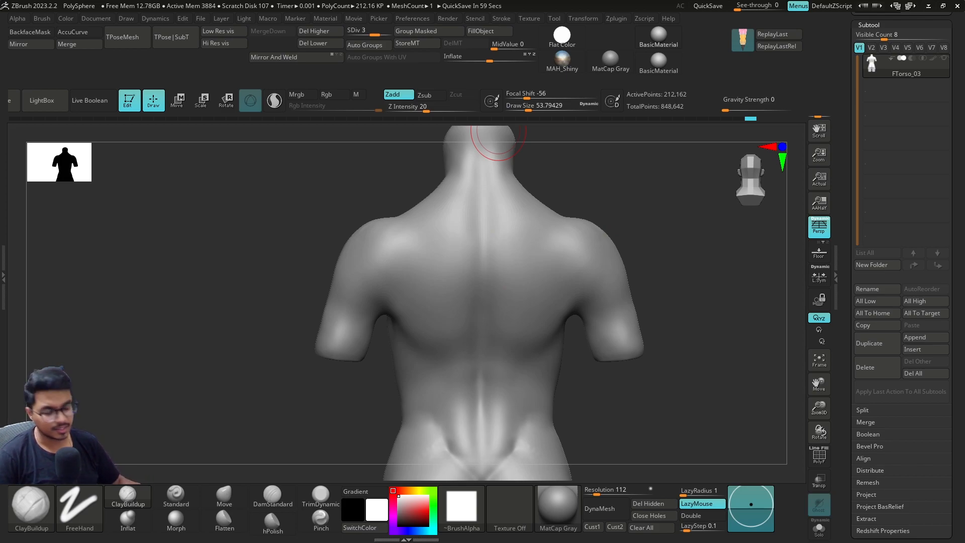
pyautogui.press('s')
pyautogui.moveTo(531, 241); pyautogui.dragTo(509, 236)
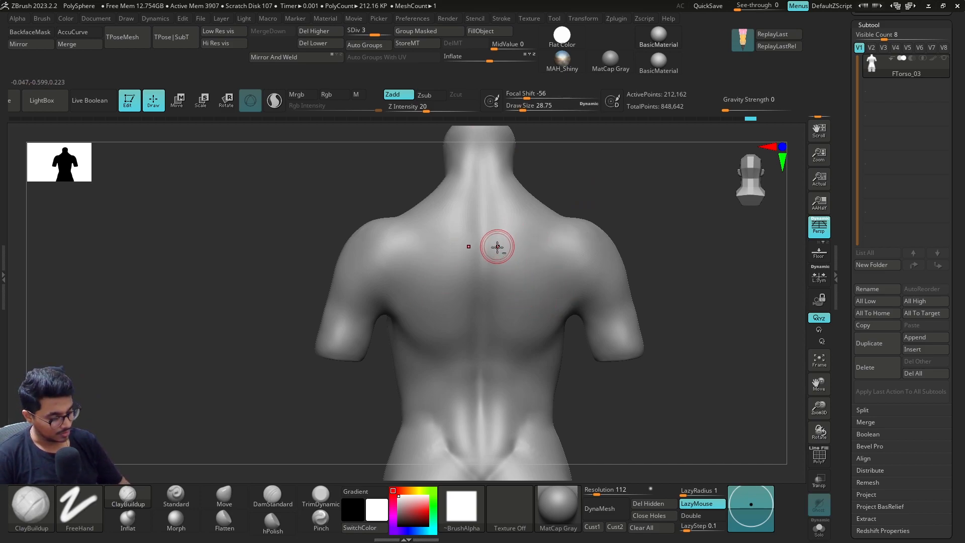
pyautogui.press('s')
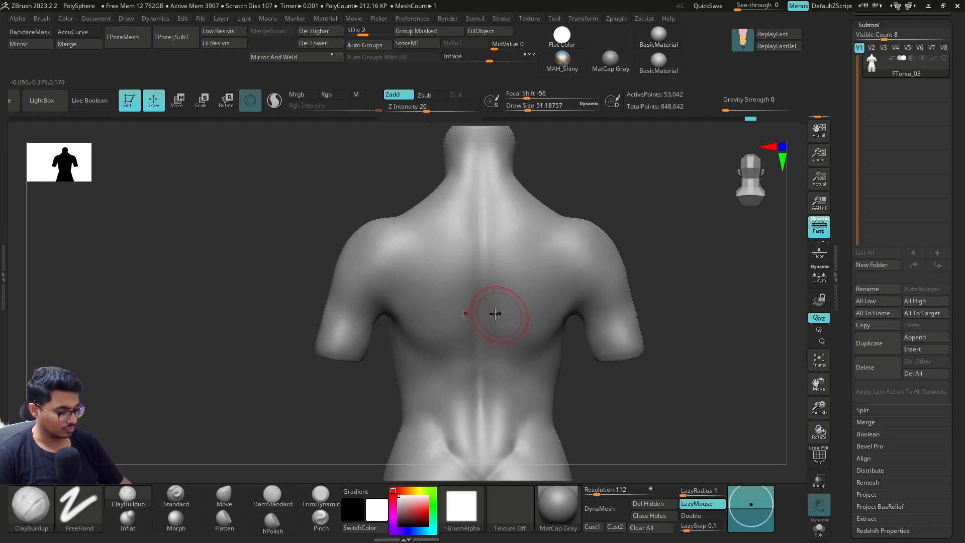
pyautogui.hotkey('shift', 'd')
pyautogui.moveTo(503, 333); pyautogui.dragTo(519, 350)
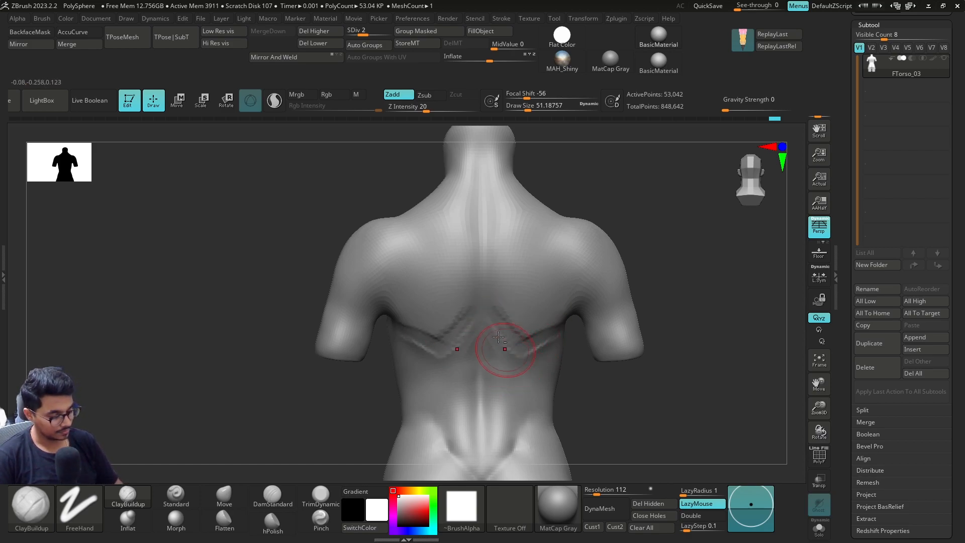
pyautogui.press('shift')
pyautogui.keyDown('shift'); pyautogui.moveTo(534, 346); pyautogui.dragTo(527, 330); pyautogui.keyUp('shift')
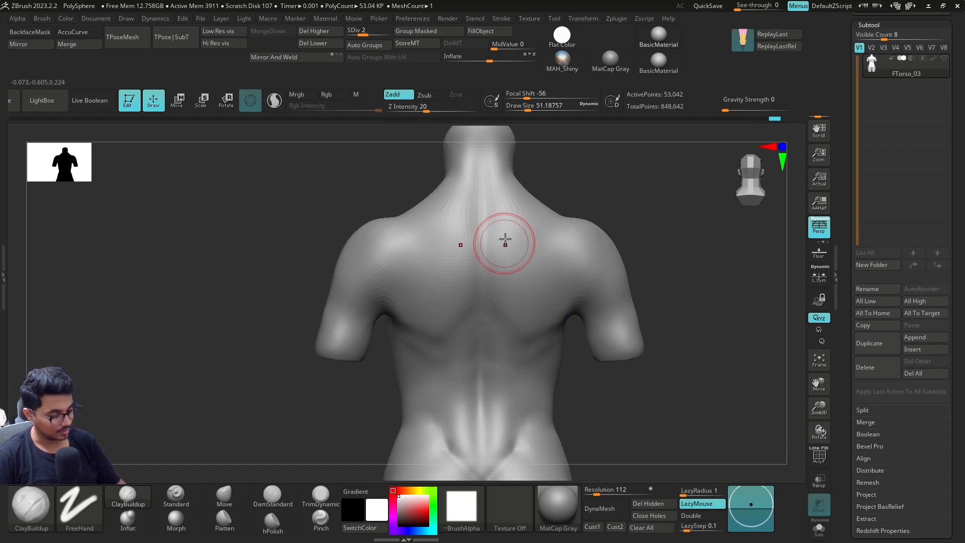
# Build up the upper back muscles beside the spine with ClayBuildup, and refine the shoulder blades at subdivision level 3.
pyautogui.moveTo(528, 238); pyautogui.dragTo(504, 277)
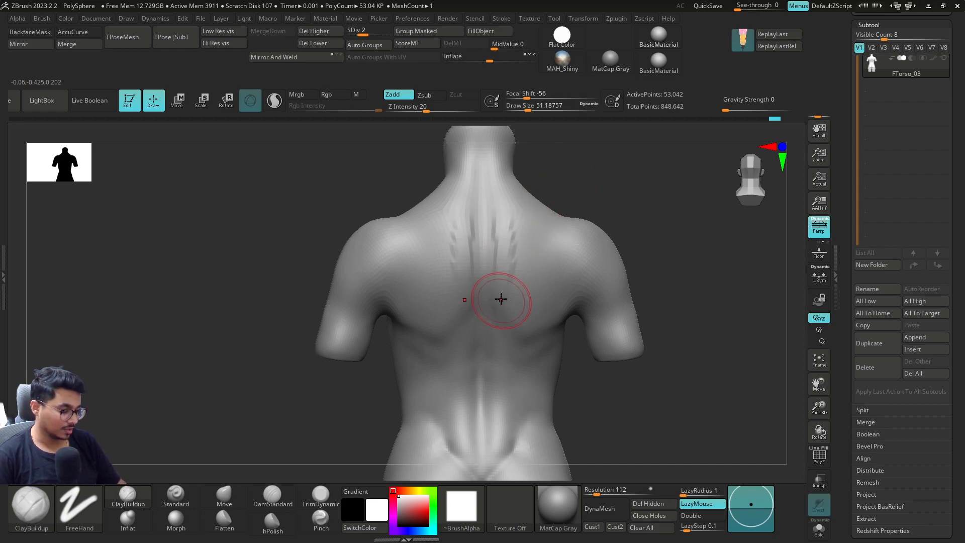
pyautogui.press('d')
pyautogui.moveTo(506, 232)
pyautogui.mouseDown()
pyautogui.moveTo(506, 293)
pyautogui.moveTo(517, 291)
pyautogui.moveTo(507, 262)
pyautogui.moveTo(573, 254)
pyautogui.moveTo(545, 222)
pyautogui.moveTo(528, 256)
pyautogui.mouseUp()
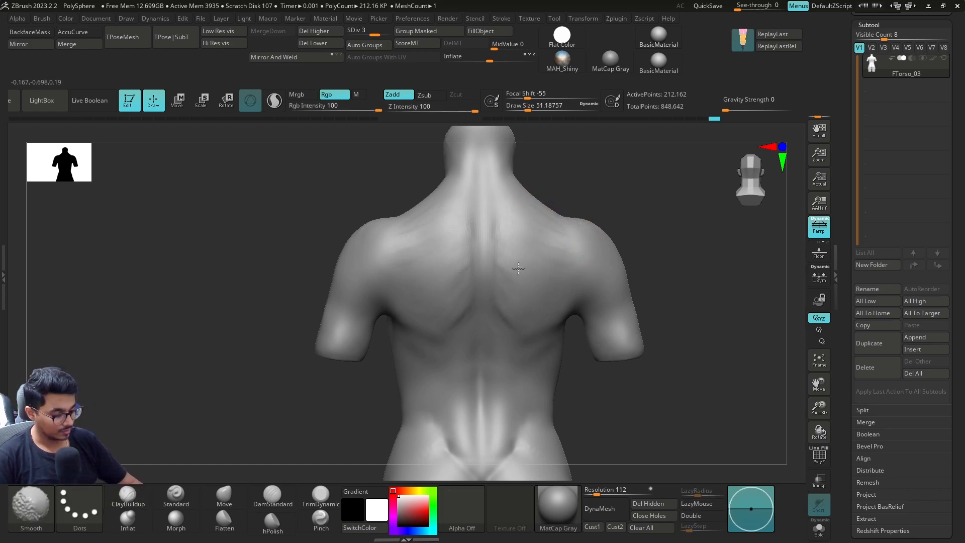
pyautogui.moveTo(603, 209)
pyautogui.mouseDown()
pyautogui.moveTo(596, 198)
pyautogui.moveTo(624, 190)
pyautogui.mouseUp()
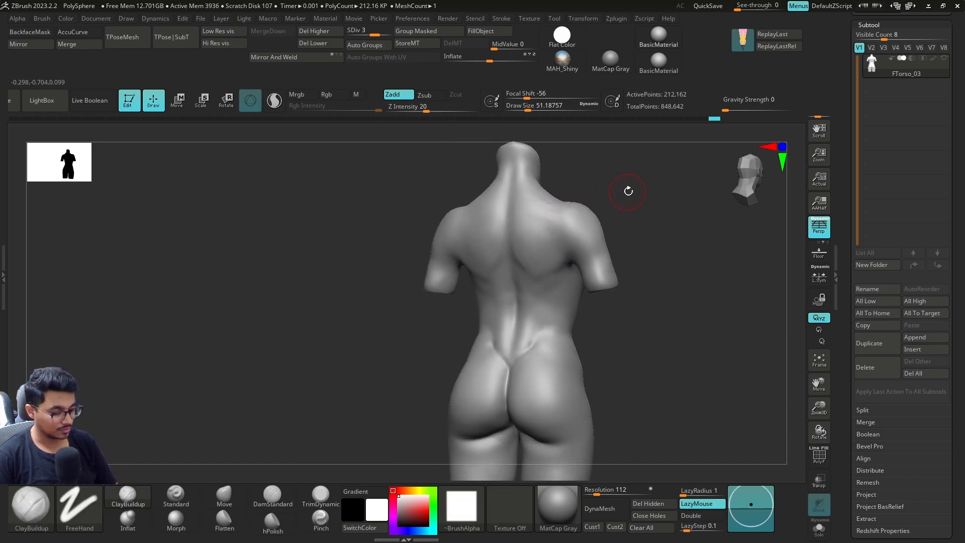
# Switch to DamStandard, set the draw size to about 59, and smooth the middle and upper back around the shoulder blades.
pyautogui.click(285, 507)
pyautogui.press('s')
pyautogui.moveTo(547, 267); pyautogui.dragTo(549, 266)
pyautogui.moveTo(661, 246)
pyautogui.keyDown('alt'); pyautogui.mouseDown()
pyautogui.moveTo(637, 270)
pyautogui.moveTo(653, 275)
pyautogui.mouseUp(); pyautogui.keyUp('alt')
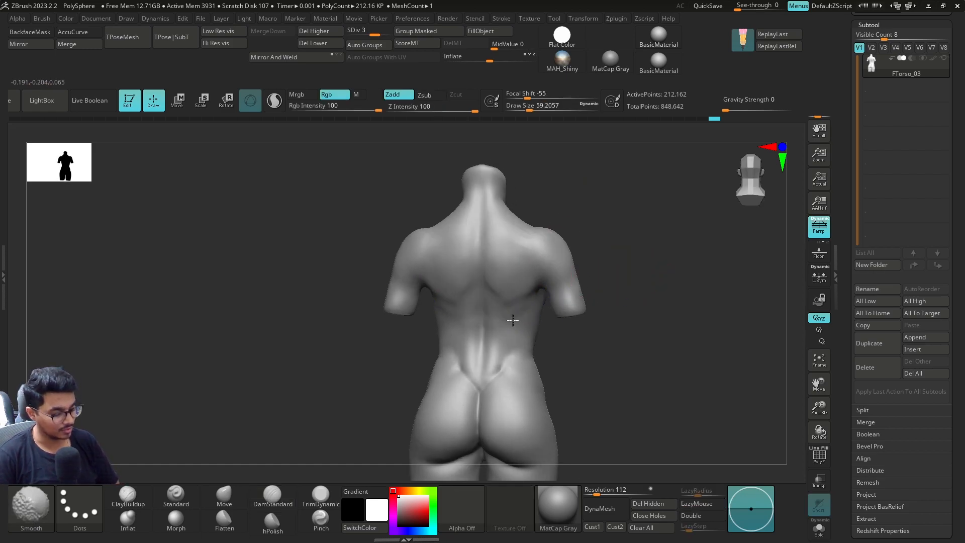
pyautogui.moveTo(605, 217); pyautogui.dragTo(538, 267)
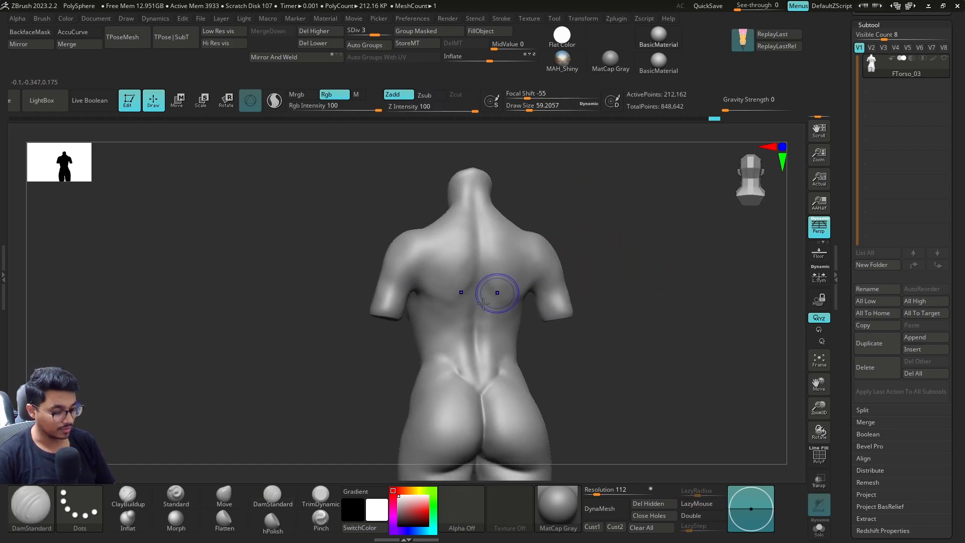
pyautogui.moveTo(598, 234); pyautogui.dragTo(567, 226)
pyautogui.press('s')
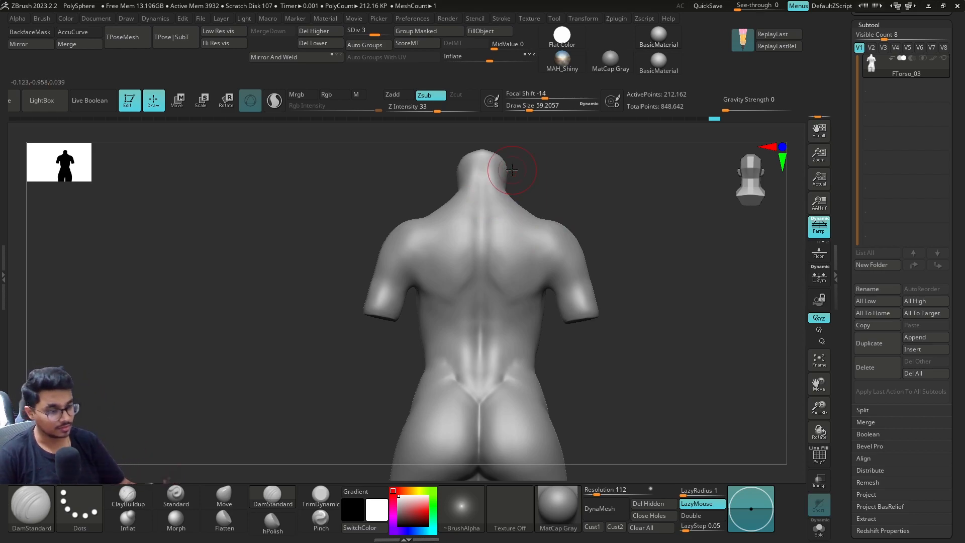
pyautogui.moveTo(599, 191); pyautogui.dragTo(586, 237)
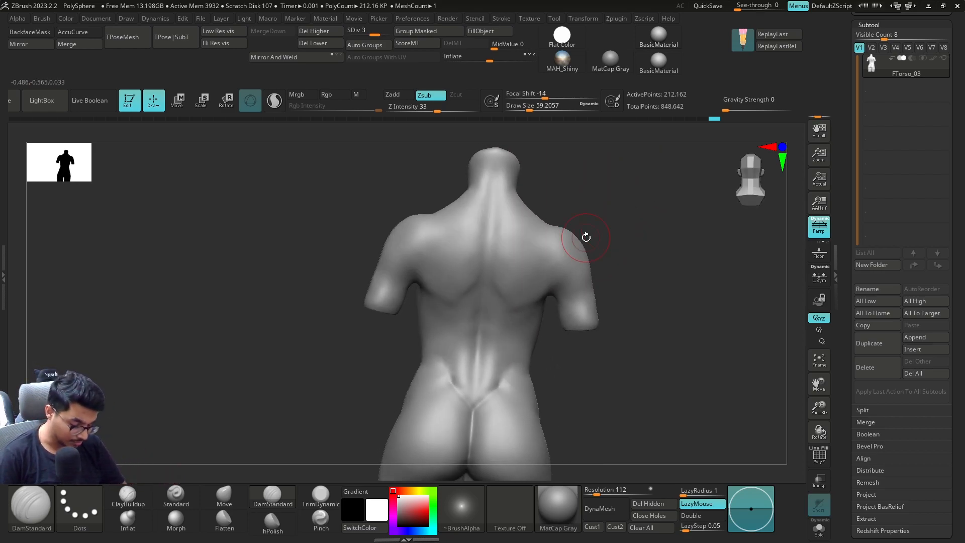
pyautogui.moveTo(643, 310); pyautogui.dragTo(638, 306)
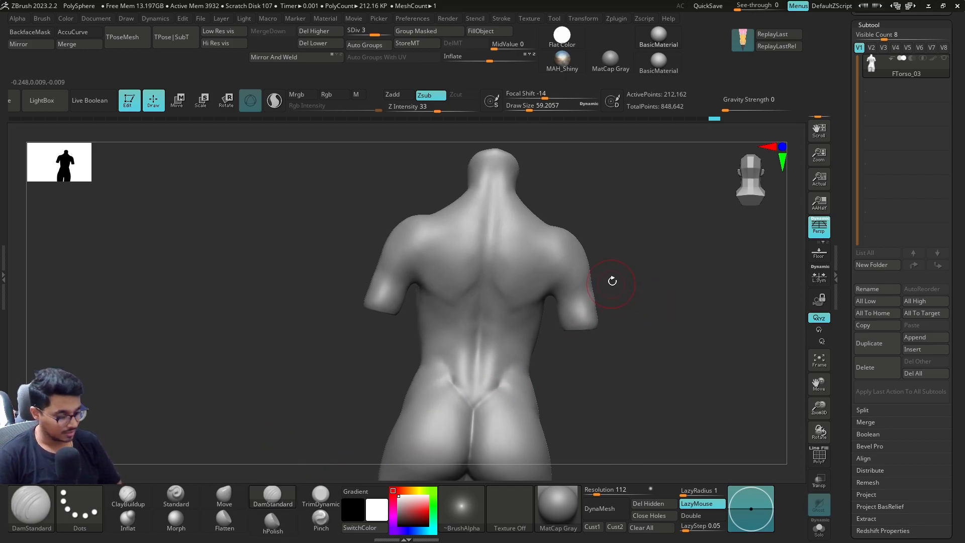
pyautogui.press('s')
pyautogui.press('shift')
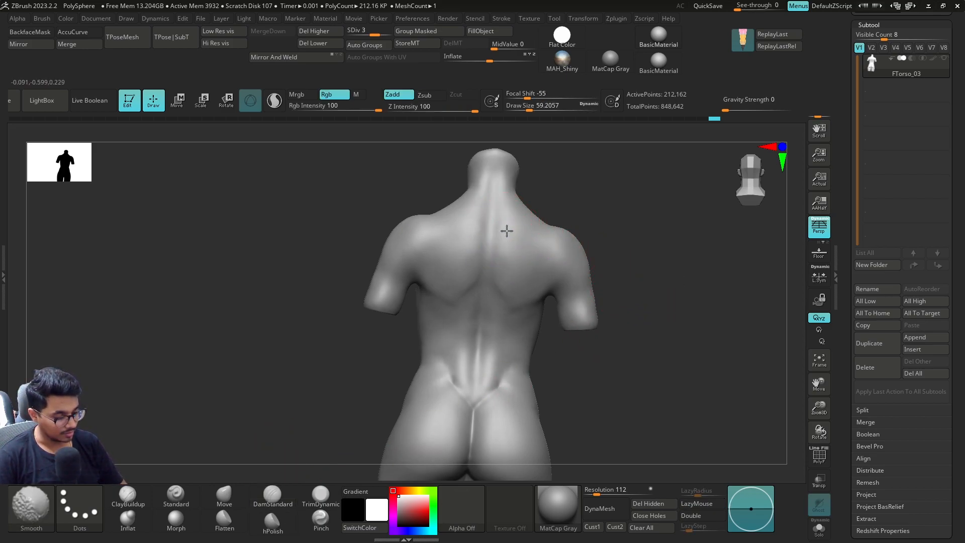
# Try to build up the muscles beside the upper spine with ClayBuildup at a draw size of about 41.
pyautogui.click(128, 495)
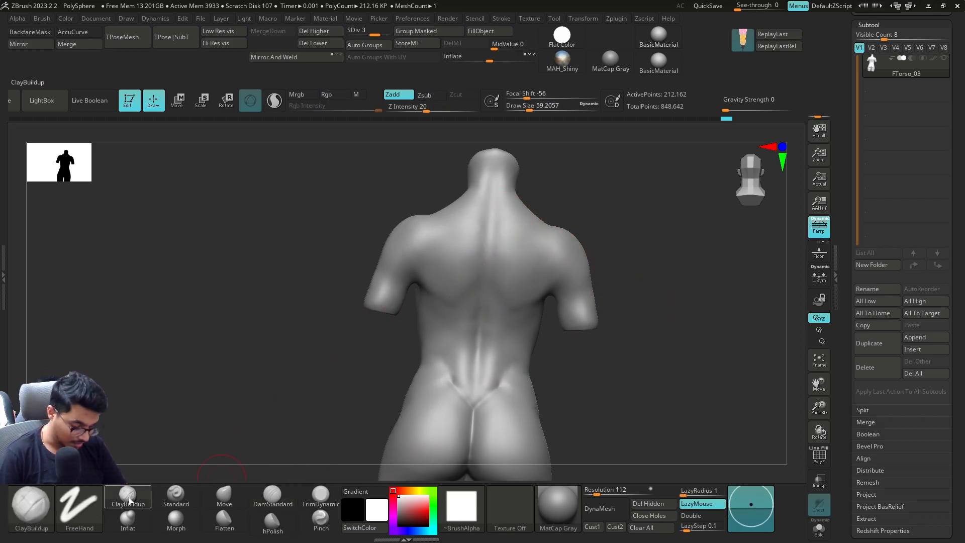
pyautogui.press('ctrl')
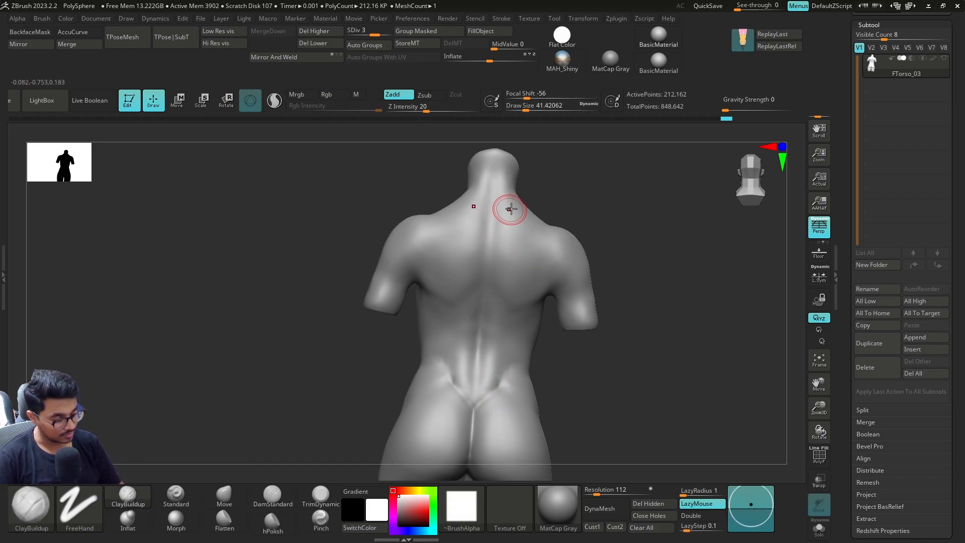
pyautogui.moveTo(505, 237); pyautogui.dragTo(504, 272)
pyautogui.hotkey('ctrl', 'z')
# Smooth the upper back around the shoulder blades at subdivision level 1.
pyautogui.press('[')
pyautogui.hotkey('shift', 'd')
pyautogui.hotkey('shift', 'd')
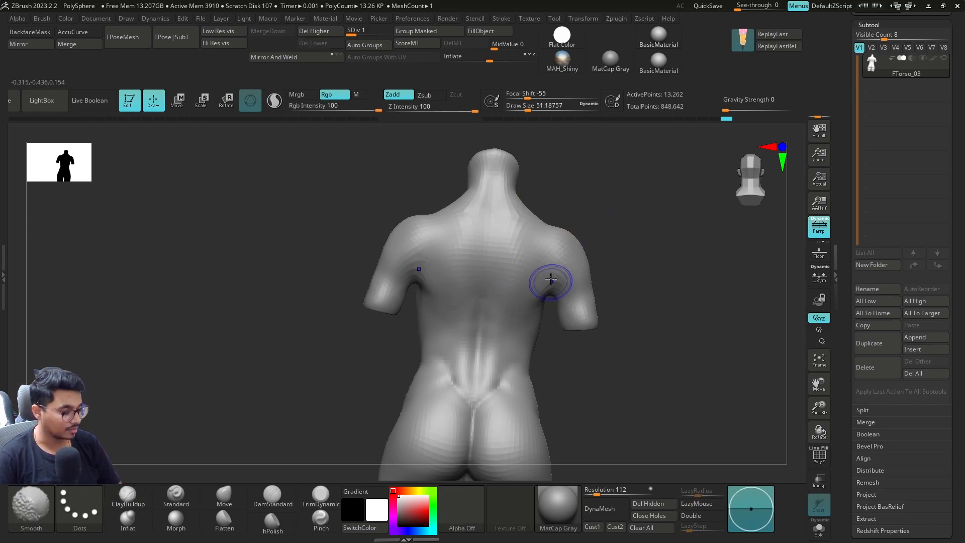
# Raise the torso to subdivision level 4 and lay ClayBuildup strokes beside the upper spine at a draw size of about 37.
pyautogui.press('d')
pyautogui.press('d')
pyautogui.press('d')
pyautogui.press('s')
pyautogui.moveTo(513, 251); pyautogui.dragTo(512, 251)
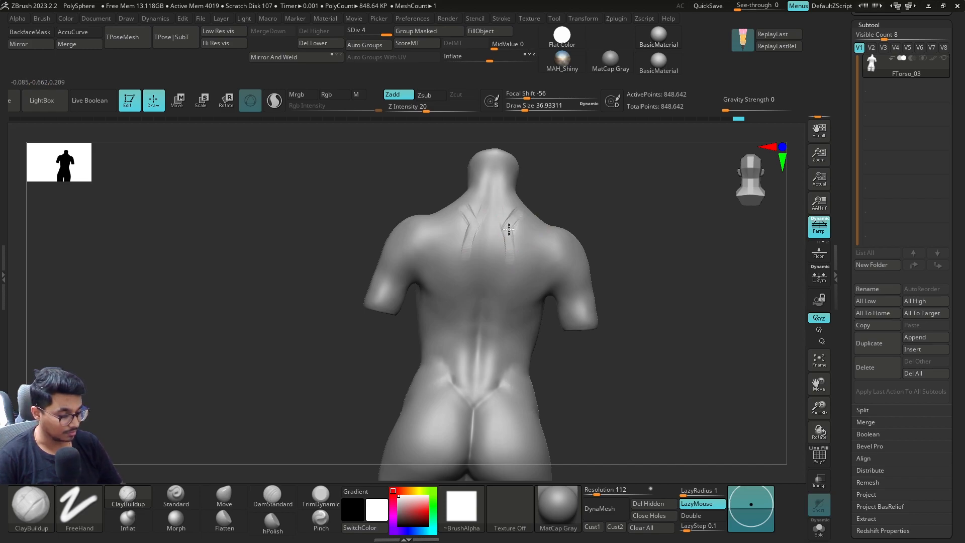
pyautogui.keyDown('ctrl'); pyautogui.moveTo(490, 246); pyautogui.dragTo(496, 247); pyautogui.keyUp('ctrl')
pyautogui.moveTo(610, 281)
pyautogui.keyDown('ctrl'); pyautogui.mouseDown()
pyautogui.moveTo(606, 207)
pyautogui.moveTo(595, 210)
pyautogui.mouseUp(); pyautogui.keyUp('ctrl')
pyautogui.moveTo(511, 225); pyautogui.dragTo(514, 227)
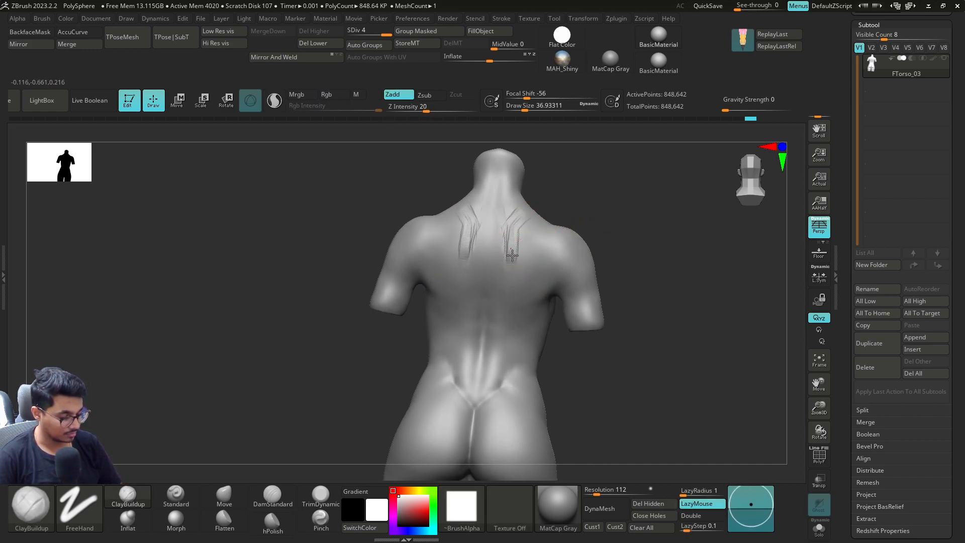
# At subdivision level 3, soften the strokes beside the spine and build up the shoulder blades with ClayBuildup at a draw size of about 44.
pyautogui.hotkey('shift', 'd')
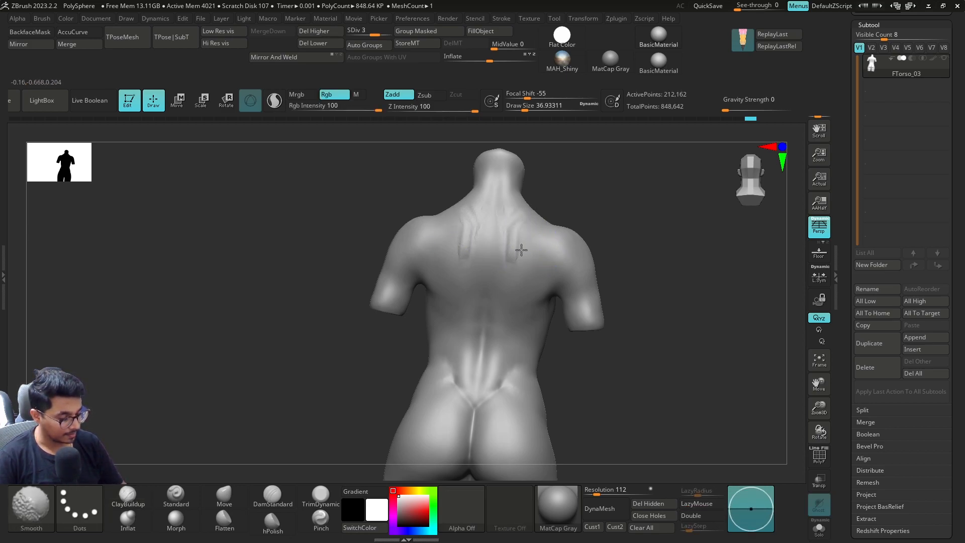
pyautogui.moveTo(514, 262); pyautogui.dragTo(511, 269)
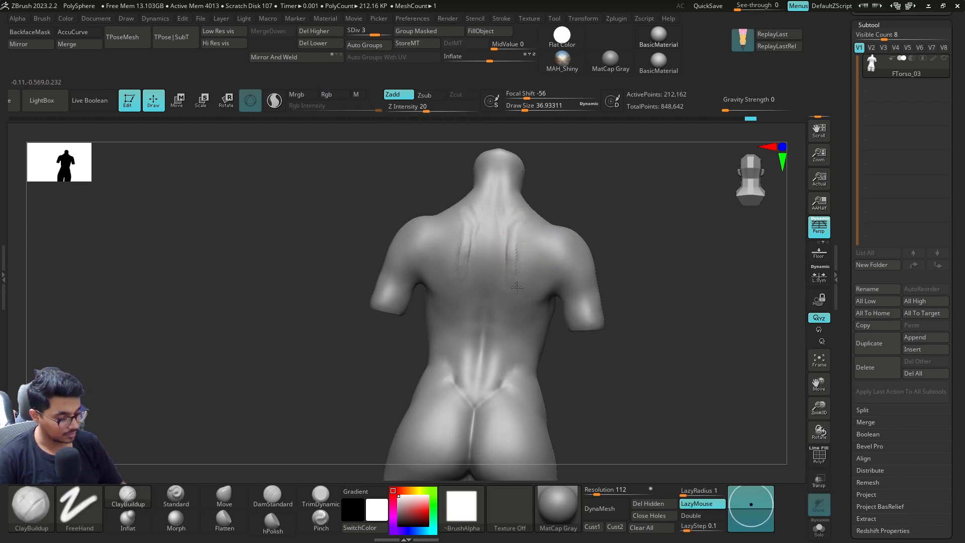
pyautogui.moveTo(572, 214); pyautogui.dragTo(568, 187)
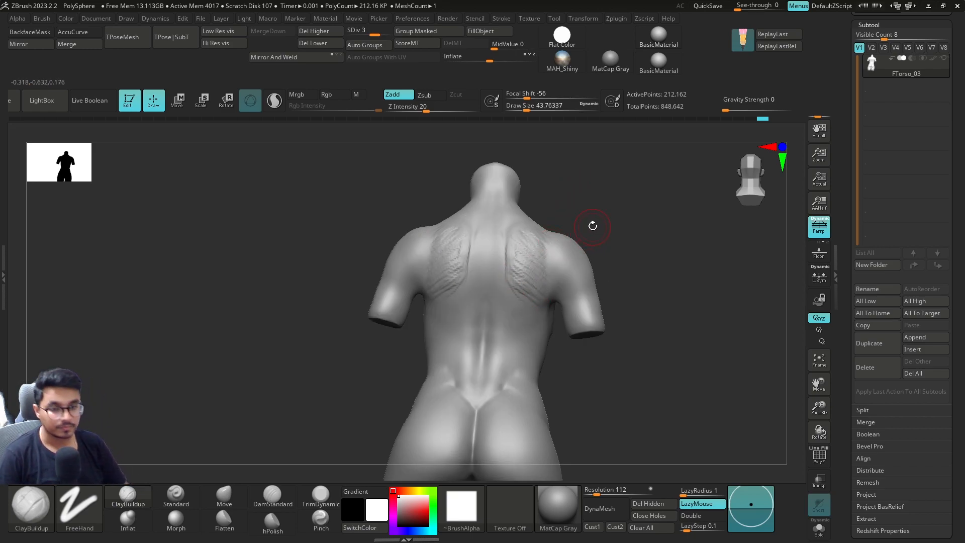
pyautogui.moveTo(593, 227); pyautogui.dragTo(591, 228)
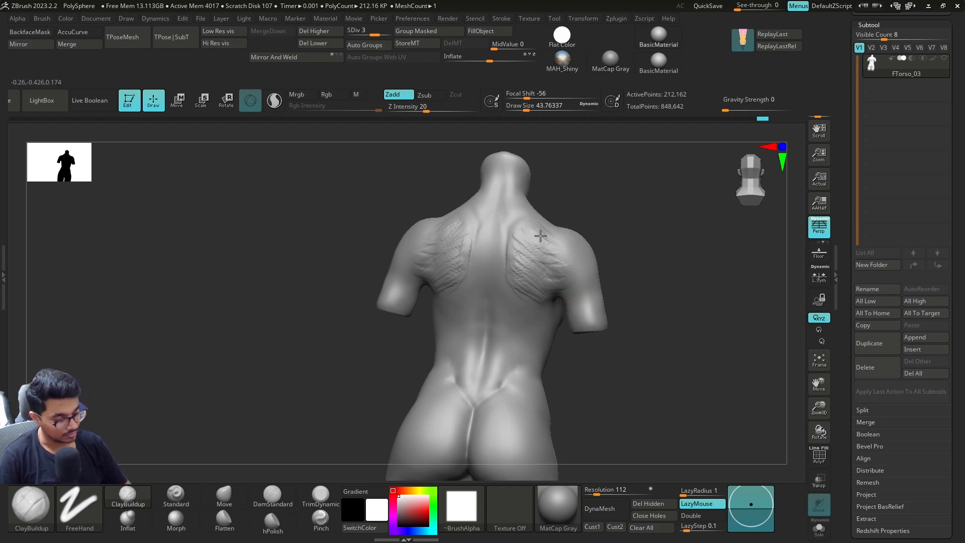
# Smooth the built-up shoulder blades and blend them into the shoulders at a draw size of about 44.
pyautogui.press('shift')
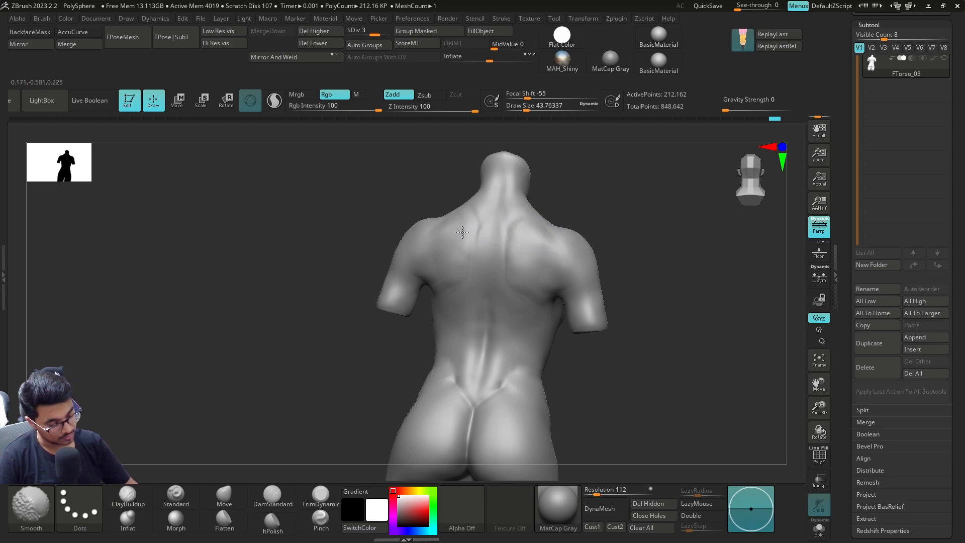
pyautogui.moveTo(399, 284); pyautogui.dragTo(529, 215)
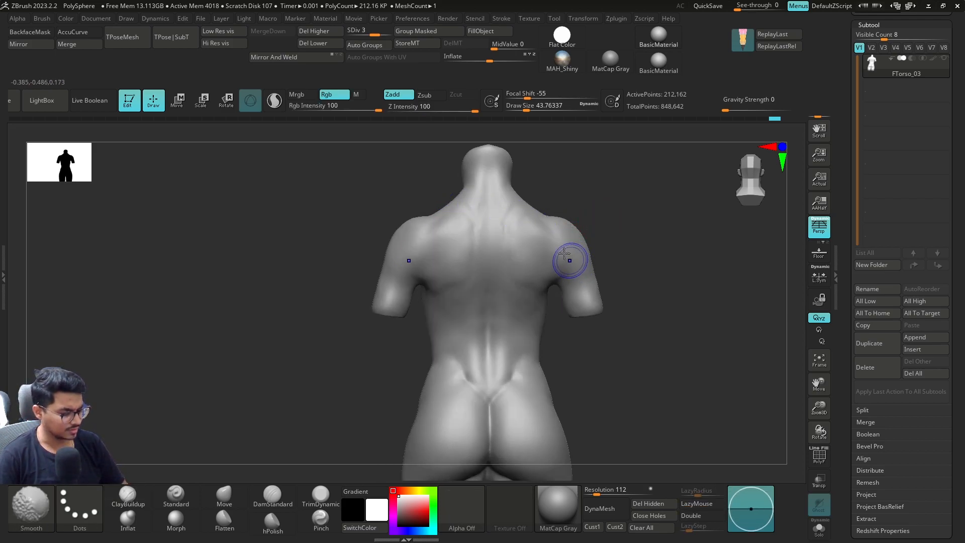
pyautogui.moveTo(586, 187)
pyautogui.mouseDown()
pyautogui.moveTo(538, 209)
pyautogui.moveTo(471, 211)
pyautogui.mouseUp()
pyautogui.moveTo(574, 165)
pyautogui.mouseDown()
pyautogui.moveTo(566, 184)
pyautogui.moveTo(600, 207)
pyautogui.mouseUp()
pyautogui.moveTo(521, 210); pyautogui.dragTo(514, 225)
pyautogui.moveTo(585, 193)
pyautogui.mouseDown()
pyautogui.moveTo(551, 192)
pyautogui.moveTo(508, 221)
pyautogui.moveTo(518, 287)
pyautogui.mouseUp()
# Carve the inner and lower edges of the shoulder blades with DamStandard at a draw size of about 59, and soften the creases.
pyautogui.press(']')
pyautogui.press(']')
pyautogui.hotkey('ctrl', 'z')
pyautogui.press('s')
pyautogui.click(552, 191)
pyautogui.hotkey('ctrl', 'z')
pyautogui.moveTo(571, 272)
pyautogui.mouseDown(button='right')
pyautogui.moveTo(524, 280)
pyautogui.moveTo(582, 227)
pyautogui.mouseUp(button='right')
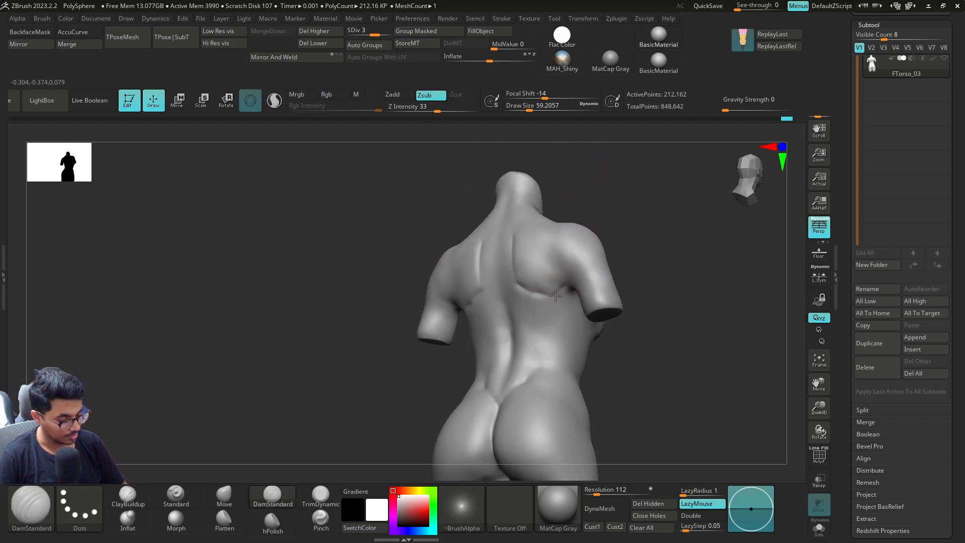
pyautogui.press('shift')
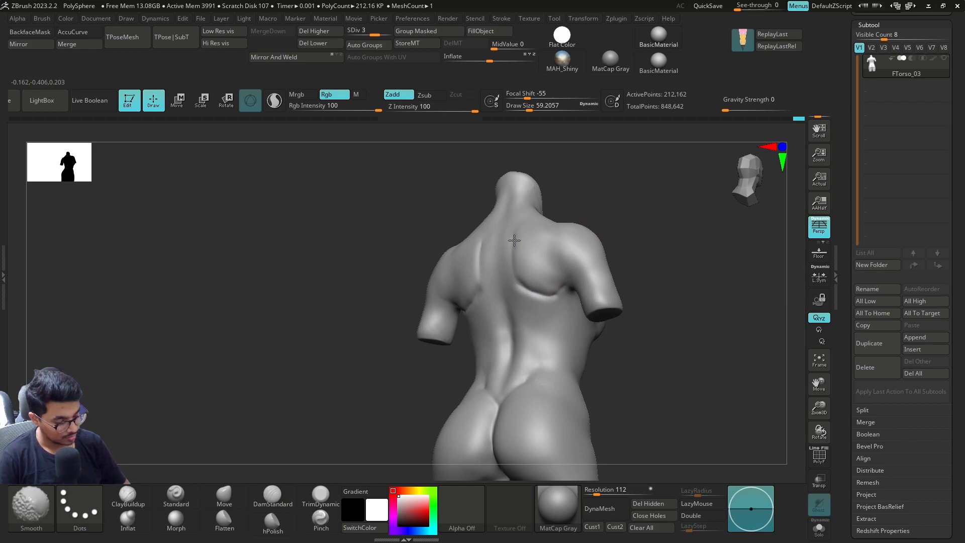
pyautogui.moveTo(548, 301)
pyautogui.keyDown('shift'); pyautogui.mouseDown(button='right')
pyautogui.moveTo(625, 205)
pyautogui.moveTo(623, 228)
pyautogui.mouseUp(button='right'); pyautogui.keyUp('shift')
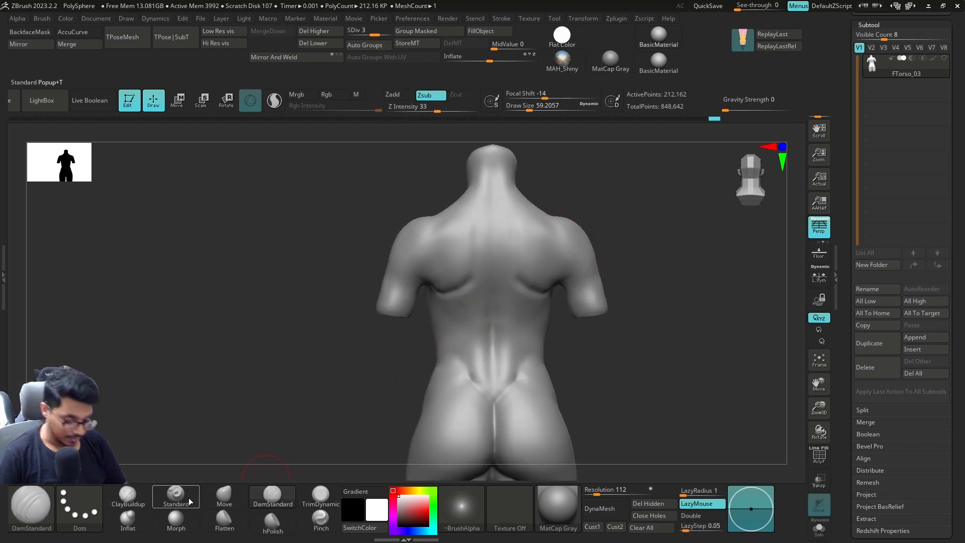
# Build up the shoulder-blade borders at subdivision level 2 with ClayBuildup at a draw size of about 39, and smooth them.
pyautogui.click(127, 496)
pyautogui.hotkey('shift', 'd')
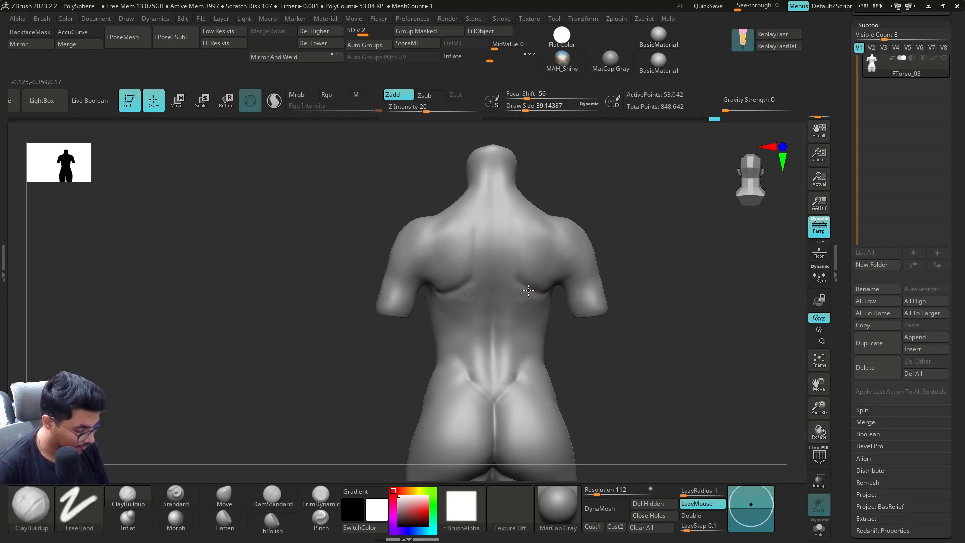
pyautogui.press('shift')
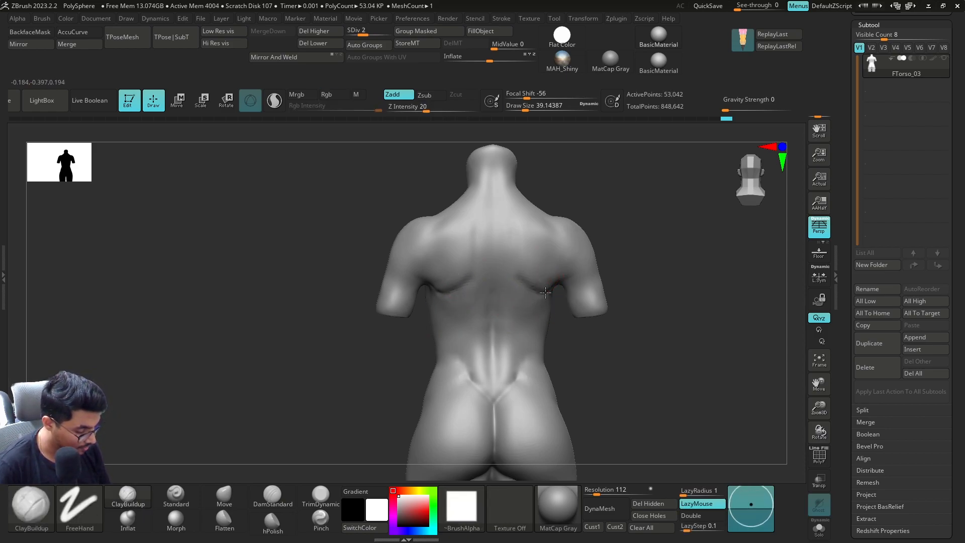
pyautogui.keyDown('shift'); pyautogui.moveTo(530, 251); pyautogui.dragTo(539, 275); pyautogui.keyUp('shift')
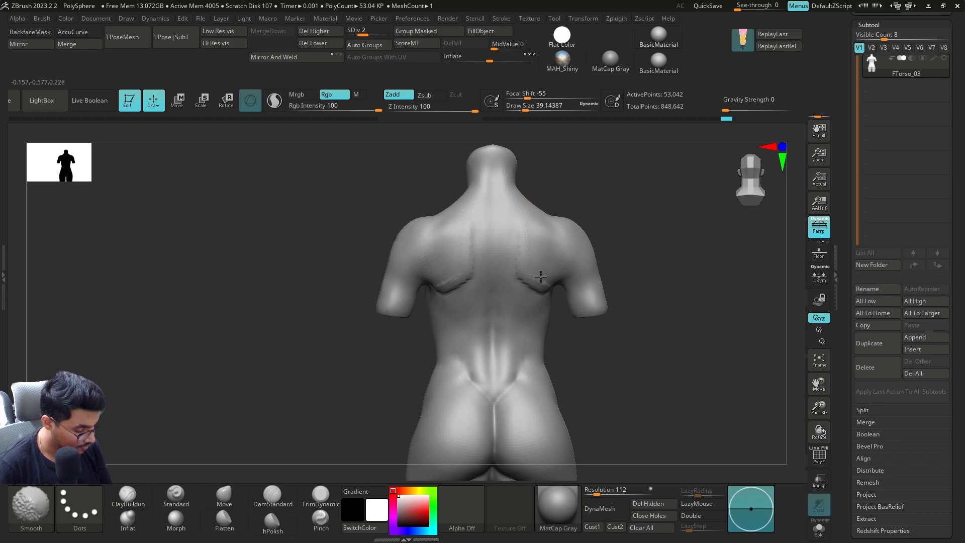
# Refine the lower edges of the shoulder blades at subdivision level 3 with a draw size of about 25.
pyautogui.press('d')
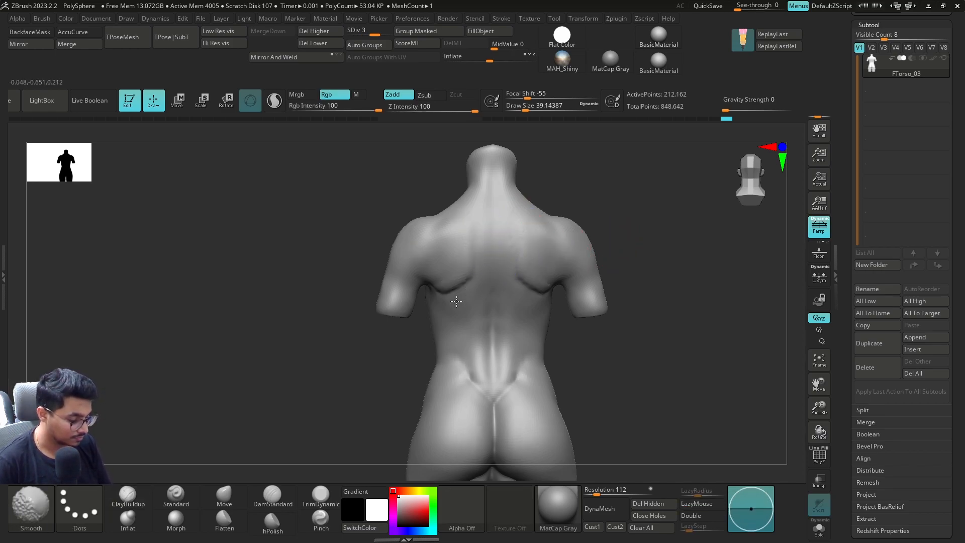
pyautogui.press('s')
pyautogui.moveTo(470, 286); pyautogui.dragTo(444, 284)
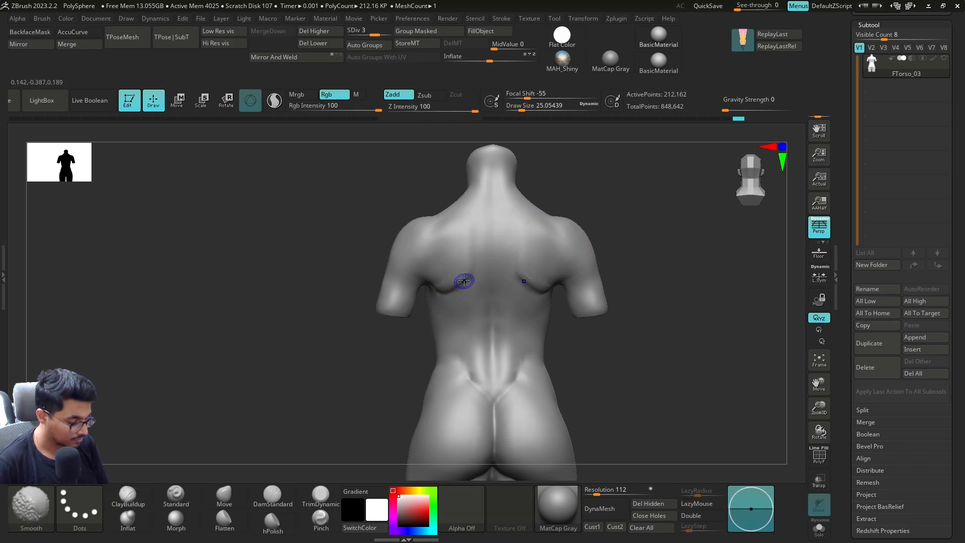
pyautogui.keyDown('shift'); pyautogui.moveTo(478, 220); pyautogui.dragTo(484, 232); pyautogui.keyUp('shift')
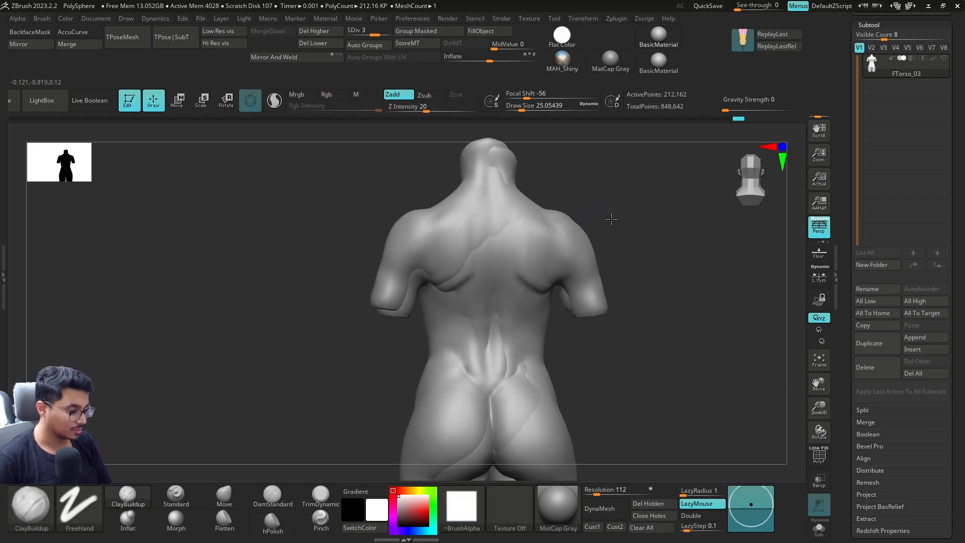
# Build up the inner borders of the shoulder blades with ClayBuildup at a draw size of about 39, and smooth the strokes.
pyautogui.keyDown('ctrl'); pyautogui.moveTo(635, 241); pyautogui.dragTo(633, 245, button='right'); pyautogui.keyUp('ctrl')
pyautogui.moveTo(586, 224)
pyautogui.keyDown('ctrl'); pyautogui.mouseDown(button='right')
pyautogui.moveTo(564, 228)
pyautogui.moveTo(557, 255)
pyautogui.mouseUp(button='right'); pyautogui.keyUp('ctrl')
pyautogui.press('s')
pyautogui.moveTo(557, 255); pyautogui.dragTo(560, 255)
pyautogui.moveTo(538, 196); pyautogui.dragTo(538, 205)
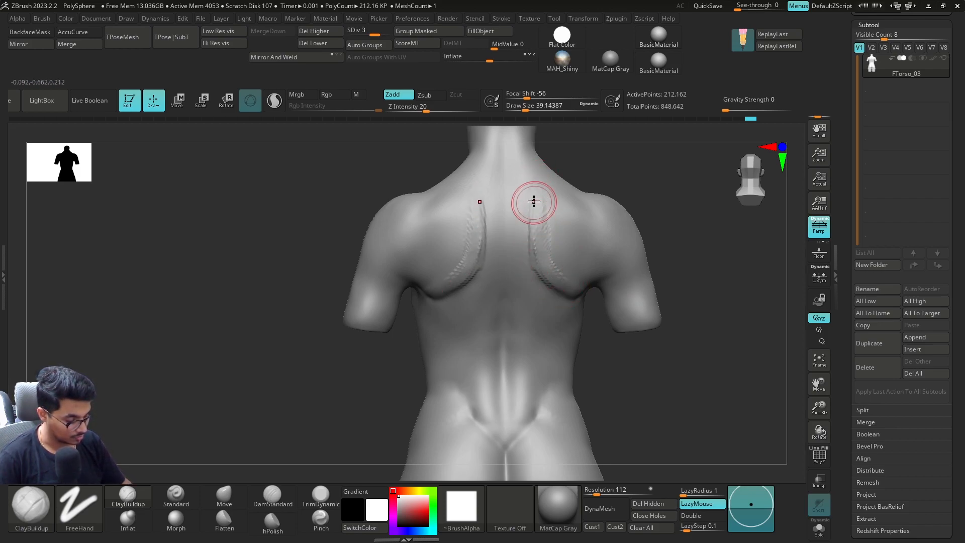
pyautogui.press('shift')
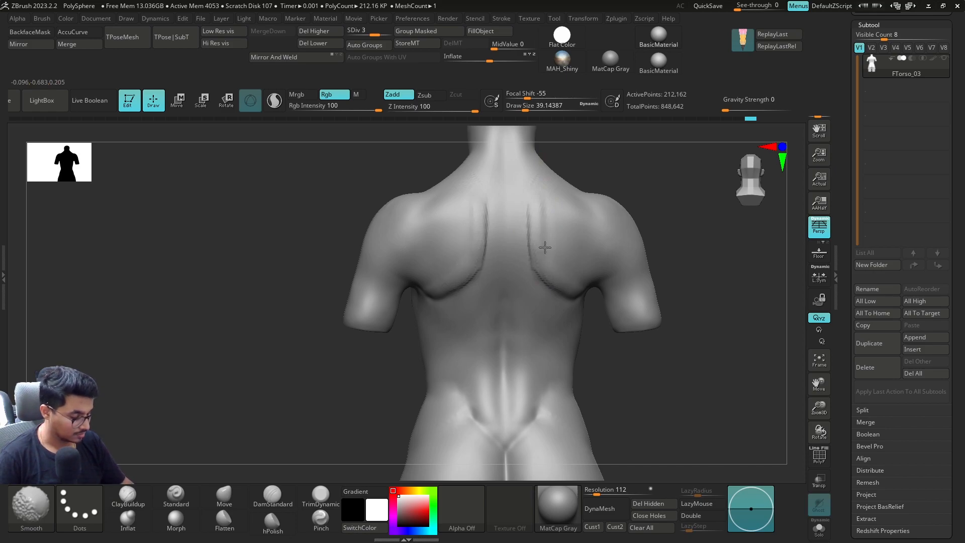
pyautogui.keyDown('shift'); pyautogui.moveTo(545, 249); pyautogui.dragTo(542, 275); pyautogui.keyUp('shift')
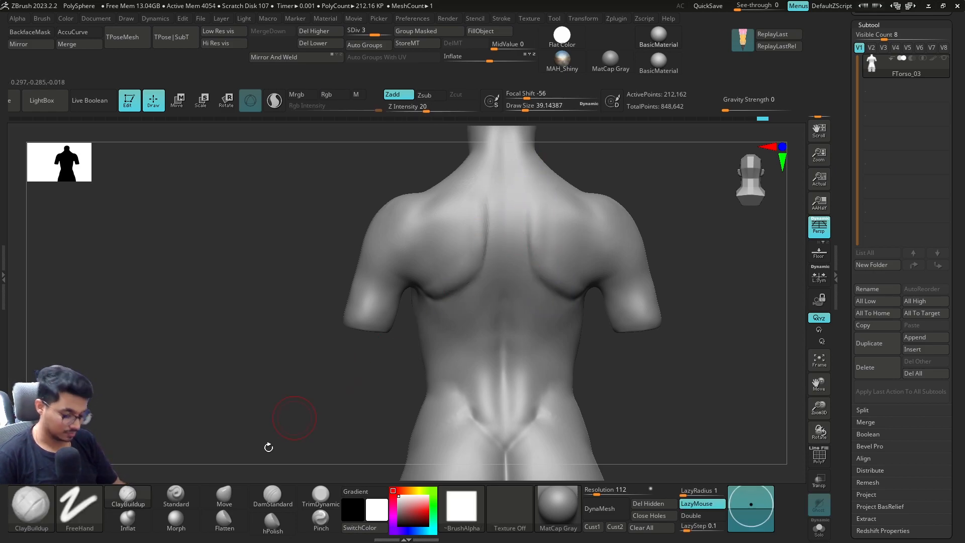
# Adjust the lower shoulder-blade edges with the Move brush, and add volume to the shoulder blades with the Standard brush at about 49.
pyautogui.press('b')
pyautogui.press('m')
pyautogui.press('v')
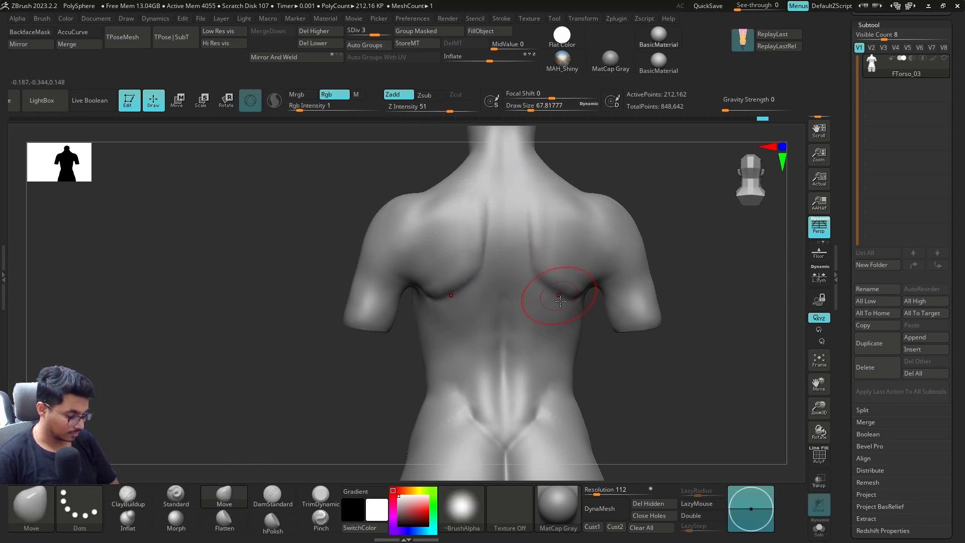
pyautogui.click(187, 504)
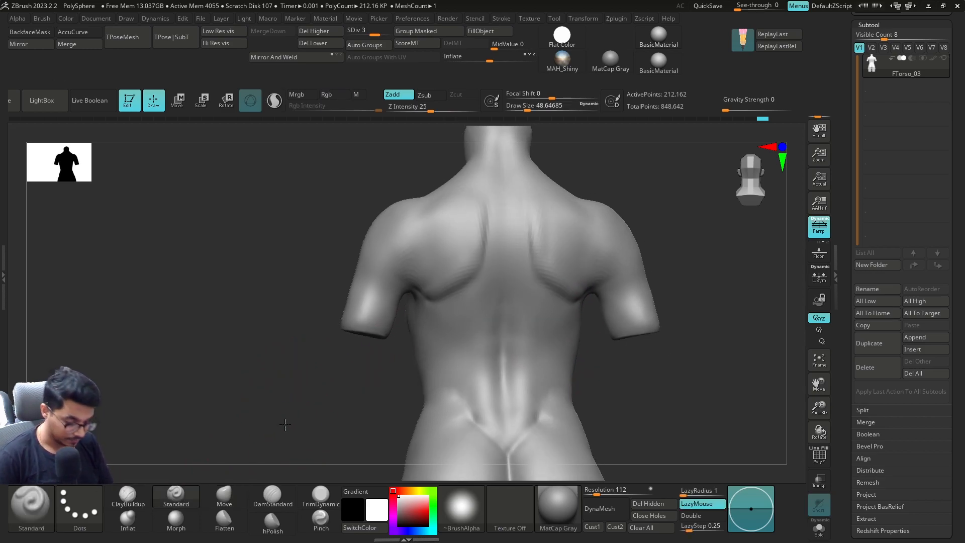
pyautogui.keyDown('alt'); pyautogui.moveTo(659, 357); pyautogui.dragTo(622, 357); pyautogui.keyUp('alt')
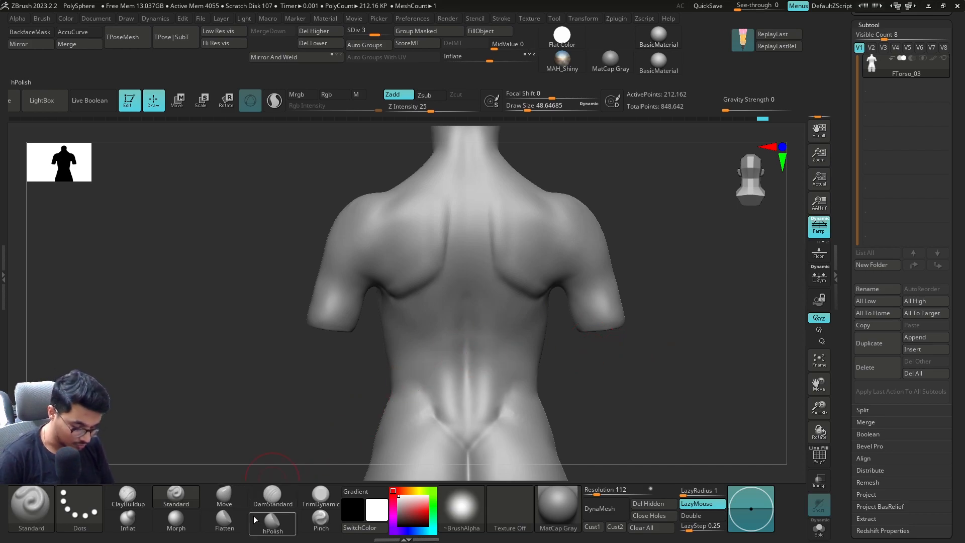
# Lower the torso to subdivision level 1, check its wireframe, and smooth the upper arms at a draw size of about 101.
pyautogui.hotkey('shift', 'd')
pyautogui.hotkey('shift', 'f')
pyautogui.hotkey('shift', 'f')
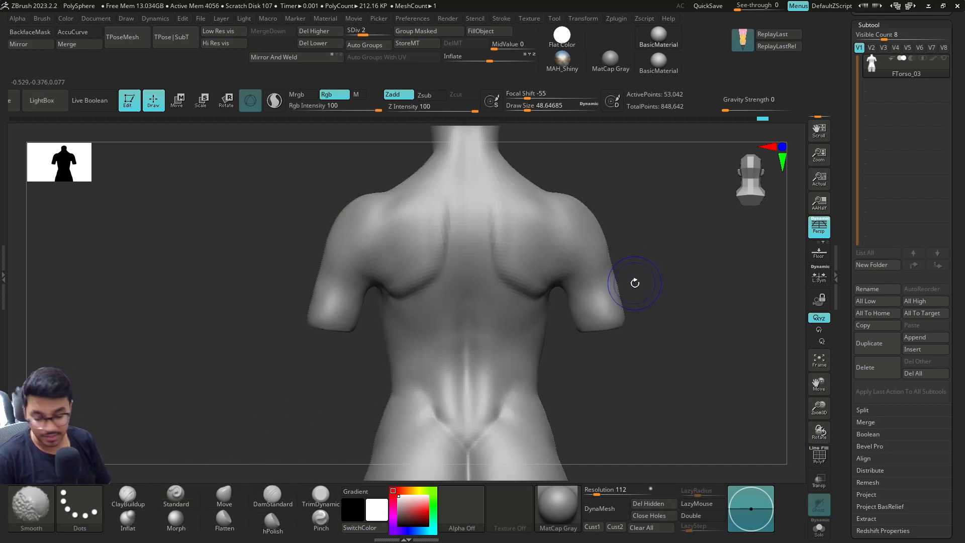
pyautogui.moveTo(638, 344)
pyautogui.keyDown('alt'); pyautogui.mouseDown()
pyautogui.moveTo(648, 271)
pyautogui.moveTo(628, 335)
pyautogui.mouseUp(); pyautogui.keyUp('alt')
pyautogui.moveTo(500, 332)
pyautogui.keyDown('ctrl'); pyautogui.mouseDown()
pyautogui.moveTo(520, 380)
pyautogui.moveTo(547, 384)
pyautogui.mouseUp(); pyautogui.keyUp('ctrl')
pyautogui.keyDown('ctrl'); pyautogui.moveTo(600, 347); pyautogui.dragTo(634, 246); pyautogui.keyUp('ctrl')
pyautogui.keyDown('alt'); pyautogui.moveTo(636, 232); pyautogui.dragTo(611, 307); pyautogui.keyUp('alt')
pyautogui.moveTo(545, 214)
pyautogui.keyDown('ctrl'); pyautogui.mouseDown()
pyautogui.moveTo(491, 249)
pyautogui.moveTo(545, 214)
pyautogui.mouseUp(); pyautogui.keyUp('ctrl')
pyautogui.keyDown('ctrl'); pyautogui.moveTo(568, 387); pyautogui.dragTo(646, 236); pyautogui.keyUp('ctrl')
pyautogui.press('s')
pyautogui.keyDown('alt'); pyautogui.moveTo(593, 332); pyautogui.dragTo(615, 285); pyautogui.keyUp('alt')
pyautogui.hotkey('shift', 'd')
pyautogui.hotkey('shift', 'f')
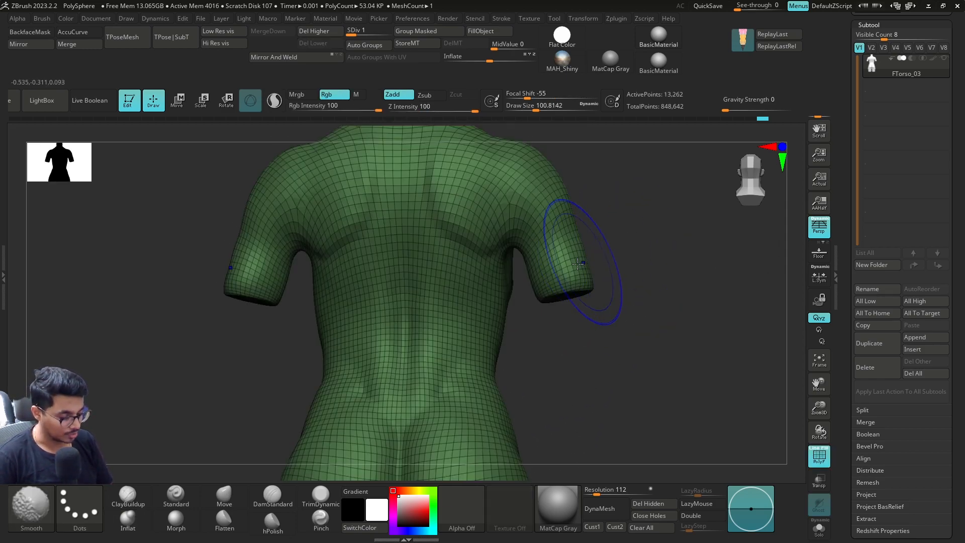
pyautogui.hotkey('shift', 'f')
# Inflate the armpit area with Inflat at a draw size of about 124, and smooth it at subdivision level 3.
pyautogui.press('s')
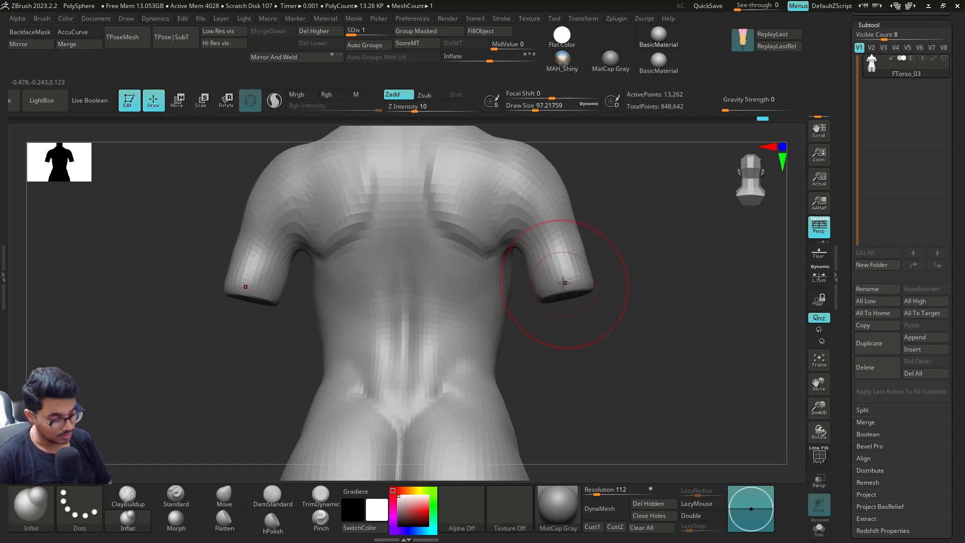
pyautogui.press('s')
pyautogui.moveTo(514, 300); pyautogui.dragTo(519, 300)
pyautogui.moveTo(531, 261); pyautogui.dragTo(515, 249)
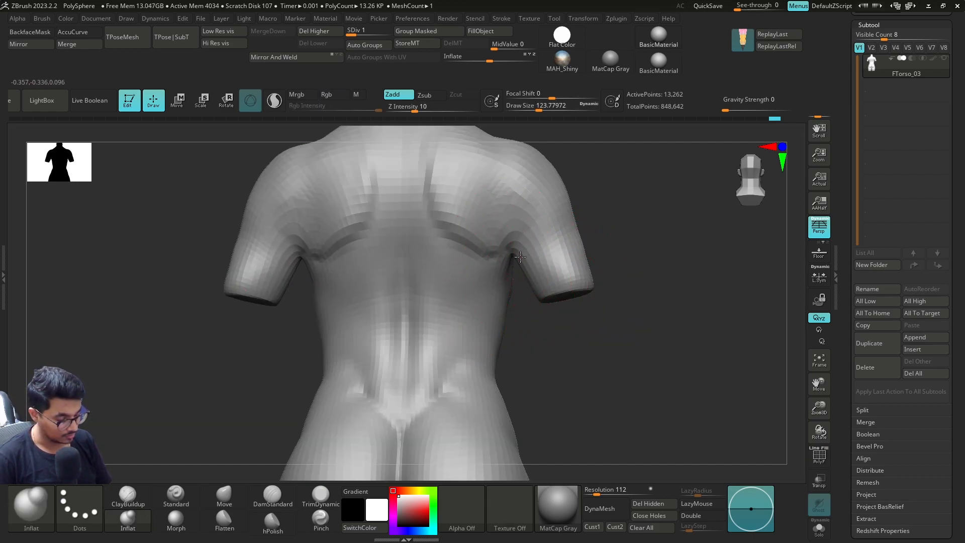
pyautogui.press('d')
pyautogui.press('d')
pyautogui.press('shift')
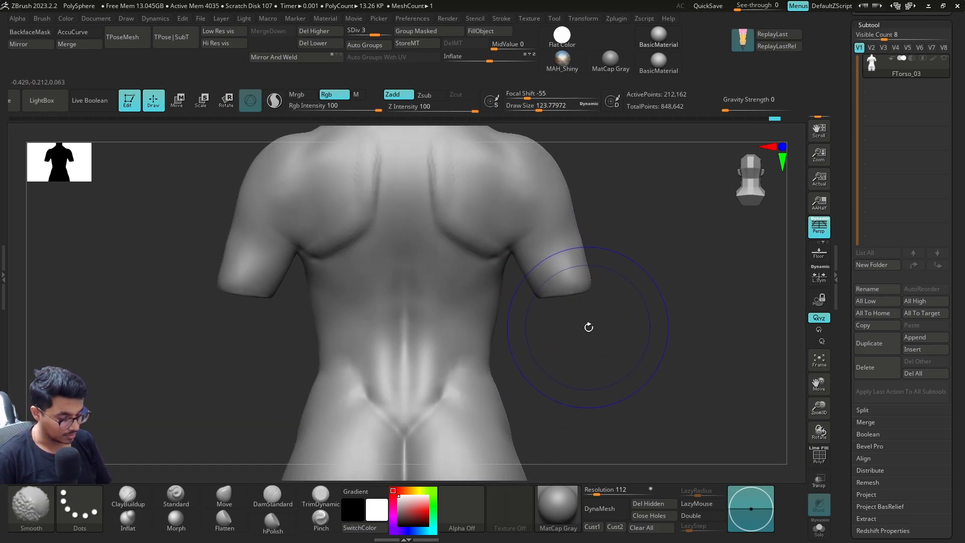
# Carve the rear armpit creases with DamStandard at a draw size of about 51, and smooth them toward the shoulders.
pyautogui.press('b')
pyautogui.press('d')
pyautogui.press('s')
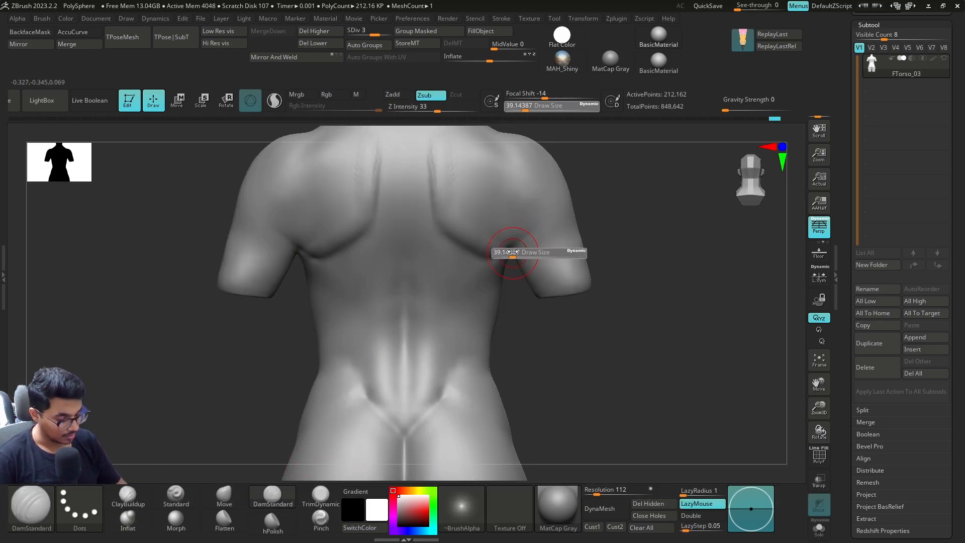
pyautogui.moveTo(512, 293); pyautogui.dragTo(537, 234)
pyautogui.press('shift')
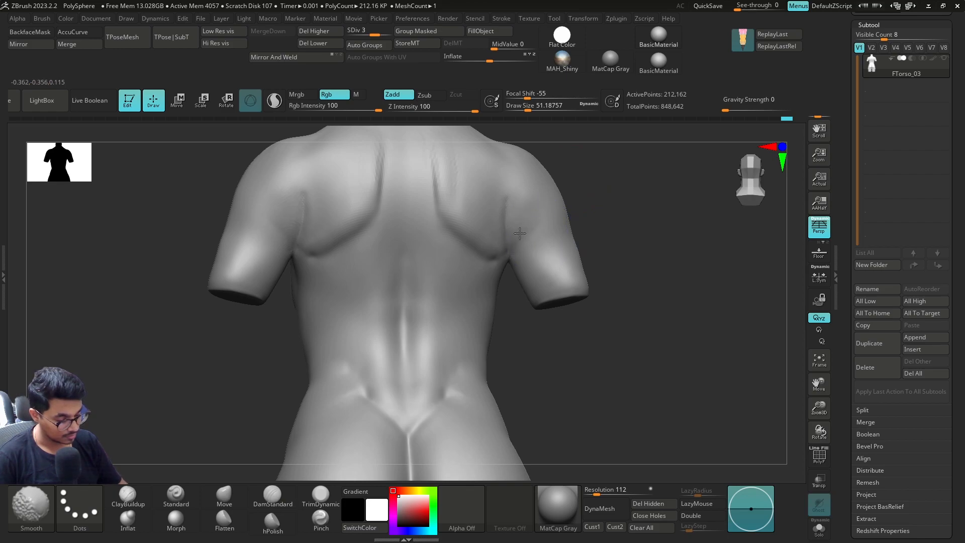
pyautogui.keyDown('shift'); pyautogui.moveTo(601, 213); pyautogui.dragTo(592, 206); pyautogui.keyUp('shift')
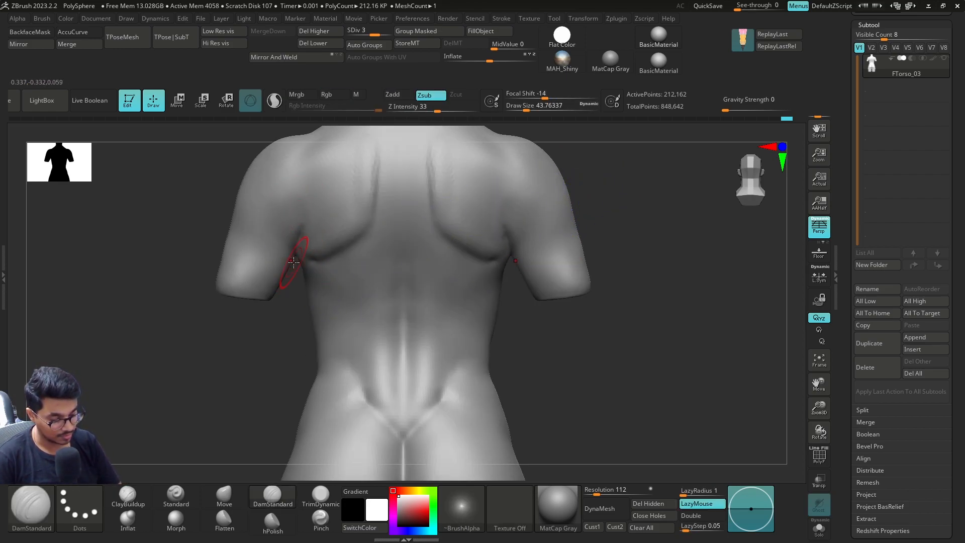
# Smooth the back below the armpits and around the shoulder blades at a draw size of about 44.
pyautogui.press('shift')
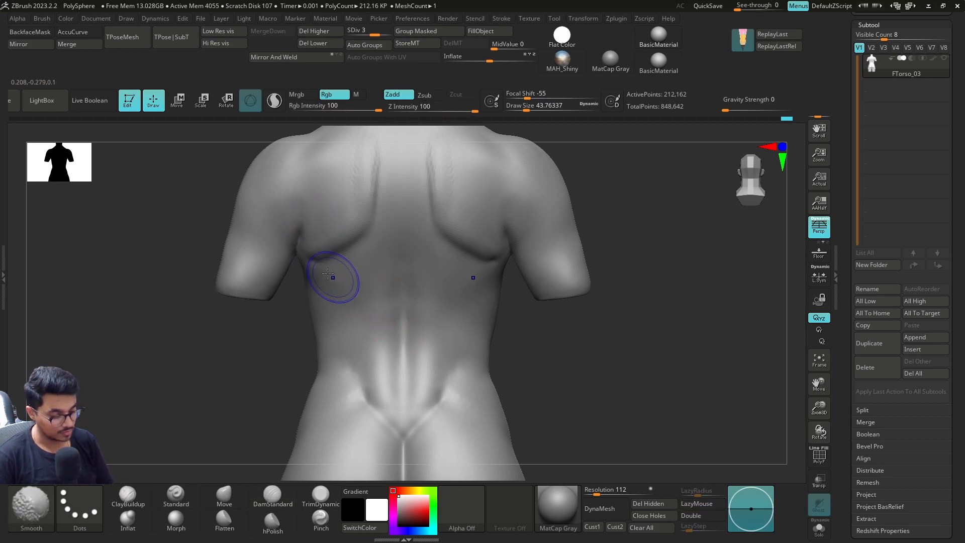
pyautogui.keyDown('shift'); pyautogui.moveTo(308, 274); pyautogui.dragTo(332, 299); pyautogui.keyUp('shift')
pyautogui.keyDown('alt'); pyautogui.moveTo(558, 312); pyautogui.dragTo(519, 289); pyautogui.keyUp('alt')
pyautogui.keyDown('shift'); pyautogui.moveTo(366, 246); pyautogui.dragTo(350, 216); pyautogui.keyUp('shift')
# Smooth the base of the neck from the front, and review the whole torso from behind.
pyautogui.moveTo(543, 241)
pyautogui.mouseDown()
pyautogui.moveTo(459, 258)
pyautogui.moveTo(502, 278)
pyautogui.moveTo(480, 282)
pyautogui.moveTo(508, 273)
pyautogui.mouseUp()
pyautogui.keyDown('alt'); pyautogui.moveTo(508, 272); pyautogui.dragTo(536, 345); pyautogui.keyUp('alt')
pyautogui.press('shift')
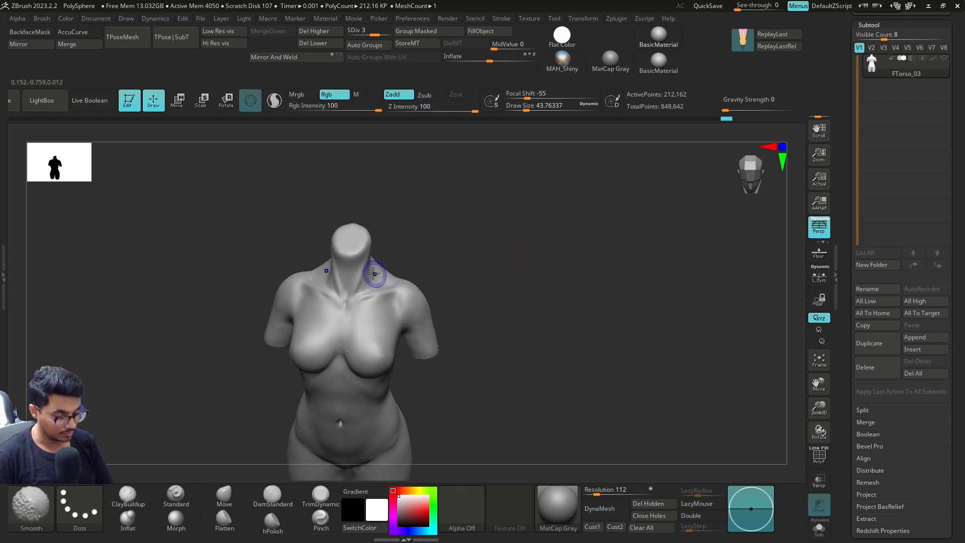
pyautogui.keyDown('shift'); pyautogui.moveTo(353, 281); pyautogui.dragTo(457, 261); pyautogui.keyUp('shift')
pyautogui.moveTo(509, 337)
pyautogui.keyDown('alt'); pyautogui.mouseDown()
pyautogui.moveTo(556, 237)
pyautogui.moveTo(491, 239)
pyautogui.moveTo(494, 278)
pyautogui.moveTo(517, 304)
pyautogui.moveTo(491, 308)
pyautogui.moveTo(545, 325)
pyautogui.moveTo(609, 326)
pyautogui.moveTo(576, 324)
pyautogui.mouseUp(); pyautogui.keyUp('alt')
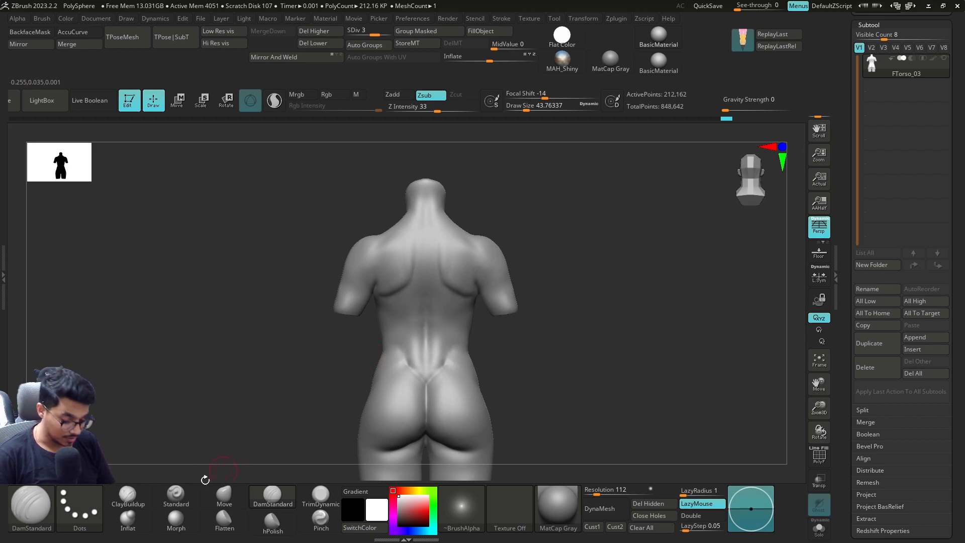
# Build up the muscle mass beside the spine on the lower back with ClayBuildup at subdivision level 2, draw size about 44, and smooth it.
pyautogui.click(128, 496)
pyautogui.hotkey('shift', 'd')
pyautogui.moveTo(510, 357); pyautogui.dragTo(474, 341)
pyautogui.press('s')
pyautogui.moveTo(426, 306); pyautogui.dragTo(444, 320)
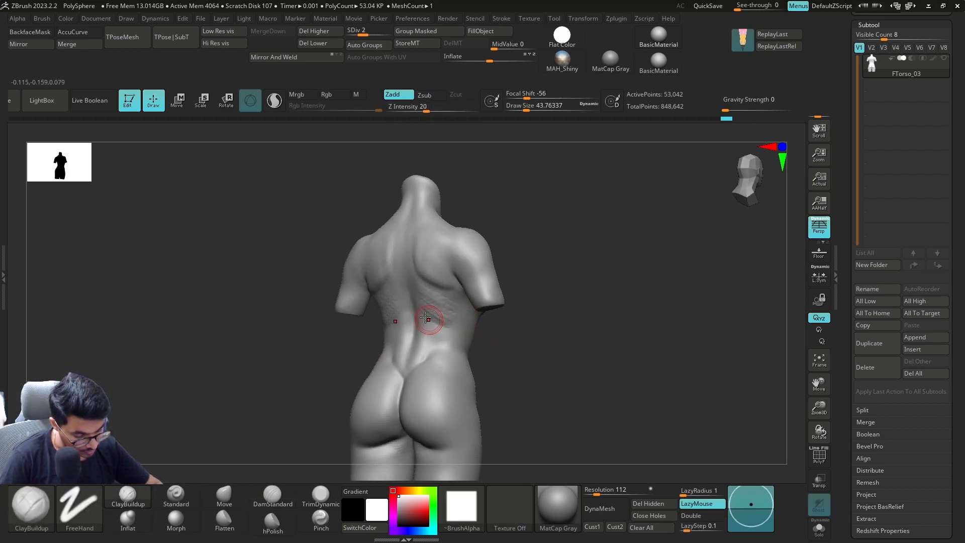
pyautogui.press('shift')
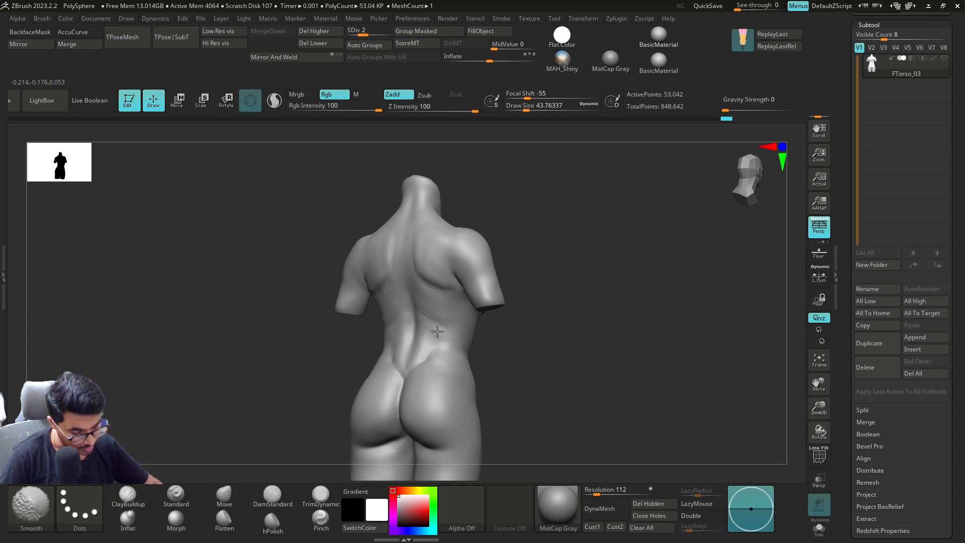
pyautogui.moveTo(527, 282)
pyautogui.mouseDown()
pyautogui.moveTo(431, 330)
pyautogui.moveTo(459, 323)
pyautogui.mouseUp()
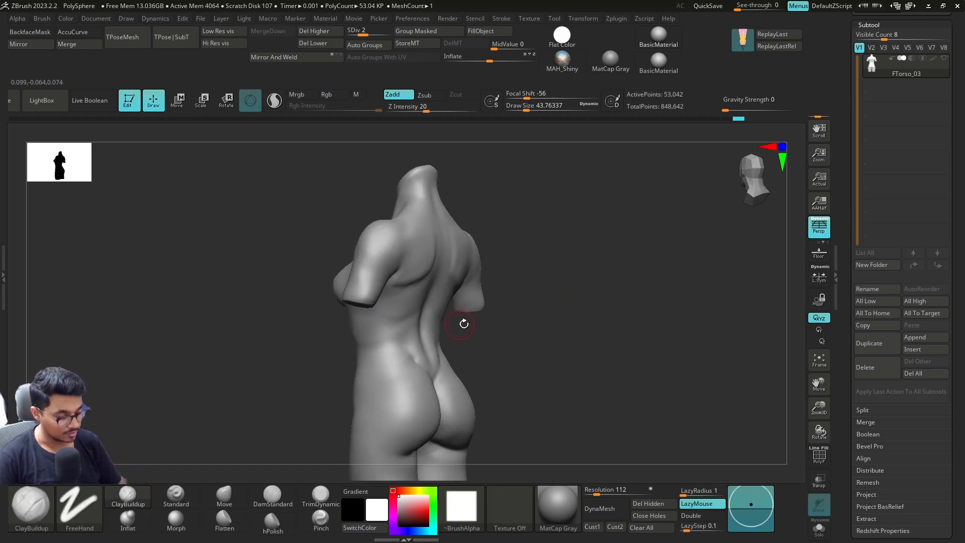
pyautogui.moveTo(381, 314)
pyautogui.mouseDown()
pyautogui.moveTo(485, 314)
pyautogui.moveTo(512, 357)
pyautogui.moveTo(437, 318)
pyautogui.moveTo(551, 301)
pyautogui.moveTo(549, 313)
pyautogui.mouseUp()
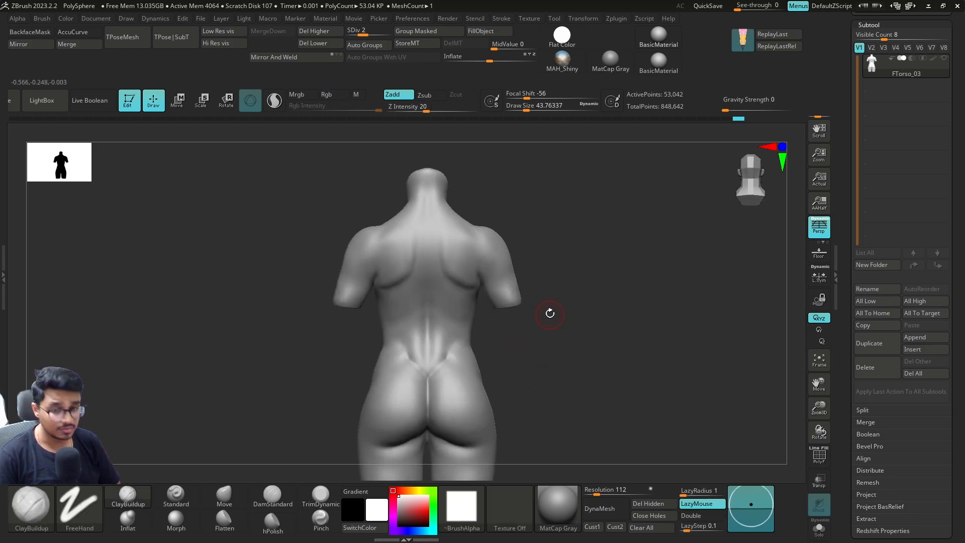
# Build up two ridges along the upper spine and nape with ClayBuildup at a draw size of about 25, and smooth them at about 35.
pyautogui.keyDown('alt'); pyautogui.moveTo(564, 262); pyautogui.dragTo(556, 290); pyautogui.keyUp('alt')
pyautogui.press('s')
pyautogui.moveTo(428, 280); pyautogui.dragTo(425, 281)
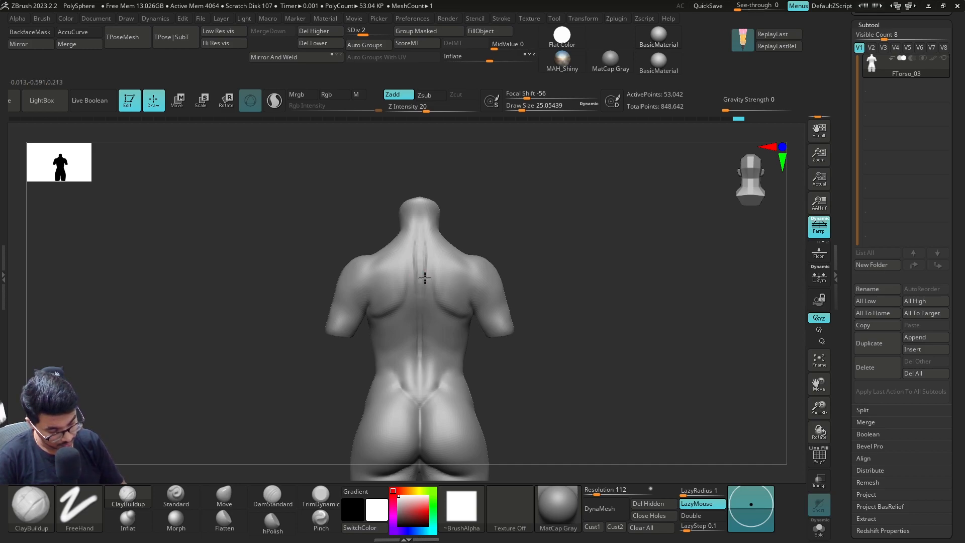
pyautogui.press('shift')
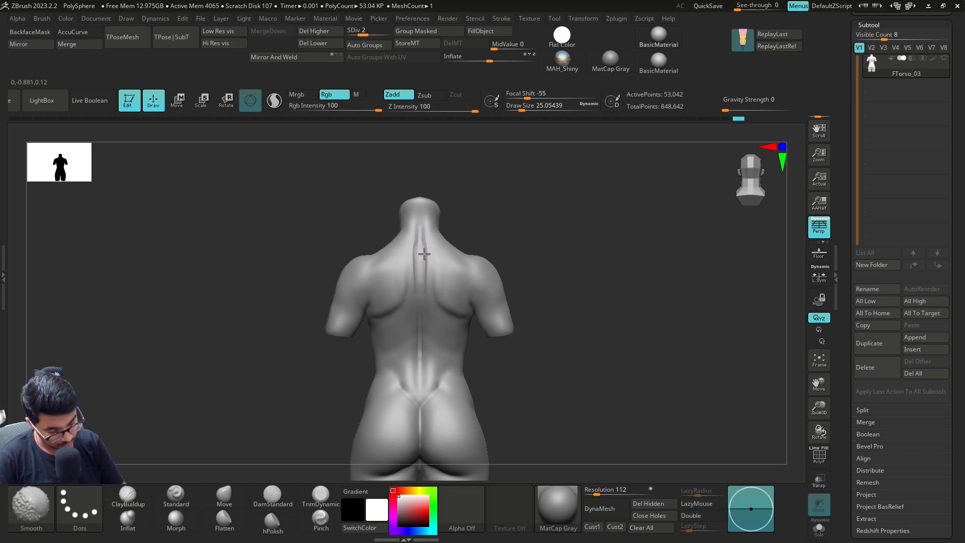
pyautogui.press(']')
pyautogui.moveTo(485, 375)
pyautogui.mouseDown()
pyautogui.moveTo(517, 366)
pyautogui.moveTo(513, 385)
pyautogui.moveTo(534, 382)
pyautogui.moveTo(576, 430)
pyautogui.mouseUp()
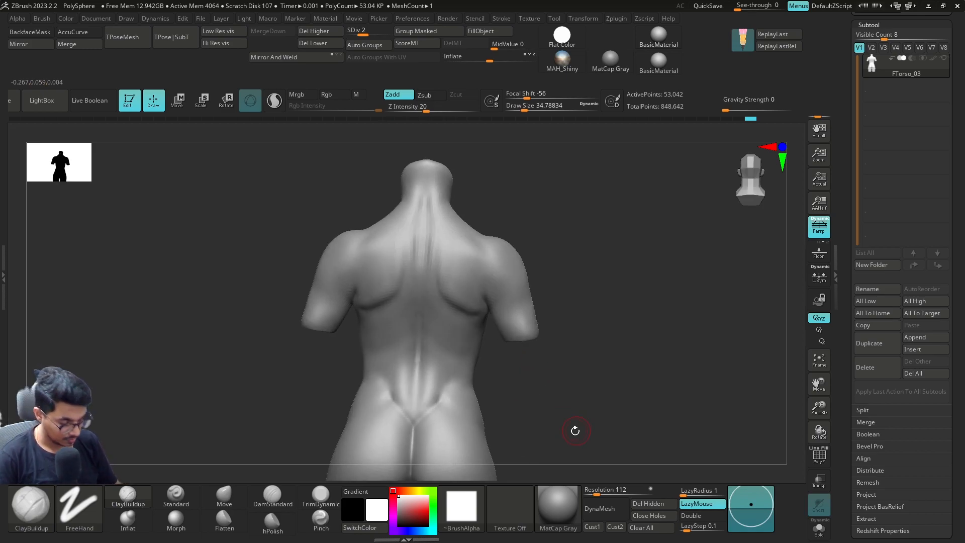
# Carve the V-shaped creases above the buttocks with DamStandard at subdivision level 4 and a draw size of about 35.
pyautogui.click(280, 493)
pyautogui.press('f')
pyautogui.press('d')
pyautogui.press('d')
pyautogui.keyDown('alt'); pyautogui.moveTo(502, 338); pyautogui.dragTo(503, 349); pyautogui.keyUp('alt')
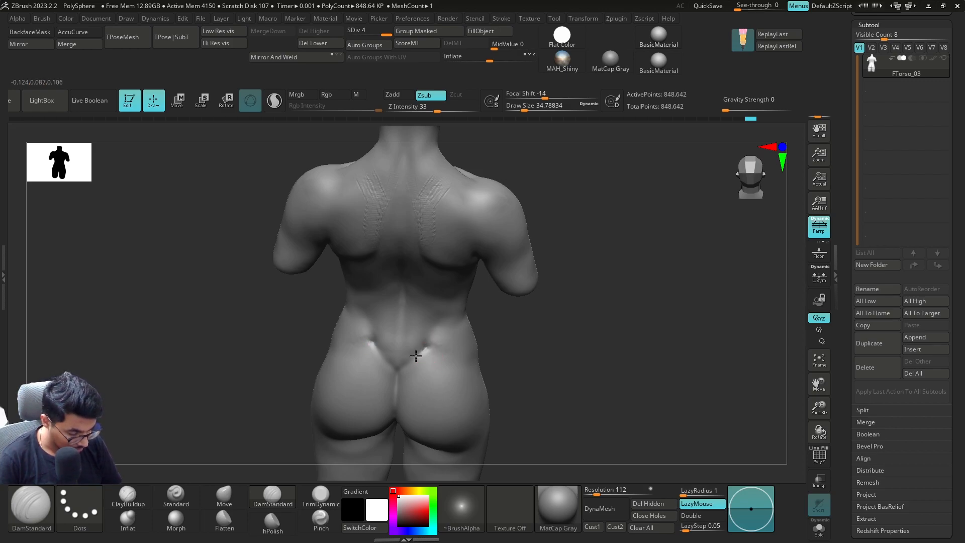
pyautogui.moveTo(502, 365); pyautogui.dragTo(502, 307)
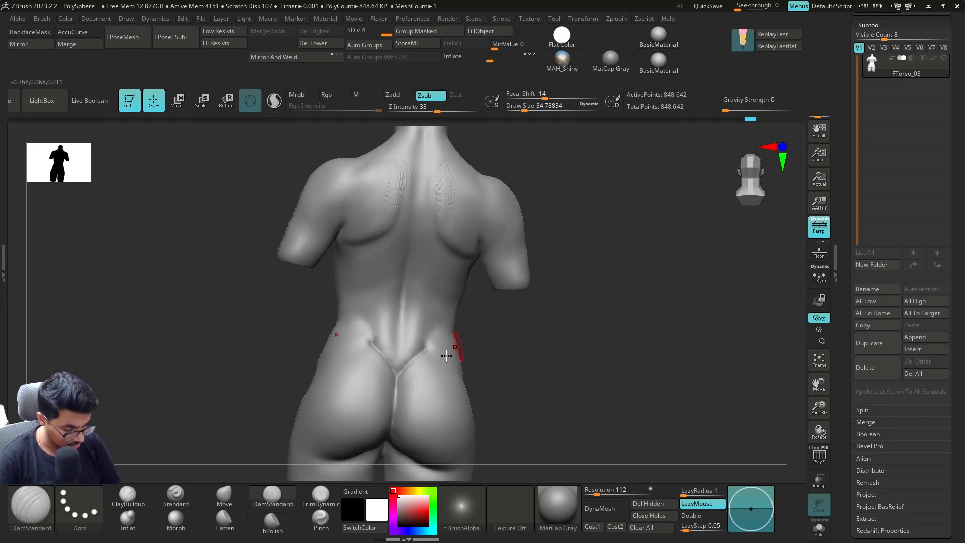
# Deepen the folds under the buttocks with DamStandard at a draw size of about 71, and smooth their edges.
pyautogui.moveTo(505, 397); pyautogui.dragTo(484, 340)
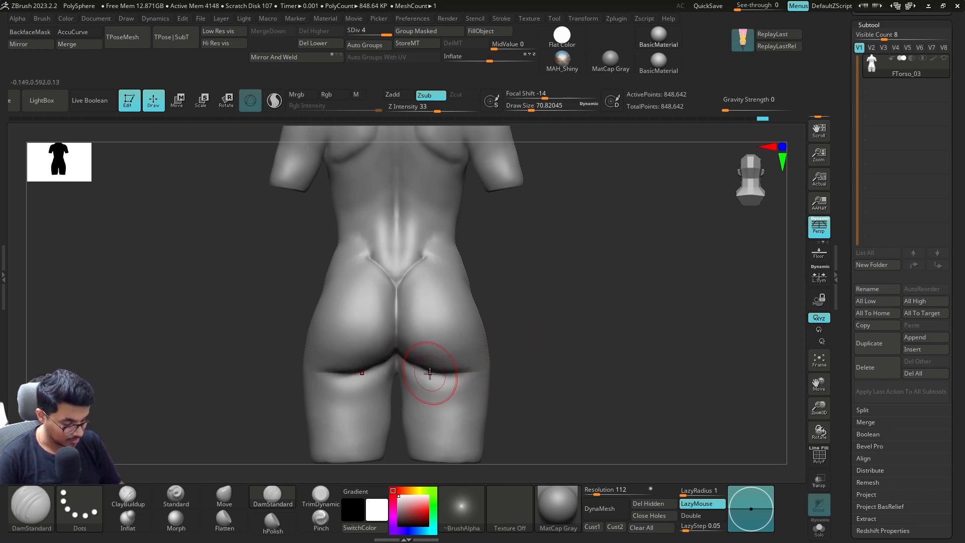
pyautogui.press('shift')
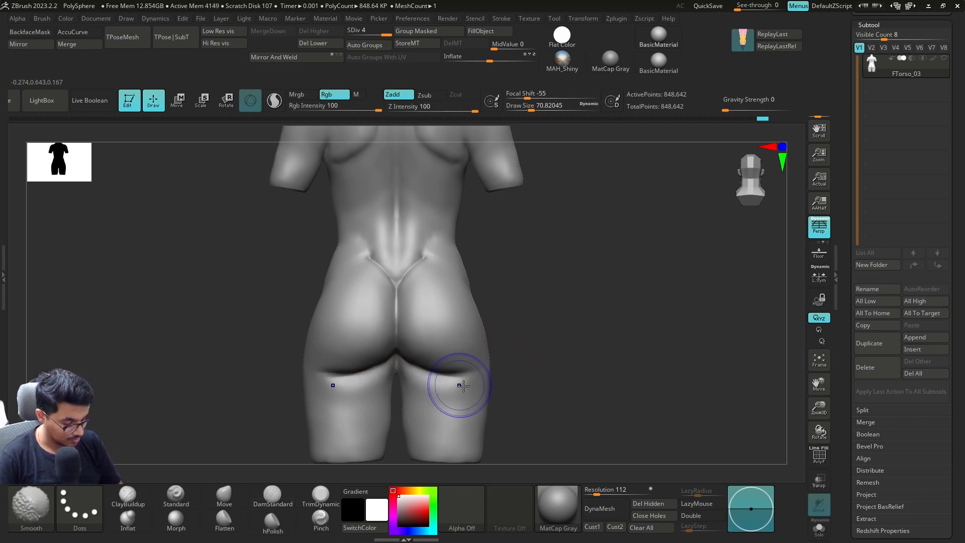
pyautogui.press('shift')
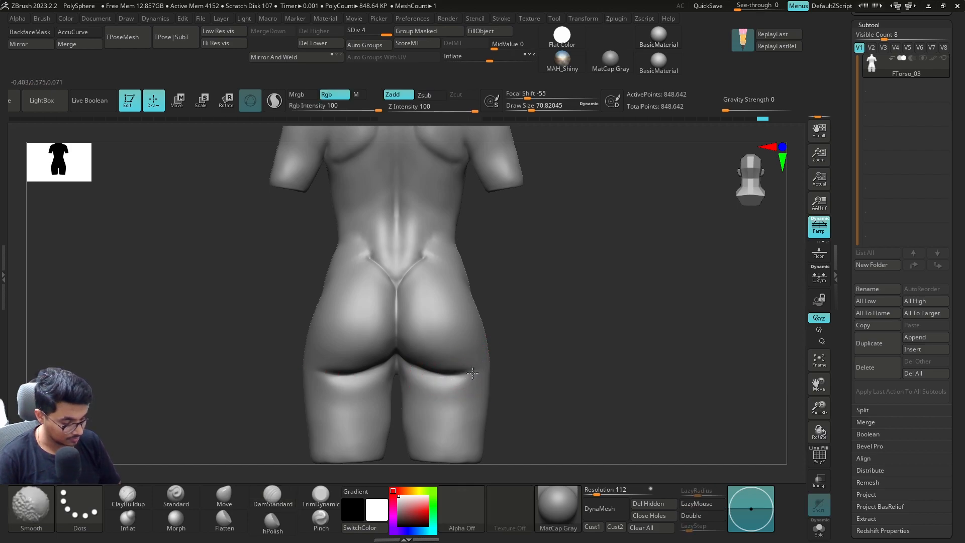
pyautogui.keyDown('shift'); pyautogui.moveTo(435, 371); pyautogui.dragTo(419, 359); pyautogui.keyUp('shift')
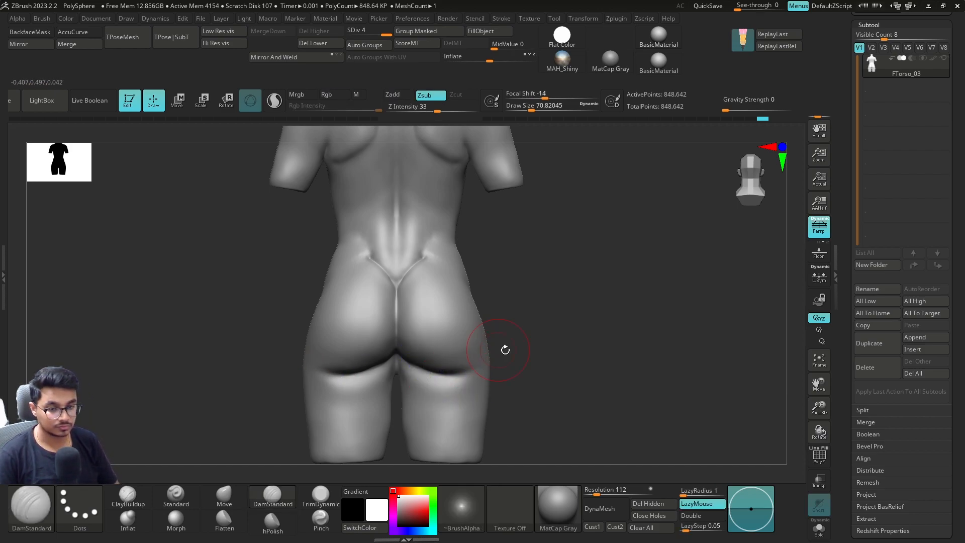
# Smooth the sides of the hips and thighs at draw sizes from about 71 to 87.
pyautogui.moveTo(499, 347); pyautogui.dragTo(501, 335)
pyautogui.press('shift')
pyautogui.moveTo(542, 297)
pyautogui.mouseDown()
pyautogui.moveTo(514, 288)
pyautogui.moveTo(547, 288)
pyautogui.mouseUp()
pyautogui.press('shift')
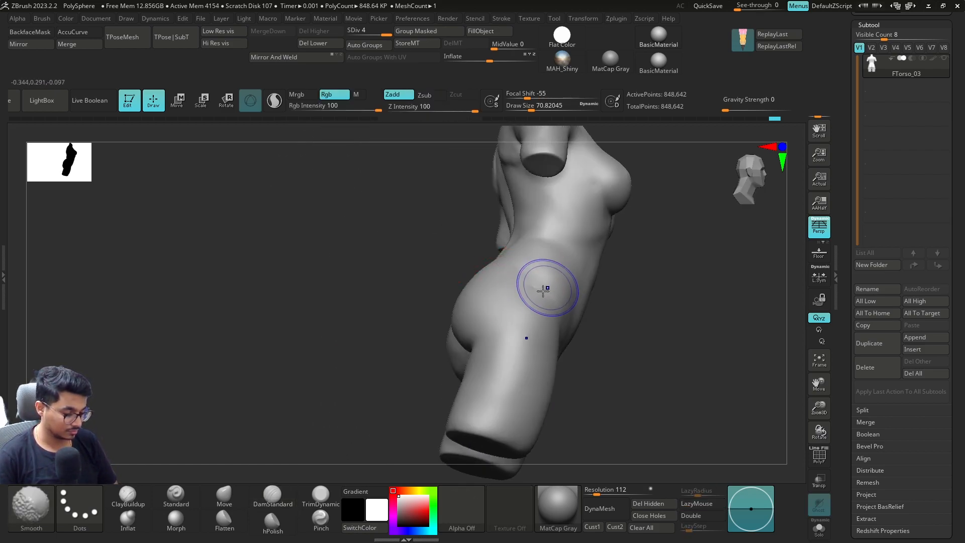
pyautogui.moveTo(583, 373); pyautogui.dragTo(584, 409)
pyautogui.press('shift')
pyautogui.moveTo(530, 377)
pyautogui.mouseDown()
pyautogui.moveTo(664, 330)
pyautogui.moveTo(638, 329)
pyautogui.moveTo(689, 301)
pyautogui.moveTo(588, 372)
pyautogui.moveTo(588, 404)
pyautogui.mouseUp()
pyautogui.moveTo(515, 351)
pyautogui.keyDown('alt'); pyautogui.mouseDown()
pyautogui.moveTo(538, 366)
pyautogui.moveTo(528, 355)
pyautogui.mouseUp(); pyautogui.keyUp('alt')
pyautogui.keyDown('shift'); pyautogui.moveTo(485, 376); pyautogui.dragTo(482, 358); pyautogui.keyUp('shift')
pyautogui.moveTo(522, 402); pyautogui.dragTo(536, 351)
pyautogui.moveTo(448, 405); pyautogui.dragTo(441, 388)
pyautogui.moveTo(529, 362); pyautogui.dragTo(546, 334)
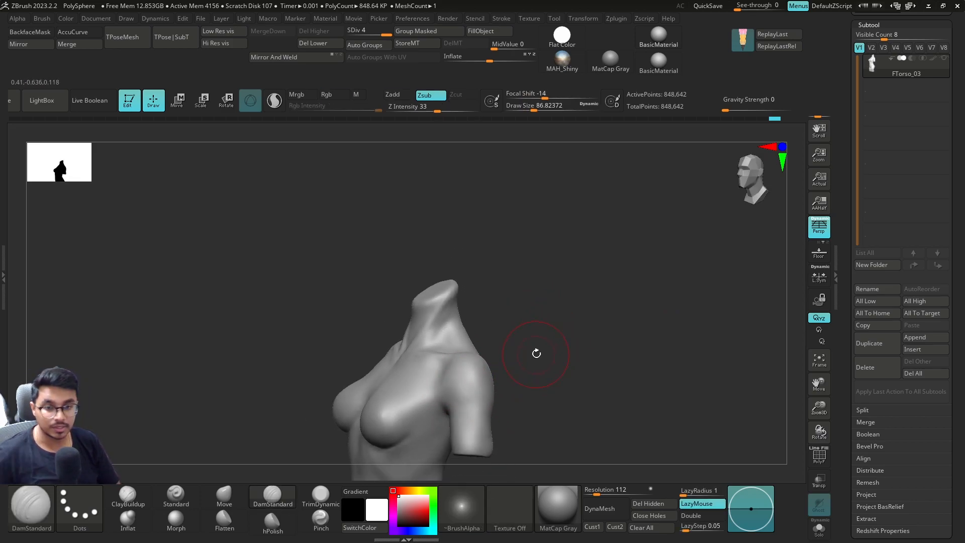
# Carve the lower edge of the shoulder muscle on the upper arm with DamStandard at a draw size of about 87, and smooth it at subdivision level 2.
pyautogui.moveTo(500, 356); pyautogui.dragTo(508, 386)
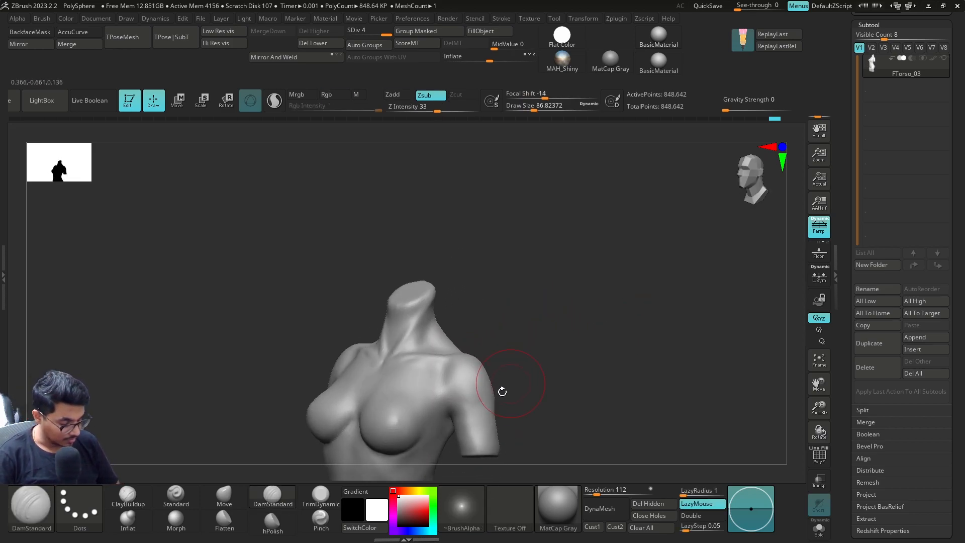
pyautogui.moveTo(452, 405); pyautogui.dragTo(484, 426)
pyautogui.moveTo(526, 406); pyautogui.dragTo(506, 405)
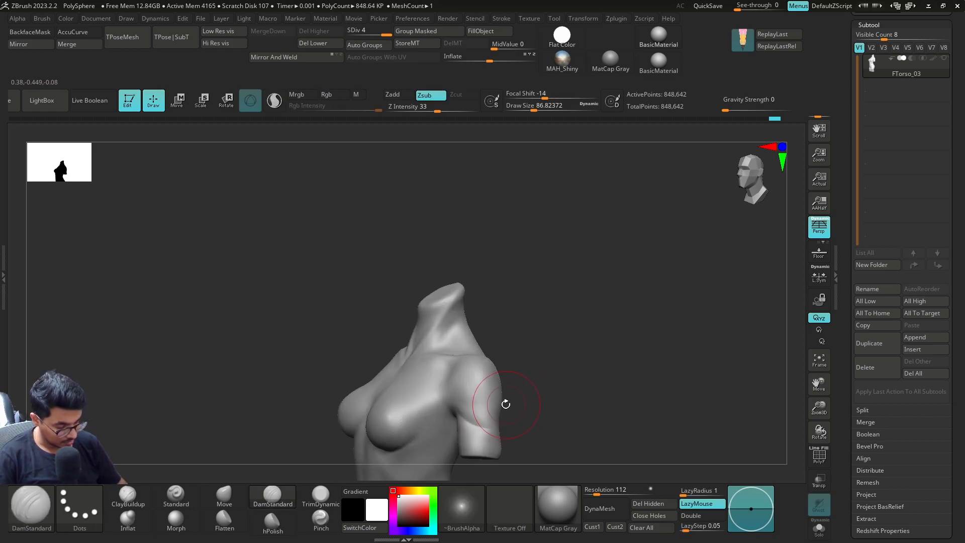
pyautogui.press('shift')
pyautogui.hotkey('shift', 'd')
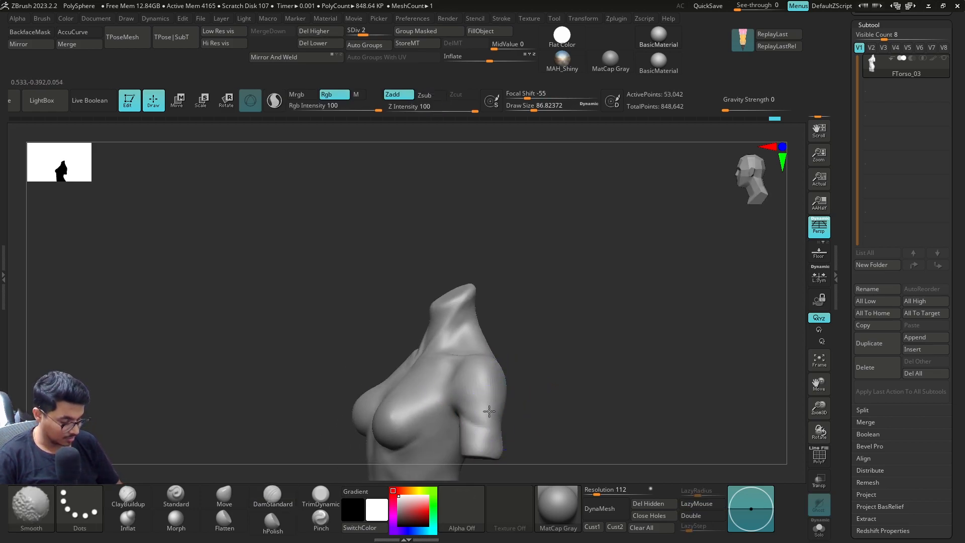
# Smooth the back of the upper arms and shoulders at subdivision level 3.
pyautogui.moveTo(527, 405); pyautogui.dragTo(539, 416)
pyautogui.moveTo(610, 420); pyautogui.dragTo(598, 402)
pyautogui.moveTo(537, 408); pyautogui.dragTo(541, 428)
pyautogui.moveTo(621, 372)
pyautogui.mouseDown()
pyautogui.moveTo(635, 355)
pyautogui.moveTo(610, 407)
pyautogui.moveTo(638, 309)
pyautogui.mouseUp()
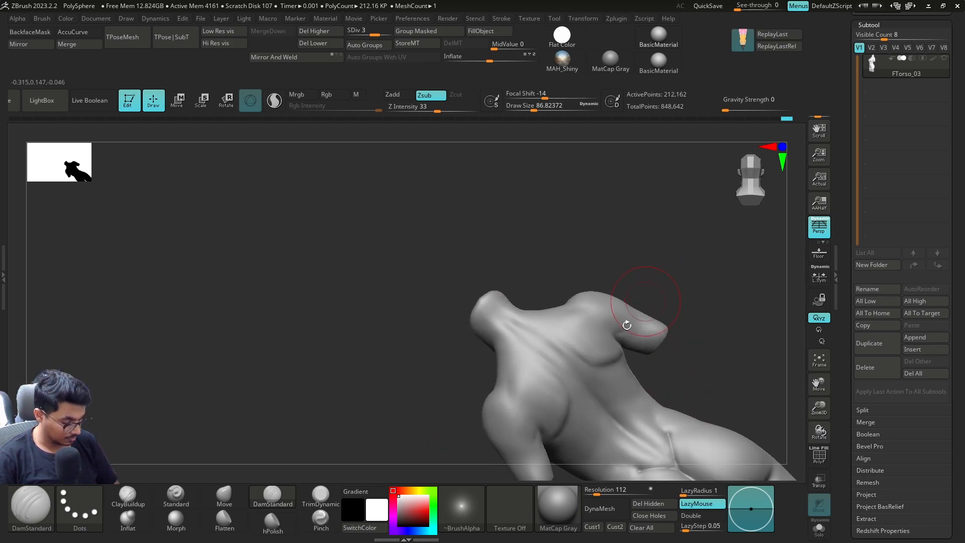
pyautogui.keyDown('alt'); pyautogui.moveTo(648, 374); pyautogui.dragTo(653, 340); pyautogui.keyUp('alt')
pyautogui.moveTo(541, 424)
pyautogui.keyDown('shift'); pyautogui.mouseDown()
pyautogui.moveTo(533, 419)
pyautogui.moveTo(505, 447)
pyautogui.mouseUp(); pyautogui.keyUp('shift')
pyautogui.moveTo(658, 367); pyautogui.dragTo(670, 352)
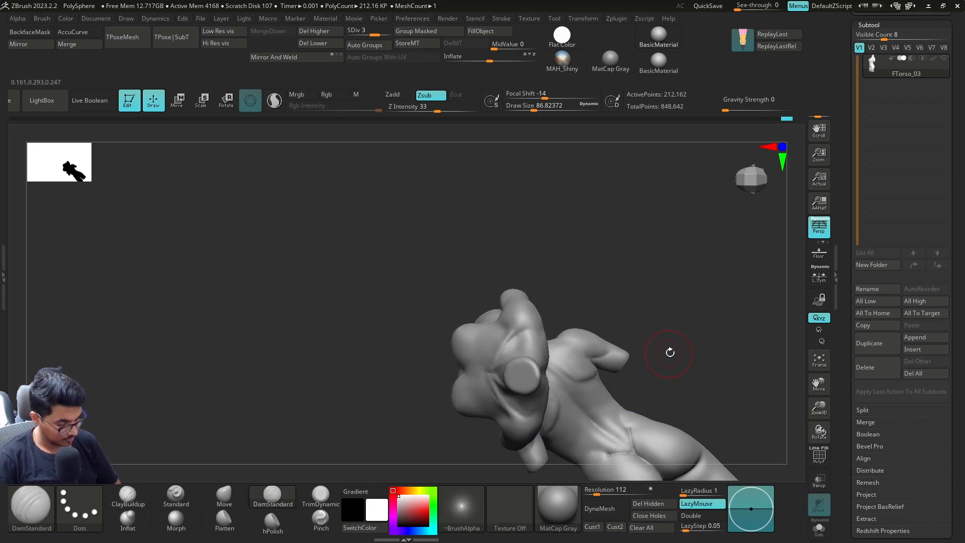
pyautogui.moveTo(679, 295)
pyautogui.mouseDown()
pyautogui.moveTo(664, 314)
pyautogui.moveTo(644, 301)
pyautogui.moveTo(607, 318)
pyautogui.moveTo(628, 322)
pyautogui.moveTo(653, 295)
pyautogui.moveTo(650, 314)
pyautogui.moveTo(661, 296)
pyautogui.moveTo(644, 284)
pyautogui.moveTo(643, 302)
pyautogui.mouseUp()
# Build up the rear of the upper arms with ClayBuildup at a draw size of about 77, and smooth them at subdivision level 2.
pyautogui.click(128, 496)
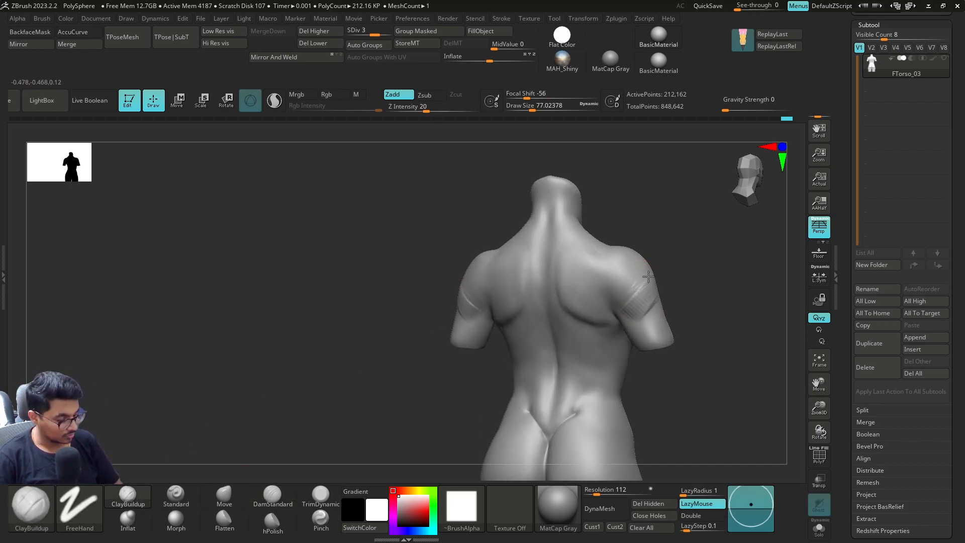
pyautogui.hotkey('shift', 'd')
pyautogui.press('g')
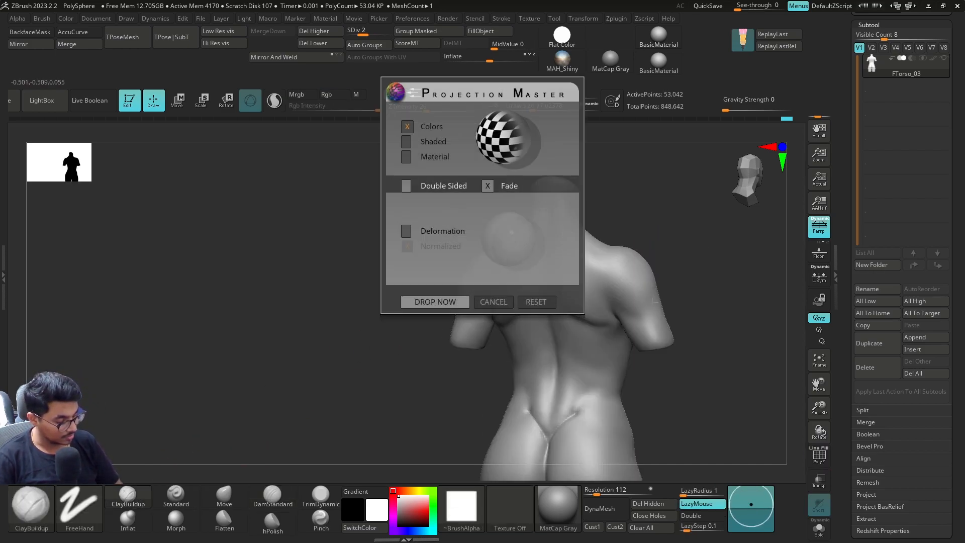
pyautogui.click(494, 301)
pyautogui.moveTo(636, 295)
pyautogui.mouseDown()
pyautogui.moveTo(642, 264)
pyautogui.moveTo(673, 274)
pyautogui.moveTo(636, 258)
pyautogui.moveTo(656, 297)
pyautogui.moveTo(703, 295)
pyautogui.moveTo(642, 333)
pyautogui.moveTo(685, 323)
pyautogui.moveTo(624, 304)
pyautogui.moveTo(637, 381)
pyautogui.mouseUp()
pyautogui.press('shift')
# Try to adjust the neck and shoulder contours from the front with the Move brush at a draw size of about 83.
pyautogui.click(224, 496)
pyautogui.keyDown('alt'); pyautogui.moveTo(319, 381); pyautogui.dragTo(363, 447); pyautogui.keyUp('alt')
pyautogui.press('s')
pyautogui.moveTo(522, 308)
pyautogui.mouseDown()
pyautogui.moveTo(549, 274)
pyautogui.moveTo(619, 255)
pyautogui.mouseUp()
pyautogui.press('shift')
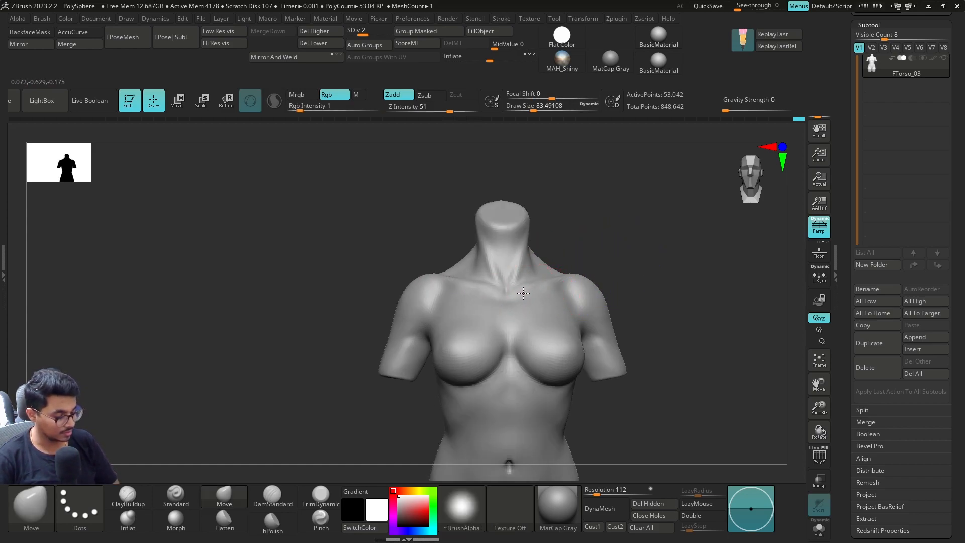
# Undo the last five shape changes on the torso.
pyautogui.hotkey('ctrl', 'z')
pyautogui.hotkey('ctrl', 'z')
pyautogui.hotkey('ctrl', 'z')
pyautogui.hotkey('ctrl', 'z')
pyautogui.hotkey('ctrl', 'z')
pyautogui.moveTo(667, 294)
pyautogui.keyDown('alt'); pyautogui.mouseDown()
pyautogui.moveTo(672, 312)
pyautogui.moveTo(583, 270)
pyautogui.moveTo(553, 276)
pyautogui.mouseUp(); pyautogui.keyUp('alt')
pyautogui.keyDown('shift'); pyautogui.moveTo(554, 275); pyautogui.dragTo(562, 316, button='right'); pyautogui.keyUp('shift')
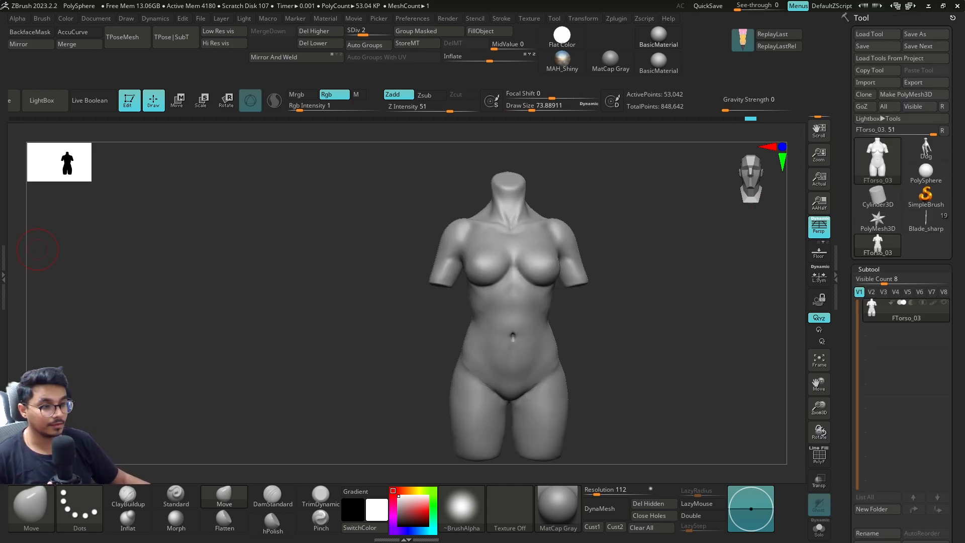
# Mask the body below the waist with a lasso at subdivision level 1, soften the mask edge, and activate the transform gizmo.
pyautogui.moveTo(652, 301)
pyautogui.mouseDown(button='right')
pyautogui.moveTo(642, 309)
pyautogui.moveTo(648, 321)
pyautogui.mouseUp(button='right')
pyautogui.press('s')
pyautogui.keyDown('alt'); pyautogui.moveTo(633, 363); pyautogui.dragTo(633, 318, button='right'); pyautogui.keyUp('alt')
pyautogui.press('s')
pyautogui.moveTo(634, 326); pyautogui.dragTo(625, 325)
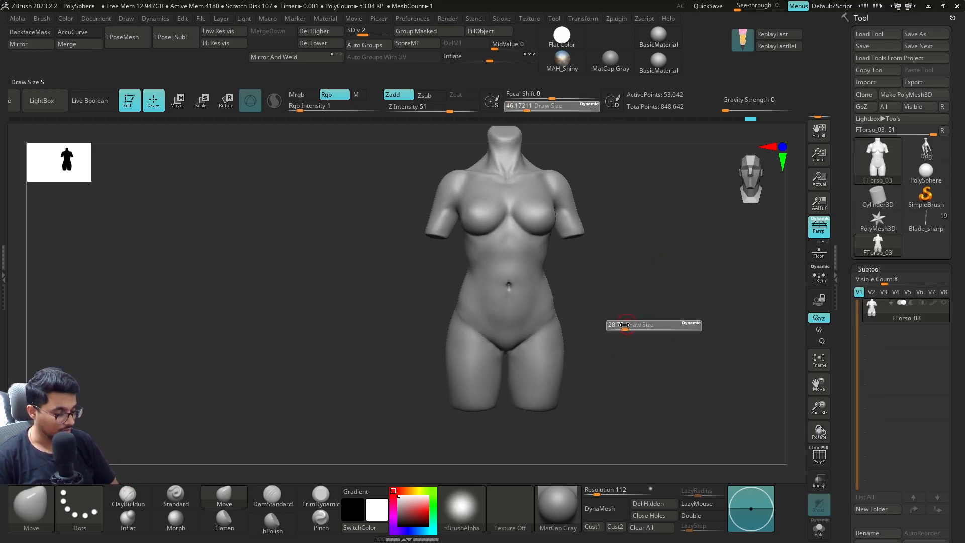
pyautogui.press('ctrl')
pyautogui.hotkey('shift', 'd')
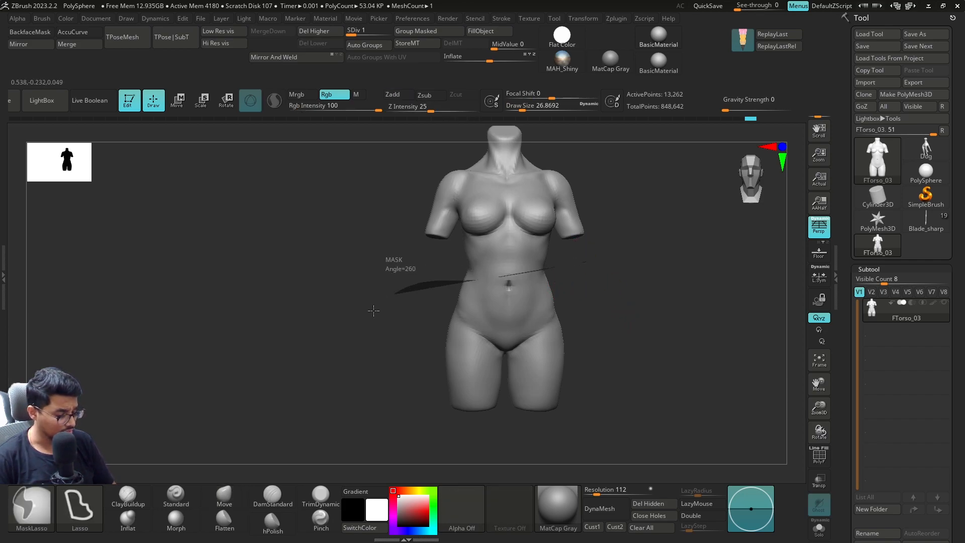
pyautogui.moveTo(573, 275)
pyautogui.keyDown('ctrl'); pyautogui.mouseDown()
pyautogui.moveTo(356, 338)
pyautogui.moveTo(643, 316)
pyautogui.mouseUp(); pyautogui.keyUp('ctrl')
pyautogui.keyDown('ctrl'); pyautogui.click(548, 315); pyautogui.keyUp('ctrl')
pyautogui.keyDown('ctrl'); pyautogui.click(580, 304); pyautogui.keyUp('ctrl')
pyautogui.keyDown('ctrl'); pyautogui.click(549, 322); pyautogui.keyUp('ctrl')
pyautogui.keyDown('ctrl'); pyautogui.click(585, 305); pyautogui.keyUp('ctrl')
pyautogui.press('w')
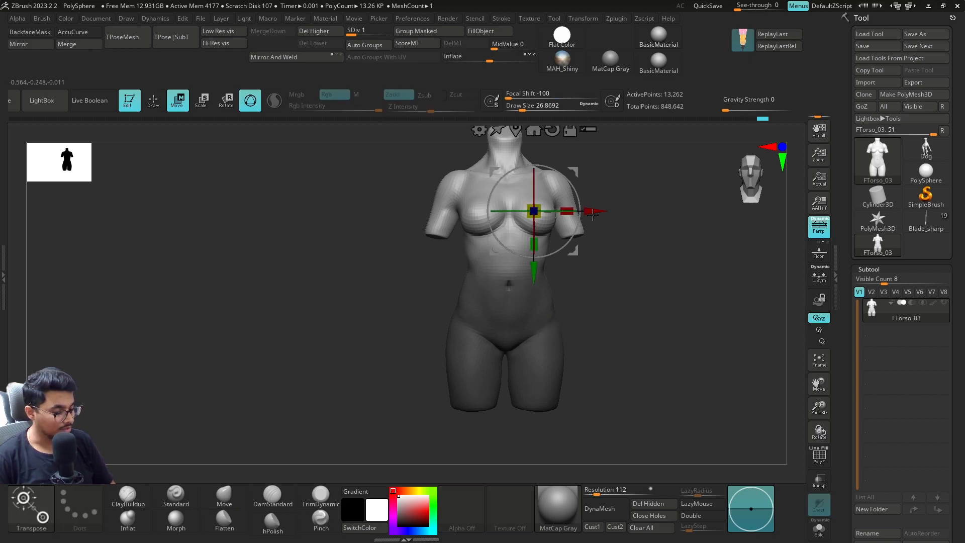
# Reposition the gizmo's pivot and rotate the unmasked upper body at the waist.
pyautogui.keyDown('alt'); pyautogui.moveTo(590, 127); pyautogui.dragTo(582, 197, button='right'); pyautogui.keyUp('alt')
pyautogui.click(507, 197)
pyautogui.keyDown('alt'); pyautogui.click(515, 195); pyautogui.keyUp('alt')
pyautogui.keyDown('alt'); pyautogui.moveTo(497, 215); pyautogui.dragTo(497, 262); pyautogui.keyUp('alt')
pyautogui.moveTo(534, 326)
pyautogui.mouseDown()
pyautogui.moveTo(490, 304)
pyautogui.moveTo(520, 314)
pyautogui.moveTo(514, 322)
pyautogui.mouseUp()
# Invert the mask to protect the upper body, soften its edge, tilt the pelvis and legs with the gizmo, and clear the mask.
pyautogui.press('q')
pyautogui.keyDown('ctrl'); pyautogui.click(581, 355); pyautogui.keyUp('ctrl')
pyautogui.keyDown('ctrl'); pyautogui.click(589, 323); pyautogui.keyUp('ctrl')
pyautogui.press('e')
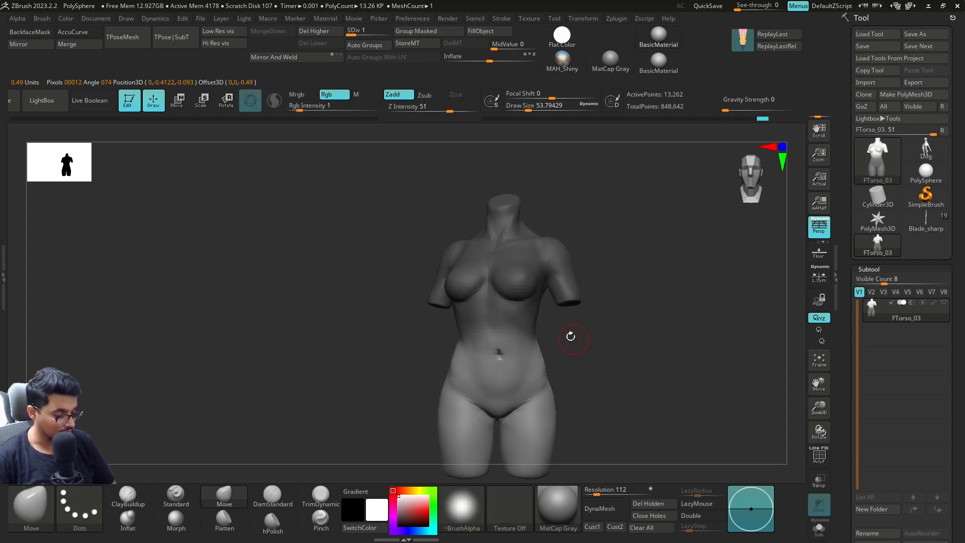
pyautogui.keyDown('ctrl'); pyautogui.click(553, 334); pyautogui.keyUp('ctrl')
pyautogui.moveTo(535, 337)
pyautogui.mouseDown()
pyautogui.moveTo(534, 346)
pyautogui.moveTo(536, 304)
pyautogui.moveTo(590, 344)
pyautogui.mouseUp()
pyautogui.keyDown('ctrl'); pyautogui.click(555, 341); pyautogui.keyUp('ctrl')
pyautogui.press('q')
pyautogui.keyDown('ctrl'); pyautogui.moveTo(590, 345); pyautogui.dragTo(594, 325, button='right'); pyautogui.keyUp('ctrl')
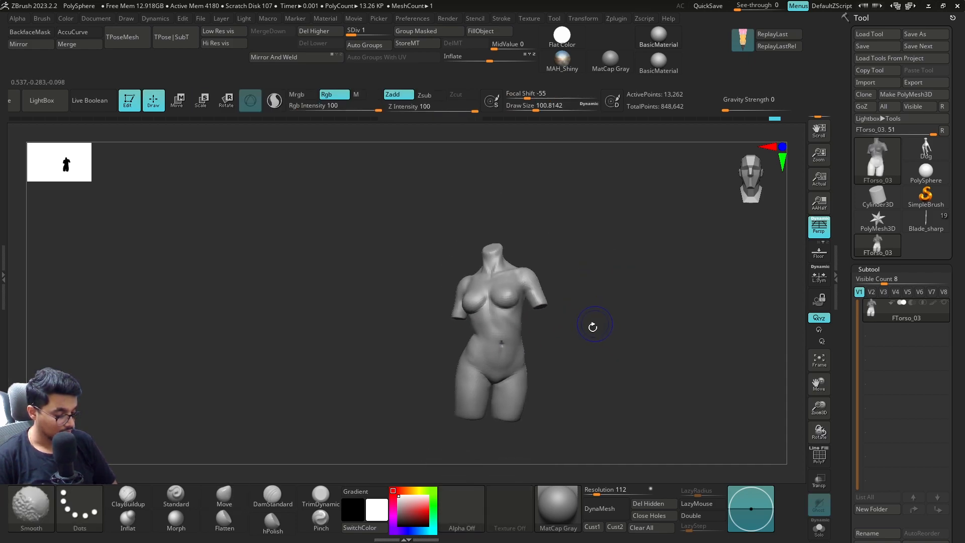
# Reshape the waist and hip contours of the posed torso with the Move brush.
pyautogui.press('b')
pyautogui.press('m')
pyautogui.press('v')
pyautogui.keyDown('ctrl'); pyautogui.moveTo(529, 346); pyautogui.dragTo(586, 351, button='right'); pyautogui.keyUp('ctrl')
pyautogui.press('s')
pyautogui.moveTo(556, 289)
pyautogui.mouseDown(button='right')
pyautogui.moveTo(565, 295)
pyautogui.moveTo(543, 319)
pyautogui.mouseUp(button='right')
pyautogui.press('s')
pyautogui.moveTo(565, 289); pyautogui.dragTo(552, 289)
# Refine the abdomen and side profile with the Move brush at draw sizes of about 163 and 46.
pyautogui.moveTo(595, 303); pyautogui.dragTo(537, 314, button='right')
pyautogui.press('s')
pyautogui.moveTo(526, 360); pyautogui.dragTo(533, 359)
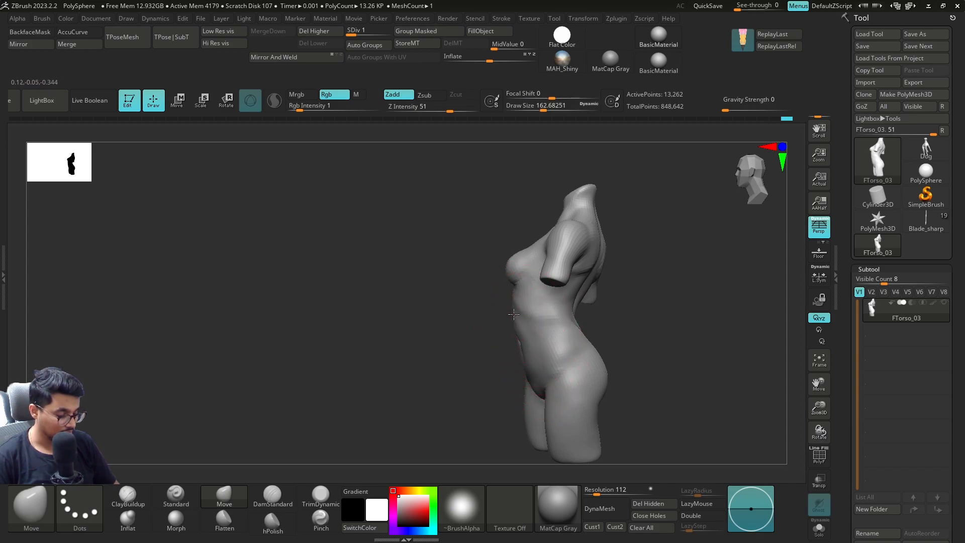
pyautogui.moveTo(517, 302)
pyautogui.mouseDown(button='right')
pyautogui.moveTo(564, 333)
pyautogui.moveTo(549, 313)
pyautogui.moveTo(520, 301)
pyautogui.moveTo(547, 306)
pyautogui.mouseUp(button='right')
pyautogui.press('s')
pyautogui.moveTo(548, 306); pyautogui.dragTo(541, 306)
pyautogui.moveTo(578, 290)
pyautogui.mouseDown(button='right')
pyautogui.moveTo(542, 296)
pyautogui.moveTo(569, 302)
pyautogui.mouseUp(button='right')
pyautogui.moveTo(515, 289)
pyautogui.mouseDown(button='right')
pyautogui.moveTo(635, 280)
pyautogui.moveTo(490, 287)
pyautogui.moveTo(538, 327)
pyautogui.moveTo(507, 351)
pyautogui.mouseUp(button='right')
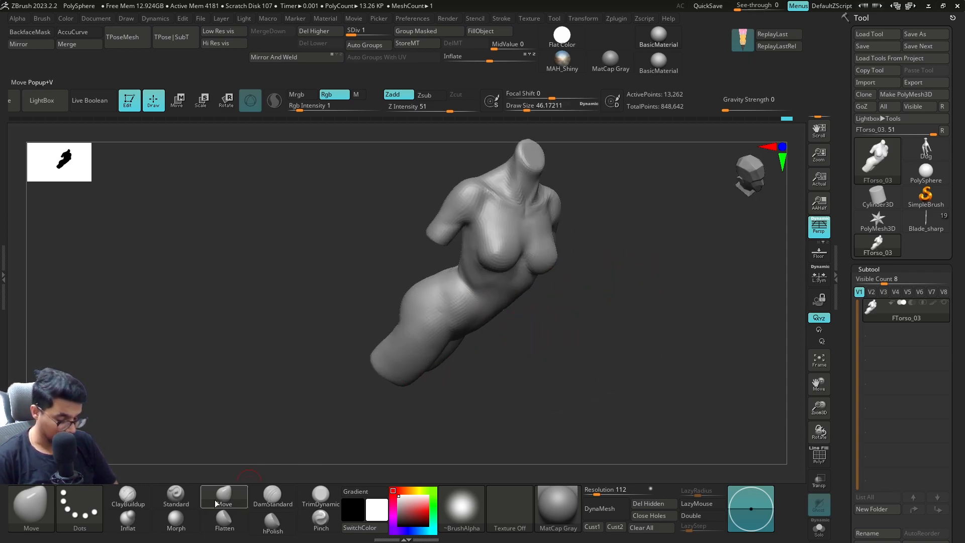
# Build up the compressed side of the waist with ClayBuildup at subdivision level 1, using draw sizes of about 29 to 41.
pyautogui.click(128, 495)
pyautogui.moveTo(359, 388); pyautogui.dragTo(476, 277, button='right')
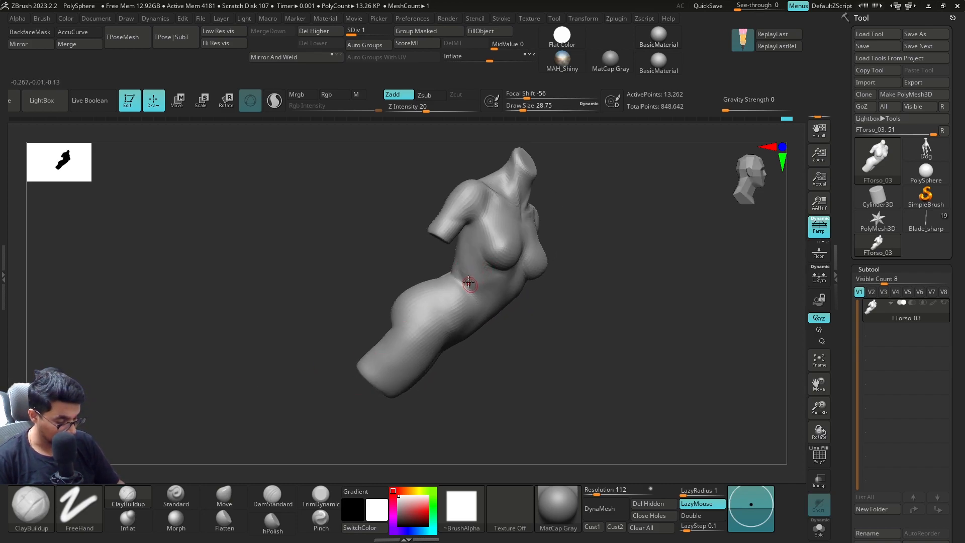
pyautogui.moveTo(470, 293); pyautogui.dragTo(474, 293)
pyautogui.moveTo(480, 309); pyautogui.dragTo(491, 262, button='right')
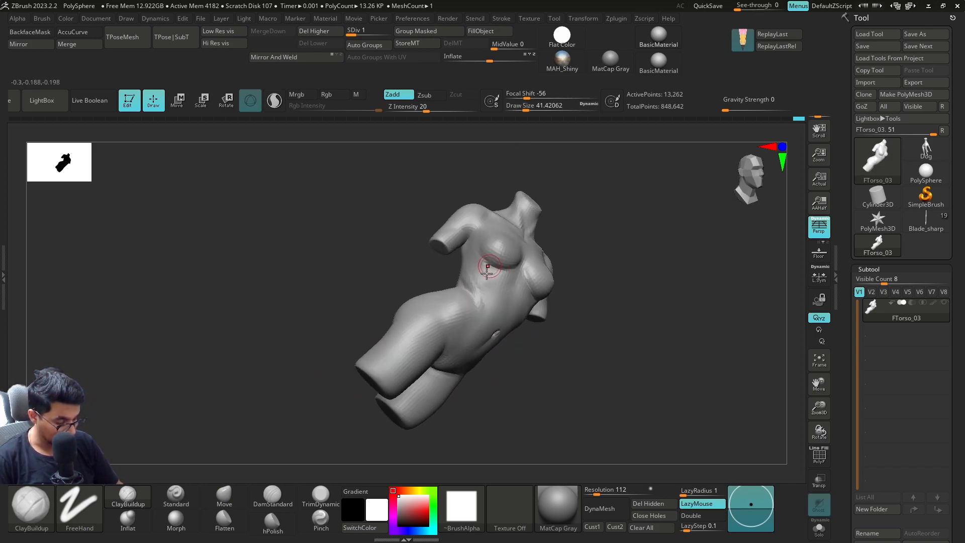
# Build up and smooth the waist fold with ClayBuildup at subdivision level 2, using draw sizes of about 35 and 20.
pyautogui.press('d')
pyautogui.keyDown('ctrl'); pyautogui.moveTo(584, 291); pyautogui.dragTo(512, 299, button='right'); pyautogui.keyUp('ctrl')
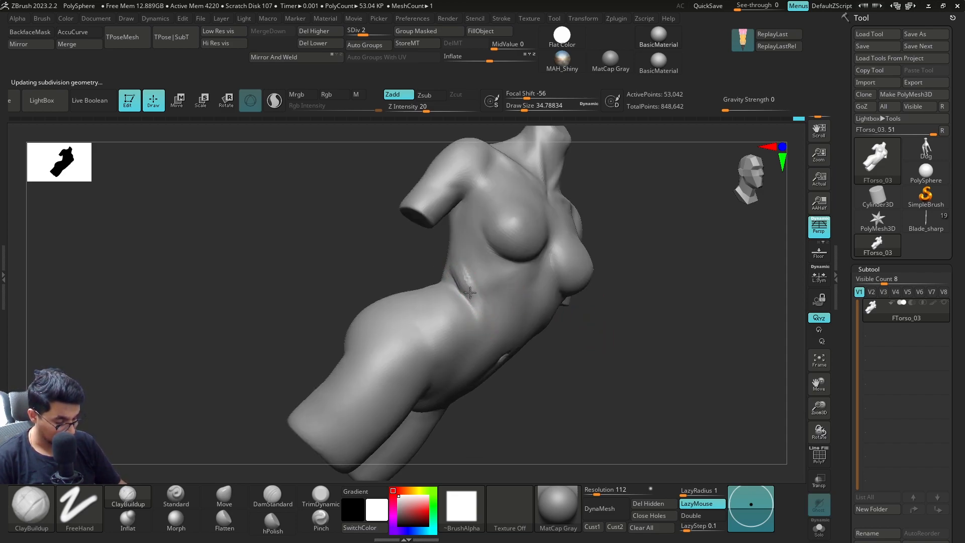
pyautogui.press('shift')
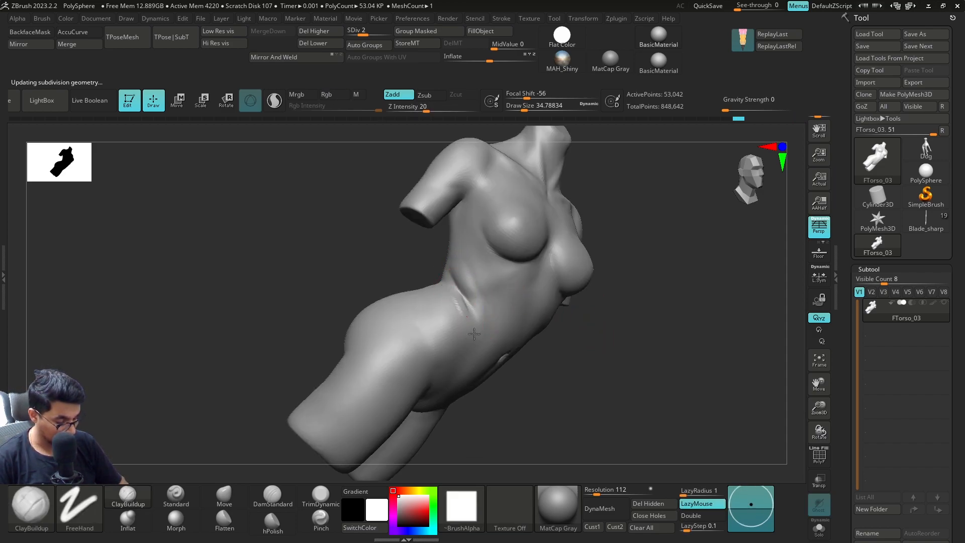
pyautogui.moveTo(470, 326); pyautogui.dragTo(502, 361, button='right')
pyautogui.press('[')
pyautogui.press('[')
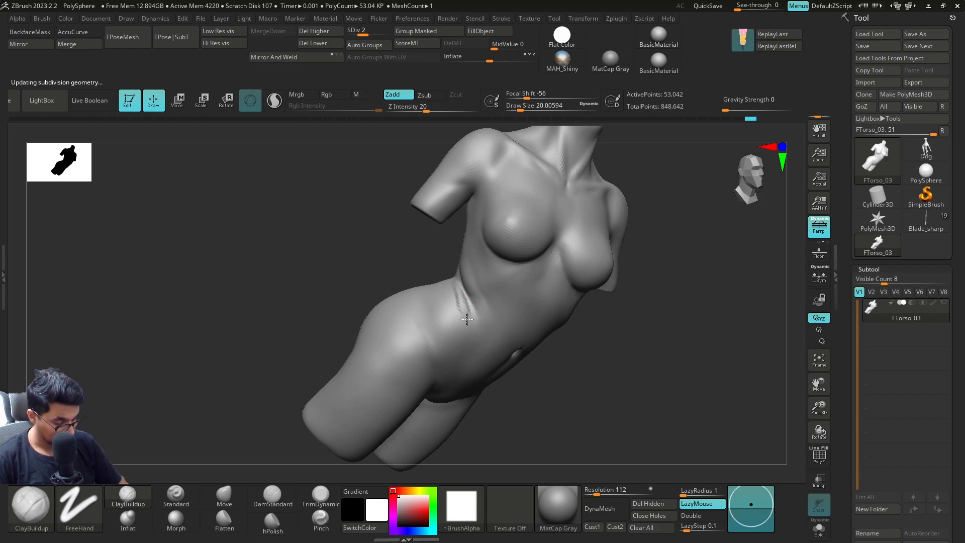
pyautogui.press('shift')
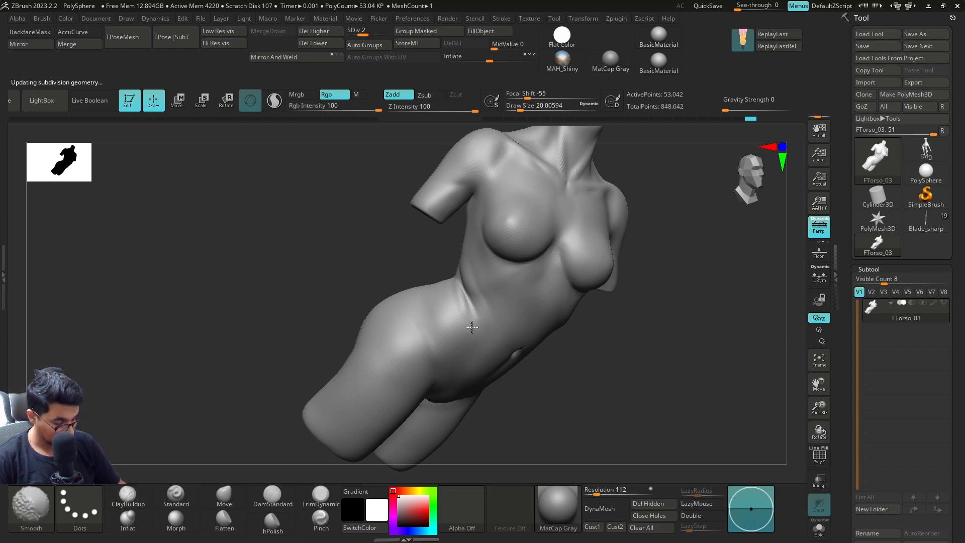
pyautogui.keyDown('shift'); pyautogui.moveTo(473, 329); pyautogui.dragTo(541, 346, button='right'); pyautogui.keyUp('shift')
# Reshape the stretched side of the waist and lower back with the Move brush at a draw size of about 124.
pyautogui.moveTo(636, 315)
pyautogui.keyDown('ctrl'); pyautogui.mouseDown(button='right')
pyautogui.moveTo(635, 301)
pyautogui.moveTo(610, 318)
pyautogui.moveTo(626, 321)
pyautogui.moveTo(594, 333)
pyautogui.mouseUp(button='right'); pyautogui.keyUp('ctrl')
pyautogui.press('s')
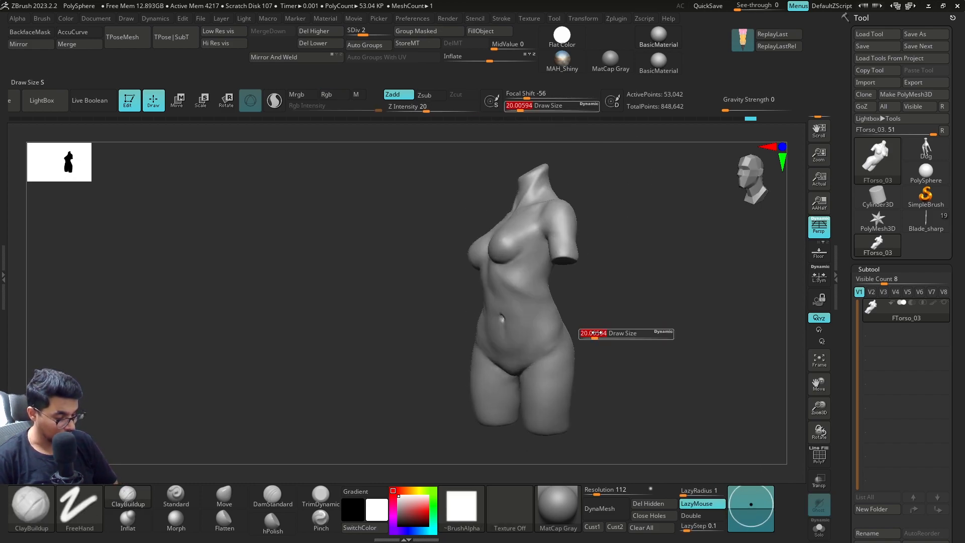
pyautogui.moveTo(595, 333); pyautogui.dragTo(604, 334)
pyautogui.click(225, 496)
pyautogui.press('s')
pyautogui.moveTo(445, 333); pyautogui.dragTo(486, 314)
pyautogui.press('s')
pyautogui.moveTo(601, 312); pyautogui.dragTo(568, 310, button='right')
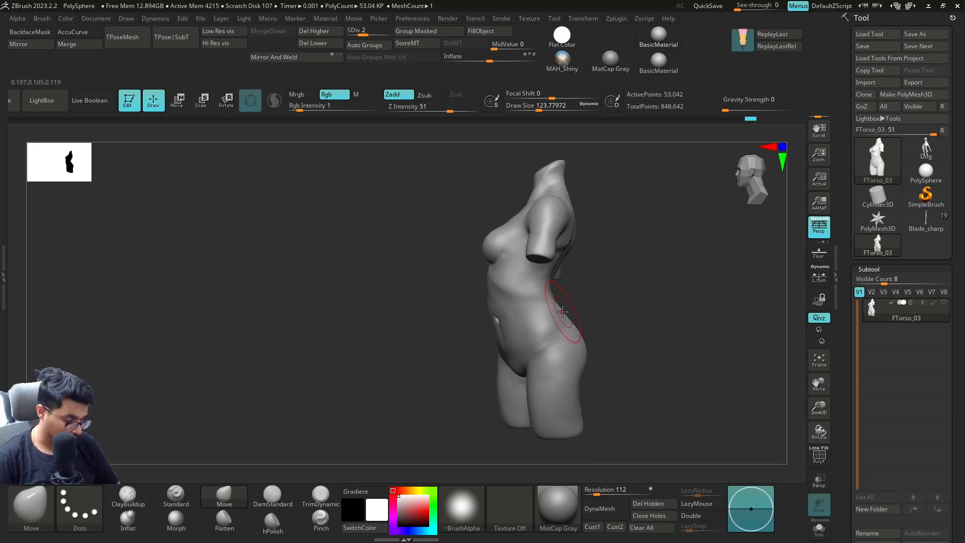
pyautogui.moveTo(467, 362)
pyautogui.mouseDown(button='right')
pyautogui.moveTo(491, 338)
pyautogui.moveTo(548, 318)
pyautogui.mouseUp(button='right')
pyautogui.moveTo(513, 290)
pyautogui.mouseDown(button='right')
pyautogui.moveTo(577, 250)
pyautogui.moveTo(558, 241)
pyautogui.moveTo(575, 192)
pyautogui.moveTo(564, 196)
pyautogui.moveTo(533, 229)
pyautogui.moveTo(623, 205)
pyautogui.moveTo(612, 206)
pyautogui.mouseUp(button='right')
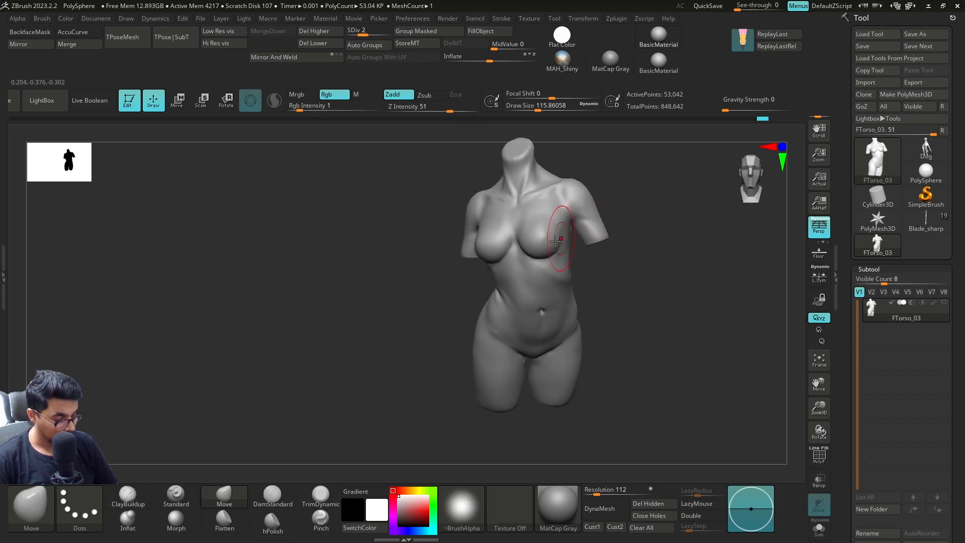
# Adjust the shape of the breast on the stretched side with the Move brush at draw sizes of about 59 to 87.
pyautogui.moveTo(645, 178); pyautogui.dragTo(638, 232, button='right')
pyautogui.press('s')
pyautogui.moveTo(557, 240); pyautogui.dragTo(549, 240)
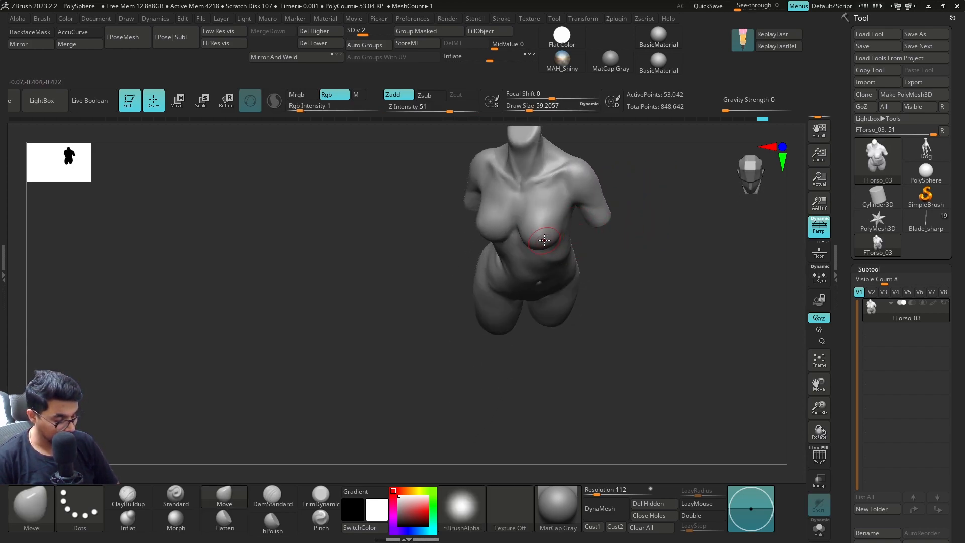
pyautogui.moveTo(618, 276); pyautogui.dragTo(612, 219, button='right')
pyautogui.press('s')
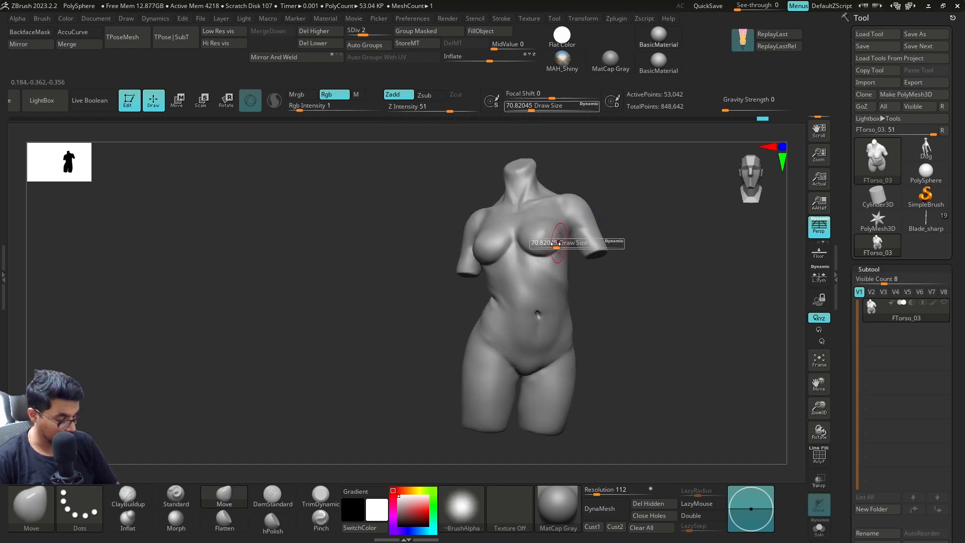
pyautogui.press('s')
pyautogui.moveTo(550, 234); pyautogui.dragTo(553, 234)
pyautogui.moveTo(579, 213); pyautogui.dragTo(553, 225, button='right')
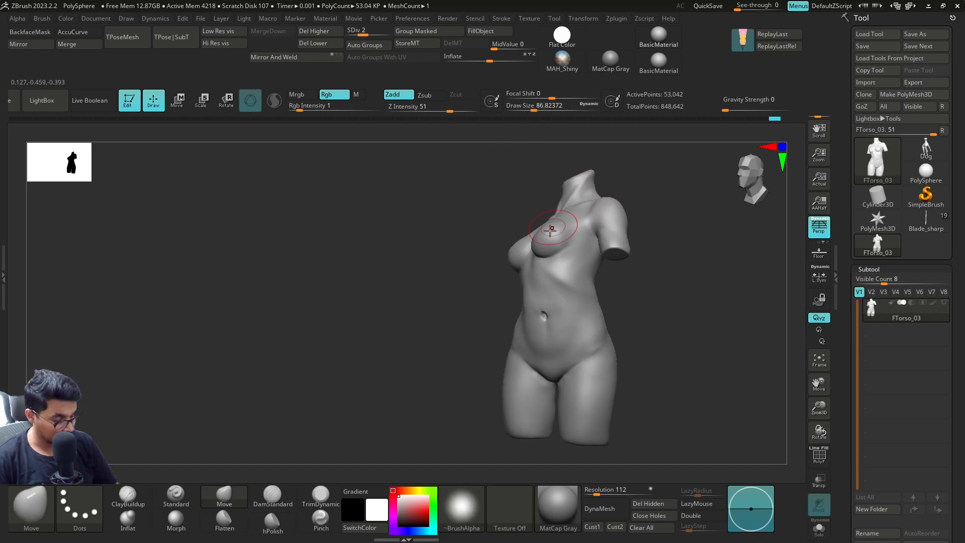
# Correct the projection and roundness of the breast as seen from above, using the Move brush at draw sizes of about 94 to 116.
pyautogui.moveTo(542, 186)
pyautogui.mouseDown(button='right')
pyautogui.moveTo(599, 215)
pyautogui.moveTo(549, 224)
pyautogui.mouseUp(button='right')
pyautogui.press('s')
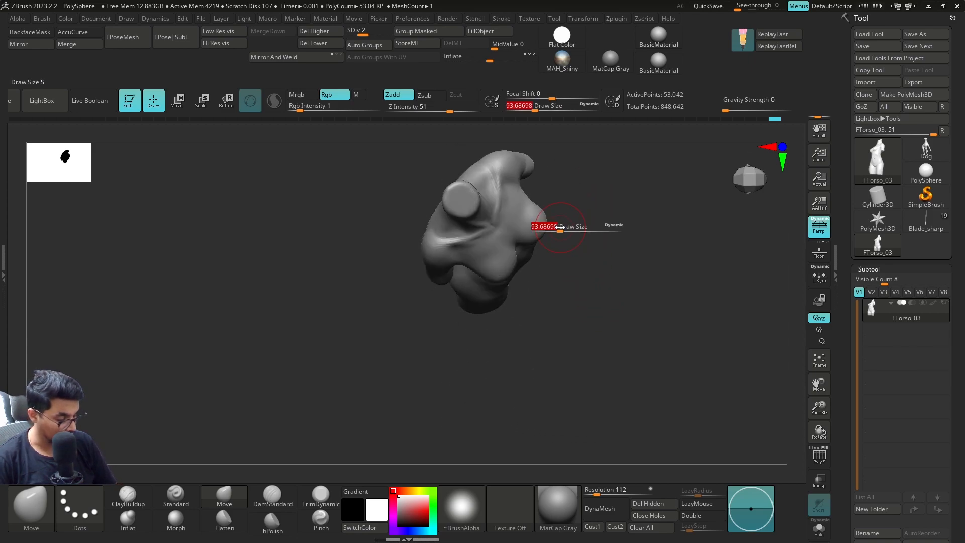
pyautogui.moveTo(550, 224); pyautogui.dragTo(546, 228)
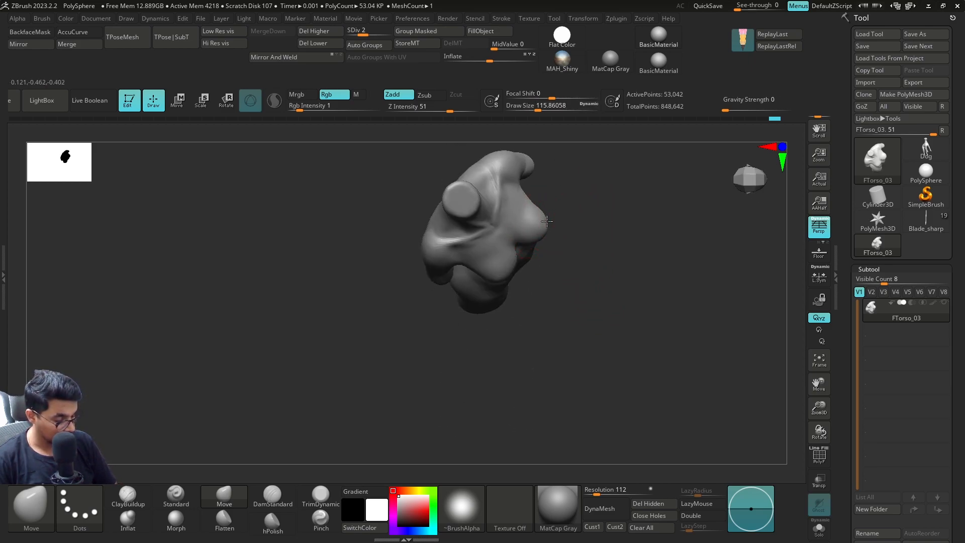
pyautogui.moveTo(547, 230); pyautogui.dragTo(540, 239)
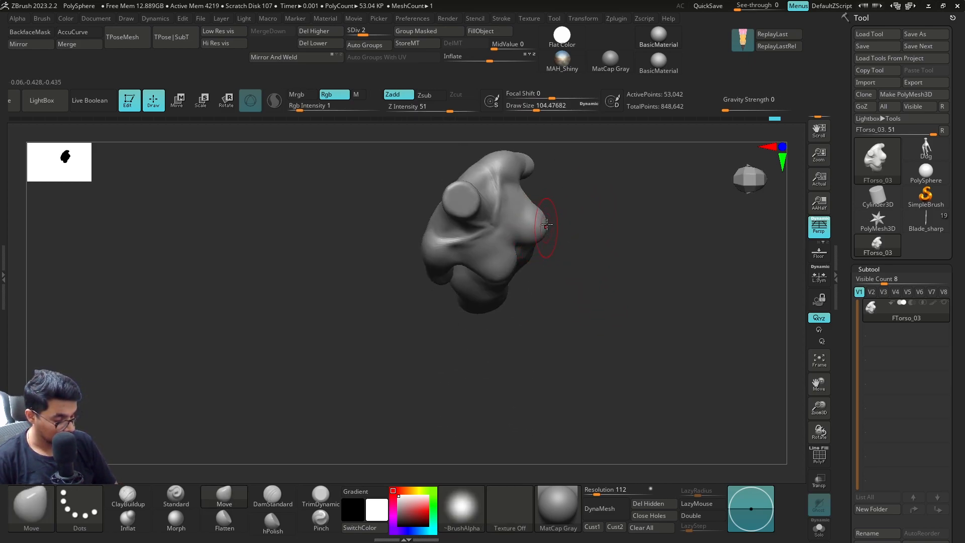
pyautogui.moveTo(558, 216)
pyautogui.mouseDown(button='right')
pyautogui.moveTo(575, 218)
pyautogui.moveTo(555, 252)
pyautogui.mouseUp(button='right')
pyautogui.moveTo(544, 220)
pyautogui.mouseDown()
pyautogui.moveTo(532, 218)
pyautogui.moveTo(527, 231)
pyautogui.mouseUp()
pyautogui.press('s')
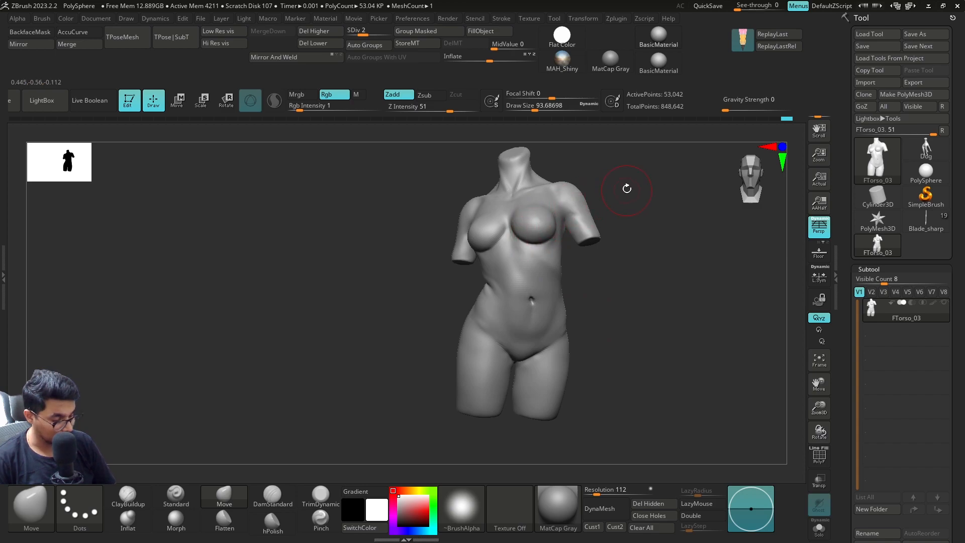
# Refine the outer contour of the breast toward the armpit with the Move brush.
pyautogui.moveTo(641, 231)
pyautogui.mouseDown(button='right')
pyautogui.moveTo(652, 241)
pyautogui.moveTo(606, 233)
pyautogui.mouseUp(button='right')
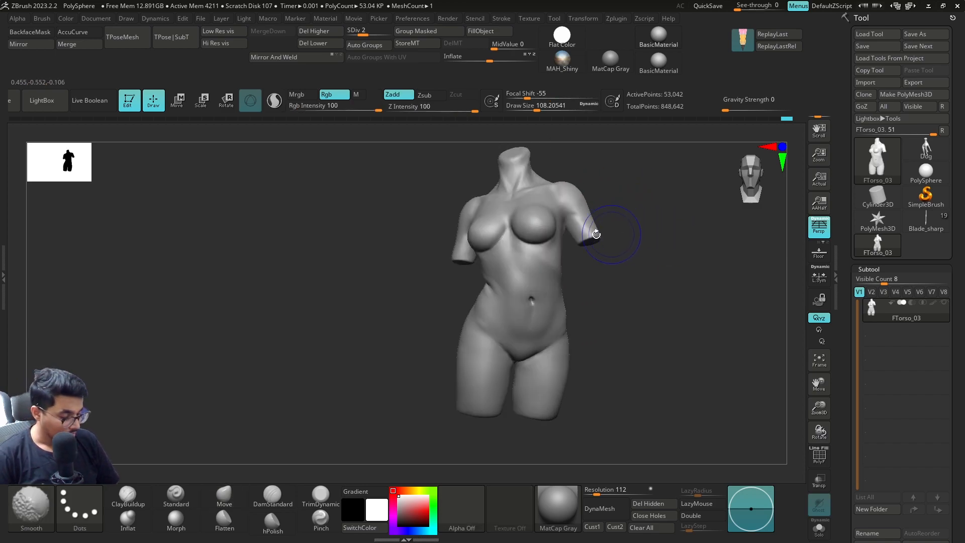
pyautogui.press('s')
pyautogui.moveTo(555, 219); pyautogui.dragTo(551, 219)
pyautogui.moveTo(554, 211); pyautogui.dragTo(523, 232, button='right')
pyautogui.press('s')
pyautogui.moveTo(594, 207); pyautogui.dragTo(590, 207)
# Build up and smooth the area beneath the breast on the stretched side with ClayBuildup at a draw size of about 59.
pyautogui.click(148, 490)
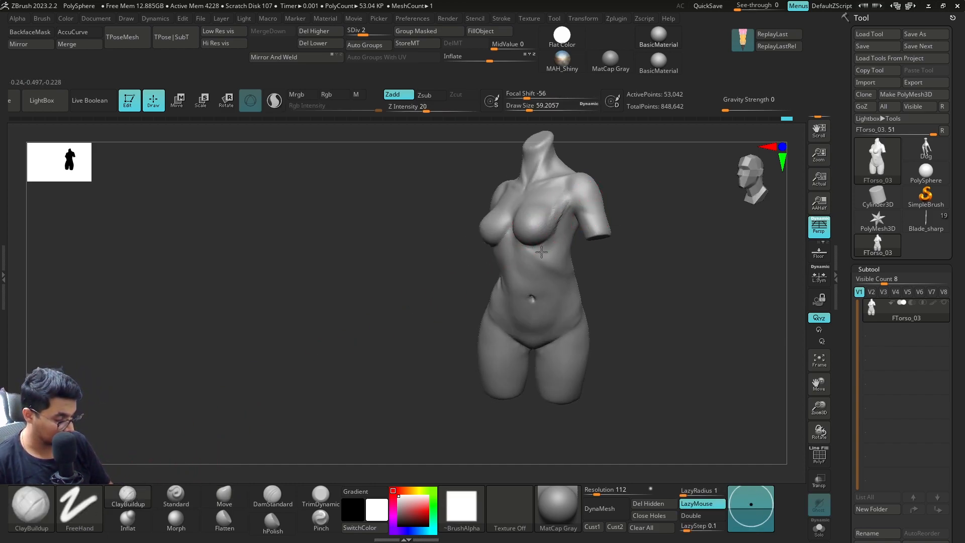
pyautogui.press('shift')
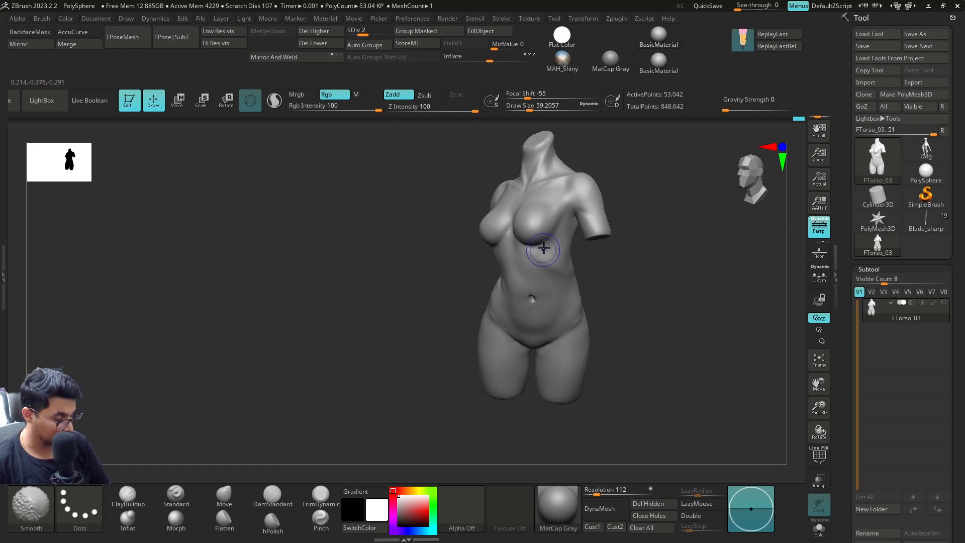
pyautogui.moveTo(590, 188); pyautogui.dragTo(526, 222, button='right')
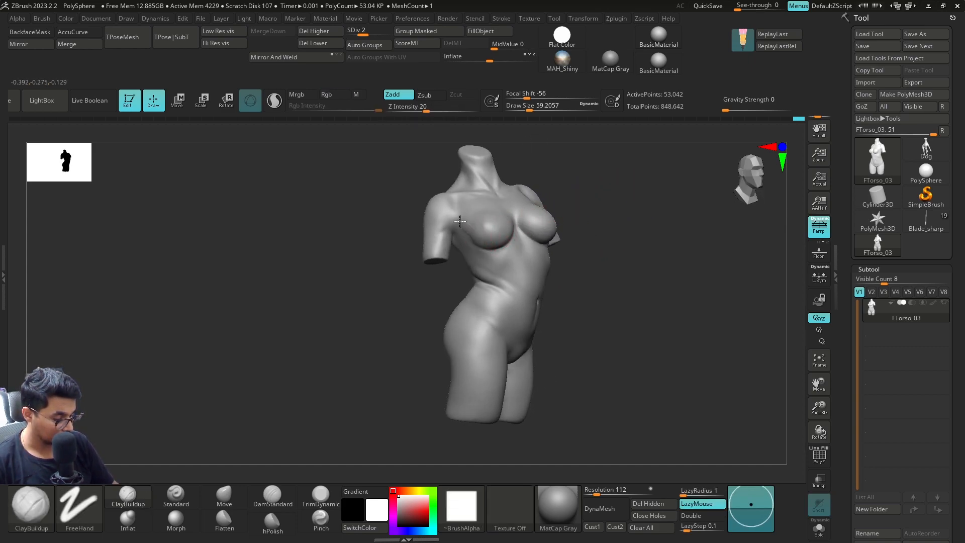
# Add volume to the breast and upper chest on the compressed side with ClayBuildup at a draw size of about 59, and smooth it.
pyautogui.moveTo(606, 164)
pyautogui.keyDown('alt'); pyautogui.mouseDown(button='right')
pyautogui.moveTo(640, 237)
pyautogui.moveTo(678, 233)
pyautogui.mouseUp(button='right'); pyautogui.keyUp('alt')
pyautogui.moveTo(481, 304); pyautogui.dragTo(519, 326)
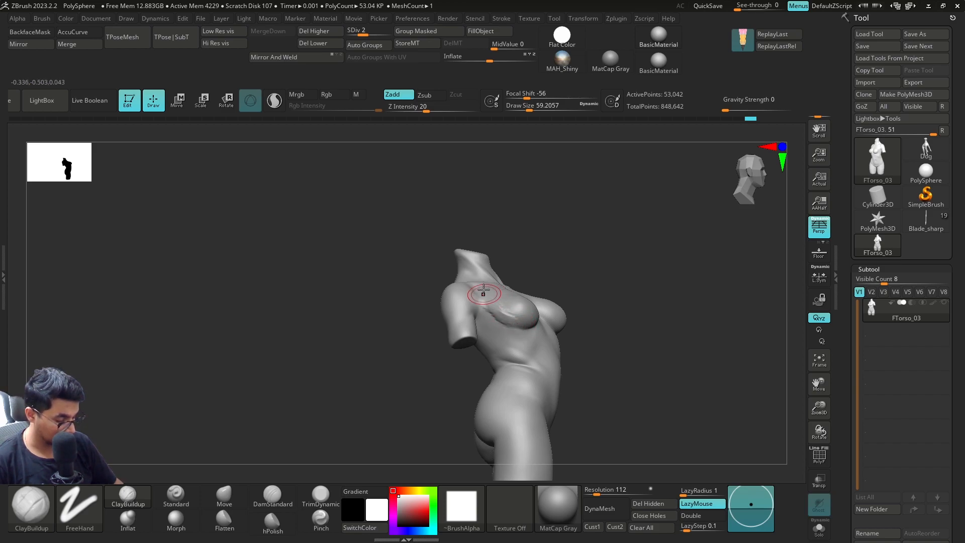
pyautogui.press('shift')
pyautogui.keyDown('shift'); pyautogui.moveTo(494, 311); pyautogui.dragTo(474, 290); pyautogui.keyUp('shift')
pyautogui.moveTo(572, 256); pyautogui.dragTo(510, 284, button='right')
pyautogui.press('shift')
pyautogui.moveTo(500, 360); pyautogui.dragTo(545, 351, button='right')
pyautogui.keyDown('shift'); pyautogui.moveTo(523, 326); pyautogui.dragTo(508, 320); pyautogui.keyUp('shift')
# Reshape the breast on the compressed side with the Move brush at draw sizes of about 83 to 87.
pyautogui.moveTo(631, 339); pyautogui.dragTo(593, 347, button='right')
pyautogui.click(224, 496)
pyautogui.press(']')
pyautogui.press(']')
pyautogui.press(']')
pyautogui.press(']')
pyautogui.press('[')
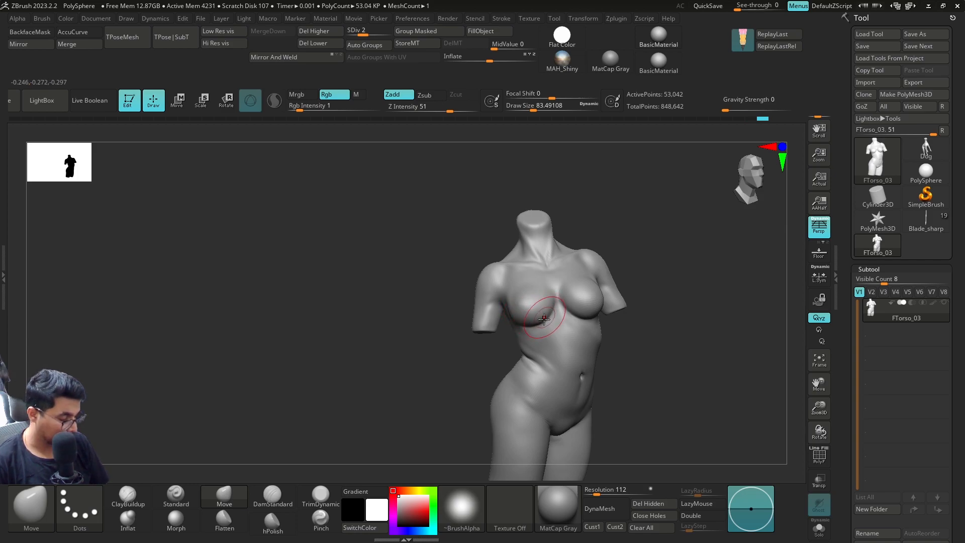
pyautogui.press(']')
# Carve the main crease along the compressed side of the waist with DamStandard at a draw size of about 39.
pyautogui.moveTo(678, 308)
pyautogui.keyDown('shift'); pyautogui.mouseDown()
pyautogui.moveTo(678, 282)
pyautogui.moveTo(586, 330)
pyautogui.moveTo(612, 331)
pyautogui.moveTo(568, 349)
pyautogui.moveTo(584, 370)
pyautogui.mouseUp(); pyautogui.keyUp('shift')
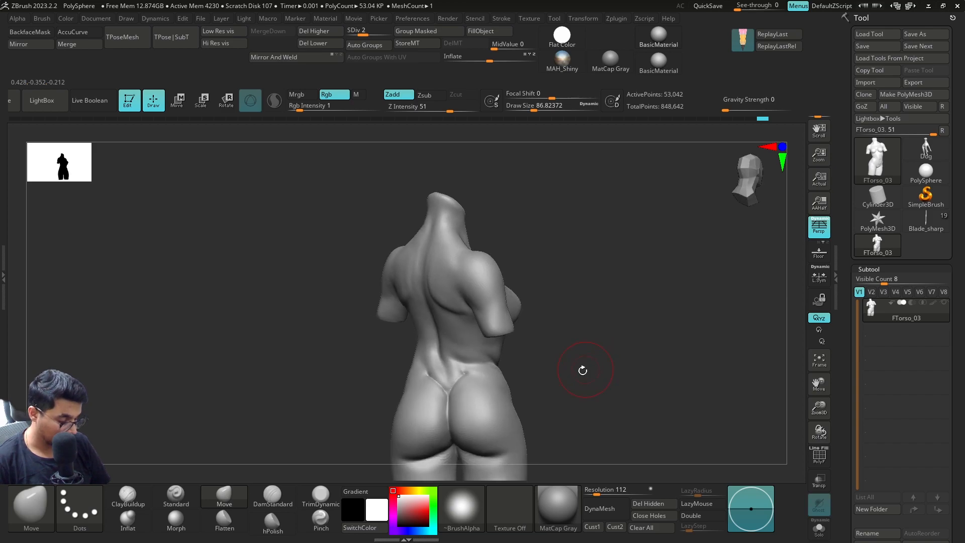
pyautogui.click(279, 495)
pyautogui.press('[')
pyautogui.press('[')
pyautogui.press('[')
pyautogui.press('[')
pyautogui.press('[')
pyautogui.press('[')
pyautogui.moveTo(514, 354)
pyautogui.mouseDown()
pyautogui.moveTo(497, 347)
pyautogui.moveTo(489, 358)
pyautogui.moveTo(478, 348)
pyautogui.moveTo(490, 359)
pyautogui.mouseUp()
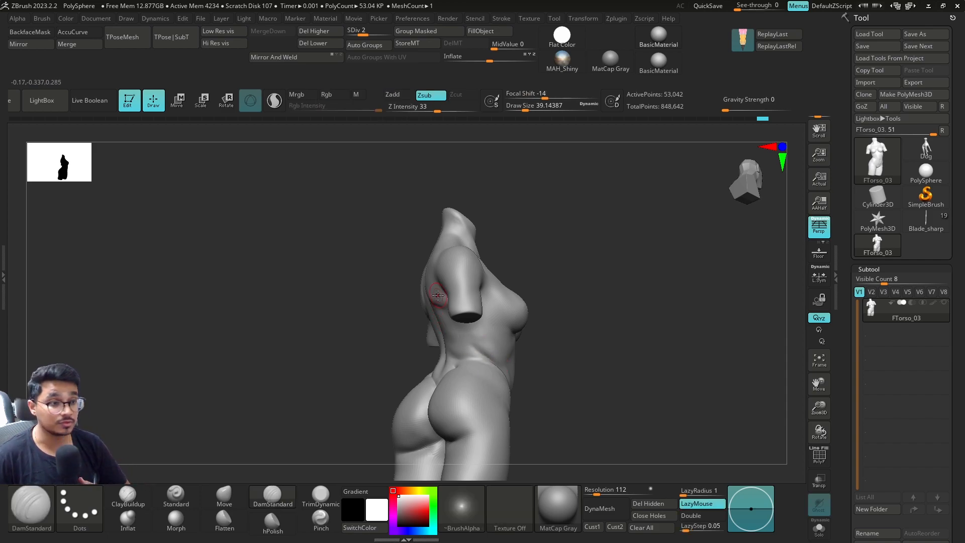
pyautogui.moveTo(521, 320)
pyautogui.mouseDown()
pyautogui.moveTo(472, 345)
pyautogui.moveTo(478, 363)
pyautogui.mouseUp()
# Sharpen the waist crease with DamStandard at draw sizes of about 27 and 22, and smooth its ends.
pyautogui.press('[')
pyautogui.press('[')
pyautogui.moveTo(539, 355); pyautogui.dragTo(488, 357)
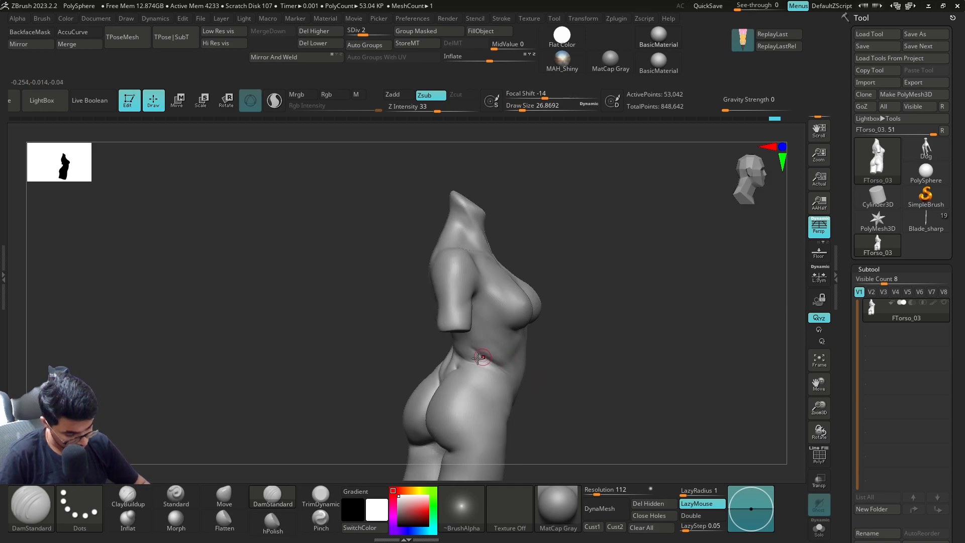
pyautogui.moveTo(555, 383); pyautogui.dragTo(512, 371)
pyautogui.moveTo(512, 375)
pyautogui.keyDown('shift'); pyautogui.mouseDown()
pyautogui.moveTo(492, 372)
pyautogui.moveTo(471, 347)
pyautogui.mouseUp(); pyautogui.keyUp('shift')
pyautogui.moveTo(601, 351); pyautogui.dragTo(555, 358)
pyautogui.press('s')
pyautogui.moveTo(603, 370); pyautogui.dragTo(601, 370)
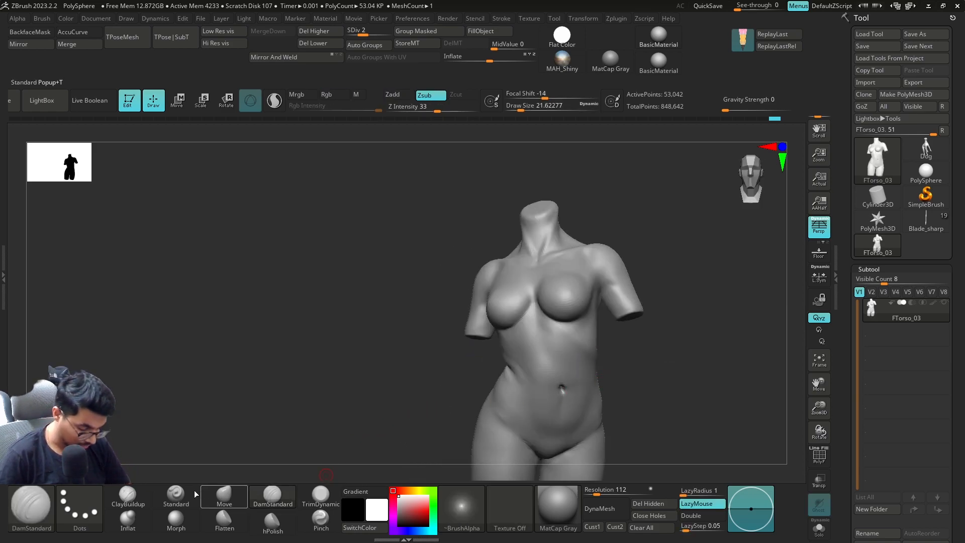
# Define the lower edge of the rib cage on the stretched side with ClayBuildup at a draw size of about 31, and smooth it.
pyautogui.click(128, 497)
pyautogui.press('s')
pyautogui.moveTo(670, 347); pyautogui.dragTo(631, 344)
pyautogui.press('s')
pyautogui.moveTo(541, 335)
pyautogui.mouseDown()
pyautogui.moveTo(555, 334)
pyautogui.moveTo(536, 335)
pyautogui.mouseUp()
pyautogui.press('s')
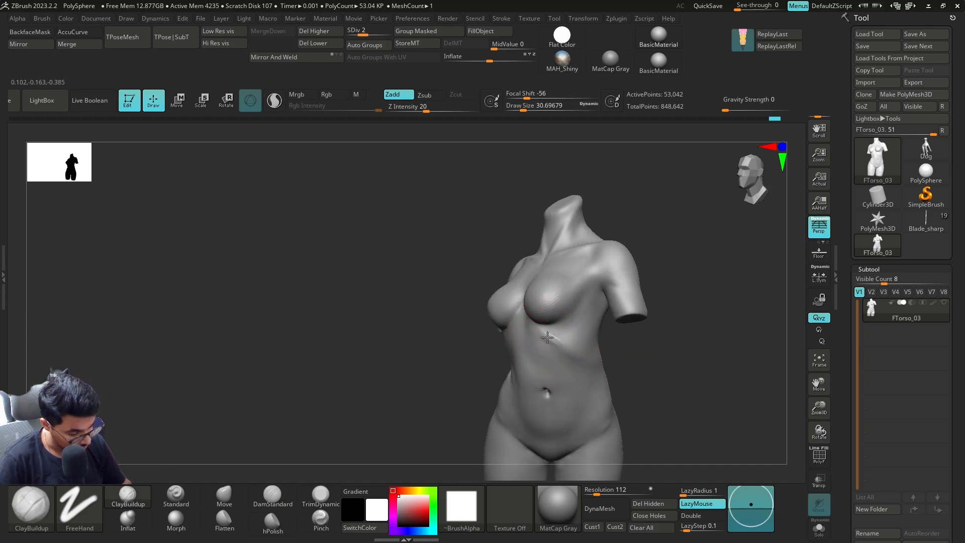
pyautogui.moveTo(634, 355); pyautogui.dragTo(586, 351, button='right')
pyautogui.press('shift')
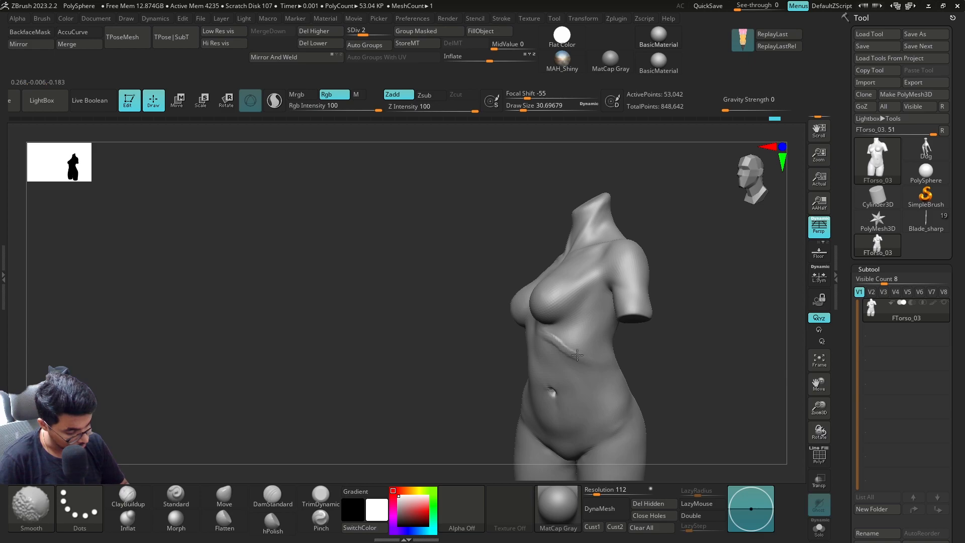
pyautogui.keyDown('shift'); pyautogui.moveTo(528, 330); pyautogui.dragTo(508, 388, button='right'); pyautogui.keyUp('shift')
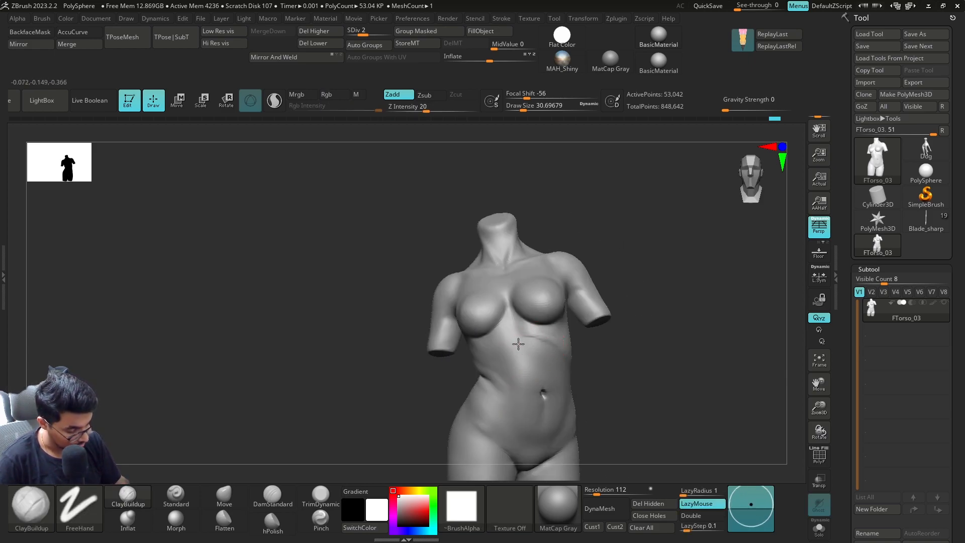
# Build up and smooth the rib cage edge on the compressed side, and add abdominal forms above the navel with ClayBuildup.
pyautogui.moveTo(425, 434); pyautogui.dragTo(508, 424, button='right')
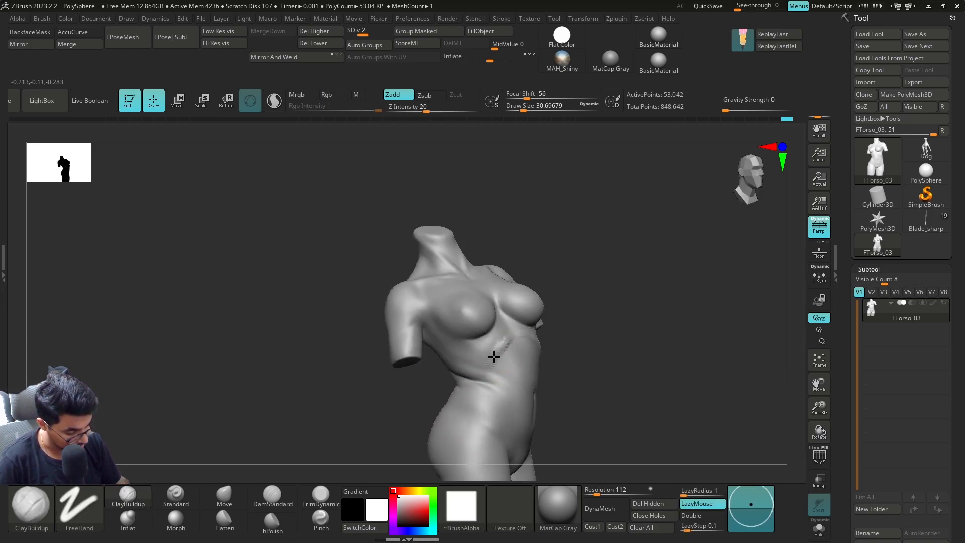
pyautogui.press('shift')
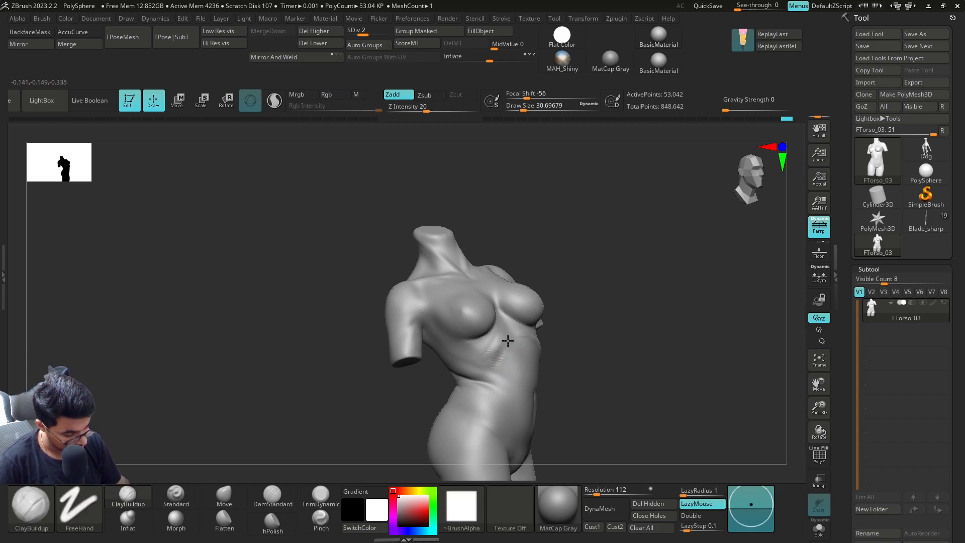
pyautogui.moveTo(502, 356)
pyautogui.keyDown('shift'); pyautogui.mouseDown()
pyautogui.moveTo(512, 346)
pyautogui.moveTo(509, 370)
pyautogui.mouseUp(); pyautogui.keyUp('shift')
pyautogui.moveTo(516, 392); pyautogui.dragTo(427, 384, button='right')
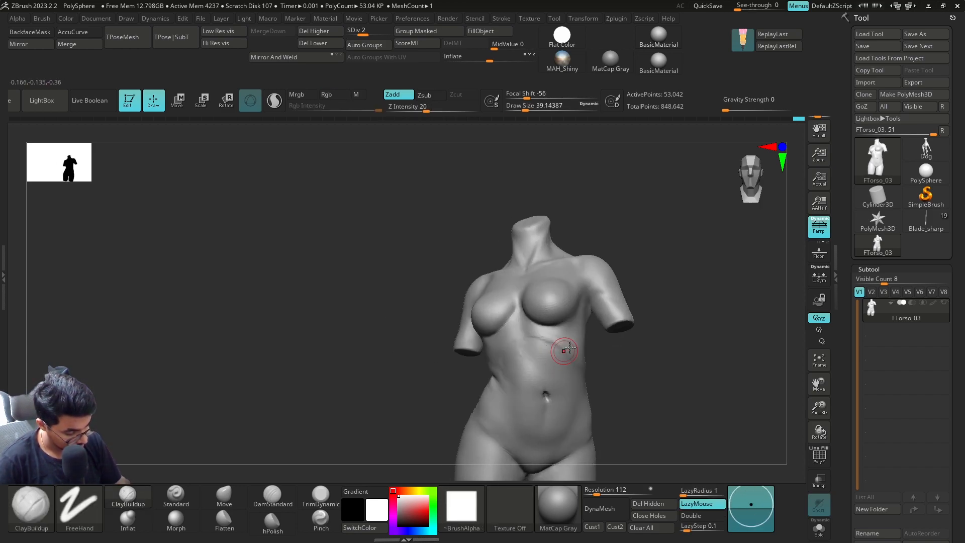
pyautogui.moveTo(535, 358); pyautogui.dragTo(628, 359, button='right')
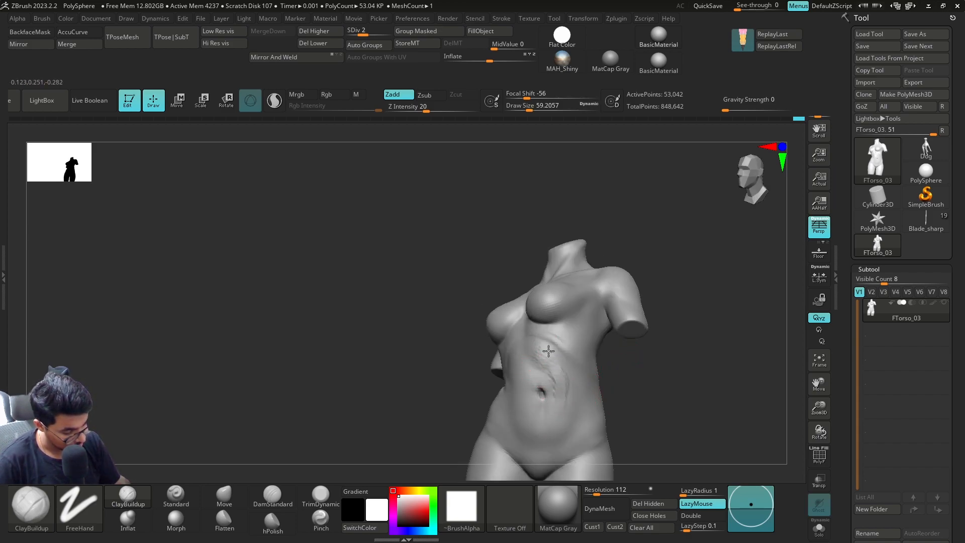
# Adjust the navel area with the Move brush at a draw size of about 74, undoing the unwanted strokes.
pyautogui.click(224, 497)
pyautogui.press(']')
pyautogui.hotkey('ctrl', 'z')
pyautogui.hotkey('ctrl', 'z')
pyautogui.hotkey('ctrl', 'z')
pyautogui.hotkey('ctrl', 'z')
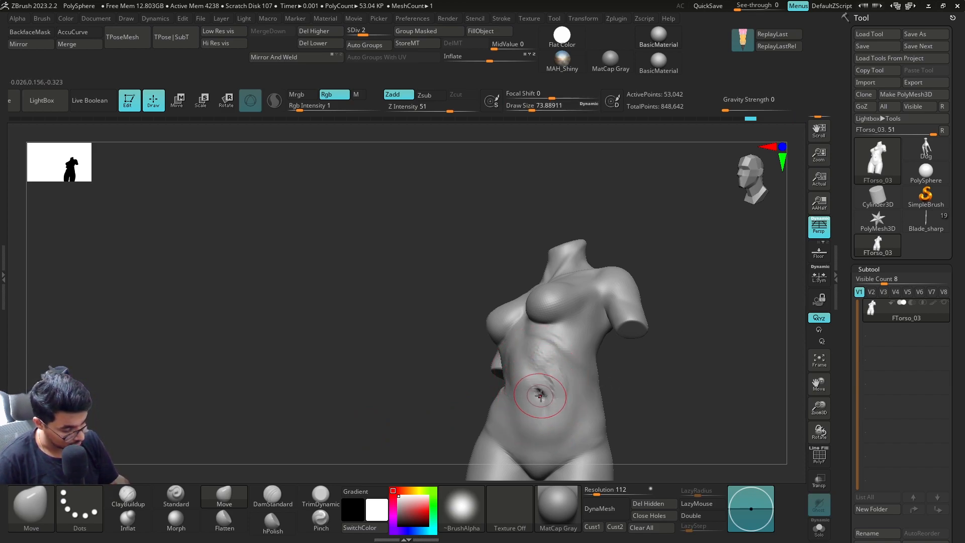
# Build up the abdominal muscle outline around the navel with ClayBuildup at draw sizes of about 41 and 46, and smooth it.
pyautogui.click(128, 495)
pyautogui.press('s')
pyautogui.moveTo(589, 365); pyautogui.dragTo(559, 385)
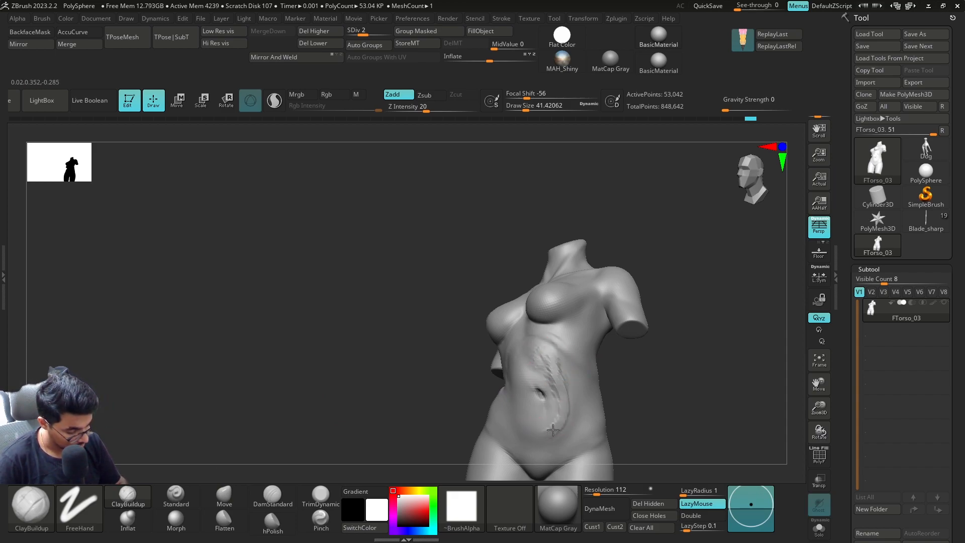
pyautogui.moveTo(517, 410); pyautogui.dragTo(544, 436)
pyautogui.moveTo(422, 402); pyautogui.dragTo(467, 399)
pyautogui.press('s')
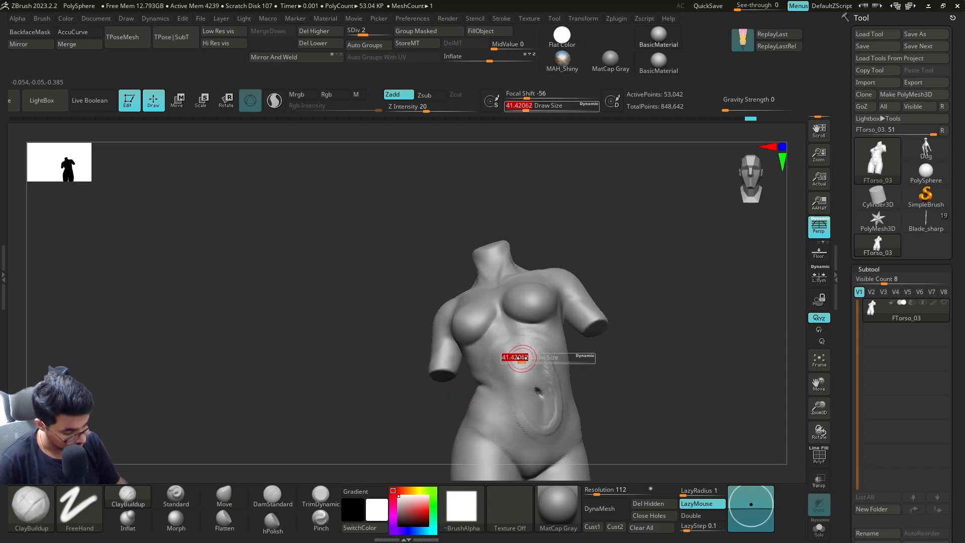
pyautogui.moveTo(519, 363); pyautogui.dragTo(520, 362)
pyautogui.press('shift')
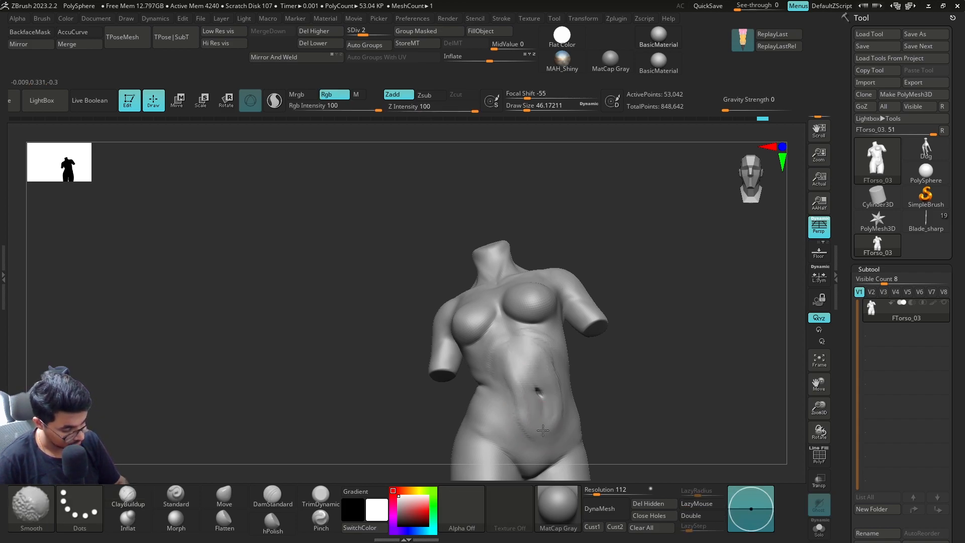
# Adjust the navel and the surrounding abdomen with the Move brush at a draw size of about 68.
pyautogui.moveTo(504, 371); pyautogui.dragTo(564, 383, button='right')
pyautogui.moveTo(467, 402)
pyautogui.mouseDown(button='right')
pyautogui.moveTo(573, 392)
pyautogui.moveTo(581, 344)
pyautogui.moveTo(568, 347)
pyautogui.mouseUp(button='right')
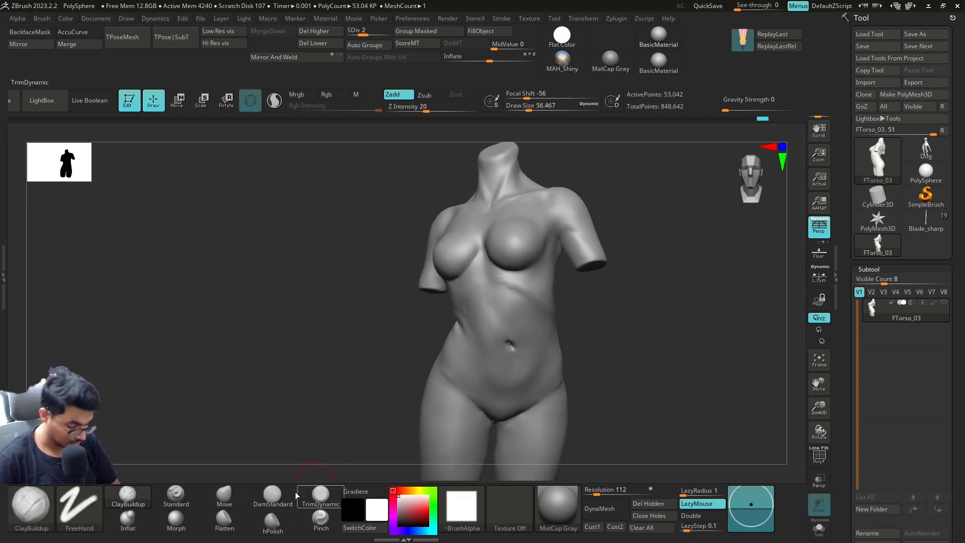
pyautogui.click(224, 495)
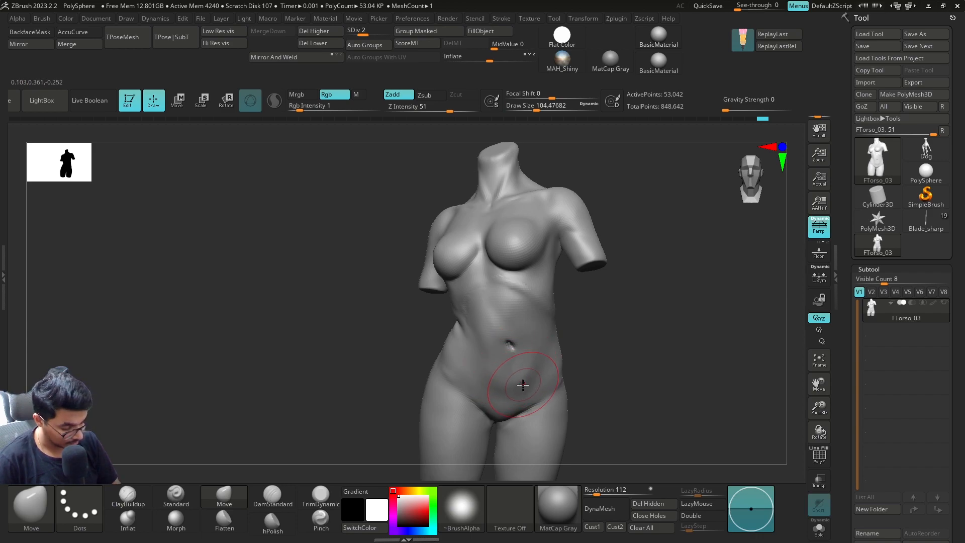
pyautogui.press('s')
pyautogui.moveTo(513, 345); pyautogui.dragTo(510, 345)
pyautogui.moveTo(506, 352); pyautogui.dragTo(502, 360)
pyautogui.moveTo(611, 327); pyautogui.dragTo(560, 336, button='right')
pyautogui.press('s')
pyautogui.moveTo(580, 340); pyautogui.dragTo(583, 340)
pyautogui.moveTo(623, 327)
pyautogui.mouseDown(button='right')
pyautogui.moveTo(689, 315)
pyautogui.moveTo(569, 366)
pyautogui.moveTo(513, 372)
pyautogui.mouseUp(button='right')
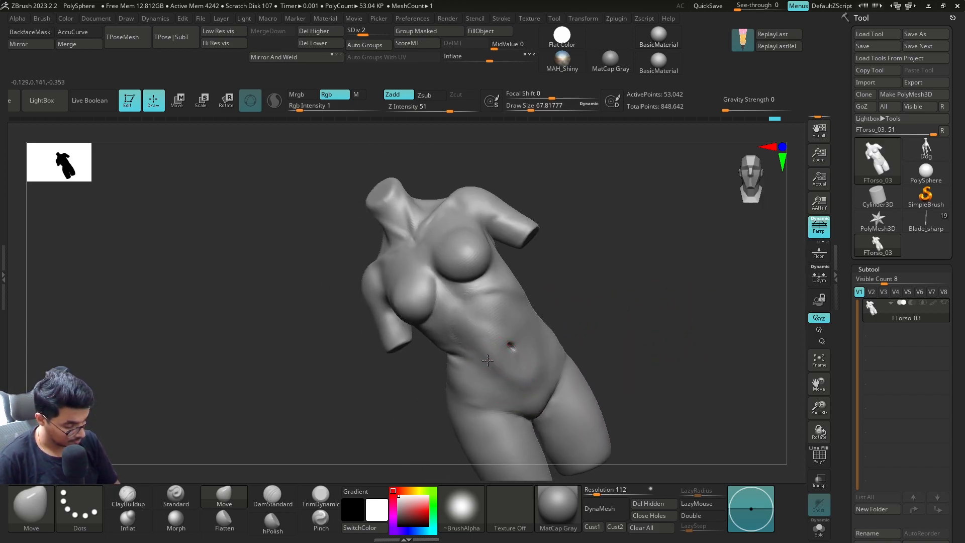
# Reshape the side profile of the belly around the navel with the Move brush at a draw size of about 90.
pyautogui.moveTo(527, 385)
pyautogui.mouseDown(button='right')
pyautogui.moveTo(557, 321)
pyautogui.moveTo(522, 345)
pyautogui.mouseUp(button='right')
pyautogui.press('s')
pyautogui.moveTo(506, 364); pyautogui.dragTo(501, 365)
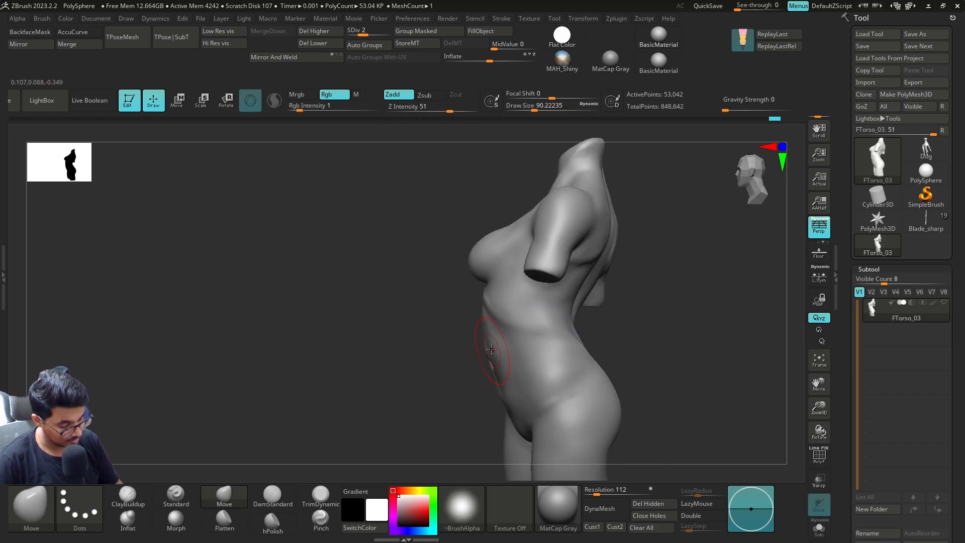
pyautogui.moveTo(492, 374); pyautogui.dragTo(502, 380, button='right')
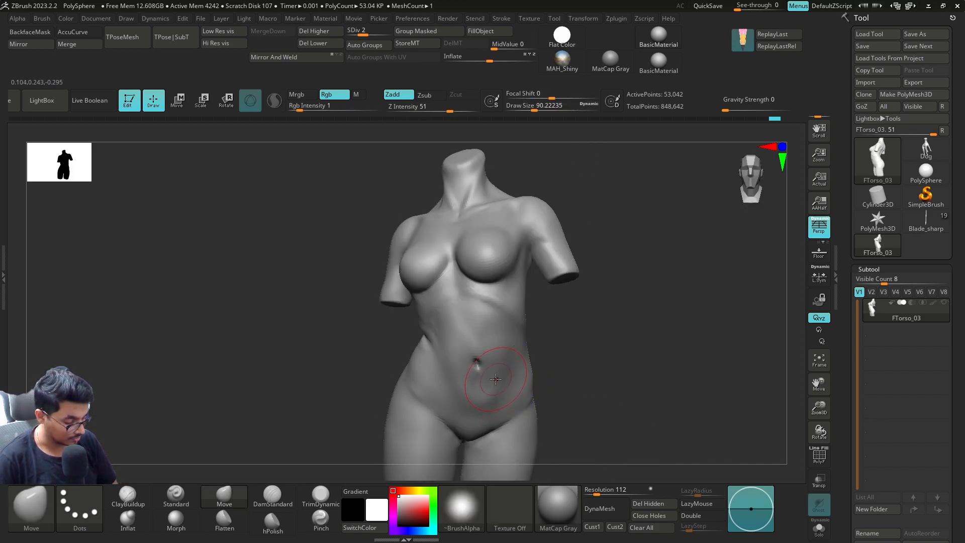
pyautogui.moveTo(577, 340); pyautogui.dragTo(550, 329, button='right')
pyautogui.press('shift')
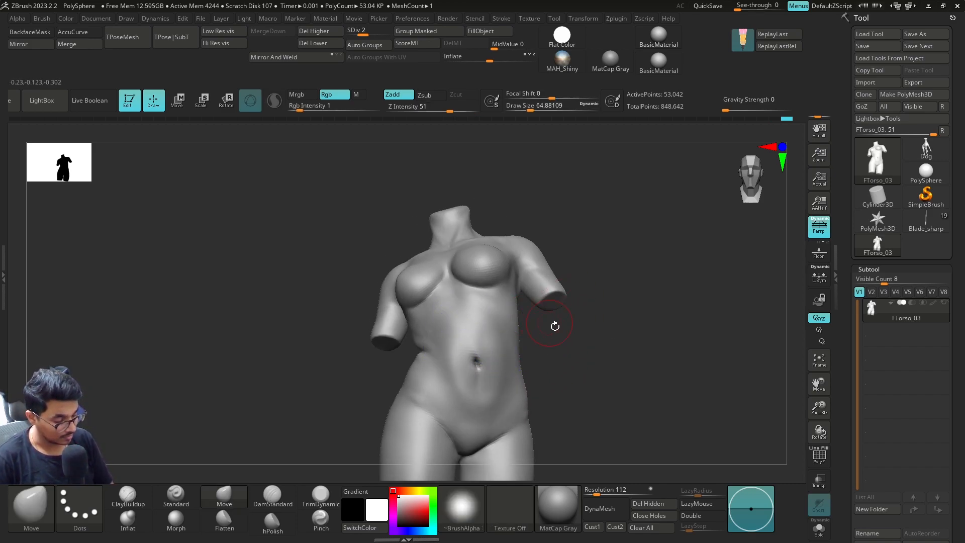
# Shift the abdomen beside the navel with the Move brush at a draw size of about 80, and smooth the area.
pyautogui.moveTo(549, 323); pyautogui.dragTo(542, 348, button='right')
pyautogui.press('s')
pyautogui.moveTo(502, 358); pyautogui.dragTo(503, 359)
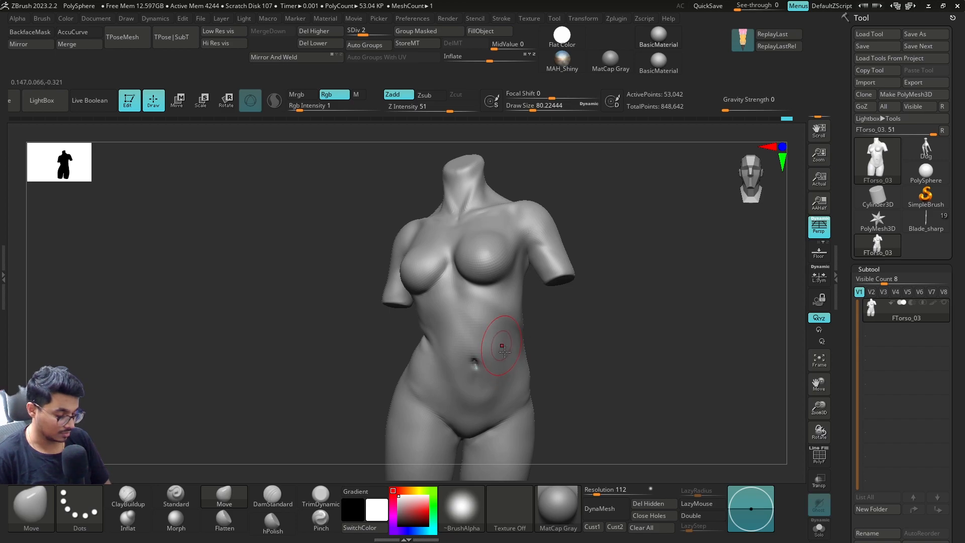
pyautogui.moveTo(504, 372); pyautogui.dragTo(495, 369, button='right')
pyautogui.press('shift')
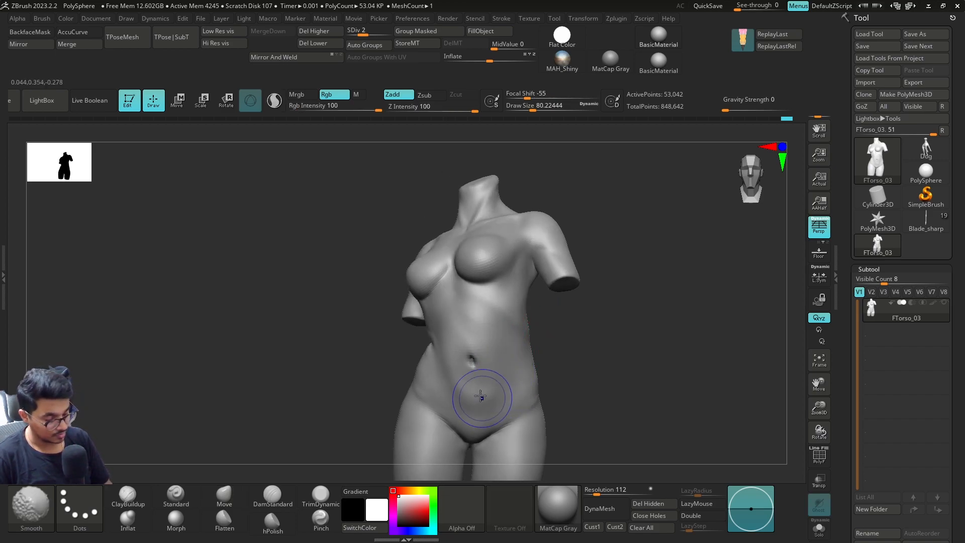
pyautogui.keyDown('shift'); pyautogui.moveTo(459, 347); pyautogui.dragTo(450, 356); pyautogui.keyUp('shift')
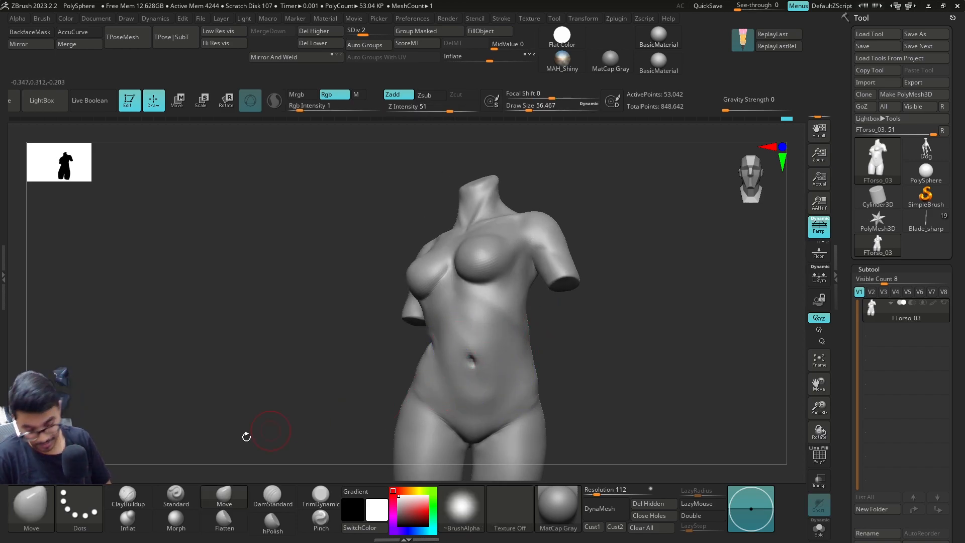
# Carve the abdominal muscle outline from the rib cage to below the navel with DamStandard at a draw size of about 56, and smooth it.
pyautogui.click(272, 495)
pyautogui.moveTo(545, 336); pyautogui.dragTo(460, 315, button='right')
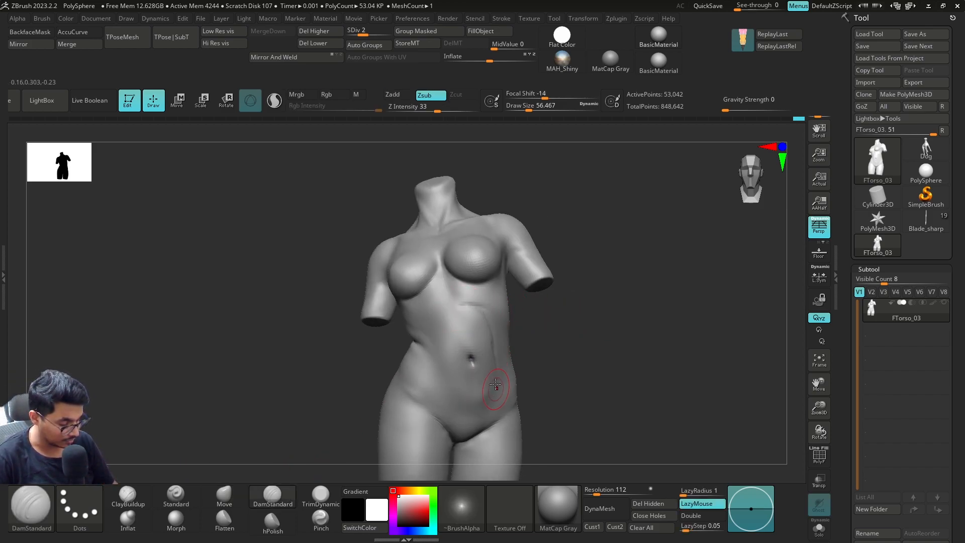
pyautogui.moveTo(454, 397)
pyautogui.mouseDown()
pyautogui.moveTo(440, 327)
pyautogui.moveTo(447, 306)
pyautogui.moveTo(437, 315)
pyautogui.moveTo(453, 385)
pyautogui.mouseUp()
pyautogui.moveTo(442, 345); pyautogui.dragTo(448, 367)
pyautogui.press('shift')
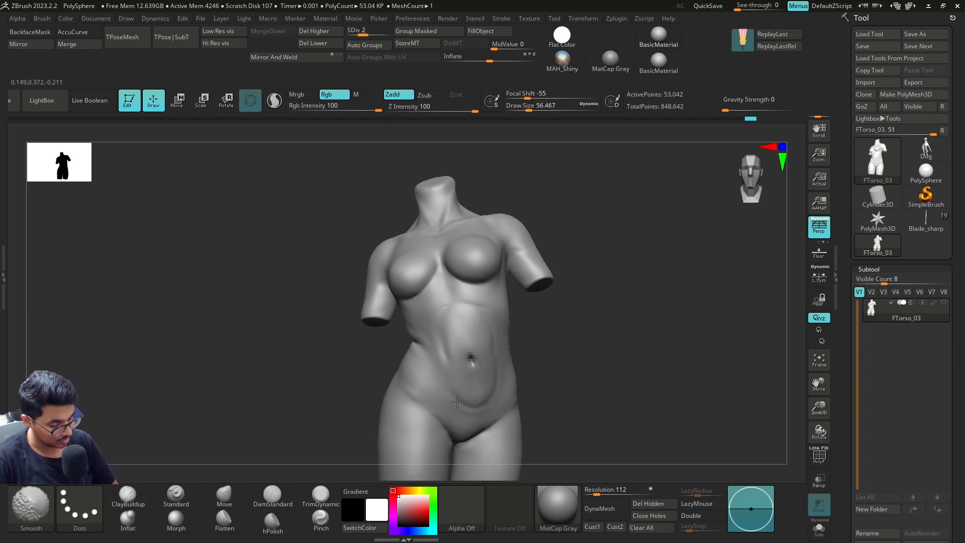
# Build up the flank and lower abdomen on the stretched side with ClayBuildup at a draw size of about 71, and smooth them.
pyautogui.moveTo(563, 348); pyautogui.dragTo(334, 440)
pyautogui.press('s')
pyautogui.moveTo(438, 345); pyautogui.dragTo(549, 336)
pyautogui.press('shift')
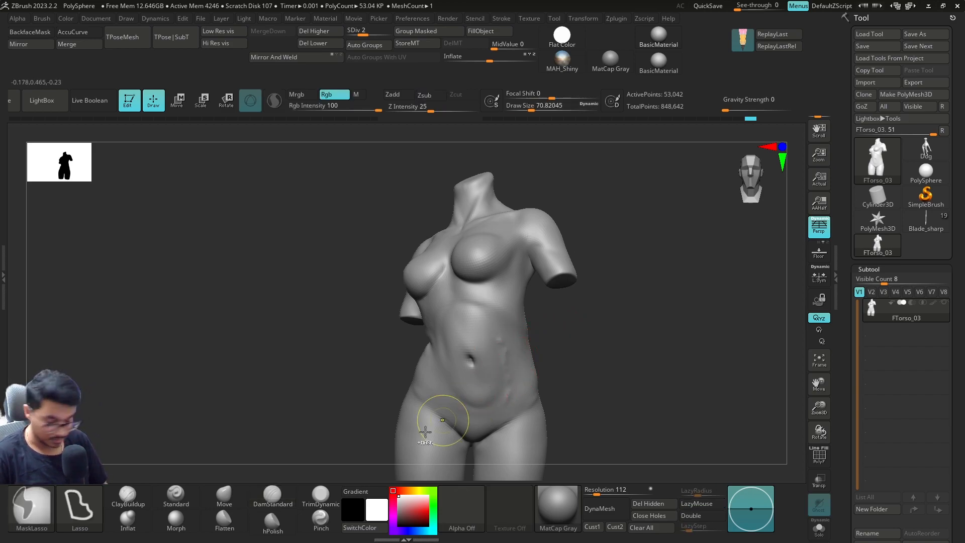
pyautogui.click(166, 502)
pyautogui.click(137, 496)
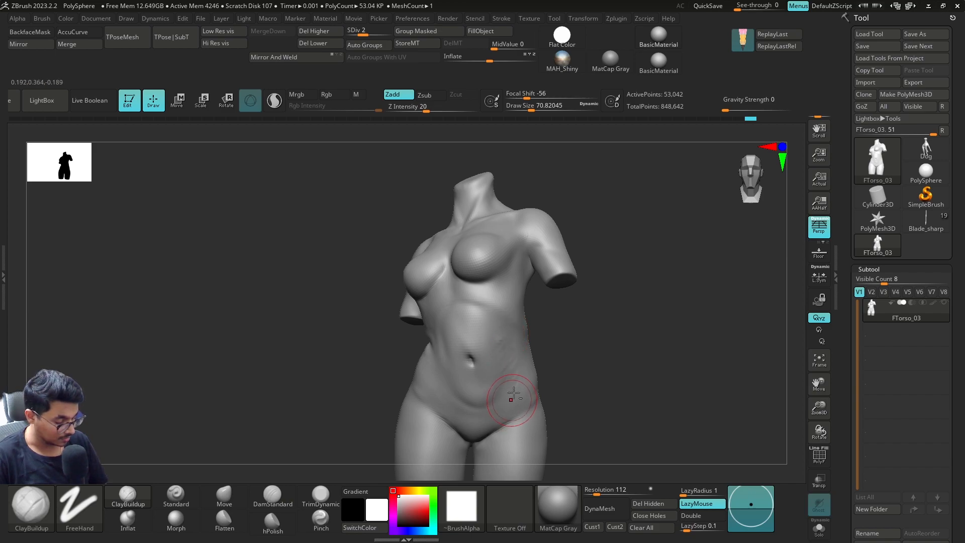
pyautogui.moveTo(512, 378)
pyautogui.keyDown('shift'); pyautogui.mouseDown()
pyautogui.moveTo(498, 344)
pyautogui.moveTo(477, 342)
pyautogui.moveTo(493, 353)
pyautogui.moveTo(485, 347)
pyautogui.moveTo(504, 303)
pyautogui.moveTo(537, 346)
pyautogui.moveTo(499, 401)
pyautogui.mouseUp(); pyautogui.keyUp('shift')
pyautogui.moveTo(539, 372); pyautogui.dragTo(560, 362)
pyautogui.moveTo(495, 386)
pyautogui.keyDown('shift'); pyautogui.mouseDown()
pyautogui.moveTo(471, 409)
pyautogui.moveTo(468, 394)
pyautogui.mouseUp(); pyautogui.keyUp('shift')
pyautogui.moveTo(449, 351)
pyautogui.keyDown('shift'); pyautogui.mouseDown()
pyautogui.moveTo(446, 343)
pyautogui.moveTo(472, 328)
pyautogui.moveTo(454, 354)
pyautogui.moveTo(450, 342)
pyautogui.mouseUp(); pyautogui.keyUp('shift')
# Refine the forms between the rib cage and the navel at a draw size of about 59, and smooth them.
pyautogui.press('s')
pyautogui.keyDown('shift'); pyautogui.moveTo(447, 340); pyautogui.dragTo(468, 314); pyautogui.keyUp('shift')
pyautogui.press('s')
pyautogui.moveTo(468, 312); pyautogui.dragTo(465, 306)
pyautogui.keyDown('shift'); pyautogui.moveTo(470, 371); pyautogui.dragTo(465, 336); pyautogui.keyUp('shift')
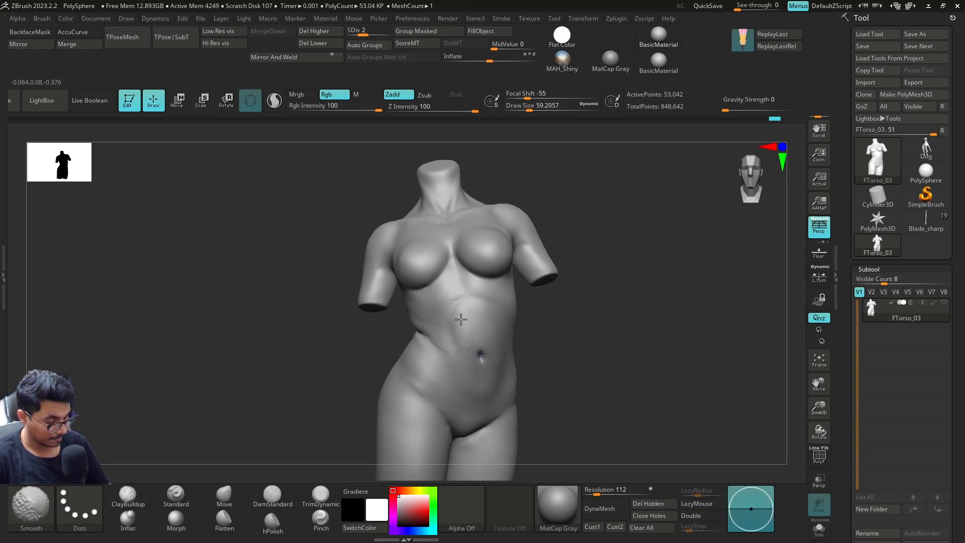
pyautogui.moveTo(541, 329); pyautogui.dragTo(613, 281)
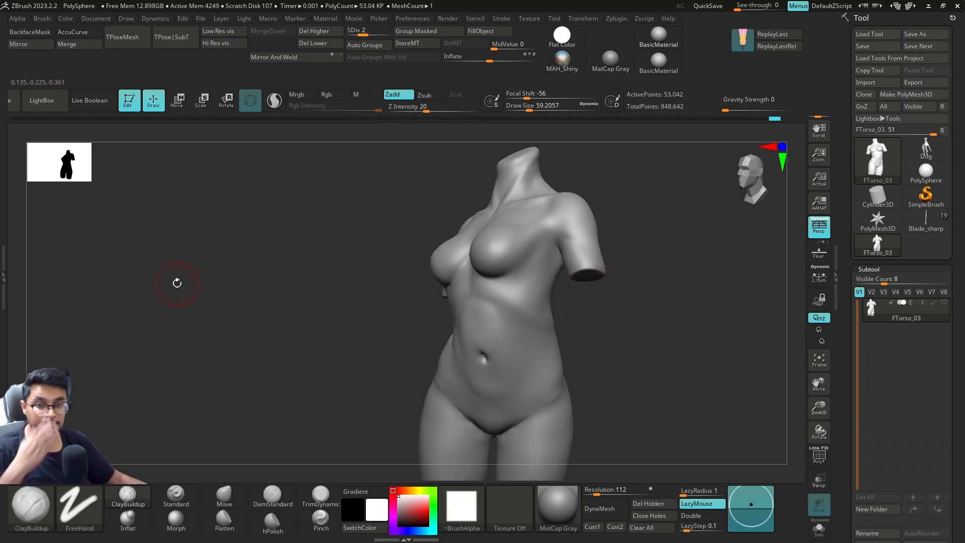
# Raise the torso to subdivision level 3, refine the abdominal creases with DamStandard at a draw size of about 51, and smooth them.
pyautogui.moveTo(579, 330); pyautogui.dragTo(593, 321)
pyautogui.press('d')
pyautogui.click(273, 497)
pyautogui.press('s')
pyautogui.moveTo(519, 359)
pyautogui.mouseDown()
pyautogui.moveTo(483, 406)
pyautogui.moveTo(488, 385)
pyautogui.mouseUp()
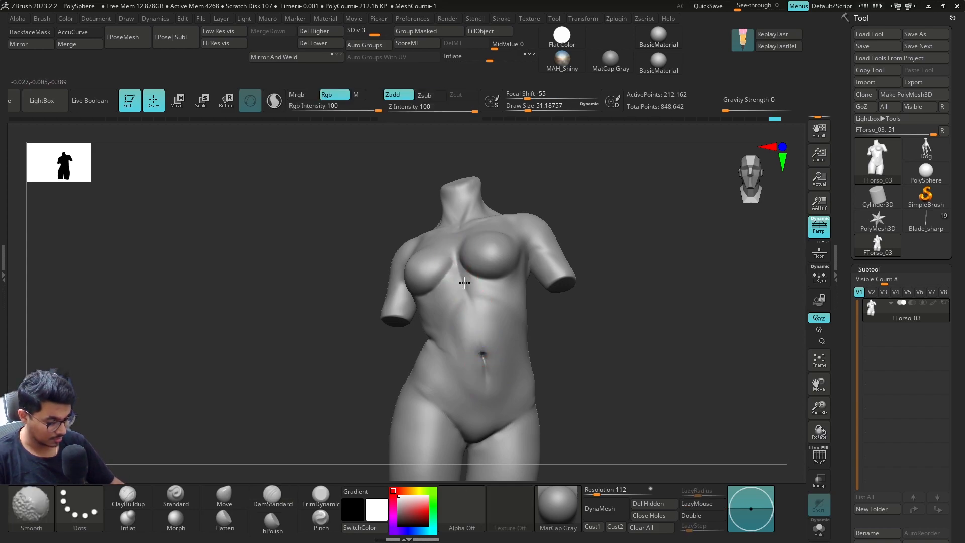
pyautogui.moveTo(578, 311); pyautogui.dragTo(631, 346)
pyautogui.press('shift')
pyautogui.moveTo(558, 342)
pyautogui.mouseDown()
pyautogui.moveTo(539, 362)
pyautogui.moveTo(508, 366)
pyautogui.moveTo(577, 368)
pyautogui.moveTo(549, 372)
pyautogui.moveTo(568, 366)
pyautogui.moveTo(554, 297)
pyautogui.mouseUp()
pyautogui.press('shift')
pyautogui.press('shift')
pyautogui.press('ctrl')
pyautogui.press('shift')
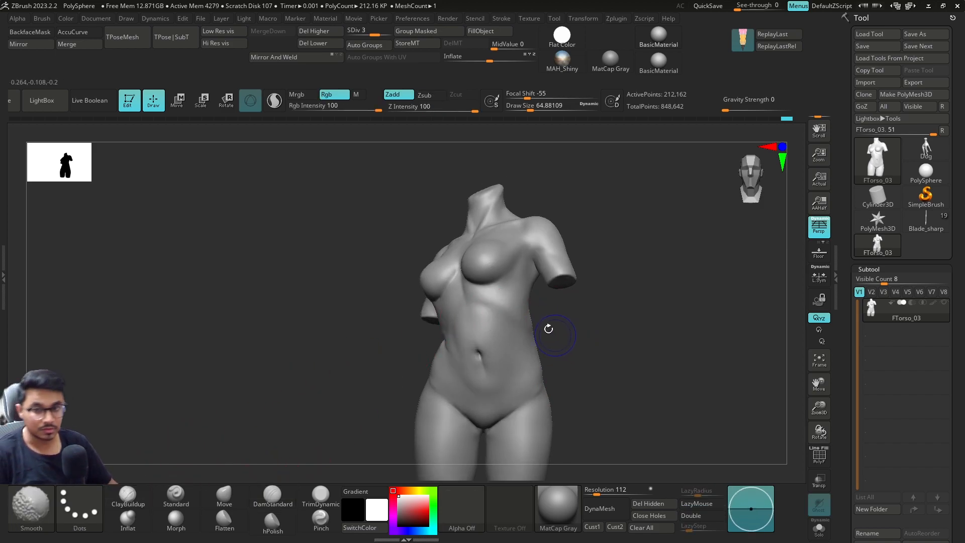
# Return to subdivision level 2 and build up the stretched side from the waist to the hip with ClayBuildup at a draw size of about 51.
pyautogui.hotkey('shift', 'd')
pyautogui.moveTo(549, 341); pyautogui.dragTo(525, 343)
pyautogui.press('s')
pyautogui.moveTo(521, 342); pyautogui.dragTo(517, 342)
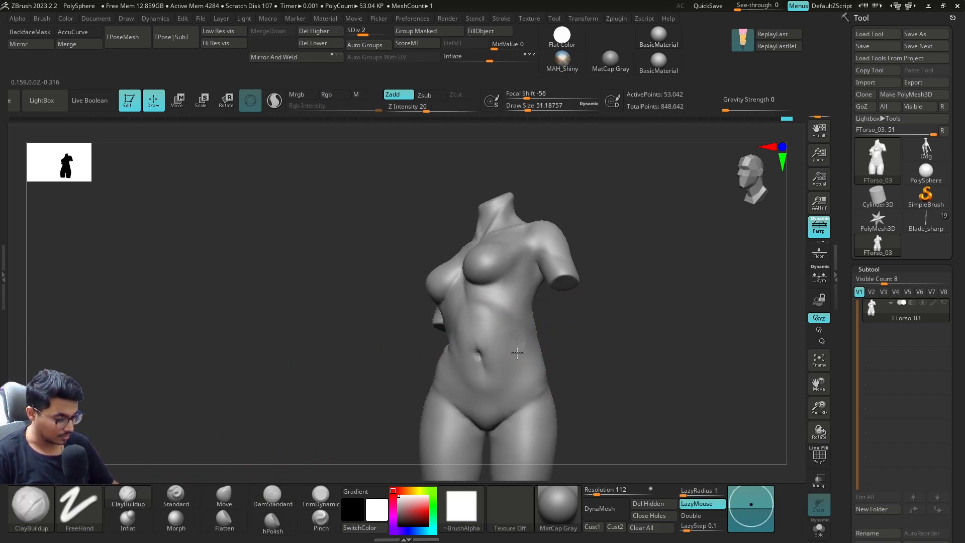
pyautogui.moveTo(556, 372)
pyautogui.mouseDown()
pyautogui.moveTo(534, 369)
pyautogui.moveTo(543, 377)
pyautogui.moveTo(526, 335)
pyautogui.moveTo(528, 386)
pyautogui.mouseUp()
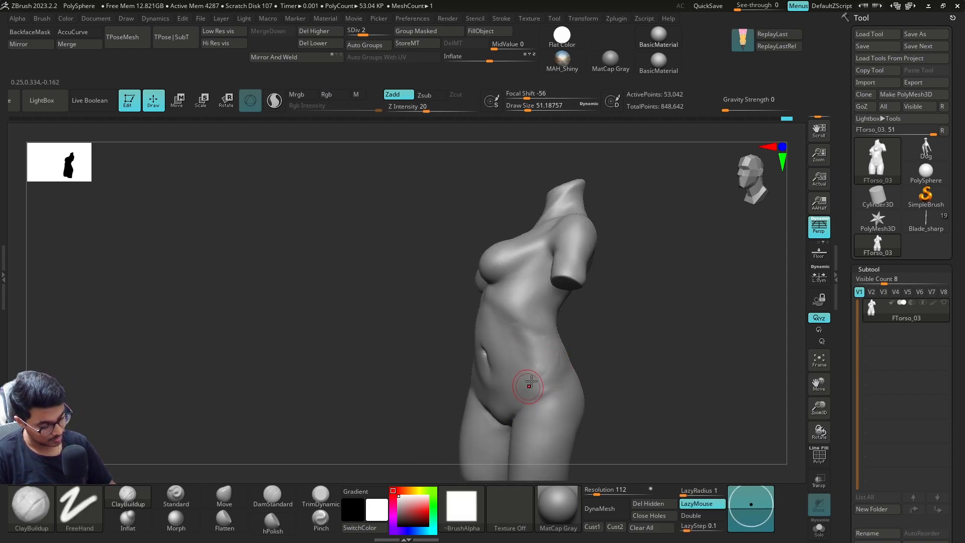
# Smooth the stretched flank and add form below its rib cage edge with ClayBuildup at a draw size of about 44.
pyautogui.moveTo(528, 400); pyautogui.dragTo(564, 362, button='right')
pyautogui.moveTo(535, 355)
pyautogui.keyDown('shift'); pyautogui.mouseDown()
pyautogui.moveTo(535, 386)
pyautogui.moveTo(558, 377)
pyautogui.moveTo(533, 373)
pyautogui.mouseUp(); pyautogui.keyUp('shift')
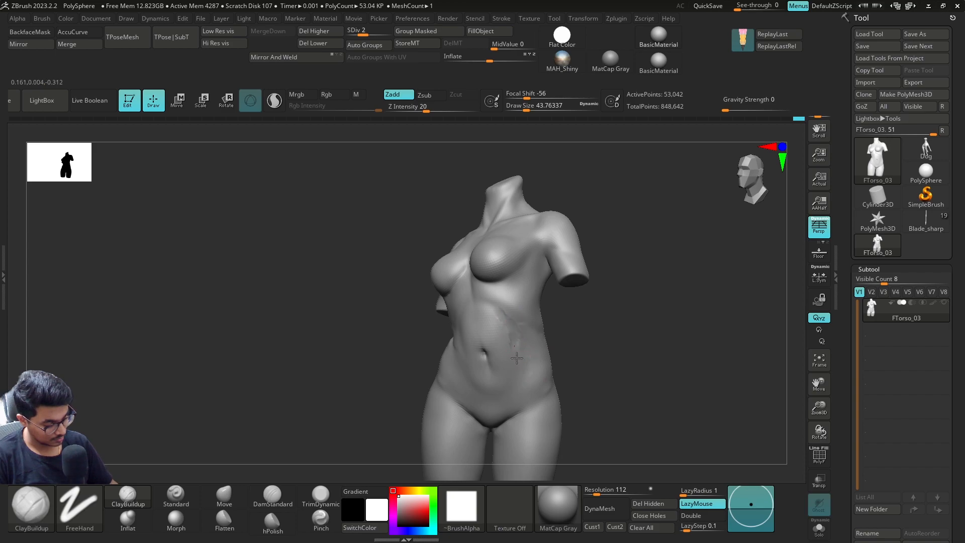
pyautogui.press('shift')
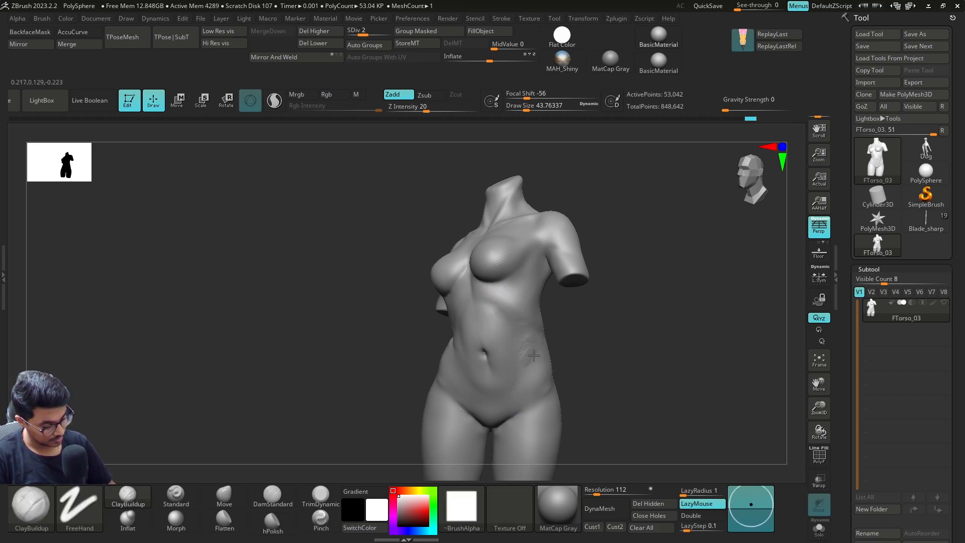
pyautogui.press('shift')
# Build up the lower abdomen beside the hip on the compressed side with ClayBuildup at draw sizes of about 39 and 56, and smooth it.
pyautogui.moveTo(575, 362); pyautogui.dragTo(623, 338)
pyautogui.press('s')
pyautogui.moveTo(515, 352); pyautogui.dragTo(509, 353)
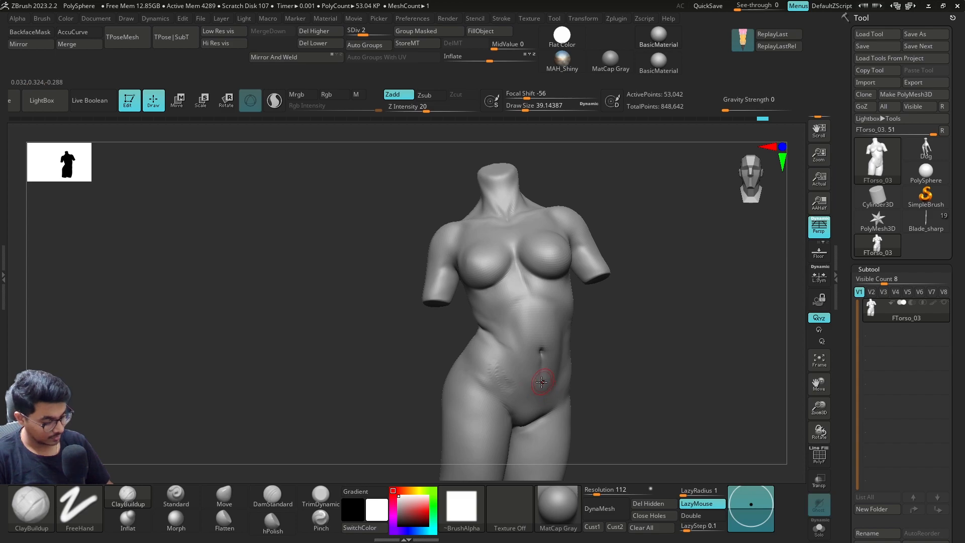
pyautogui.moveTo(602, 351); pyautogui.dragTo(587, 334)
pyautogui.press('s')
pyautogui.moveTo(508, 396); pyautogui.dragTo(508, 385)
pyautogui.press('s')
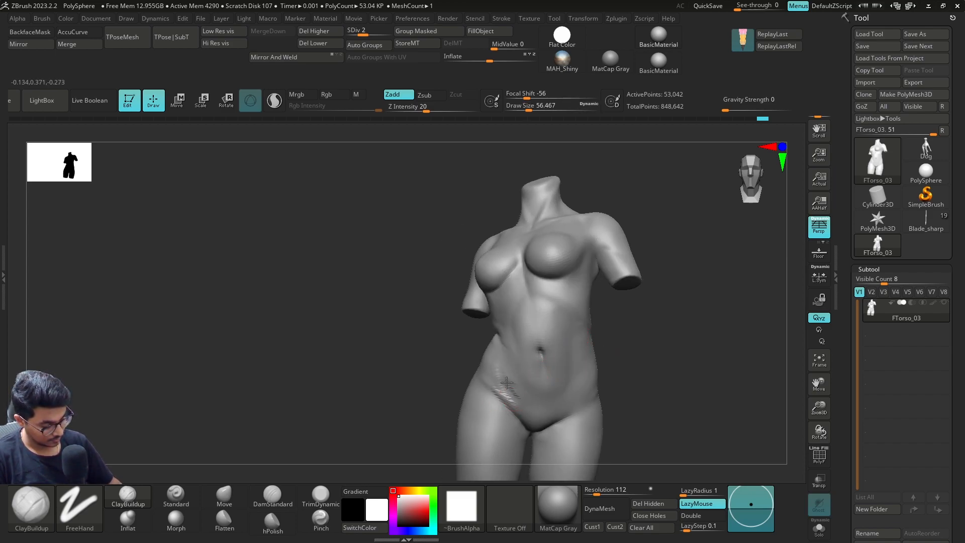
pyautogui.press('shift')
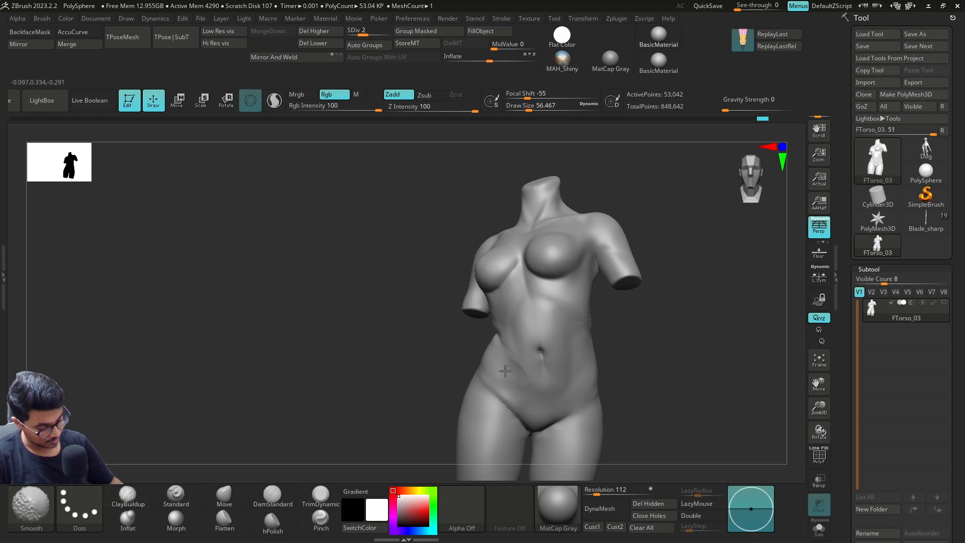
# Shape the lower belly between the navel and the groin with ClayBuildup at a draw size of about 56, and smooth it.
pyautogui.moveTo(635, 394)
pyautogui.mouseDown()
pyautogui.moveTo(518, 360)
pyautogui.moveTo(522, 378)
pyautogui.mouseUp()
pyautogui.moveTo(610, 367); pyautogui.dragTo(622, 362)
pyautogui.press('shift')
pyautogui.keyDown('alt'); pyautogui.moveTo(560, 379); pyautogui.dragTo(549, 390); pyautogui.keyUp('alt')
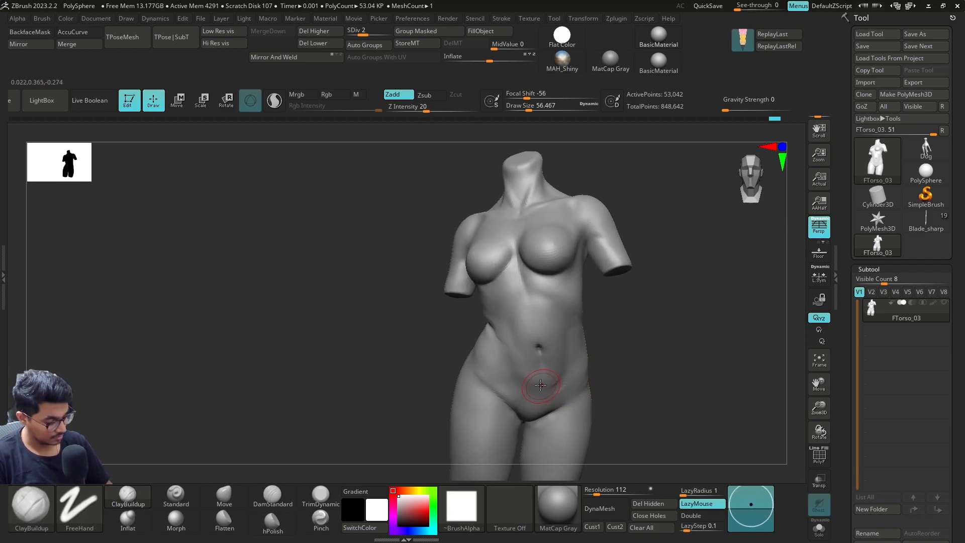
pyautogui.press('shift')
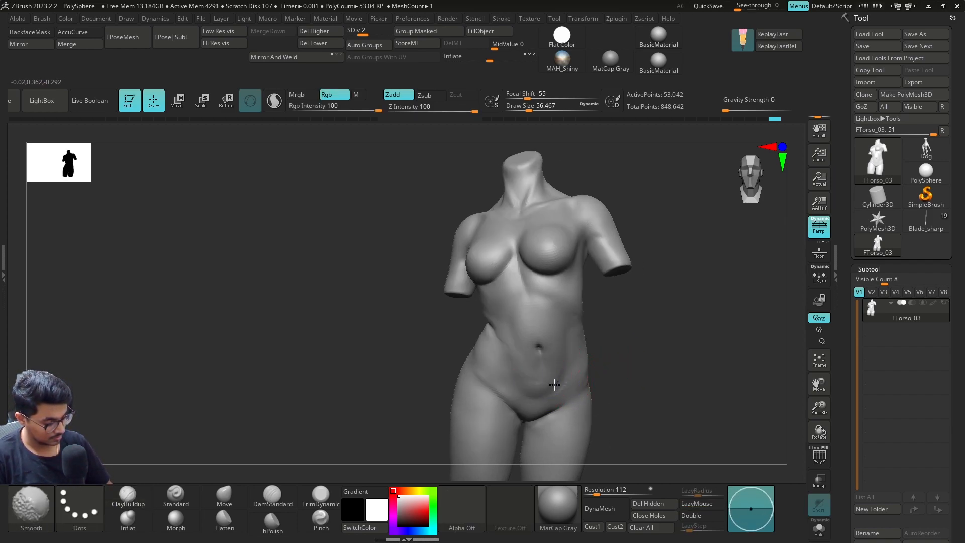
pyautogui.keyDown('shift'); pyautogui.moveTo(556, 370); pyautogui.dragTo(557, 381); pyautogui.keyUp('shift')
pyautogui.press('shift')
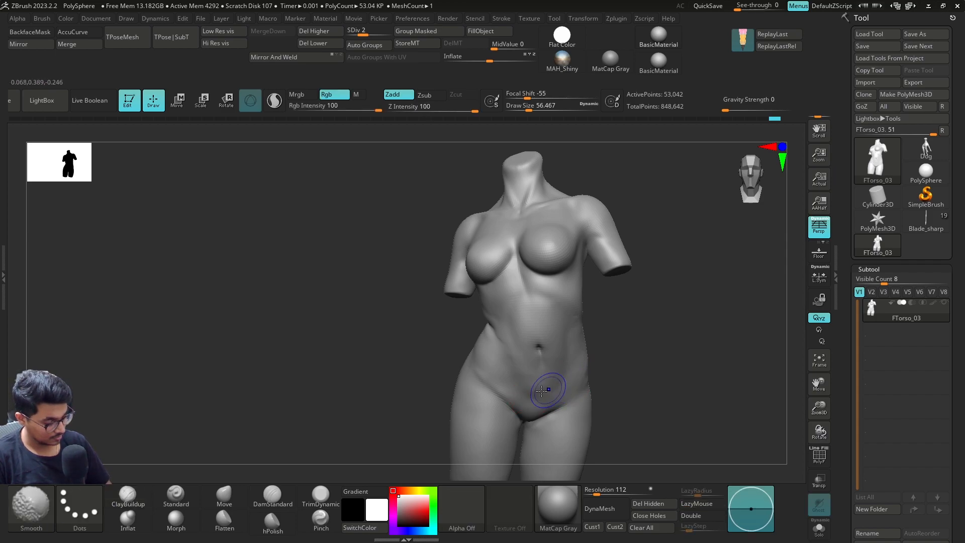
# Reshape the front contour of the abdomen from several angles with the Move brush at a draw size of about 90.
pyautogui.moveTo(618, 345)
pyautogui.mouseDown()
pyautogui.moveTo(631, 334)
pyautogui.moveTo(640, 346)
pyautogui.moveTo(622, 372)
pyautogui.moveTo(490, 387)
pyautogui.moveTo(519, 371)
pyautogui.mouseUp()
pyautogui.press('shift')
pyautogui.press('b')
pyautogui.press('m')
pyautogui.press('v')
pyautogui.press('s')
pyautogui.press('s')
pyautogui.moveTo(494, 416); pyautogui.dragTo(513, 346)
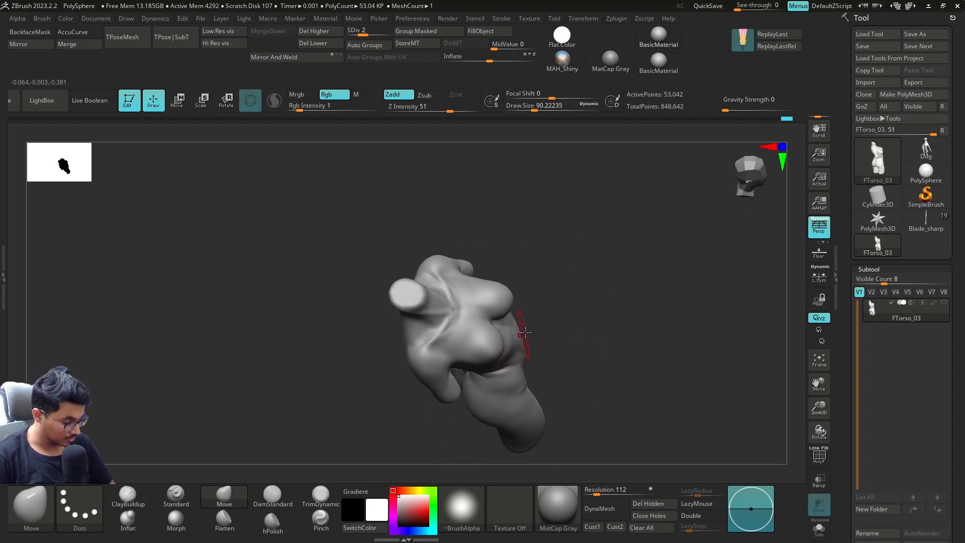
pyautogui.moveTo(567, 312); pyautogui.dragTo(528, 307)
pyautogui.moveTo(567, 246)
pyautogui.mouseDown()
pyautogui.moveTo(586, 279)
pyautogui.moveTo(564, 297)
pyautogui.moveTo(593, 233)
pyautogui.moveTo(563, 297)
pyautogui.moveTo(543, 310)
pyautogui.mouseUp()
pyautogui.moveTo(594, 295)
pyautogui.mouseDown()
pyautogui.moveTo(541, 309)
pyautogui.moveTo(539, 327)
pyautogui.moveTo(540, 307)
pyautogui.moveTo(525, 300)
pyautogui.moveTo(659, 306)
pyautogui.moveTo(559, 330)
pyautogui.moveTo(563, 345)
pyautogui.moveTo(540, 356)
pyautogui.moveTo(549, 344)
pyautogui.moveTo(543, 333)
pyautogui.moveTo(568, 345)
pyautogui.moveTo(542, 345)
pyautogui.moveTo(520, 360)
pyautogui.mouseUp()
# Fine-tune the navel area and the stretched flank with the Move brush at draw sizes of about 59 and 46.
pyautogui.press('s')
pyautogui.press('s')
pyautogui.press('s')
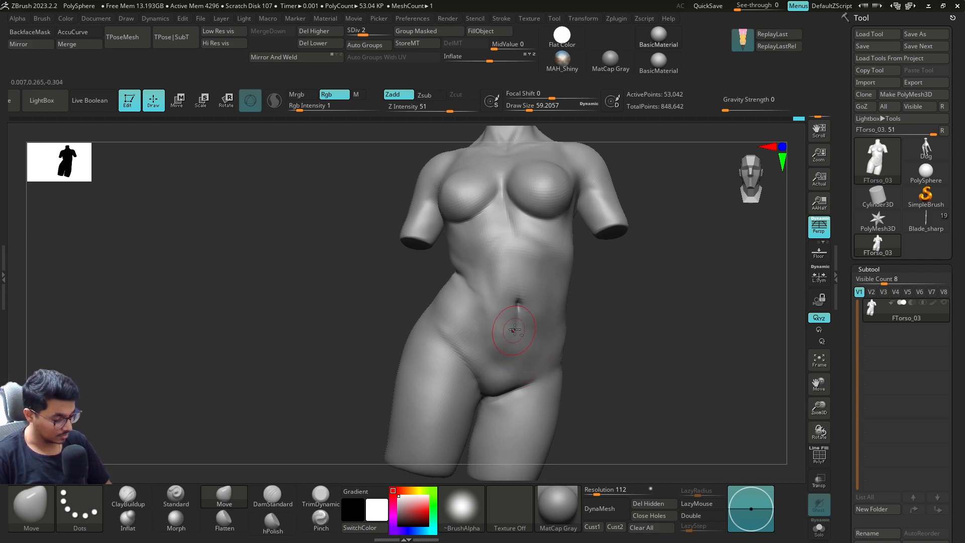
pyautogui.press('shift')
pyautogui.moveTo(551, 340); pyautogui.dragTo(594, 312)
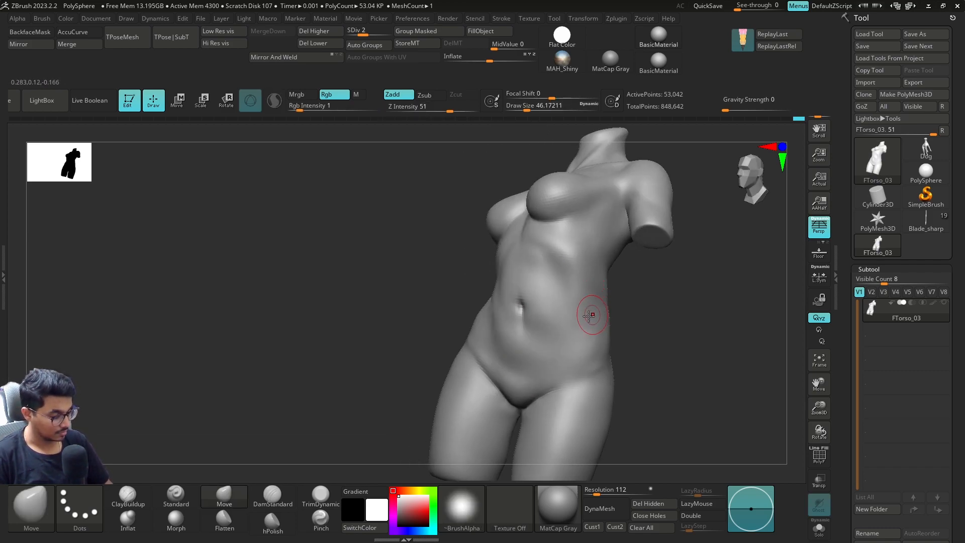
# Add volume to the abdomen around the navel with ClayBuildup at a draw size of about 90.
pyautogui.click(136, 498)
pyautogui.press('s')
pyautogui.moveTo(542, 327); pyautogui.dragTo(543, 306)
pyautogui.moveTo(544, 311)
pyautogui.mouseDown(button='right')
pyautogui.moveTo(637, 336)
pyautogui.moveTo(601, 315)
pyautogui.moveTo(599, 328)
pyautogui.moveTo(648, 327)
pyautogui.mouseUp(button='right')
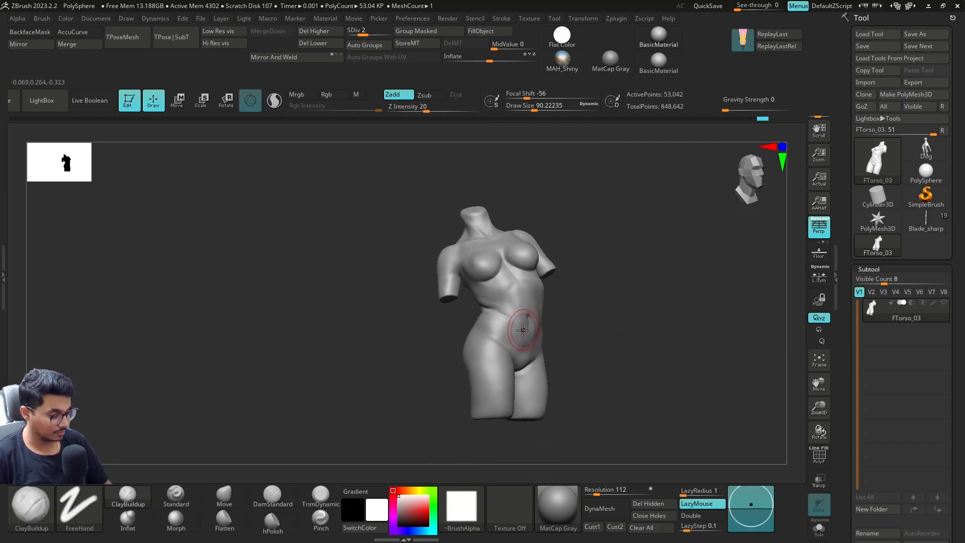
pyautogui.moveTo(523, 347); pyautogui.dragTo(564, 327, button='right')
pyautogui.moveTo(517, 367)
pyautogui.keyDown('ctrl'); pyautogui.mouseDown(button='right')
pyautogui.moveTo(658, 373)
pyautogui.moveTo(612, 316)
pyautogui.moveTo(635, 296)
pyautogui.mouseUp(button='right'); pyautogui.keyUp('ctrl')
# Raise the torso to subdivision level 4 and carve below the breast on the compressed side with DamStandard at a draw size of about 62.
pyautogui.click(288, 491)
pyautogui.press('d')
pyautogui.press('d')
pyautogui.press('s')
pyautogui.moveTo(533, 255); pyautogui.dragTo(528, 255)
pyautogui.moveTo(515, 246)
pyautogui.mouseDown()
pyautogui.moveTo(497, 241)
pyautogui.moveTo(505, 238)
pyautogui.mouseUp()
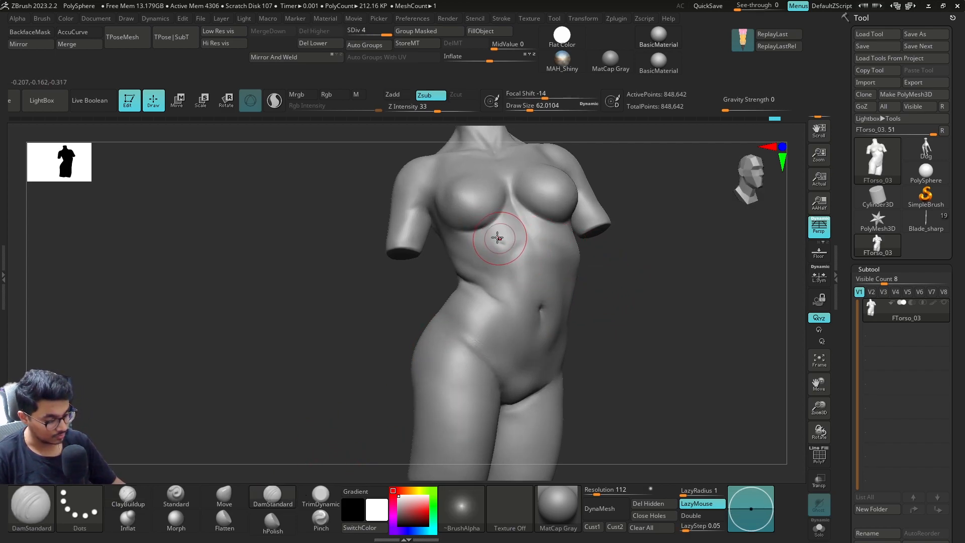
# Carve the folds below the breast on the compressed side at subdivision level 2 with DamStandard at a draw size of about 62.
pyautogui.moveTo(552, 238); pyautogui.dragTo(603, 312, button='right')
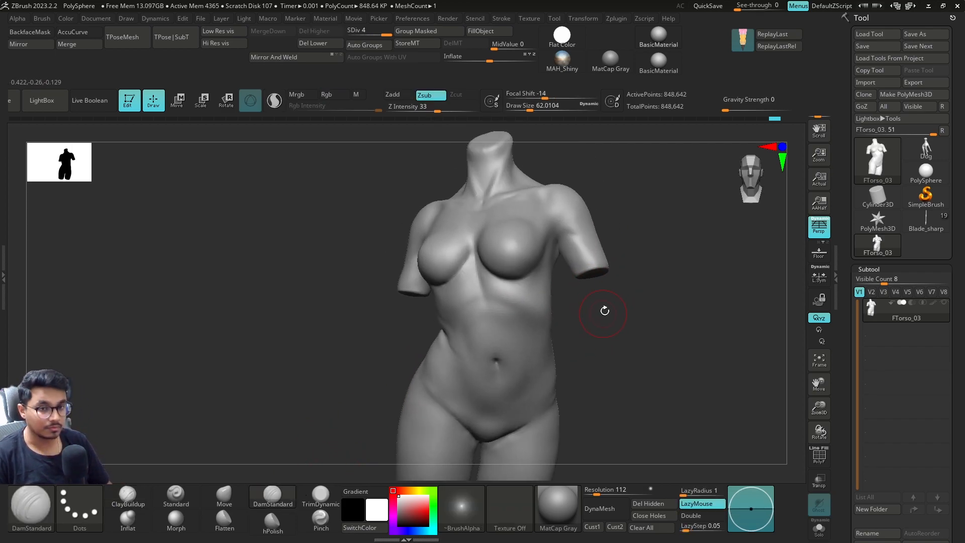
pyautogui.moveTo(532, 313)
pyautogui.mouseDown(button='right')
pyautogui.moveTo(670, 266)
pyautogui.moveTo(578, 281)
pyautogui.mouseUp(button='right')
pyautogui.moveTo(567, 288)
pyautogui.mouseDown()
pyautogui.moveTo(523, 279)
pyautogui.moveTo(518, 293)
pyautogui.mouseUp()
pyautogui.hotkey('shift', 'd')
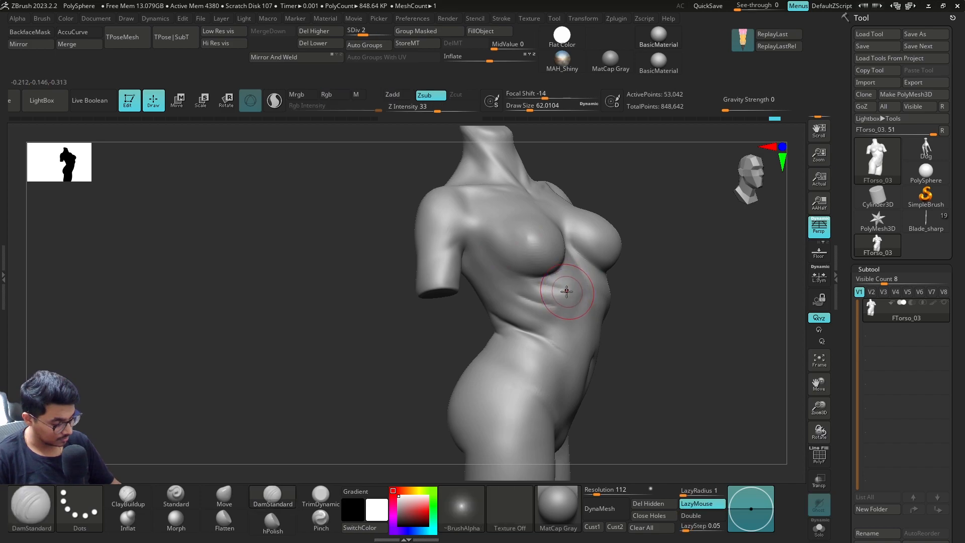
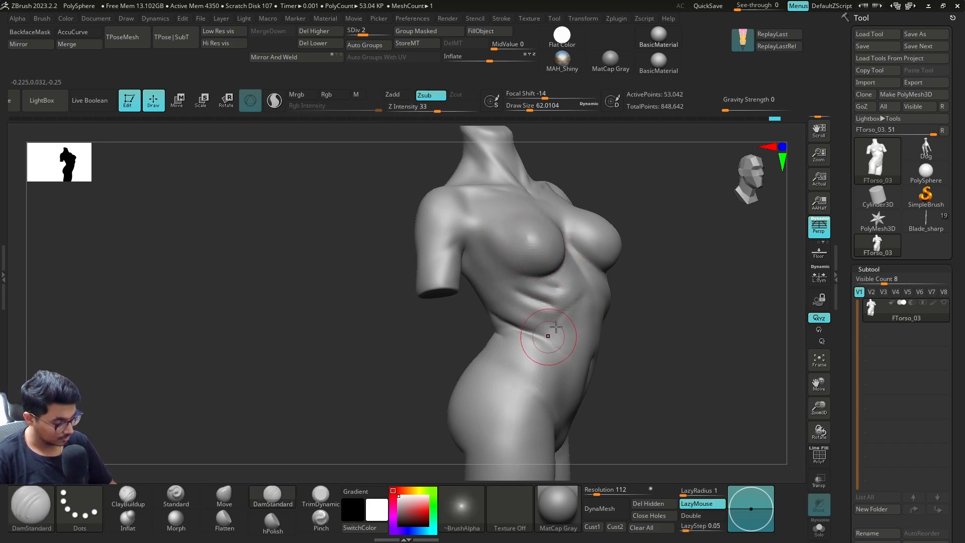
pyautogui.moveTo(668, 319)
pyautogui.mouseDown()
pyautogui.moveTo(689, 331)
pyautogui.moveTo(639, 282)
pyautogui.moveTo(675, 300)
pyautogui.moveTo(691, 267)
pyautogui.mouseUp()
# Carve and smooth the rib lines below the breast on the stretched side, and raise the torso to subdivision level 4.
pyautogui.press('d')
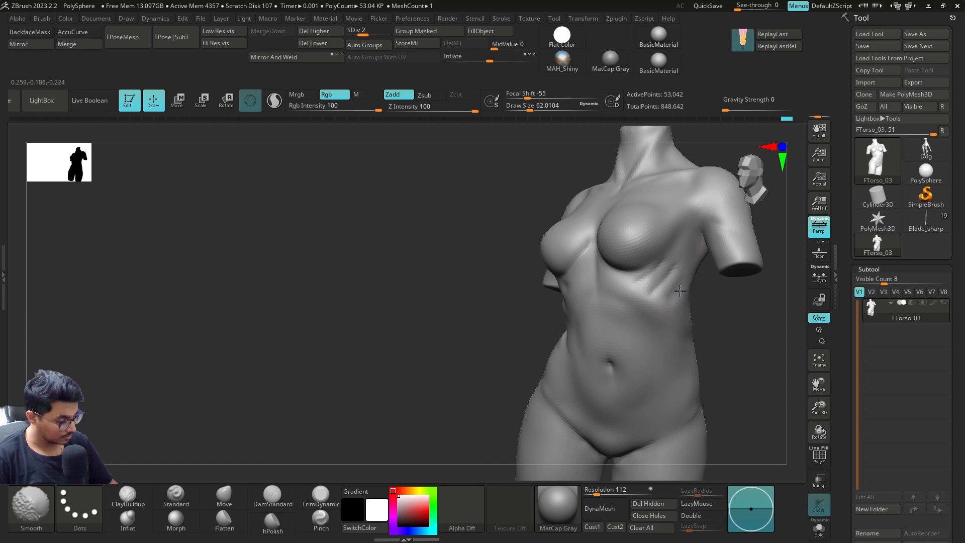
pyautogui.moveTo(709, 347)
pyautogui.mouseDown()
pyautogui.moveTo(746, 349)
pyautogui.moveTo(696, 332)
pyautogui.mouseUp()
pyautogui.press('d')
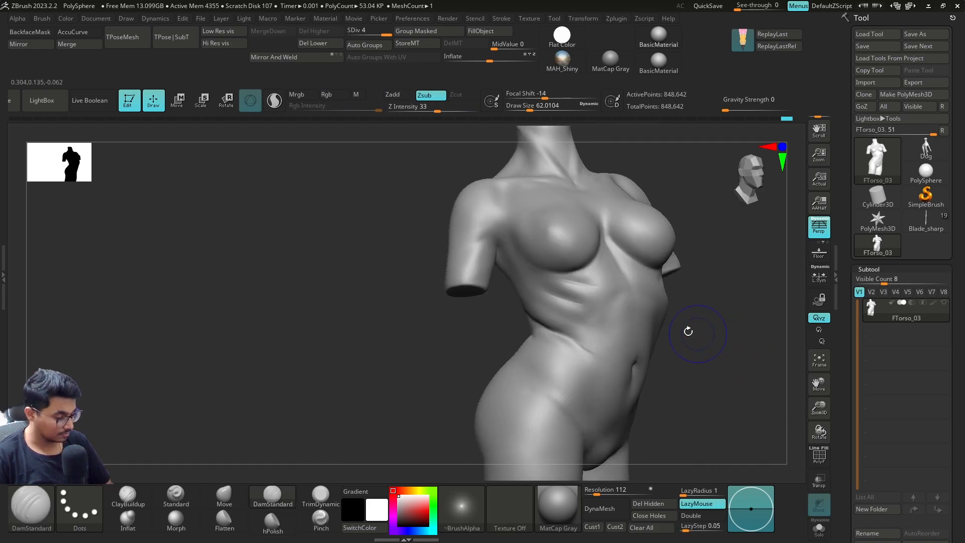
# Soften the folds on the compressed side with Smooth at a draw size of about 44, and return to subdivision level 2.
pyautogui.press('[')
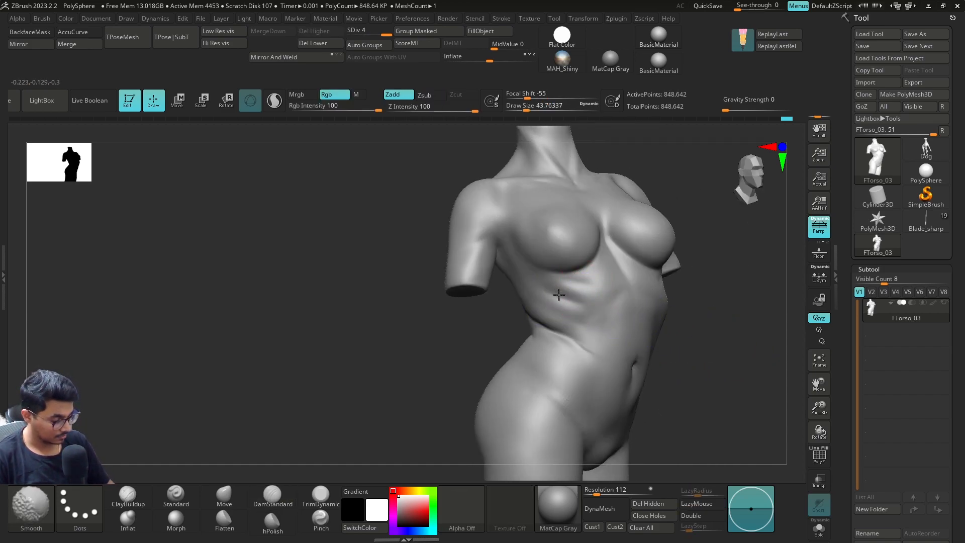
pyautogui.moveTo(701, 347)
pyautogui.keyDown('alt'); pyautogui.mouseDown()
pyautogui.moveTo(694, 334)
pyautogui.moveTo(716, 345)
pyautogui.moveTo(681, 339)
pyautogui.moveTo(728, 342)
pyautogui.moveTo(668, 327)
pyautogui.mouseUp(); pyautogui.keyUp('alt')
pyautogui.hotkey('shift', 'd')
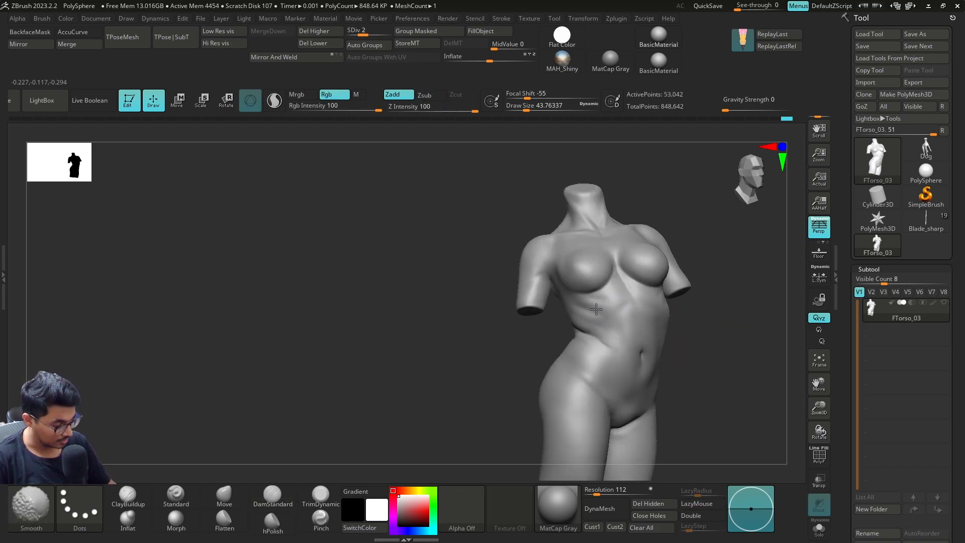
# Deepen the waist crease on the compressed side at subdivision level 2 with DamStandard at a draw size of about 90.
pyautogui.press('d')
pyautogui.press('d')
pyautogui.hotkey('shift', 'd')
pyautogui.hotkey('shift', 'd')
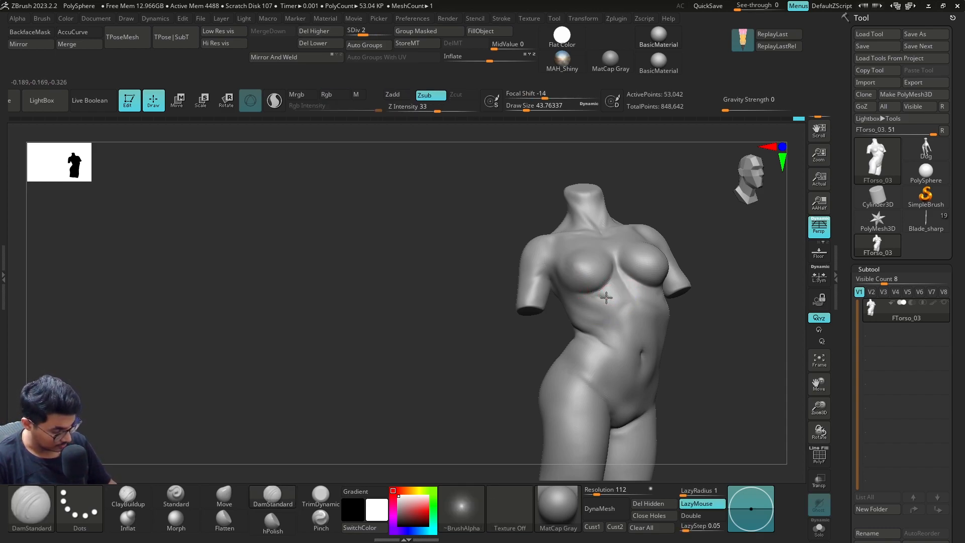
pyautogui.press('shift')
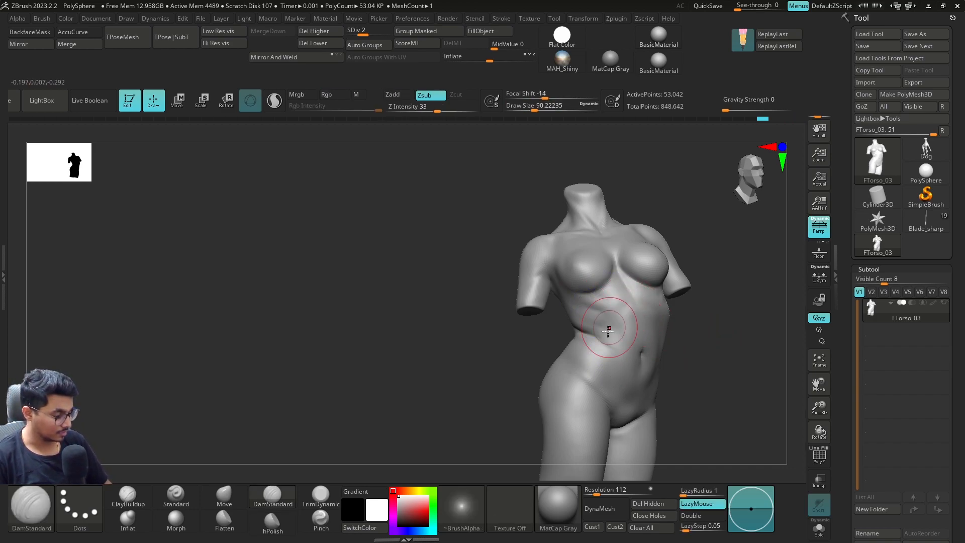
pyautogui.moveTo(676, 329); pyautogui.dragTo(684, 364)
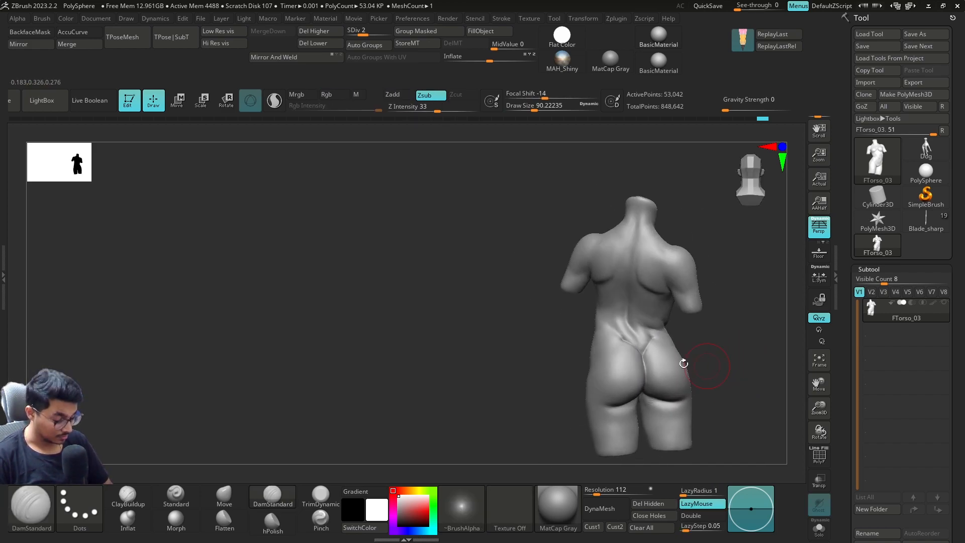
# Reshape the back at subdivision level 1 with the Move brush at draw sizes between about 74 and 112.
pyautogui.click(203, 495)
pyautogui.hotkey('shift', 'd')
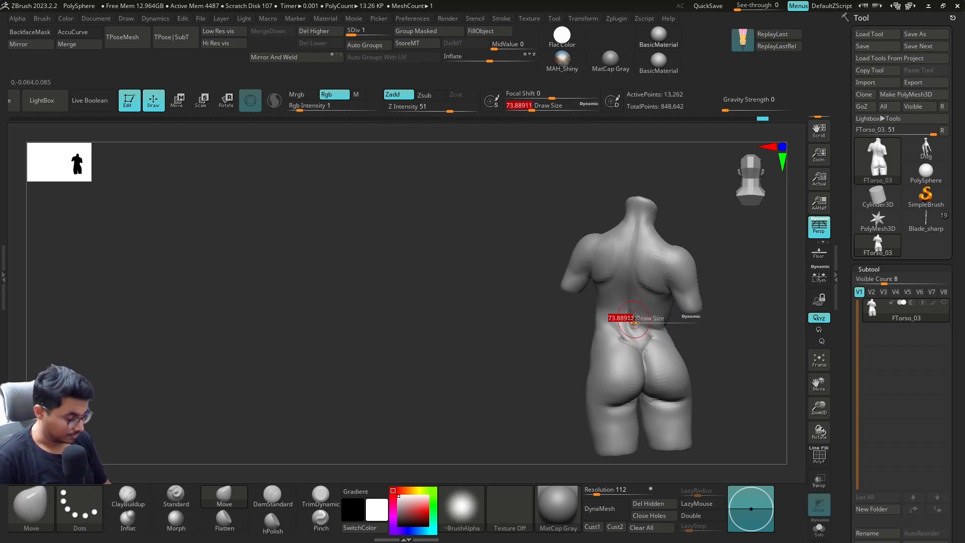
pyautogui.press(']')
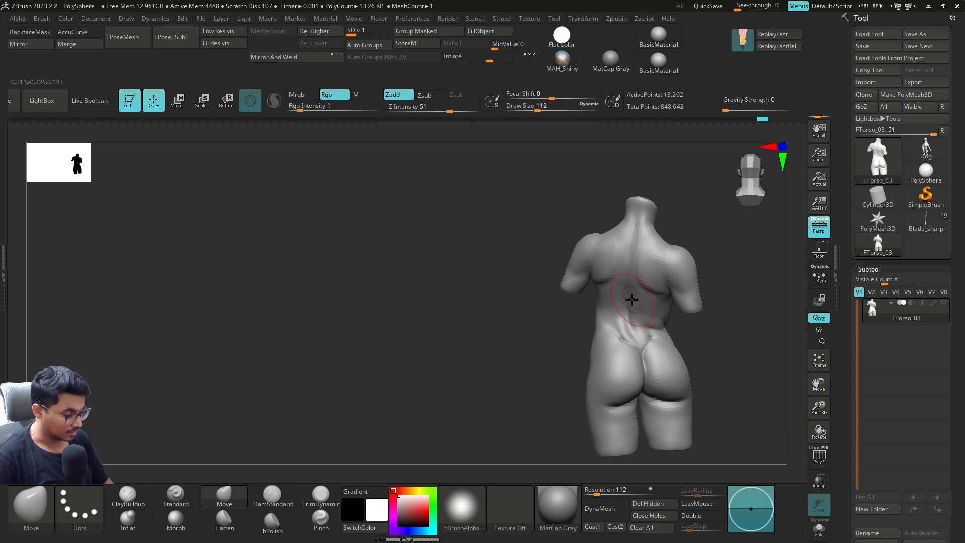
pyautogui.press('shift')
pyautogui.press('[')
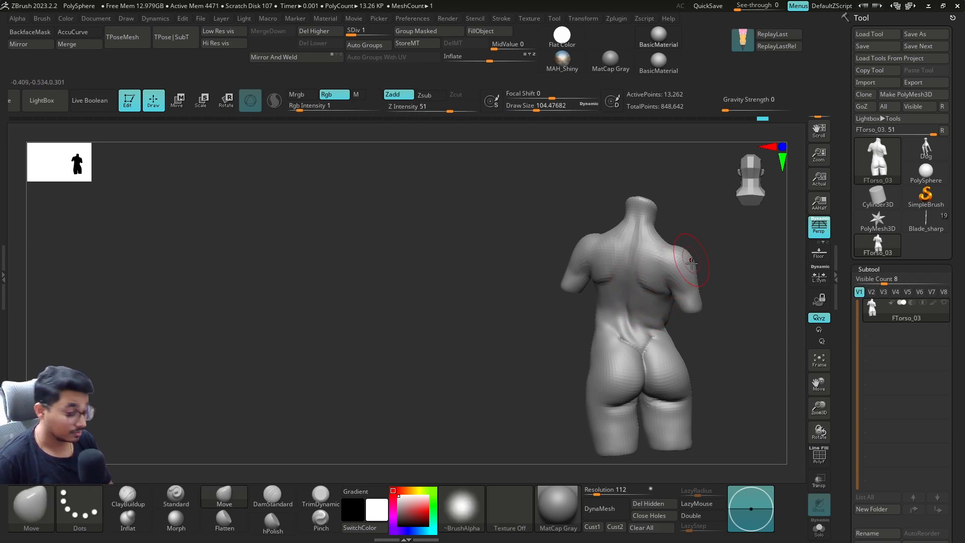
pyautogui.moveTo(724, 335); pyautogui.dragTo(708, 333)
pyautogui.press('s')
pyautogui.moveTo(629, 321); pyautogui.dragTo(625, 320)
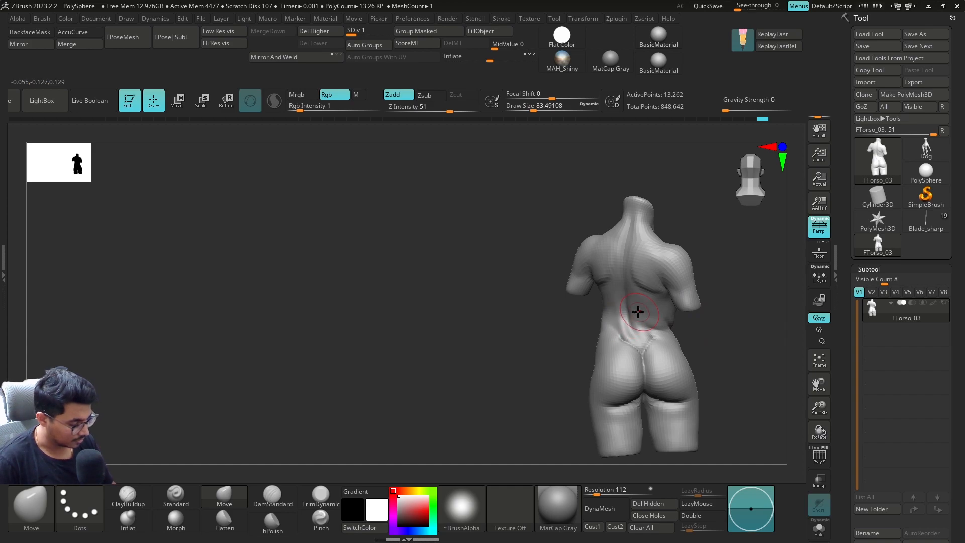
# Adjust the shoulder blades and mid back with the Move brush at draw sizes of about 104, 145 and 108.
pyautogui.moveTo(718, 308); pyautogui.dragTo(670, 327)
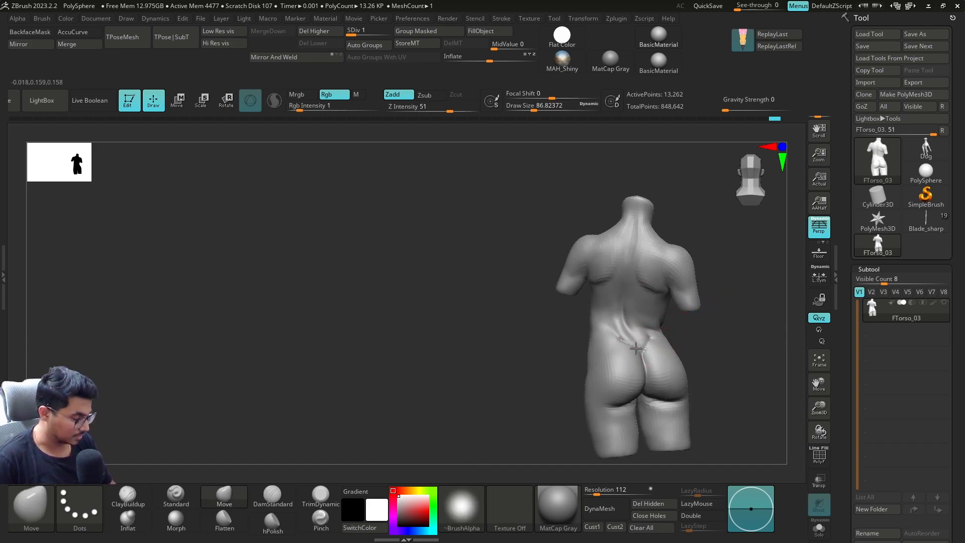
pyautogui.press(']')
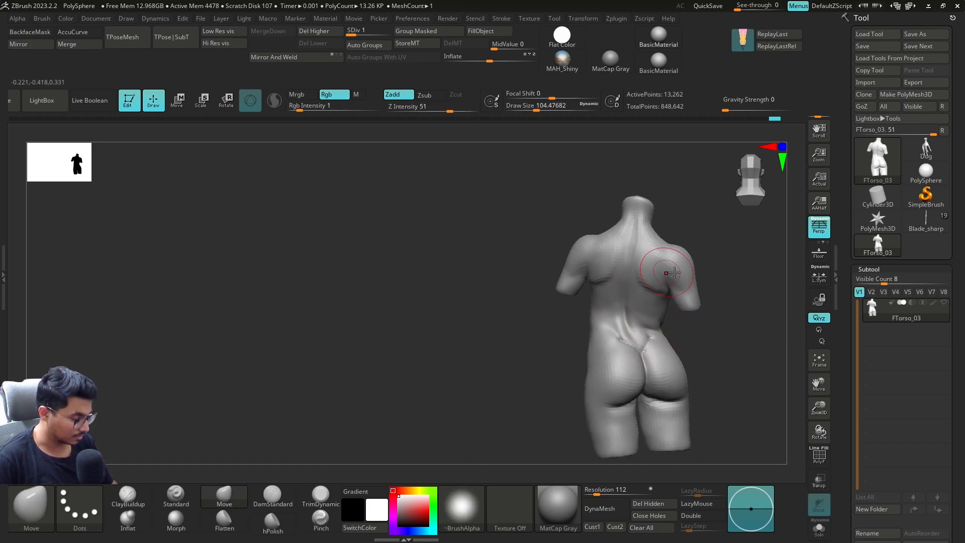
pyautogui.press(']')
pyautogui.press(']')
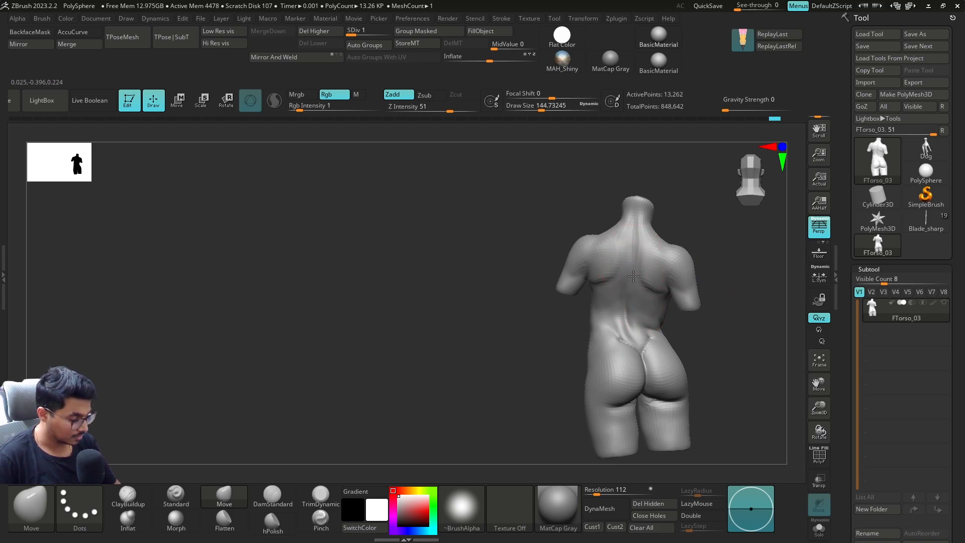
pyautogui.press('[')
pyautogui.press('[')
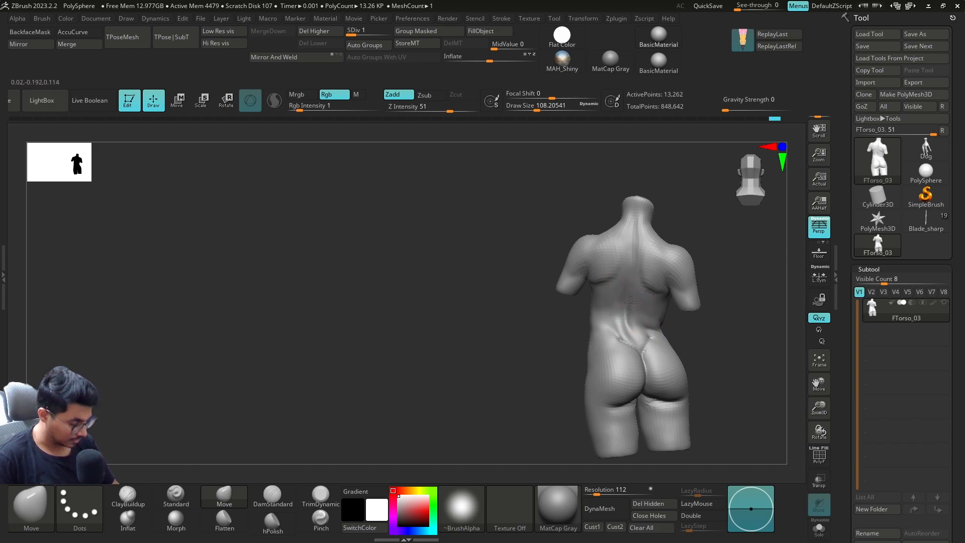
# Shape the lower back above the buttocks from several angles with the Move brush at a draw size of about 87.
pyautogui.moveTo(719, 353); pyautogui.dragTo(688, 357)
pyautogui.press('s')
pyautogui.moveTo(687, 358); pyautogui.dragTo(684, 358)
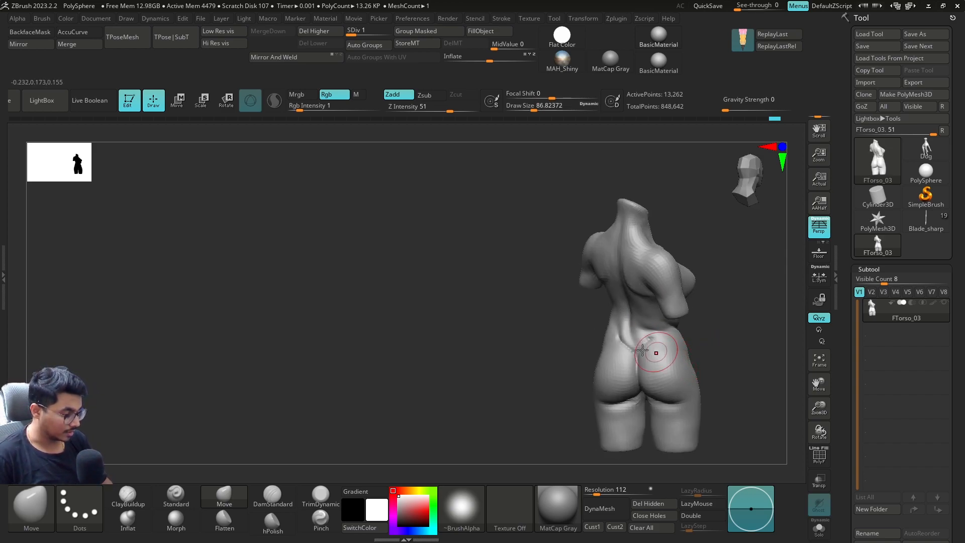
pyautogui.moveTo(736, 337); pyautogui.dragTo(627, 327)
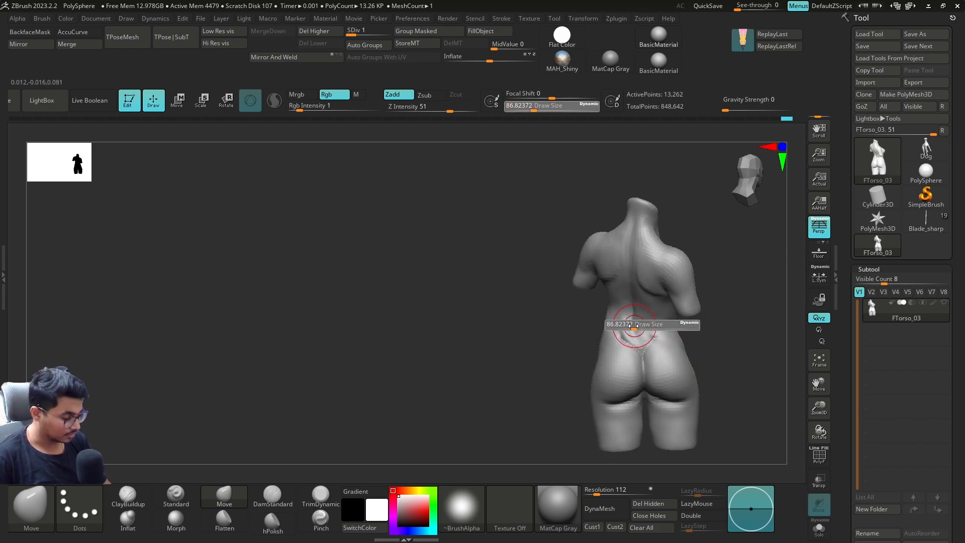
pyautogui.moveTo(737, 313); pyautogui.dragTo(685, 313)
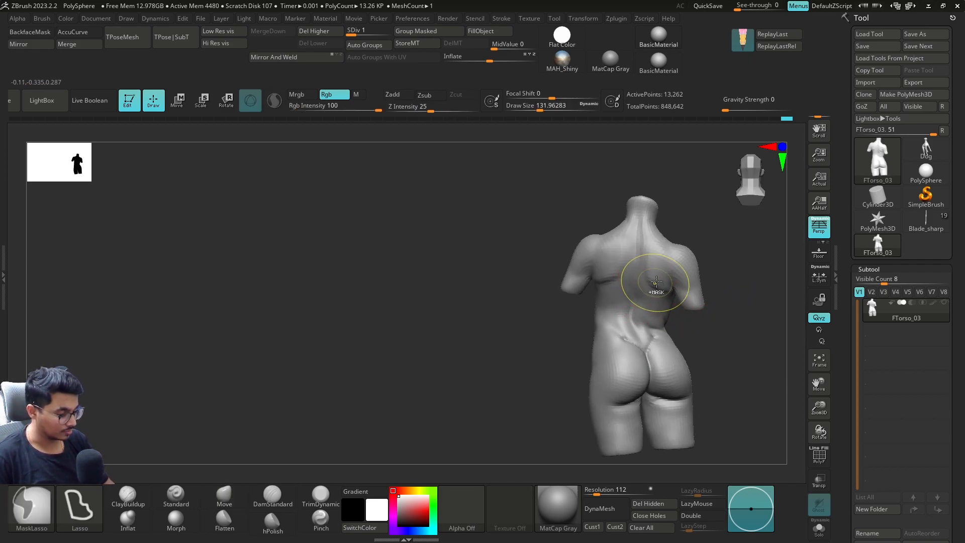
# Refine the upper back with the Move brush at a draw size of about 124, and raise the torso to subdivision level 3.
pyautogui.press('s')
pyautogui.press('d')
pyautogui.press('d')
pyautogui.press('s')
pyautogui.moveTo(644, 263); pyautogui.dragTo(641, 263)
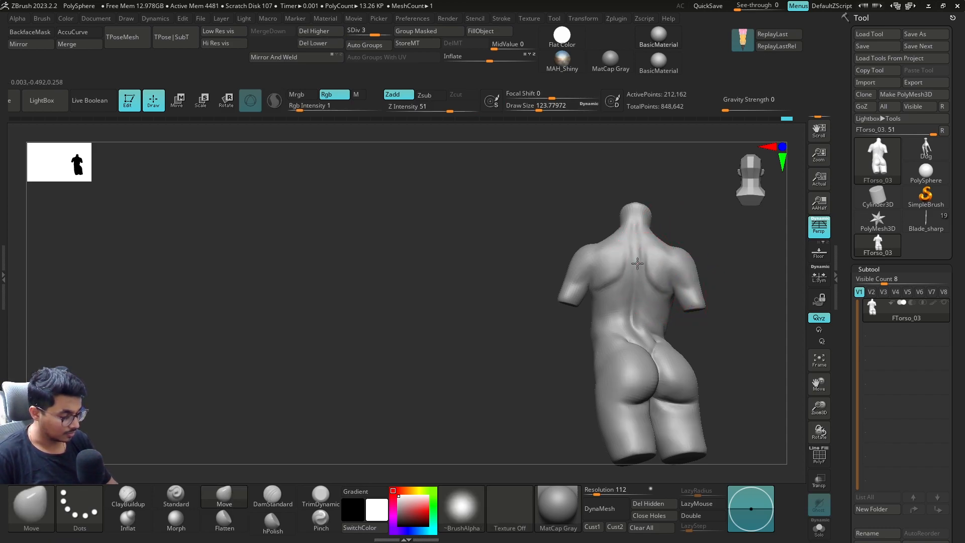
# Refine the shoulder blade on the compressed side at subdivision level 3 with the Move brush at draw sizes of about 80 and 74.
pyautogui.moveTo(699, 261); pyautogui.dragTo(674, 275, button='right')
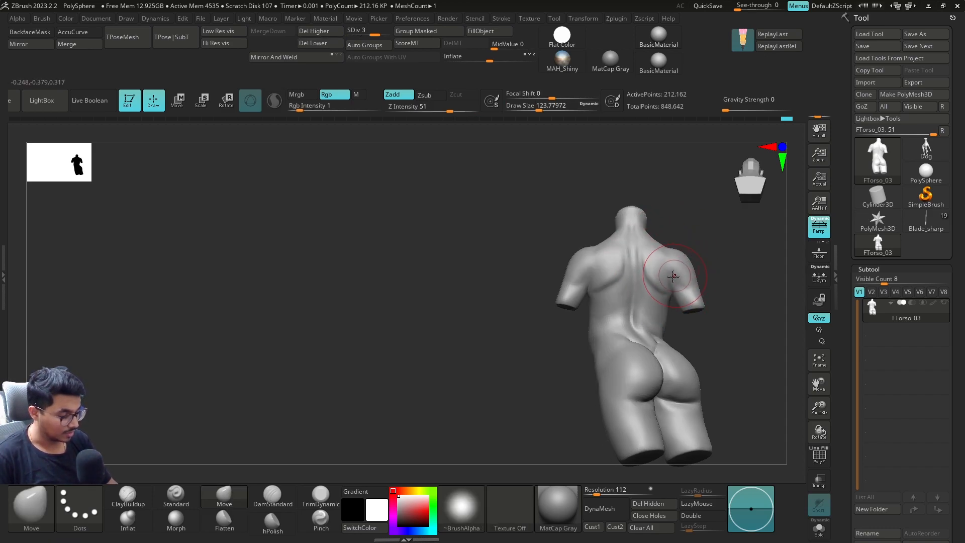
pyautogui.moveTo(716, 251); pyautogui.dragTo(667, 278, button='right')
pyautogui.press('[')
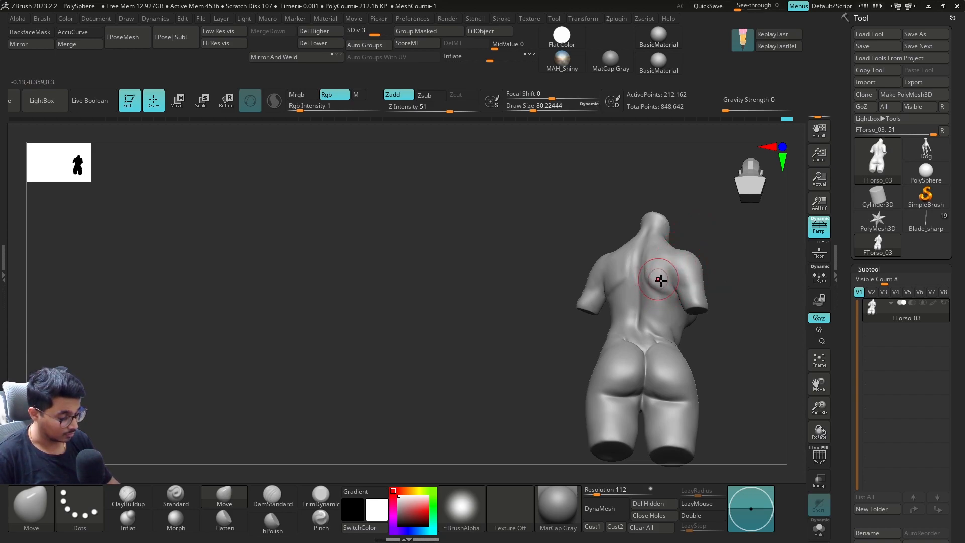
pyautogui.moveTo(724, 252); pyautogui.dragTo(717, 258, button='right')
pyautogui.press('[')
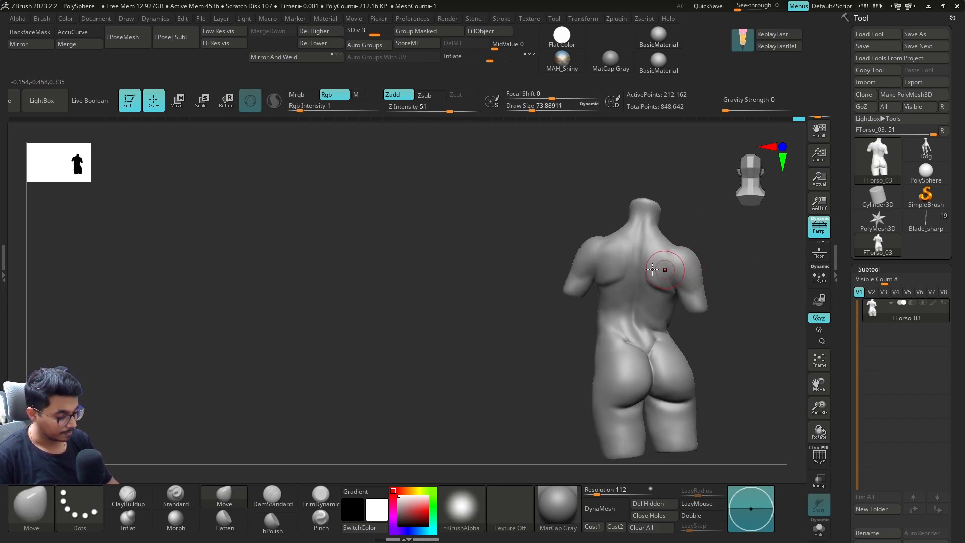
pyautogui.press(']')
pyautogui.moveTo(693, 227)
pyautogui.mouseDown(button='right')
pyautogui.moveTo(700, 286)
pyautogui.moveTo(662, 325)
pyautogui.mouseUp(button='right')
pyautogui.press(']')
# Adjust the waist and flank contours at subdivision level 1 with the Move brush at a draw size of about 101.
pyautogui.moveTo(662, 325); pyautogui.dragTo(640, 335)
pyautogui.hotkey('shift', 'd')
pyautogui.moveTo(718, 344)
pyautogui.mouseDown()
pyautogui.moveTo(737, 348)
pyautogui.moveTo(728, 299)
pyautogui.moveTo(691, 320)
pyautogui.moveTo(633, 324)
pyautogui.mouseUp()
pyautogui.hotkey('shift', 'd')
pyautogui.press('s')
pyautogui.press(']')
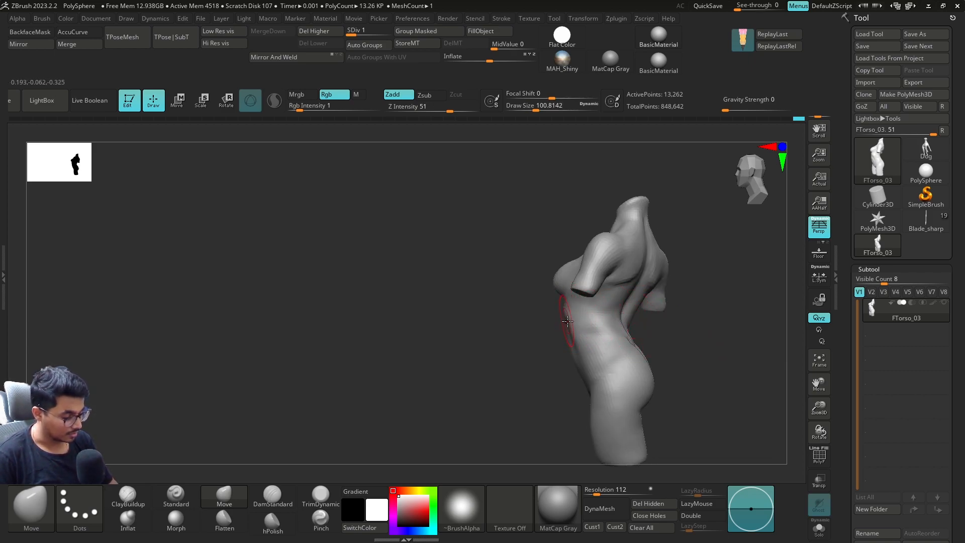
# Carve a crease from the stretched flank to the lower back at subdivision level 2 with DamStandard at a draw size of about 101.
pyautogui.moveTo(660, 315); pyautogui.dragTo(494, 359, button='right')
pyautogui.hotkey('shift', 'd')
pyautogui.moveTo(614, 312)
pyautogui.mouseDown(button='right')
pyautogui.moveTo(665, 310)
pyautogui.moveTo(622, 302)
pyautogui.mouseUp(button='right')
pyautogui.keyDown('ctrl'); pyautogui.moveTo(622, 302); pyautogui.dragTo(612, 312, button='right'); pyautogui.keyUp('ctrl')
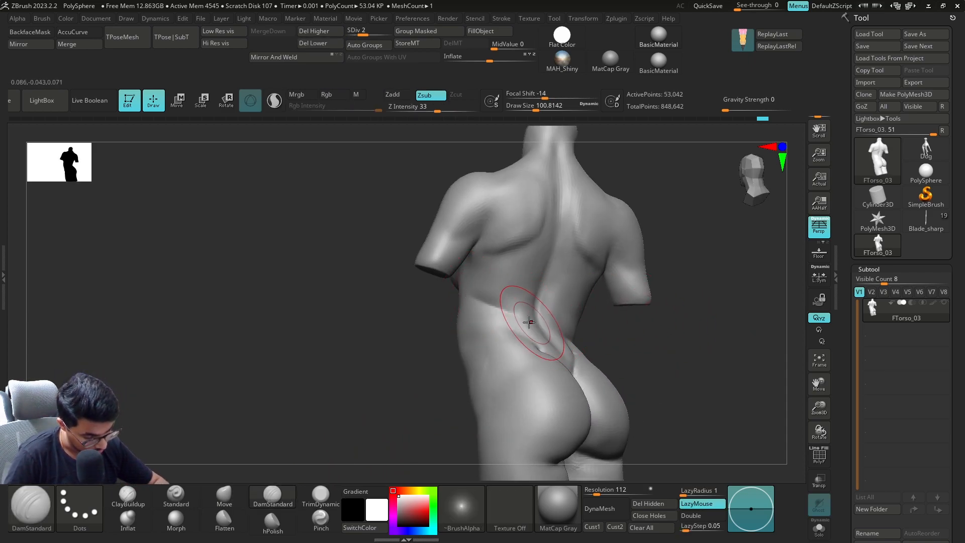
pyautogui.moveTo(639, 276); pyautogui.dragTo(614, 280, button='right')
pyautogui.hotkey('shift', 'd')
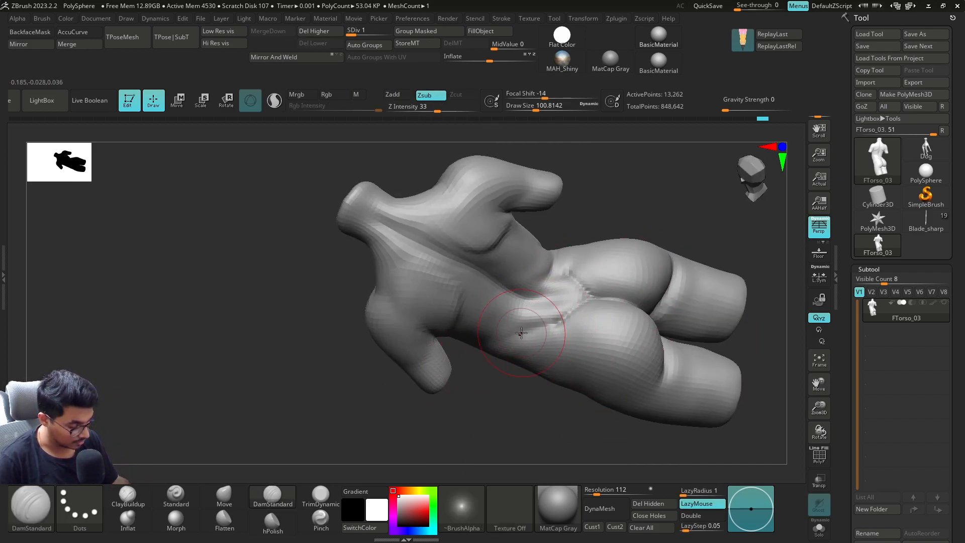
# Refine the flank and lower-back crease at subdivision level 3 with DamStandard at a draw size of about 56.
pyautogui.press('d')
pyautogui.press('d')
pyautogui.moveTo(521, 332)
pyautogui.mouseDown(button='right')
pyautogui.moveTo(581, 286)
pyautogui.moveTo(528, 332)
pyautogui.mouseUp(button='right')
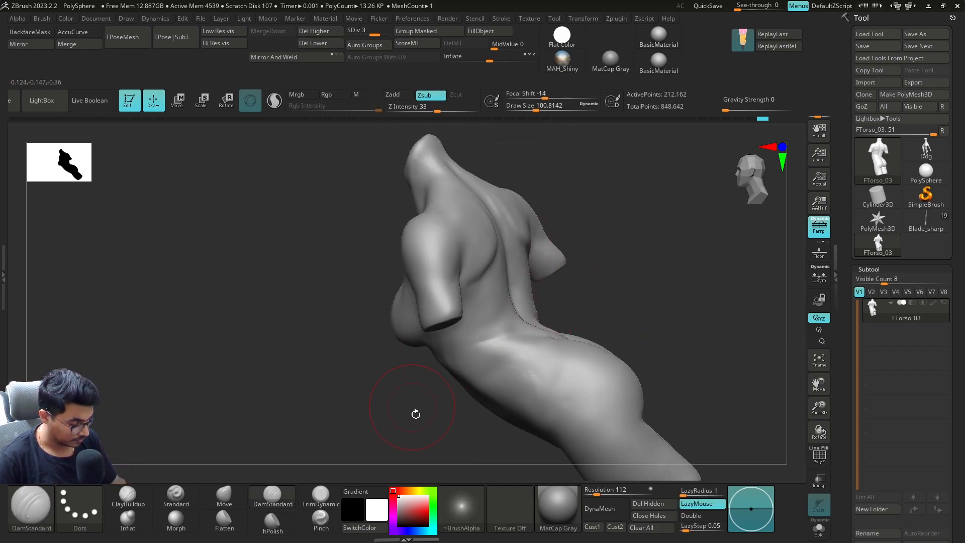
pyautogui.hotkey('ctrl', 'shift', 'z')
pyautogui.moveTo(605, 299)
pyautogui.keyDown('shift'); pyautogui.mouseDown(button='right')
pyautogui.moveTo(627, 343)
pyautogui.moveTo(577, 342)
pyautogui.mouseUp(button='right'); pyautogui.keyUp('shift')
pyautogui.moveTo(352, 402); pyautogui.dragTo(563, 402, button='right')
pyautogui.moveTo(684, 273); pyautogui.dragTo(650, 330, button='right')
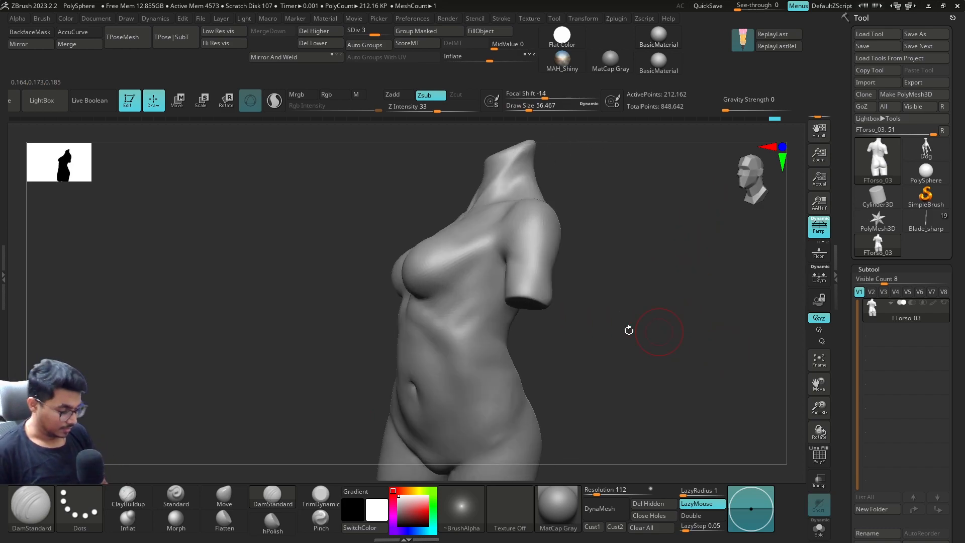
# Build up volume beside the lower-back crease at subdivision level 1 with ClayBuildup at a draw size of about 62, and return to level 3.
pyautogui.click(140, 506)
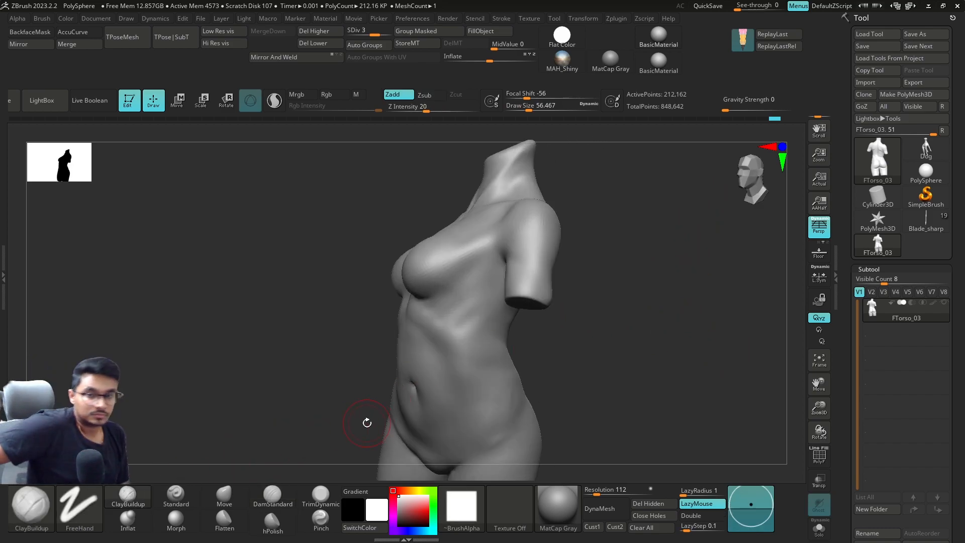
pyautogui.hotkey('shift', 'd')
pyautogui.hotkey('shift', 'd')
pyautogui.moveTo(543, 352)
pyautogui.mouseDown(button='right')
pyautogui.moveTo(513, 342)
pyautogui.moveTo(552, 387)
pyautogui.moveTo(536, 392)
pyautogui.moveTo(545, 345)
pyautogui.mouseUp(button='right')
pyautogui.press('shift')
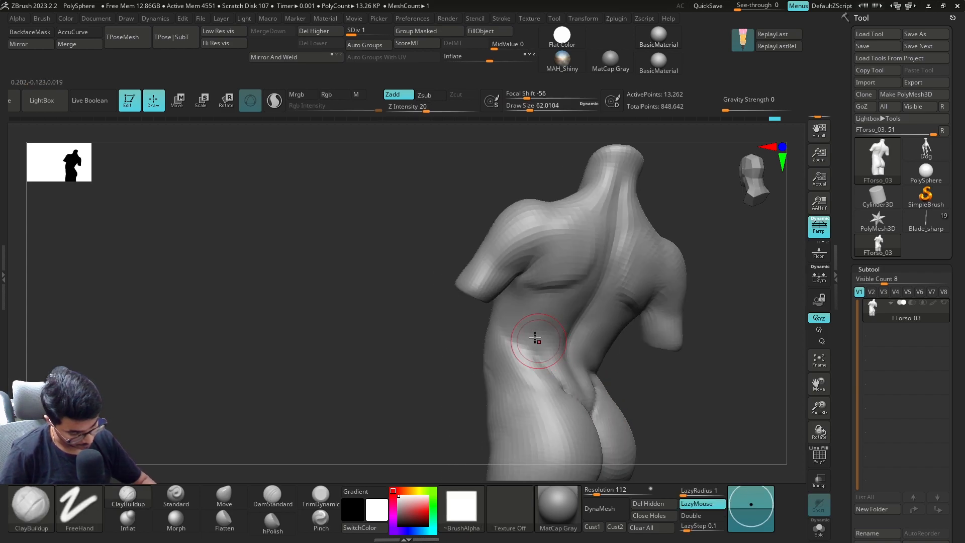
pyautogui.press('d')
pyautogui.press('d')
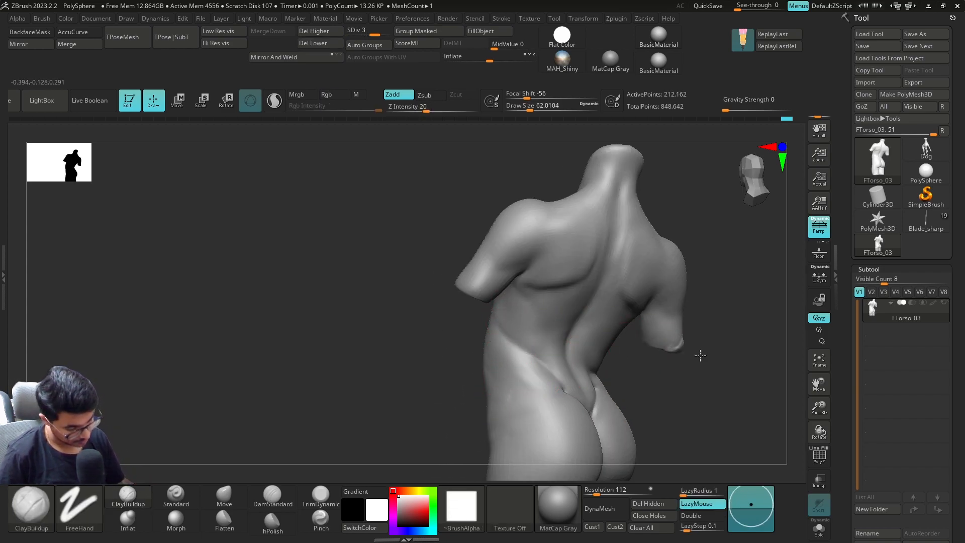
# Smooth the built-up flank below the rib cage at a draw size of about 62, and lower the torso to subdivision level 2.
pyautogui.moveTo(685, 342); pyautogui.dragTo(685, 376)
pyautogui.press('shift')
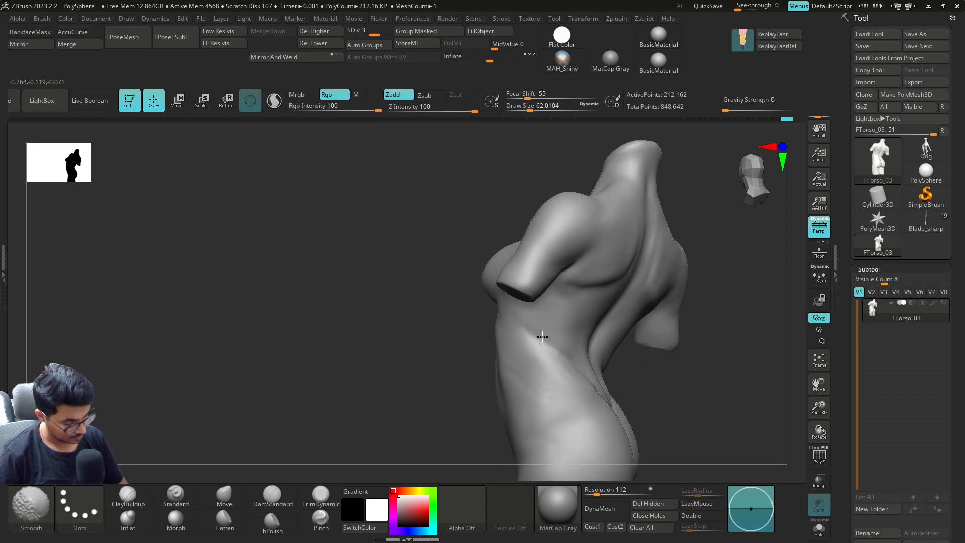
pyautogui.moveTo(503, 336)
pyautogui.keyDown('shift'); pyautogui.mouseDown()
pyautogui.moveTo(657, 329)
pyautogui.moveTo(704, 341)
pyautogui.moveTo(629, 375)
pyautogui.moveTo(648, 409)
pyautogui.moveTo(631, 395)
pyautogui.mouseUp(); pyautogui.keyUp('shift')
pyautogui.hotkey('shift', 'd')
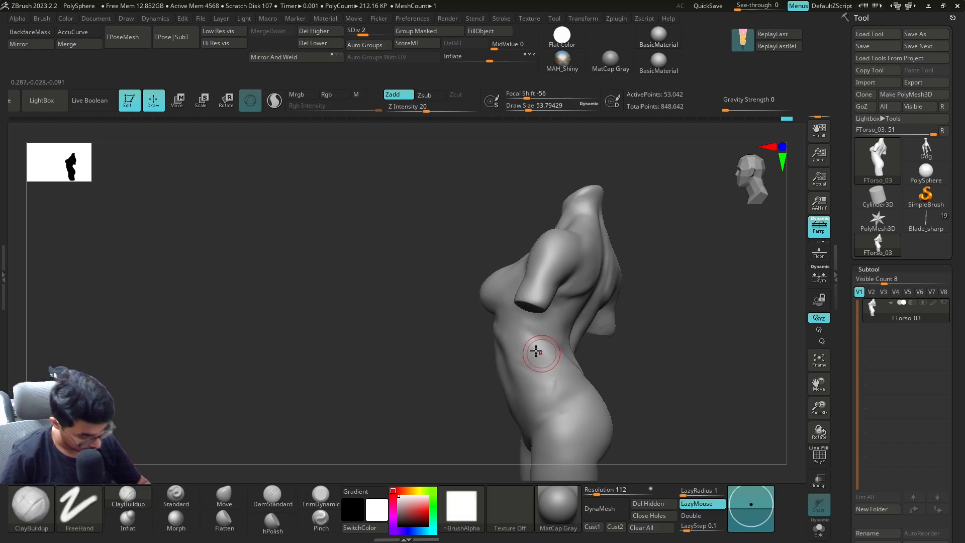
# Build up the lower rib cage edge above the stretched flank with ClayBuildup at a draw size of about 41.
pyautogui.moveTo(528, 354)
pyautogui.mouseDown()
pyautogui.moveTo(566, 372)
pyautogui.moveTo(549, 360)
pyautogui.moveTo(559, 370)
pyautogui.moveTo(633, 352)
pyautogui.moveTo(517, 359)
pyautogui.moveTo(528, 377)
pyautogui.mouseUp()
pyautogui.press('shift')
pyautogui.moveTo(593, 364); pyautogui.dragTo(643, 359)
pyautogui.press('shift')
pyautogui.press('s')
pyautogui.moveTo(556, 364); pyautogui.dragTo(580, 354)
pyautogui.moveTo(495, 332); pyautogui.dragTo(520, 352)
pyautogui.moveTo(470, 325); pyautogui.dragTo(527, 346)
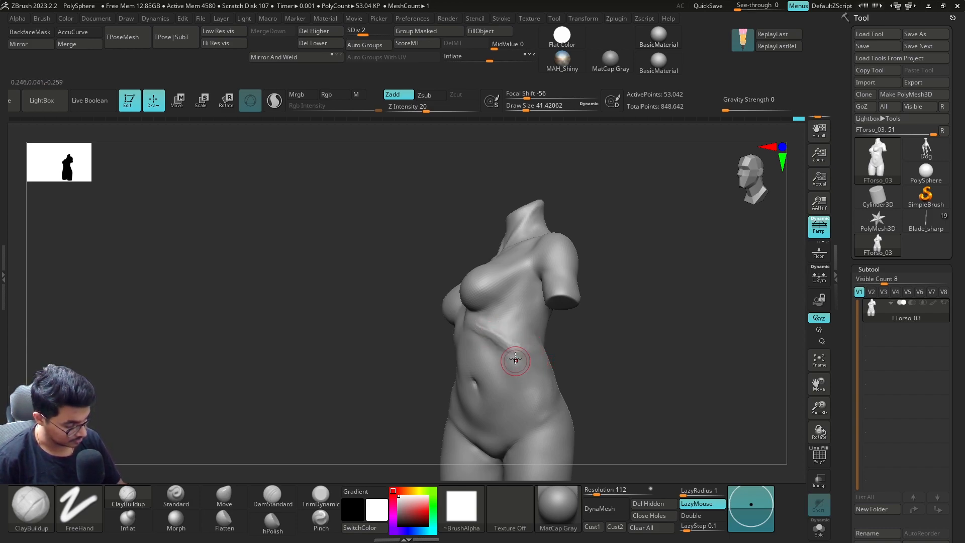
pyautogui.moveTo(539, 345); pyautogui.dragTo(598, 352, button='right')
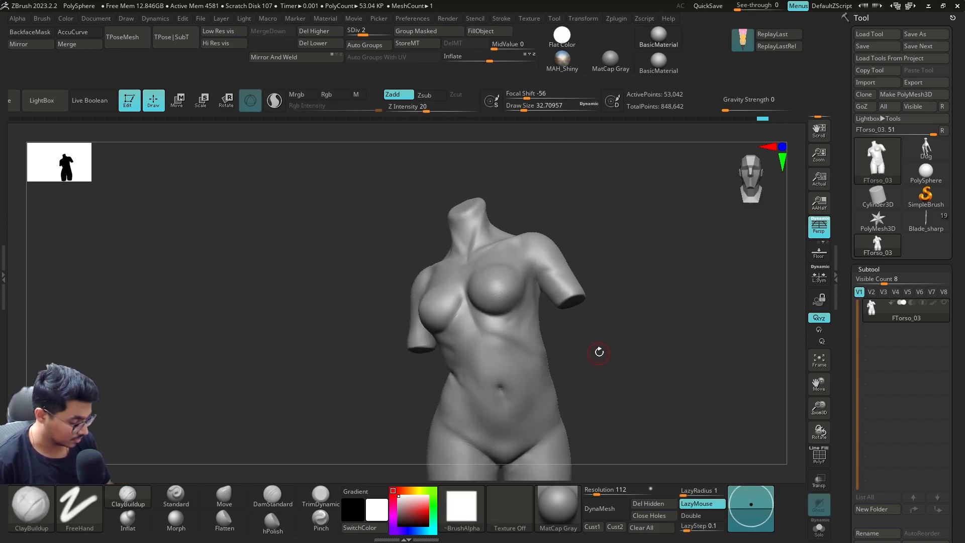
# Smooth the built-up rib edge into the abdomen and set the draw size to about 54.
pyautogui.press('shift')
pyautogui.moveTo(543, 343); pyautogui.dragTo(570, 360, button='right')
pyautogui.press('shift')
pyautogui.press('s')
pyautogui.moveTo(544, 373); pyautogui.dragTo(549, 373)
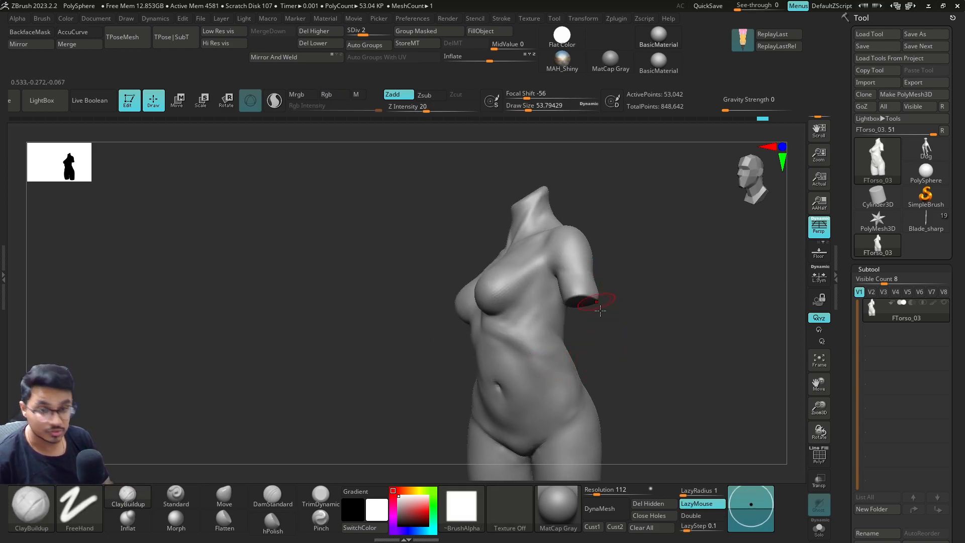
# Build up the side of the lower abdomen above the hip with ClayBuildup at a draw size of about 74, and smooth it.
pyautogui.press('s')
pyautogui.moveTo(595, 345); pyautogui.dragTo(599, 345)
pyautogui.moveTo(599, 345); pyautogui.dragTo(605, 330, button='right')
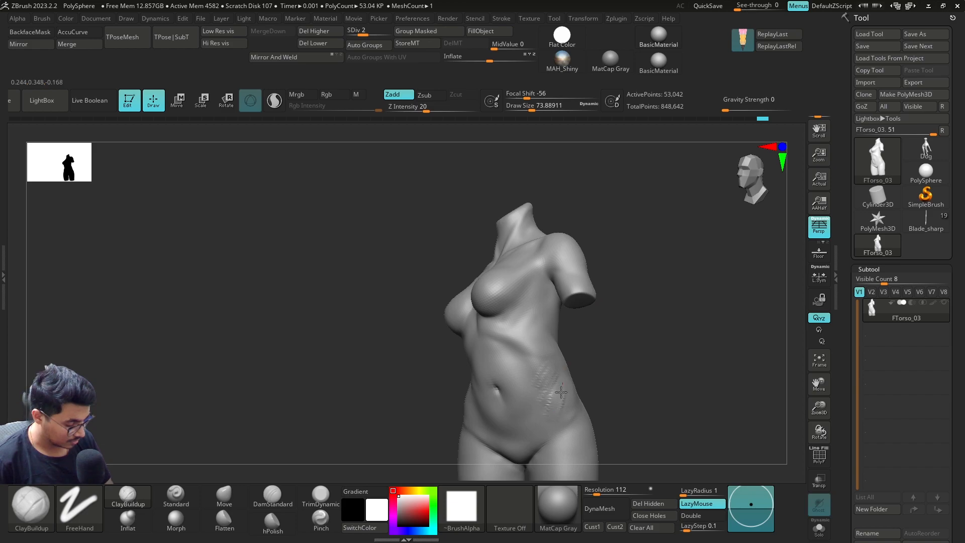
pyautogui.keyDown('shift'); pyautogui.moveTo(553, 374); pyautogui.dragTo(547, 380); pyautogui.keyUp('shift')
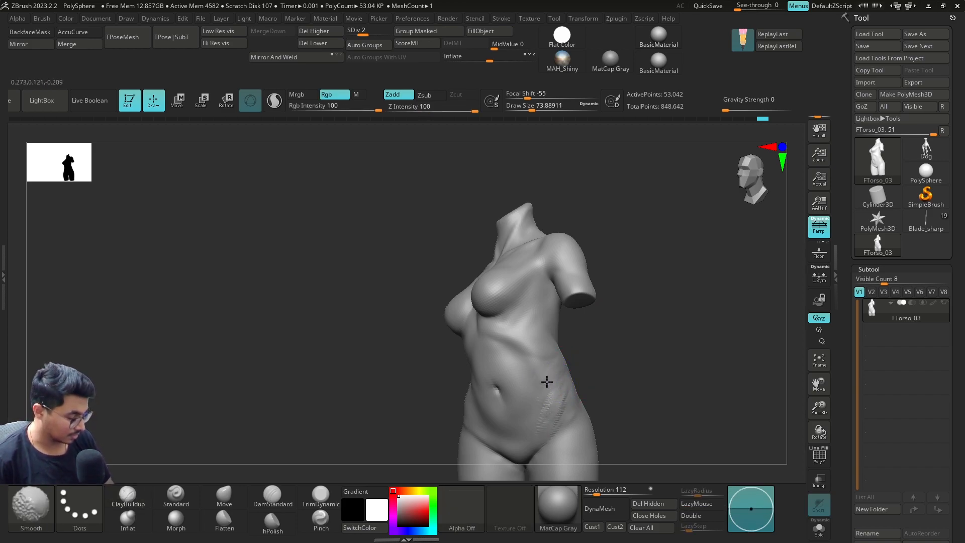
pyautogui.moveTo(614, 372)
pyautogui.keyDown('shift'); pyautogui.mouseDown(button='right')
pyautogui.moveTo(611, 364)
pyautogui.moveTo(649, 362)
pyautogui.mouseUp(button='right'); pyautogui.keyUp('shift')
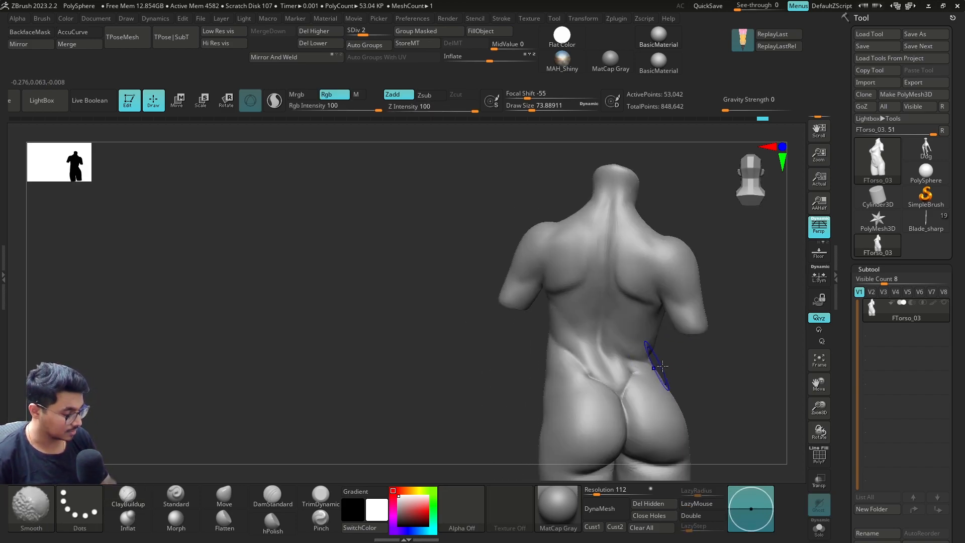
# Smooth the flank beside the lower back with the Smooth brush at a draw size of about 74.
pyautogui.keyDown('ctrl'); pyautogui.moveTo(711, 367); pyautogui.dragTo(686, 347, button='right'); pyautogui.keyUp('ctrl')
pyautogui.moveTo(686, 346); pyautogui.dragTo(704, 354, button='right')
pyautogui.keyDown('shift'); pyautogui.moveTo(578, 364); pyautogui.dragTo(566, 348); pyautogui.keyUp('shift')
# Build up the shoulder and upper arm with ClayBuildup at a draw size of about 68, and smooth the strokes.
pyautogui.moveTo(603, 346)
pyautogui.mouseDown(button='right')
pyautogui.moveTo(689, 366)
pyautogui.moveTo(650, 370)
pyautogui.moveTo(676, 383)
pyautogui.moveTo(710, 366)
pyautogui.moveTo(641, 275)
pyautogui.moveTo(532, 279)
pyautogui.mouseUp(button='right')
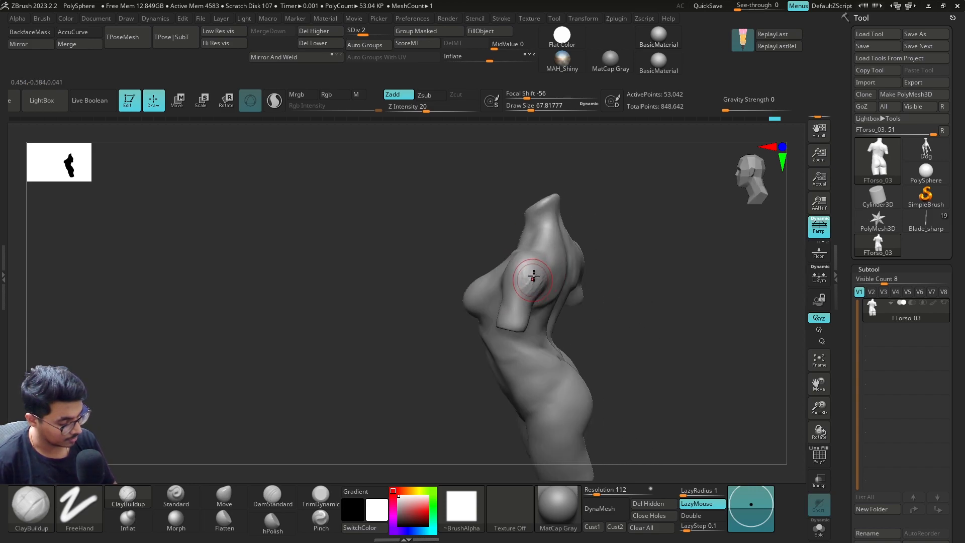
pyautogui.moveTo(606, 287); pyautogui.dragTo(510, 260, button='right')
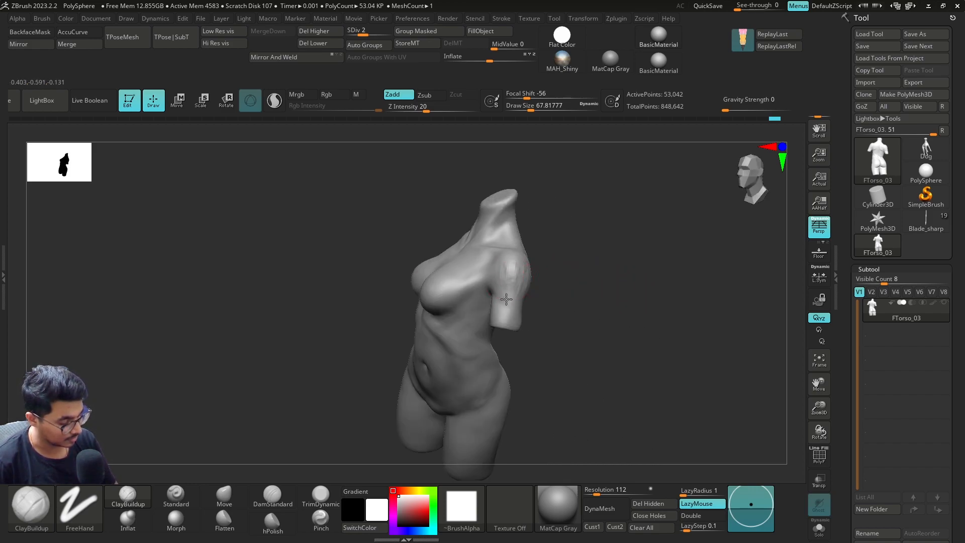
pyautogui.moveTo(515, 286); pyautogui.dragTo(513, 271)
pyautogui.keyDown('ctrl'); pyautogui.moveTo(581, 282); pyautogui.dragTo(577, 259, button='right'); pyautogui.keyUp('ctrl')
pyautogui.moveTo(578, 259)
pyautogui.keyDown('shift'); pyautogui.mouseDown(button='right')
pyautogui.moveTo(681, 292)
pyautogui.moveTo(641, 293)
pyautogui.moveTo(711, 293)
pyautogui.moveTo(694, 319)
pyautogui.moveTo(662, 316)
pyautogui.moveTo(653, 337)
pyautogui.moveTo(609, 340)
pyautogui.moveTo(499, 394)
pyautogui.moveTo(685, 347)
pyautogui.moveTo(593, 248)
pyautogui.moveTo(683, 285)
pyautogui.moveTo(704, 341)
pyautogui.moveTo(574, 337)
pyautogui.moveTo(624, 340)
pyautogui.moveTo(589, 342)
pyautogui.moveTo(512, 317)
pyautogui.mouseUp(button='right'); pyautogui.keyUp('shift')
pyautogui.press('shift')
# Try to reshape the compressed side of the waist with the Move brush and undo the change.
pyautogui.click(224, 496)
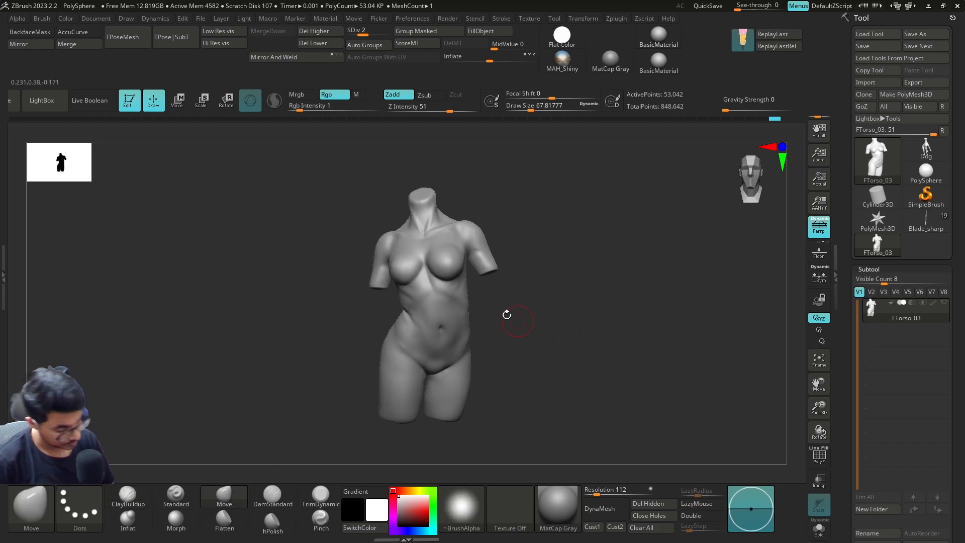
pyautogui.press('s')
pyautogui.moveTo(423, 321); pyautogui.dragTo(414, 320)
pyautogui.hotkey('ctrl', 'z')
# Carve the fold below the ribs on the compressed waist with DamStandard at a draw size of about 51, and smooth it.
pyautogui.moveTo(456, 318); pyautogui.dragTo(558, 315, button='right')
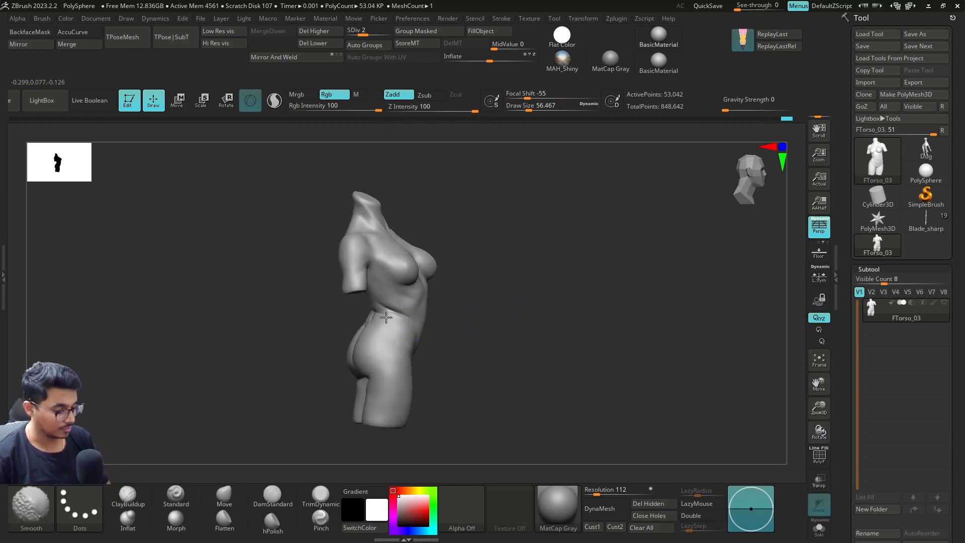
pyautogui.moveTo(474, 323); pyautogui.dragTo(439, 290, button='right')
pyautogui.click(273, 497)
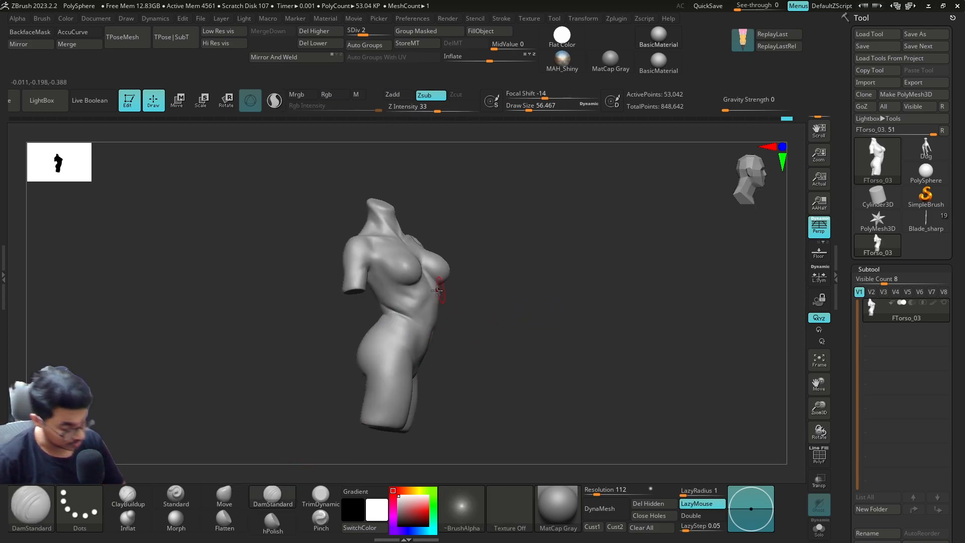
pyautogui.press('s')
pyautogui.click(417, 303)
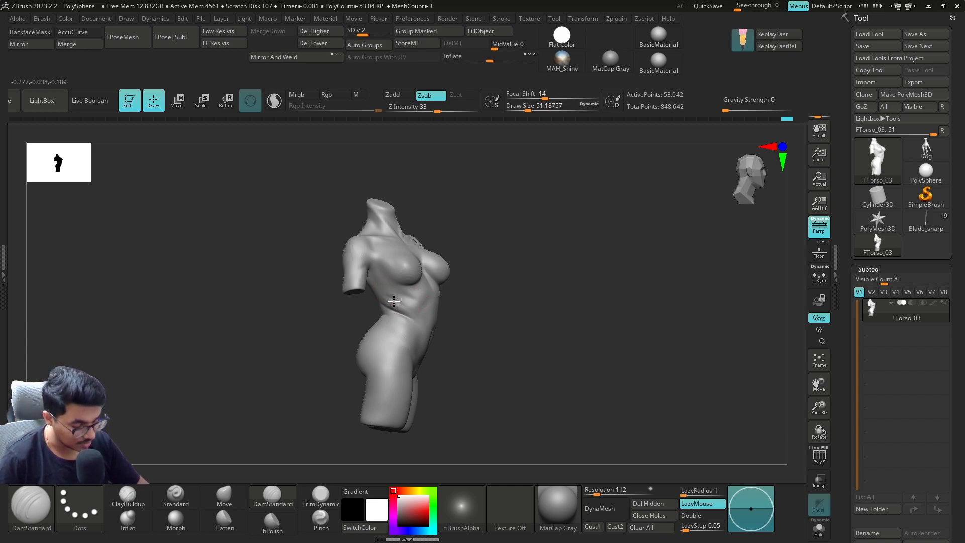
pyautogui.press('shift')
# Carve the transition between the abdomen and the stretched flank with DamStandard at a draw size of about 68, and soften it.
pyautogui.moveTo(405, 304)
pyautogui.mouseDown(button='right')
pyautogui.moveTo(523, 332)
pyautogui.moveTo(465, 345)
pyautogui.moveTo(540, 330)
pyautogui.mouseUp(button='right')
pyautogui.press('s')
pyautogui.click(539, 330)
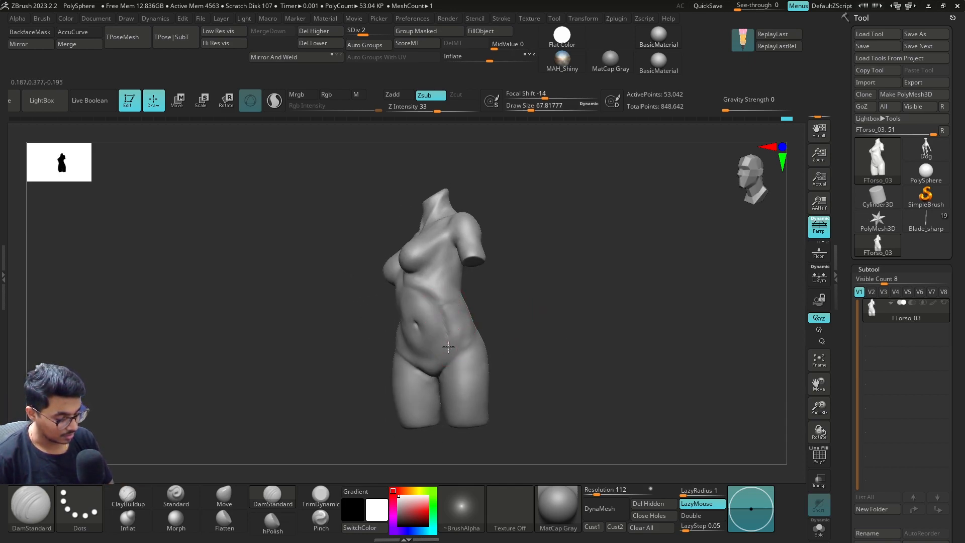
pyautogui.moveTo(508, 323)
pyautogui.mouseDown(button='right')
pyautogui.moveTo(531, 319)
pyautogui.moveTo(490, 328)
pyautogui.mouseUp(button='right')
pyautogui.press('shift')
pyautogui.moveTo(470, 288)
pyautogui.mouseDown(button='right')
pyautogui.moveTo(519, 327)
pyautogui.moveTo(491, 345)
pyautogui.moveTo(519, 337)
pyautogui.mouseUp(button='right')
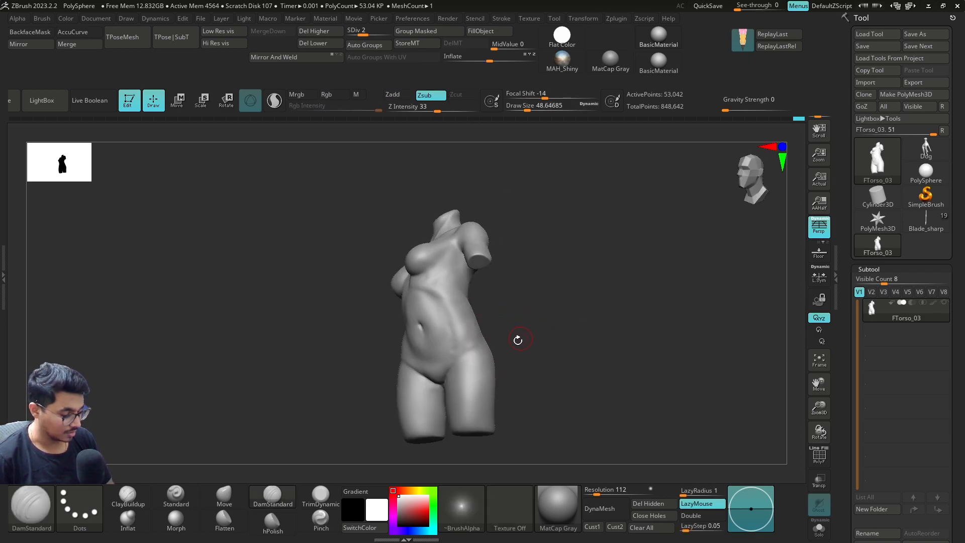
# Raise the torso to subdivision level 4 and refine the hip crease above the thigh at a draw size of about 49.
pyautogui.press('d')
pyautogui.press('d')
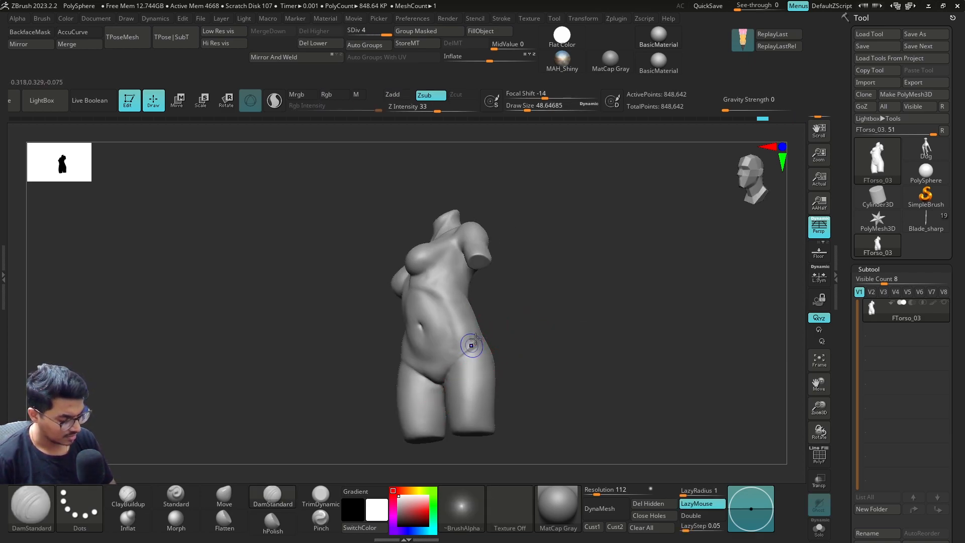
pyautogui.press('shift')
pyautogui.moveTo(474, 342)
pyautogui.mouseDown(button='right')
pyautogui.moveTo(509, 355)
pyautogui.moveTo(476, 344)
pyautogui.mouseUp(button='right')
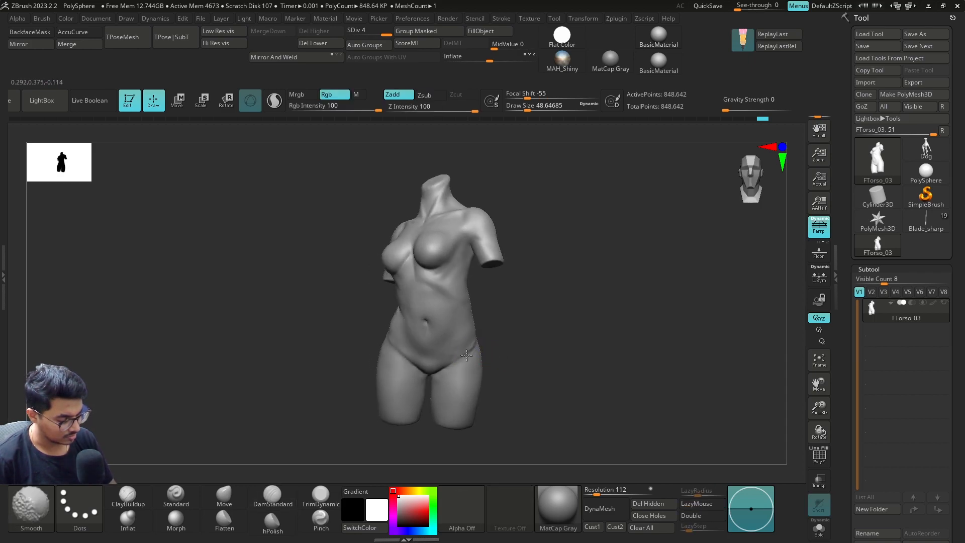
pyautogui.moveTo(454, 377)
pyautogui.mouseDown(button='right')
pyautogui.moveTo(473, 346)
pyautogui.moveTo(553, 345)
pyautogui.moveTo(584, 365)
pyautogui.moveTo(575, 364)
pyautogui.moveTo(594, 357)
pyautogui.moveTo(543, 316)
pyautogui.mouseUp(button='right')
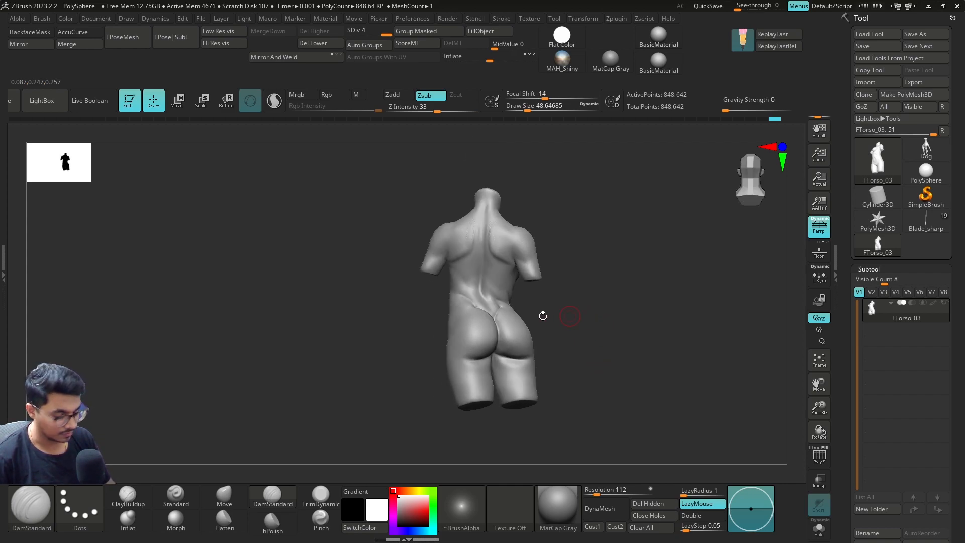
# Adjust the shoulder silhouette from the back with the Move brush at subdivision level 4.
pyautogui.click(224, 497)
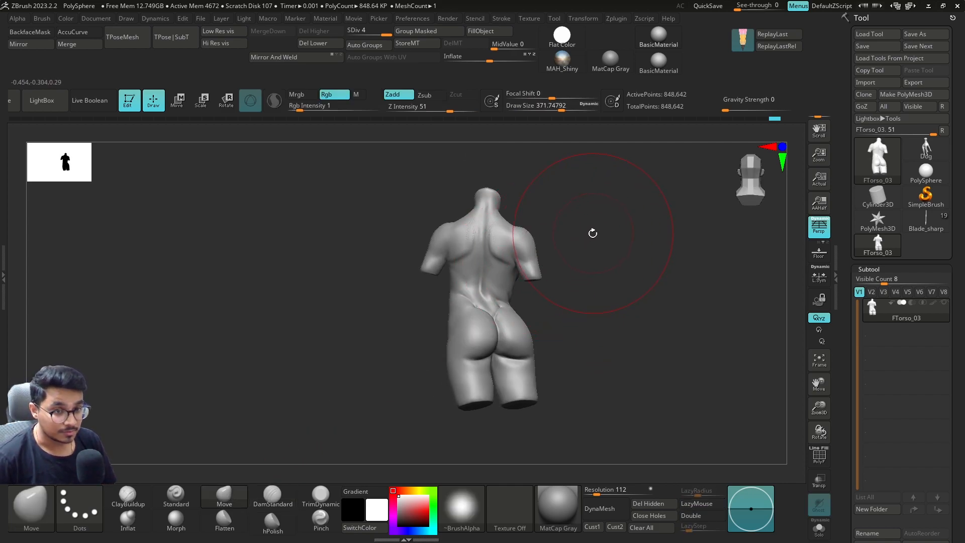
pyautogui.moveTo(581, 249); pyautogui.dragTo(548, 253, button='right')
pyautogui.press('s')
pyautogui.moveTo(517, 246); pyautogui.dragTo(499, 245)
pyautogui.keyDown('alt'); pyautogui.moveTo(558, 220); pyautogui.dragTo(578, 276, button='right'); pyautogui.keyUp('alt')
pyautogui.press('s')
pyautogui.moveTo(589, 190); pyautogui.dragTo(588, 190)
pyautogui.keyDown('alt'); pyautogui.moveTo(642, 169); pyautogui.dragTo(616, 251, button='right'); pyautogui.keyUp('alt')
# Smooth the upper back between the shoulder blades and deepen the upper spine groove with DamStandard.
pyautogui.moveTo(513, 236)
pyautogui.keyDown('shift'); pyautogui.mouseDown()
pyautogui.moveTo(508, 226)
pyautogui.moveTo(456, 255)
pyautogui.mouseUp(); pyautogui.keyUp('shift')
pyautogui.moveTo(573, 241); pyautogui.dragTo(558, 256, button='right')
pyautogui.moveTo(558, 257)
pyautogui.keyDown('ctrl'); pyautogui.mouseDown(button='right')
pyautogui.moveTo(545, 221)
pyautogui.moveTo(589, 245)
pyautogui.mouseUp(button='right'); pyautogui.keyUp('ctrl')
pyautogui.click(271, 495)
pyautogui.moveTo(467, 232); pyautogui.dragTo(470, 248)
pyautogui.moveTo(542, 306); pyautogui.dragTo(590, 338, button='right')
# Adjust the lower back and waist shapes with the Move brush at a draw size of about 87.
pyautogui.click(224, 497)
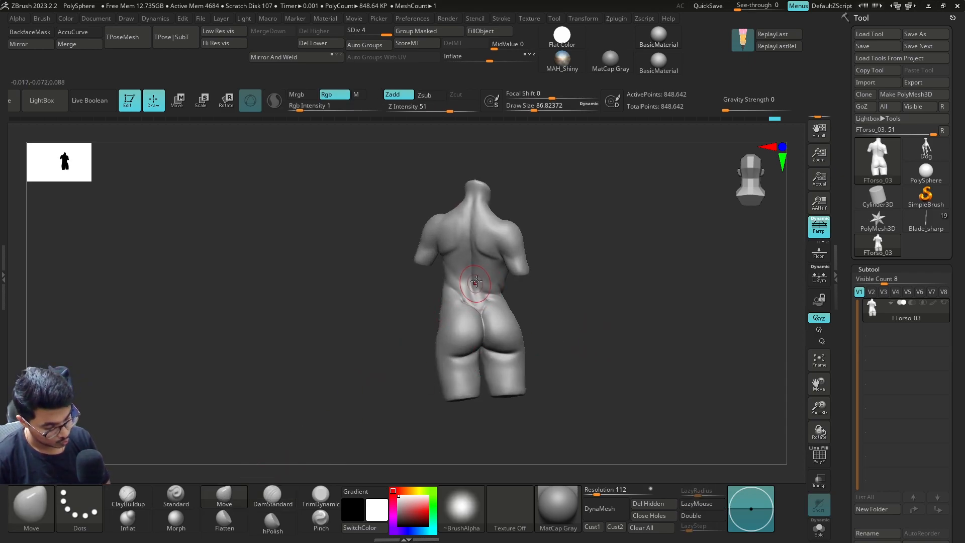
pyautogui.moveTo(550, 278); pyautogui.dragTo(492, 319, button='right')
pyautogui.moveTo(592, 338)
pyautogui.keyDown('shift'); pyautogui.mouseDown(button='right')
pyautogui.moveTo(551, 338)
pyautogui.moveTo(614, 351)
pyautogui.moveTo(550, 366)
pyautogui.moveTo(552, 354)
pyautogui.mouseUp(button='right'); pyautogui.keyUp('shift')
pyautogui.press('s')
pyautogui.moveTo(549, 359); pyautogui.dragTo(553, 359)
pyautogui.keyDown('ctrl'); pyautogui.moveTo(536, 314); pyautogui.dragTo(547, 328, button='right'); pyautogui.keyUp('ctrl')
# Reshape the hip outline at subdivision level 1 with the Move brush at a draw size of about 62, and return to level 4.
pyautogui.hotkey('shift', 'd')
pyautogui.hotkey('shift', 'd')
pyautogui.press('s')
pyautogui.moveTo(545, 347); pyautogui.dragTo(526, 343)
pyautogui.hotkey('shift', 'd')
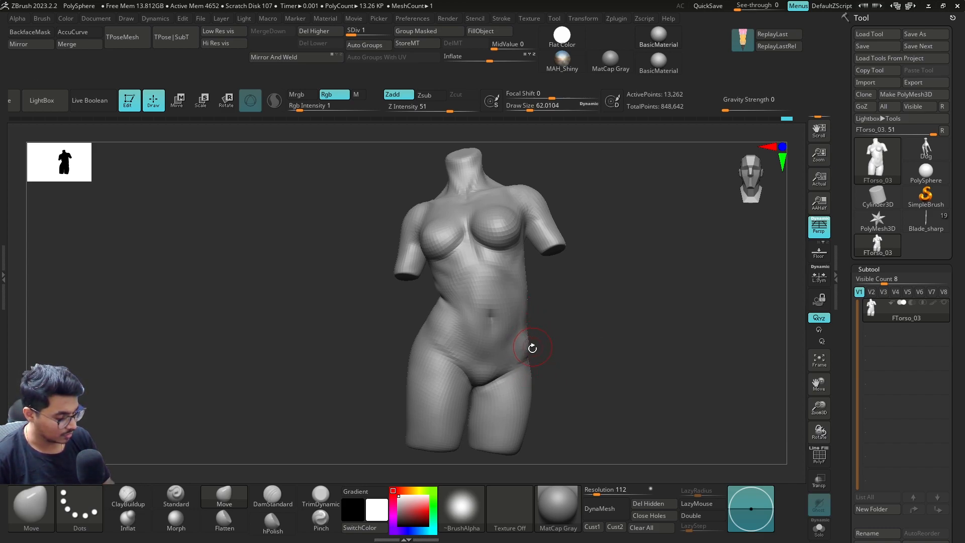
pyautogui.moveTo(529, 355)
pyautogui.mouseDown()
pyautogui.moveTo(527, 333)
pyautogui.moveTo(557, 310)
pyautogui.moveTo(567, 329)
pyautogui.moveTo(618, 309)
pyautogui.moveTo(609, 308)
pyautogui.moveTo(591, 319)
pyautogui.moveTo(641, 315)
pyautogui.moveTo(648, 323)
pyautogui.mouseUp()
pyautogui.press('d')
pyautogui.press('d')
pyautogui.press('d')
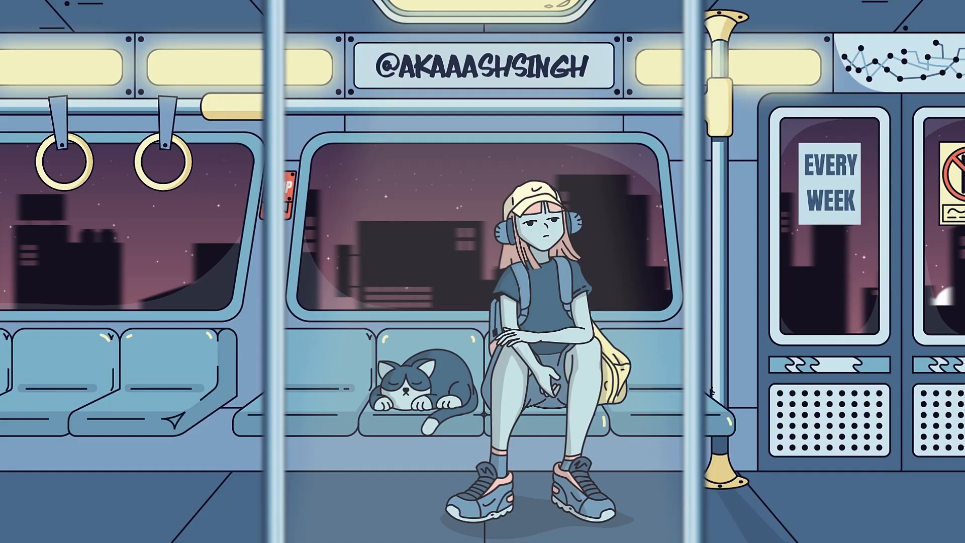